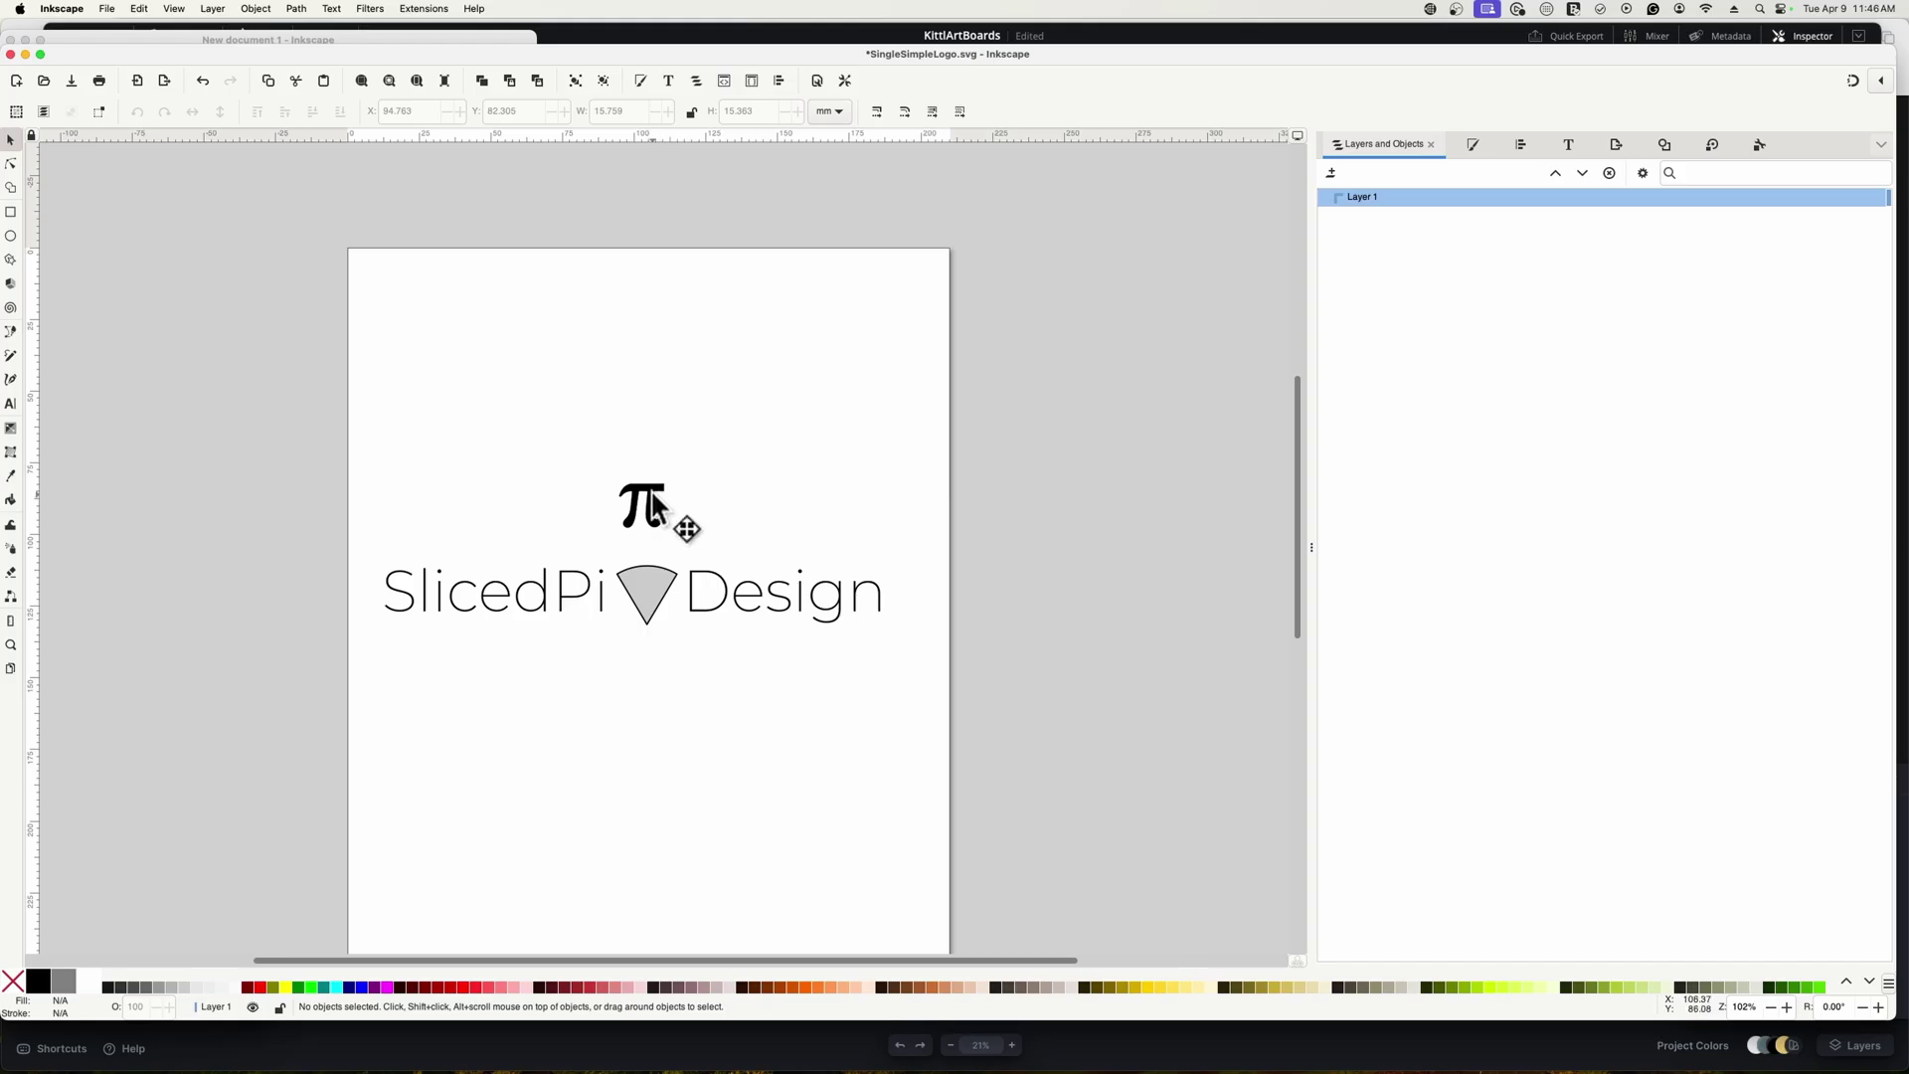
# Step: Drag the π glyph down onto the grey pie slice of the SlicedPi Design logo in Inkscape
pyautogui.moveTo(652, 495); pyautogui.dragTo(659, 583)
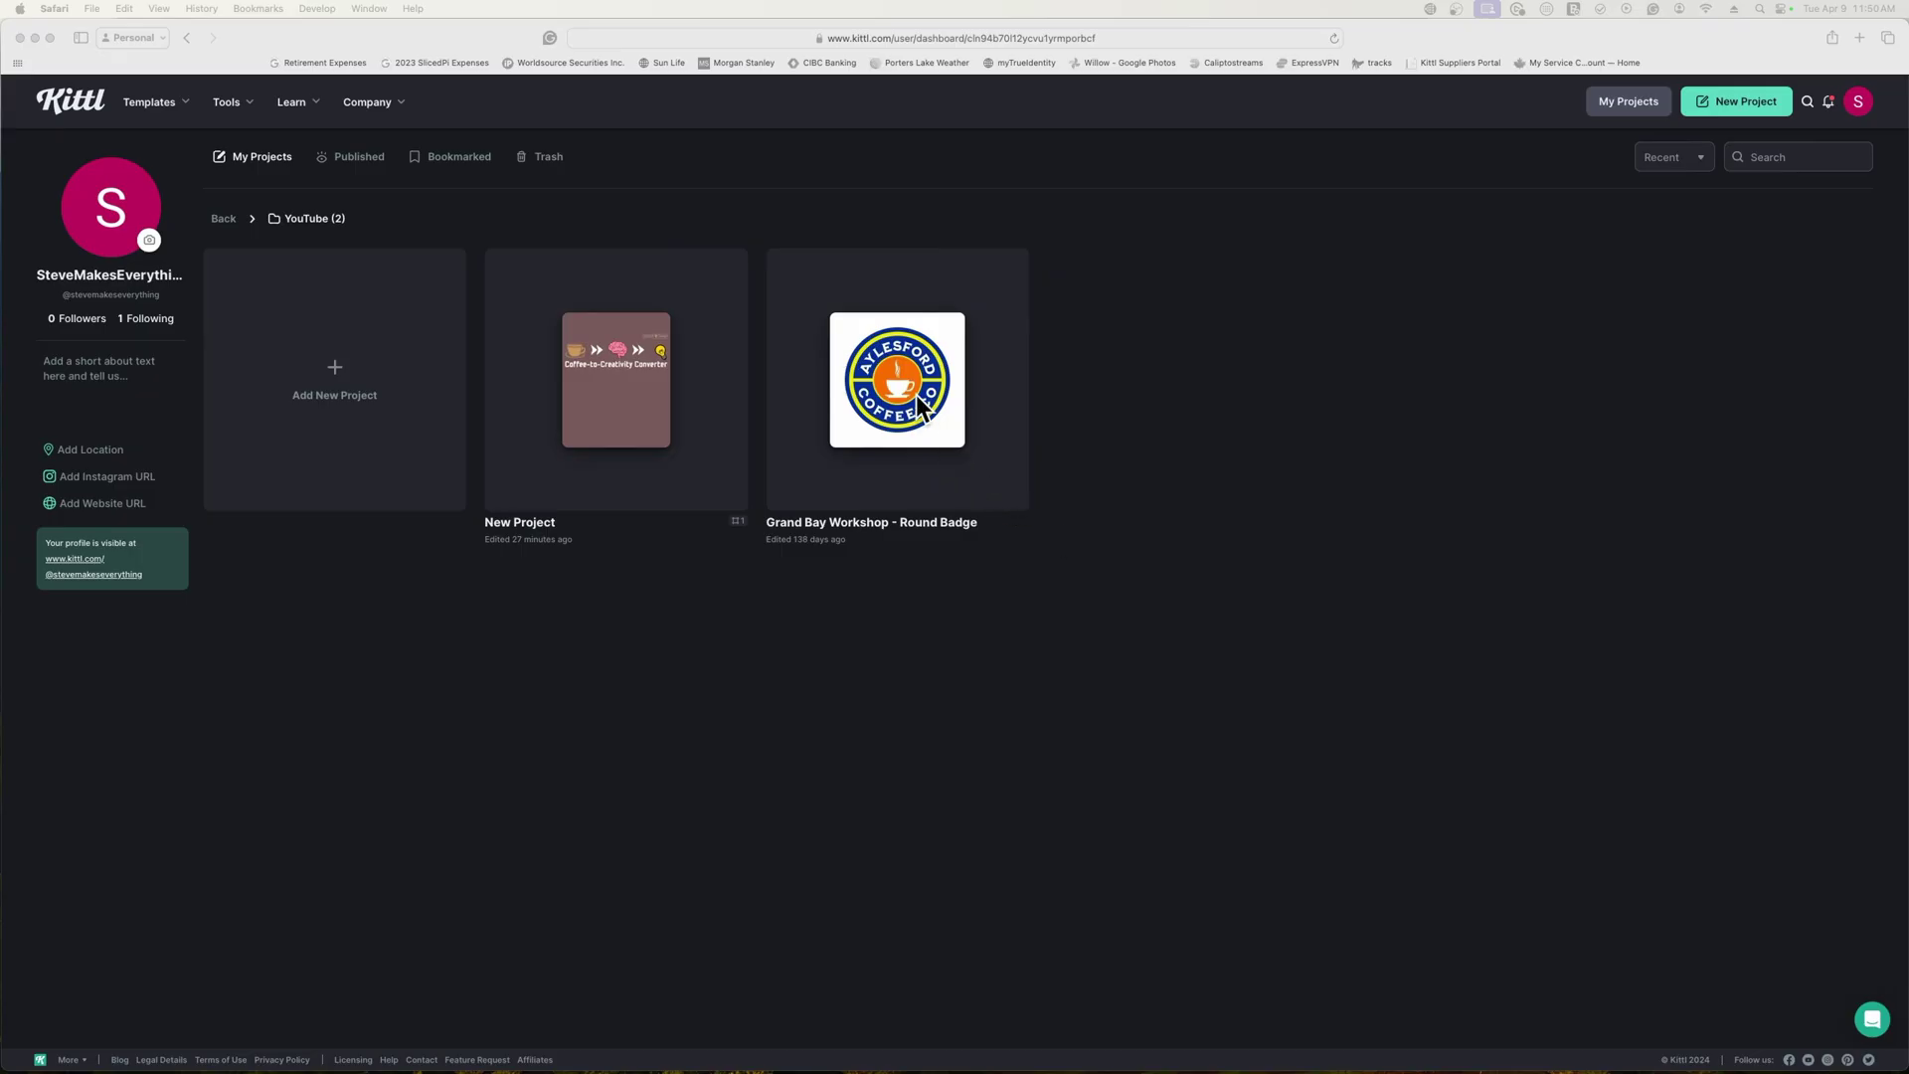
# Step: Open the Branding project with the SlicedPi π Design logo from the Kittl dashboard
pyautogui.click(915, 396)
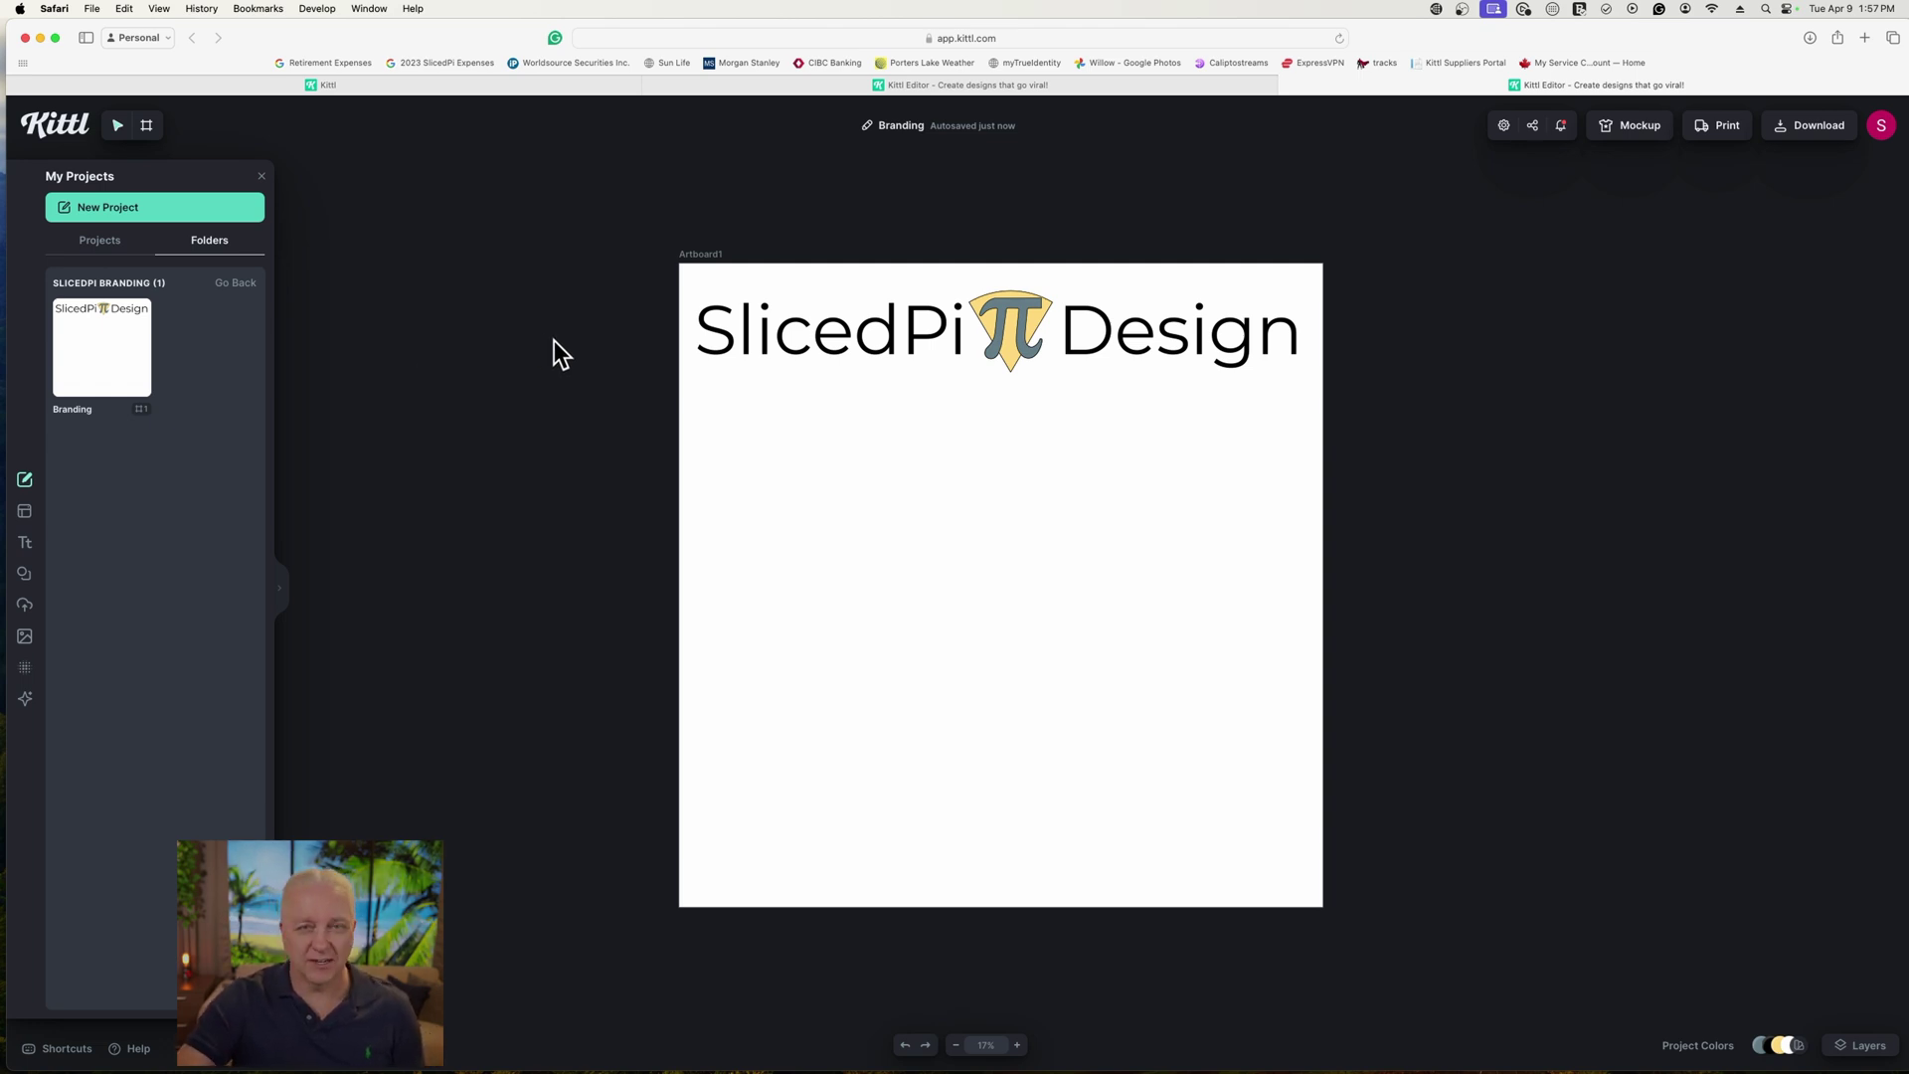
# Step: Rename the logo artboard to Logo2
pyautogui.click(716, 260)
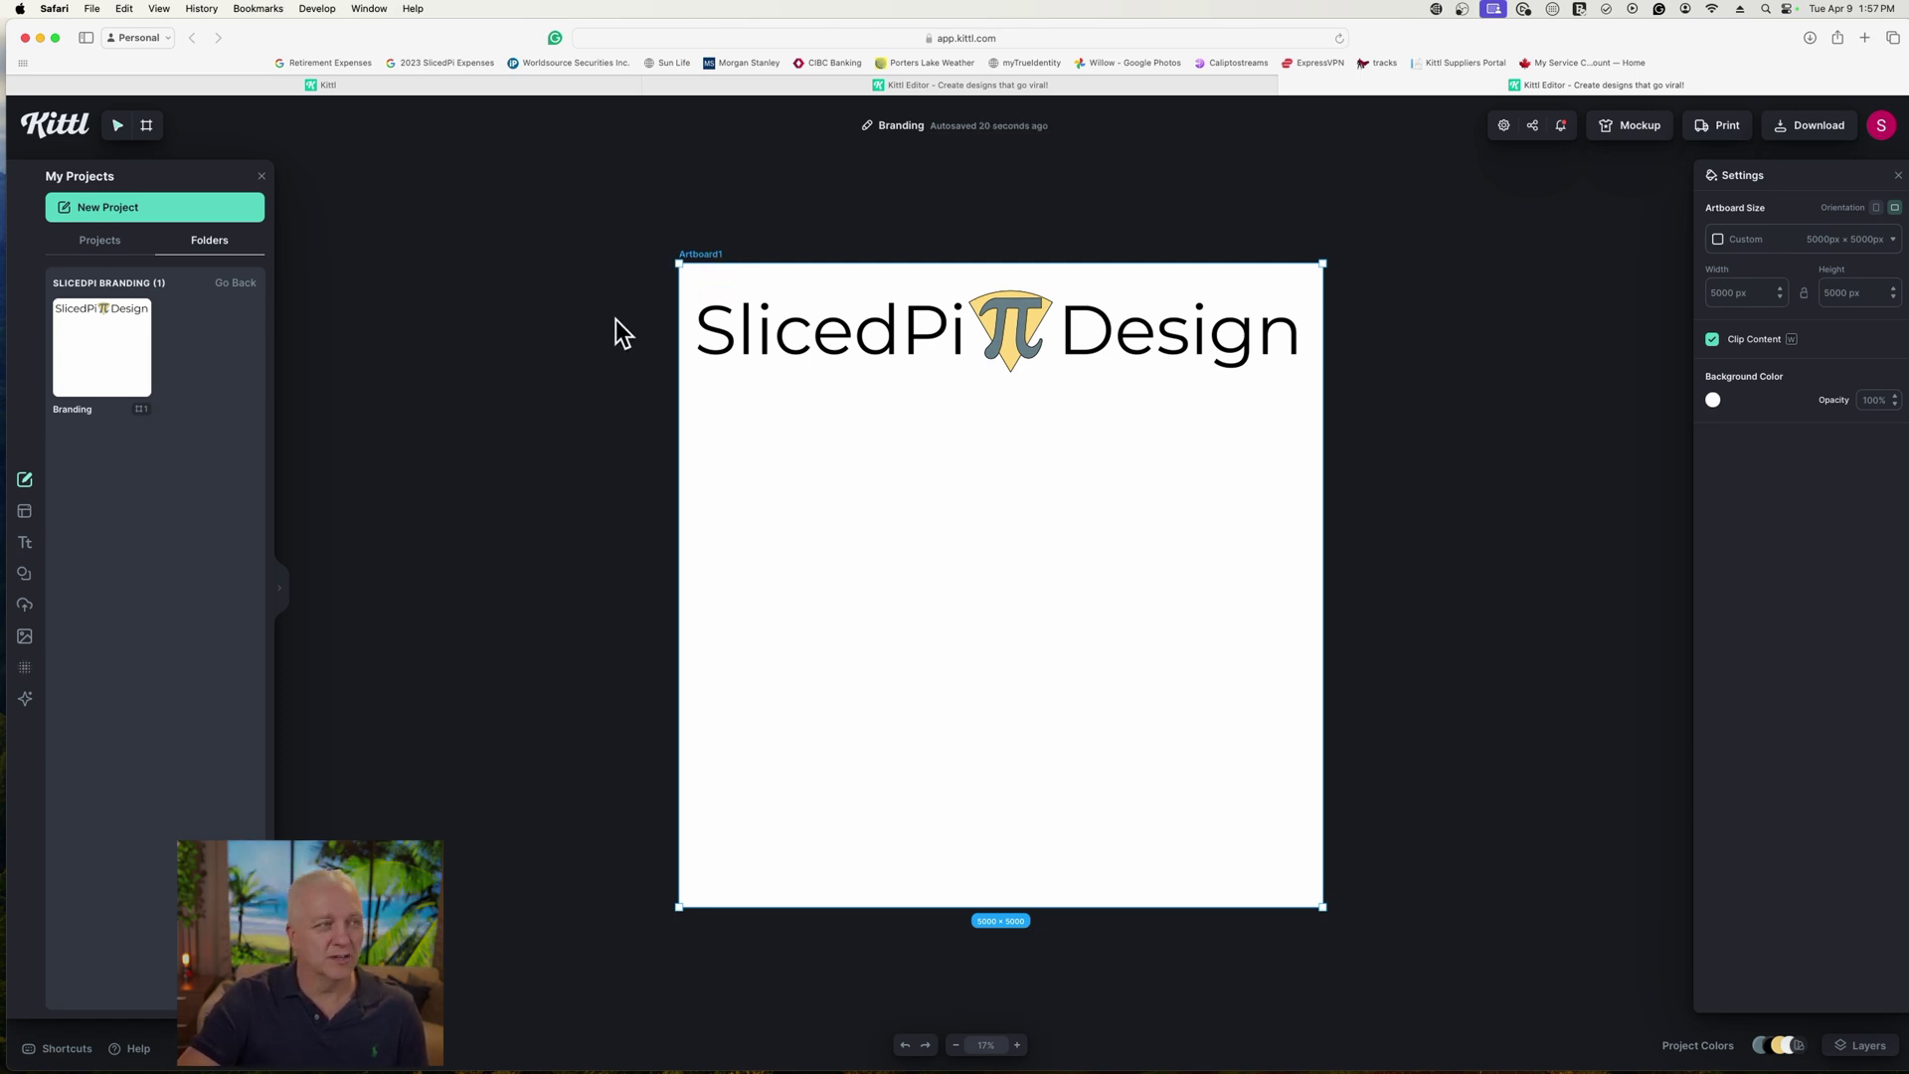
pyautogui.click(654, 265)
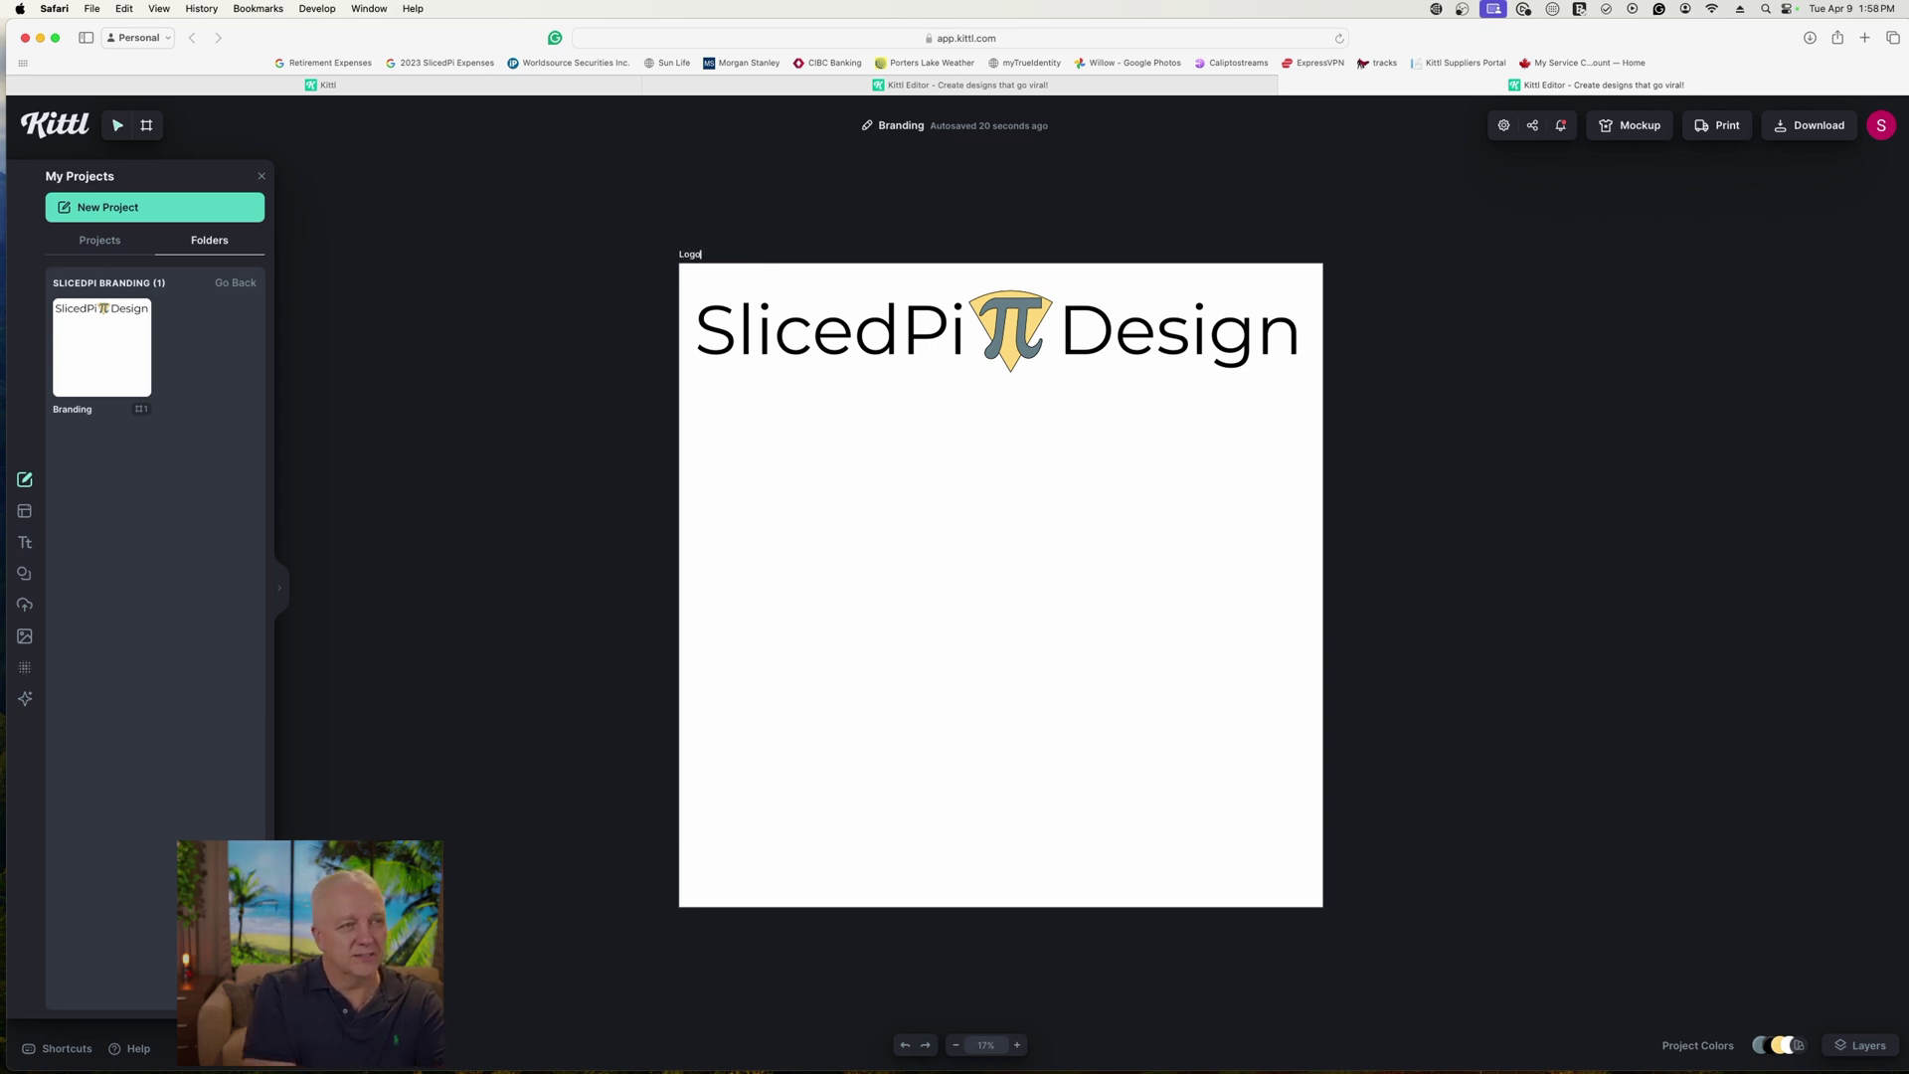
pyautogui.write('2')
pyautogui.press('Return')
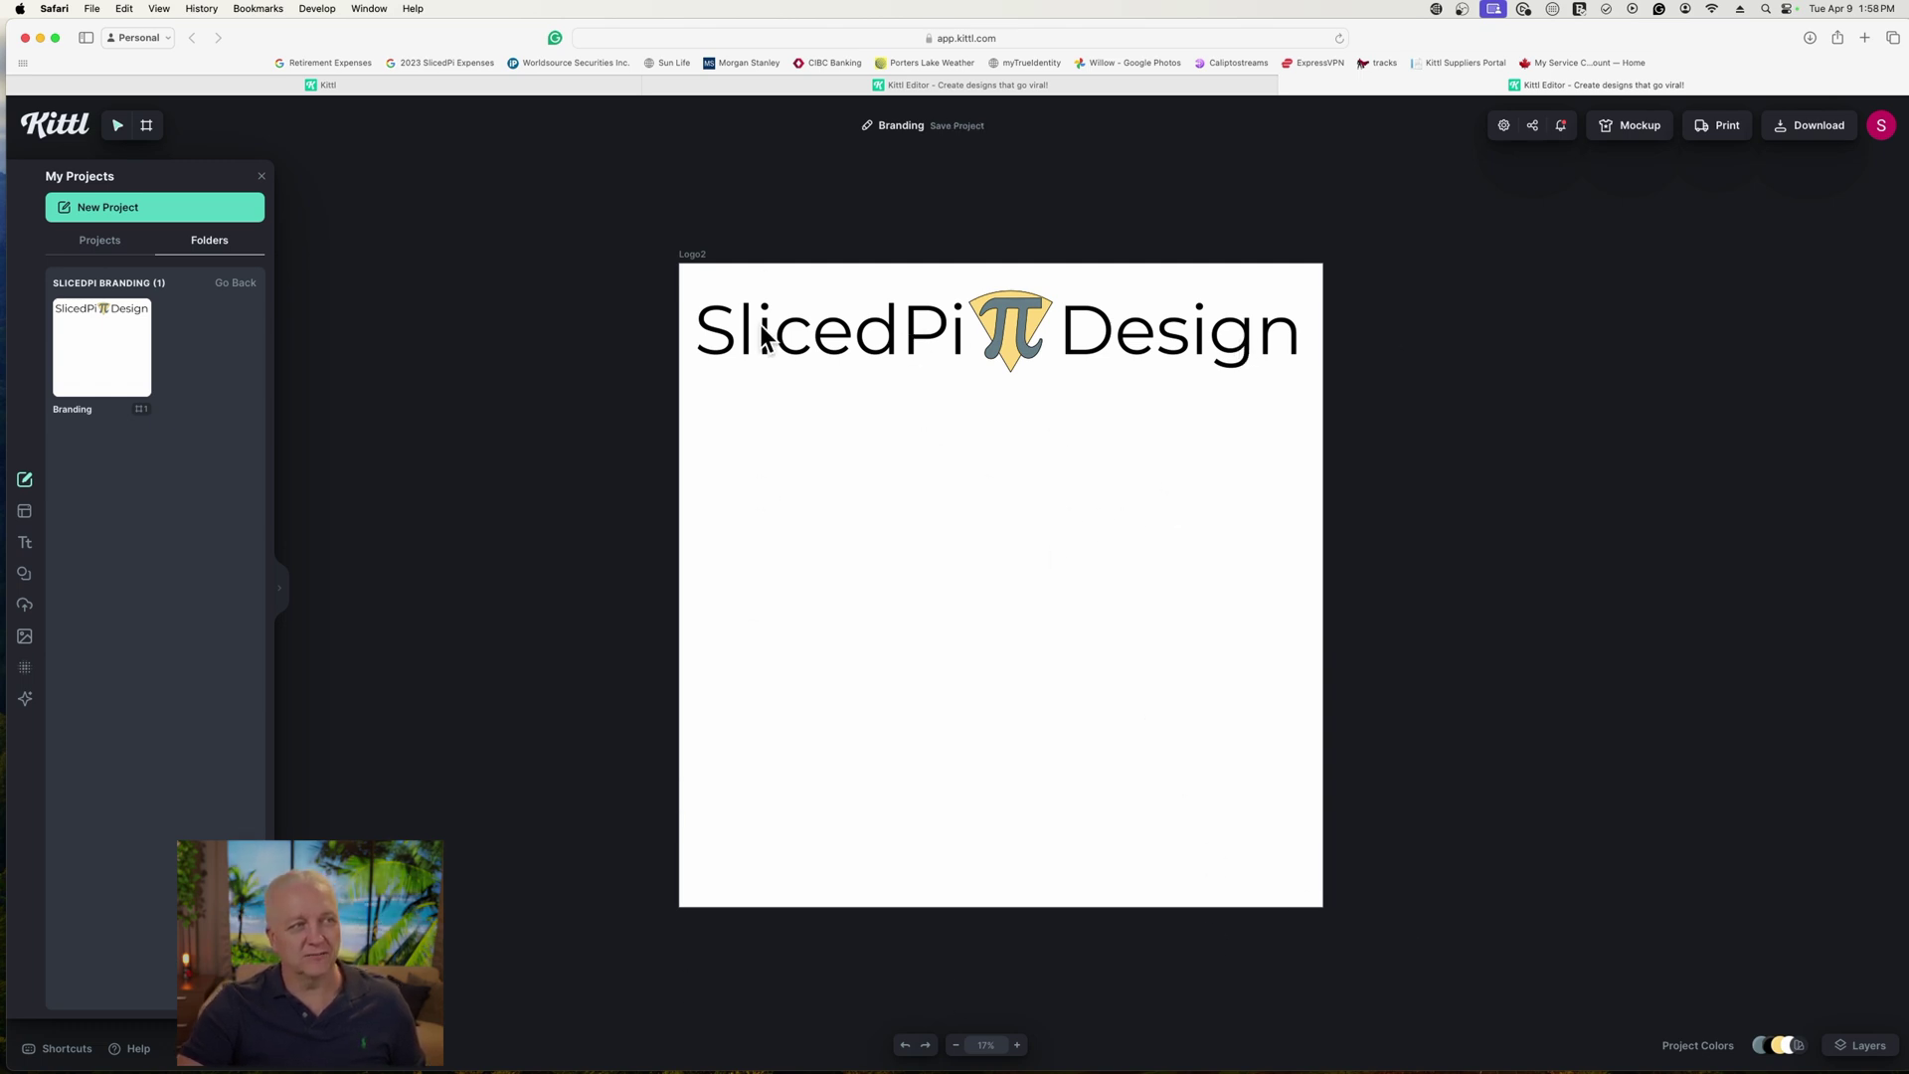
# Step: Set the Logo2 artboard height to 1000 px, making it 5000 × 1000
pyautogui.click(701, 253)
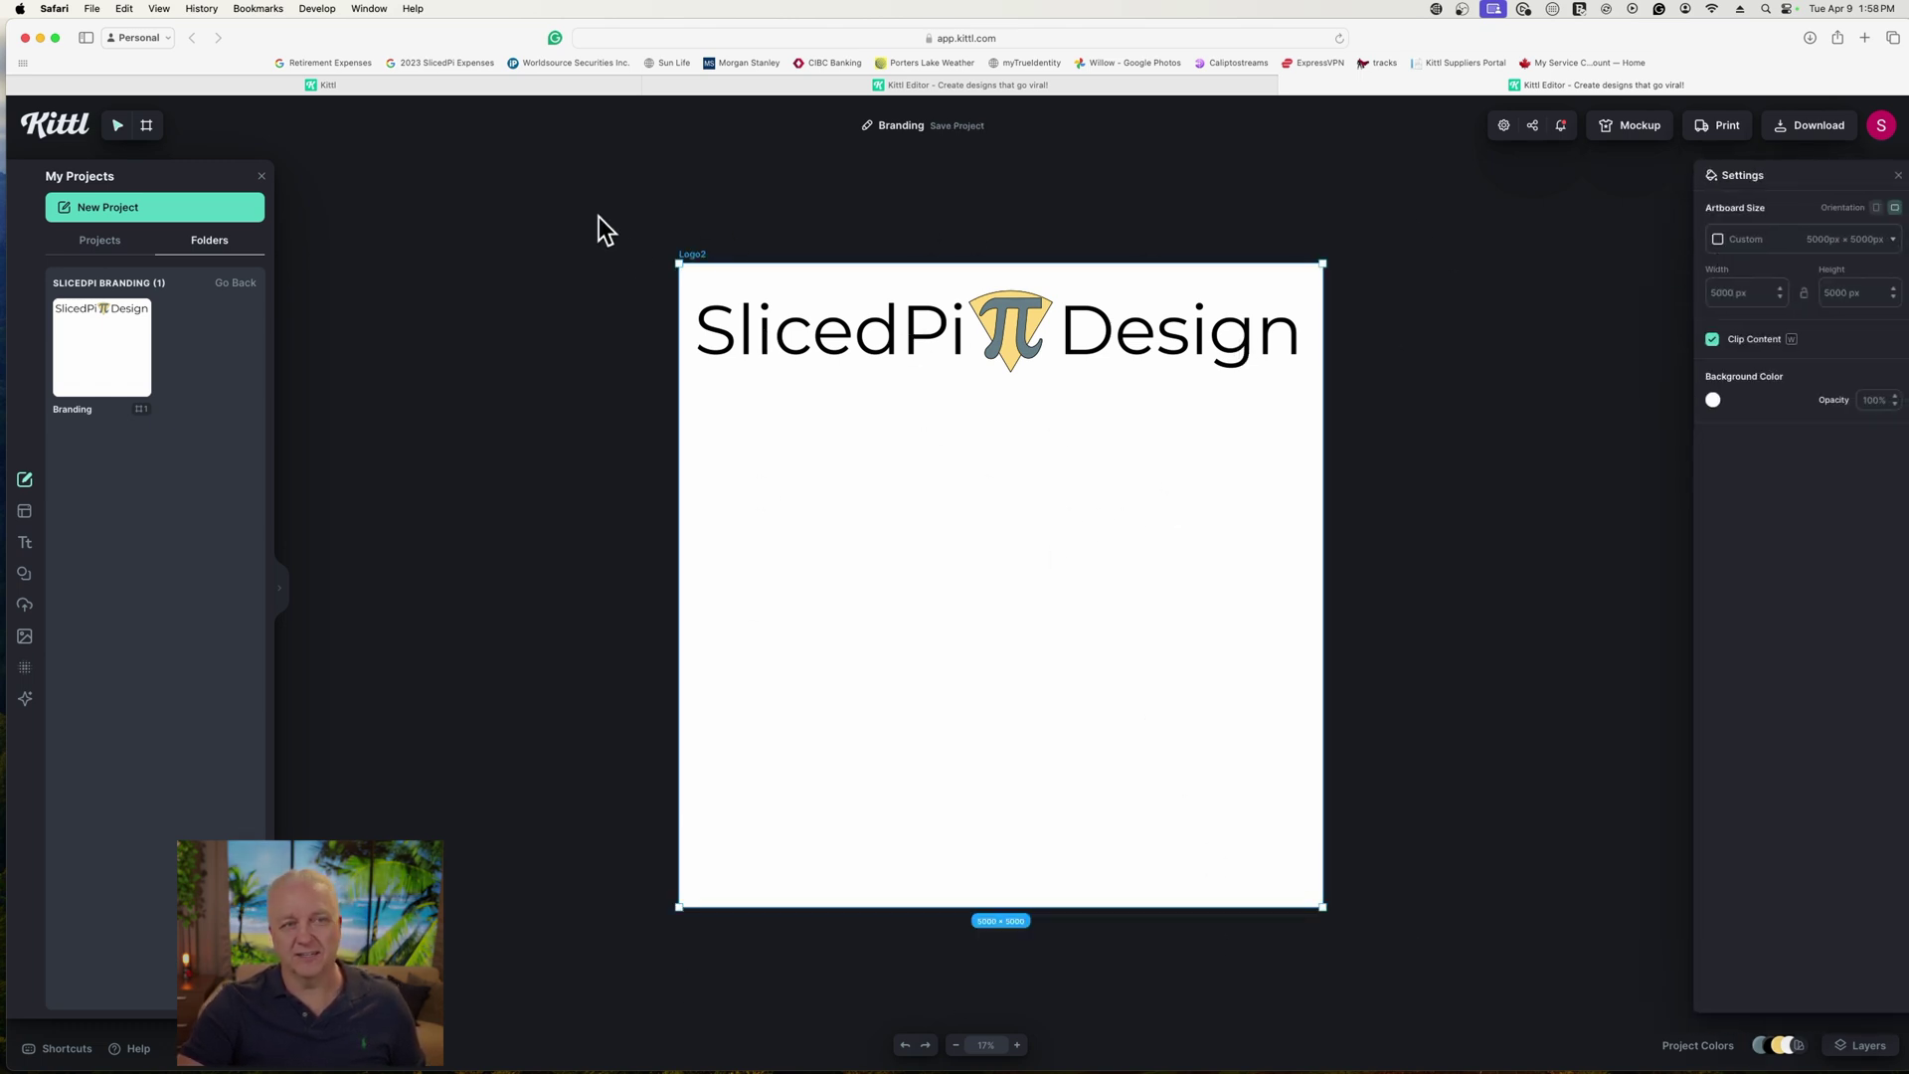
pyautogui.click(1832, 291)
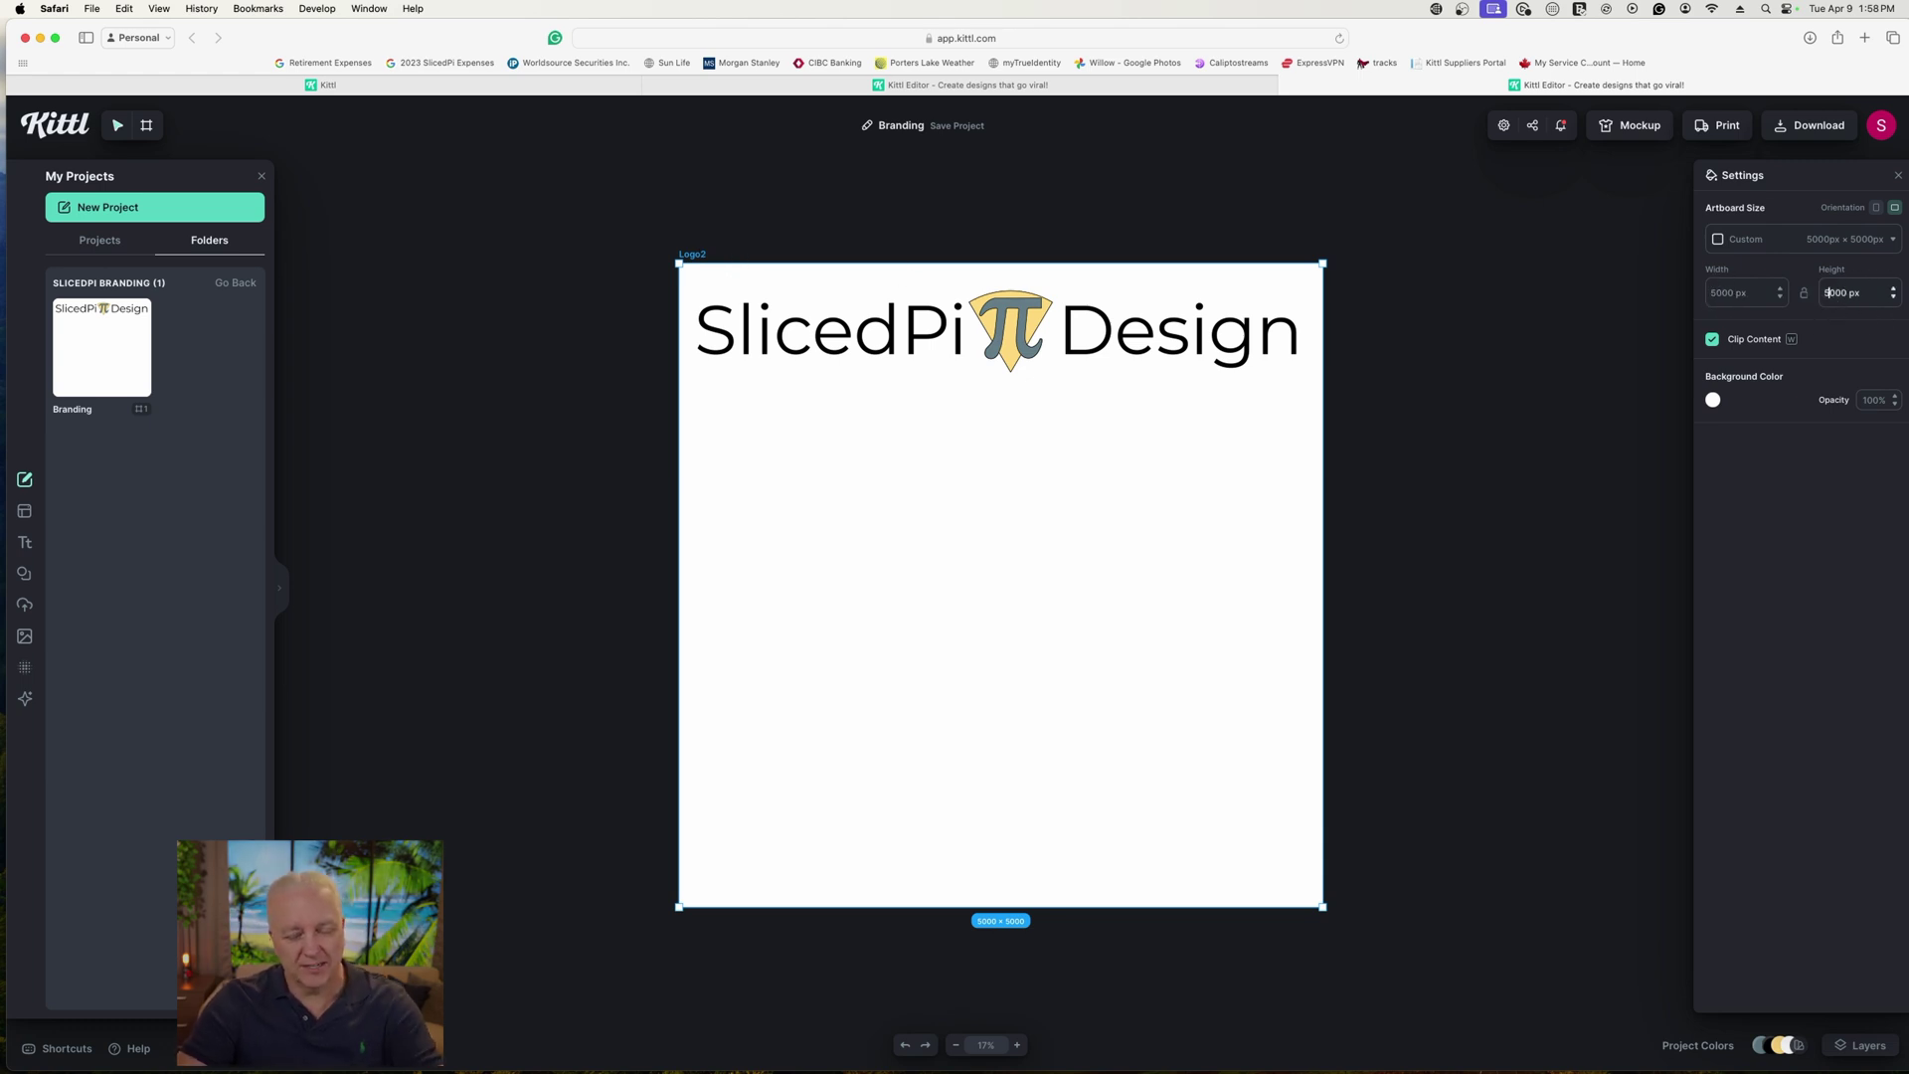
pyautogui.write('1')
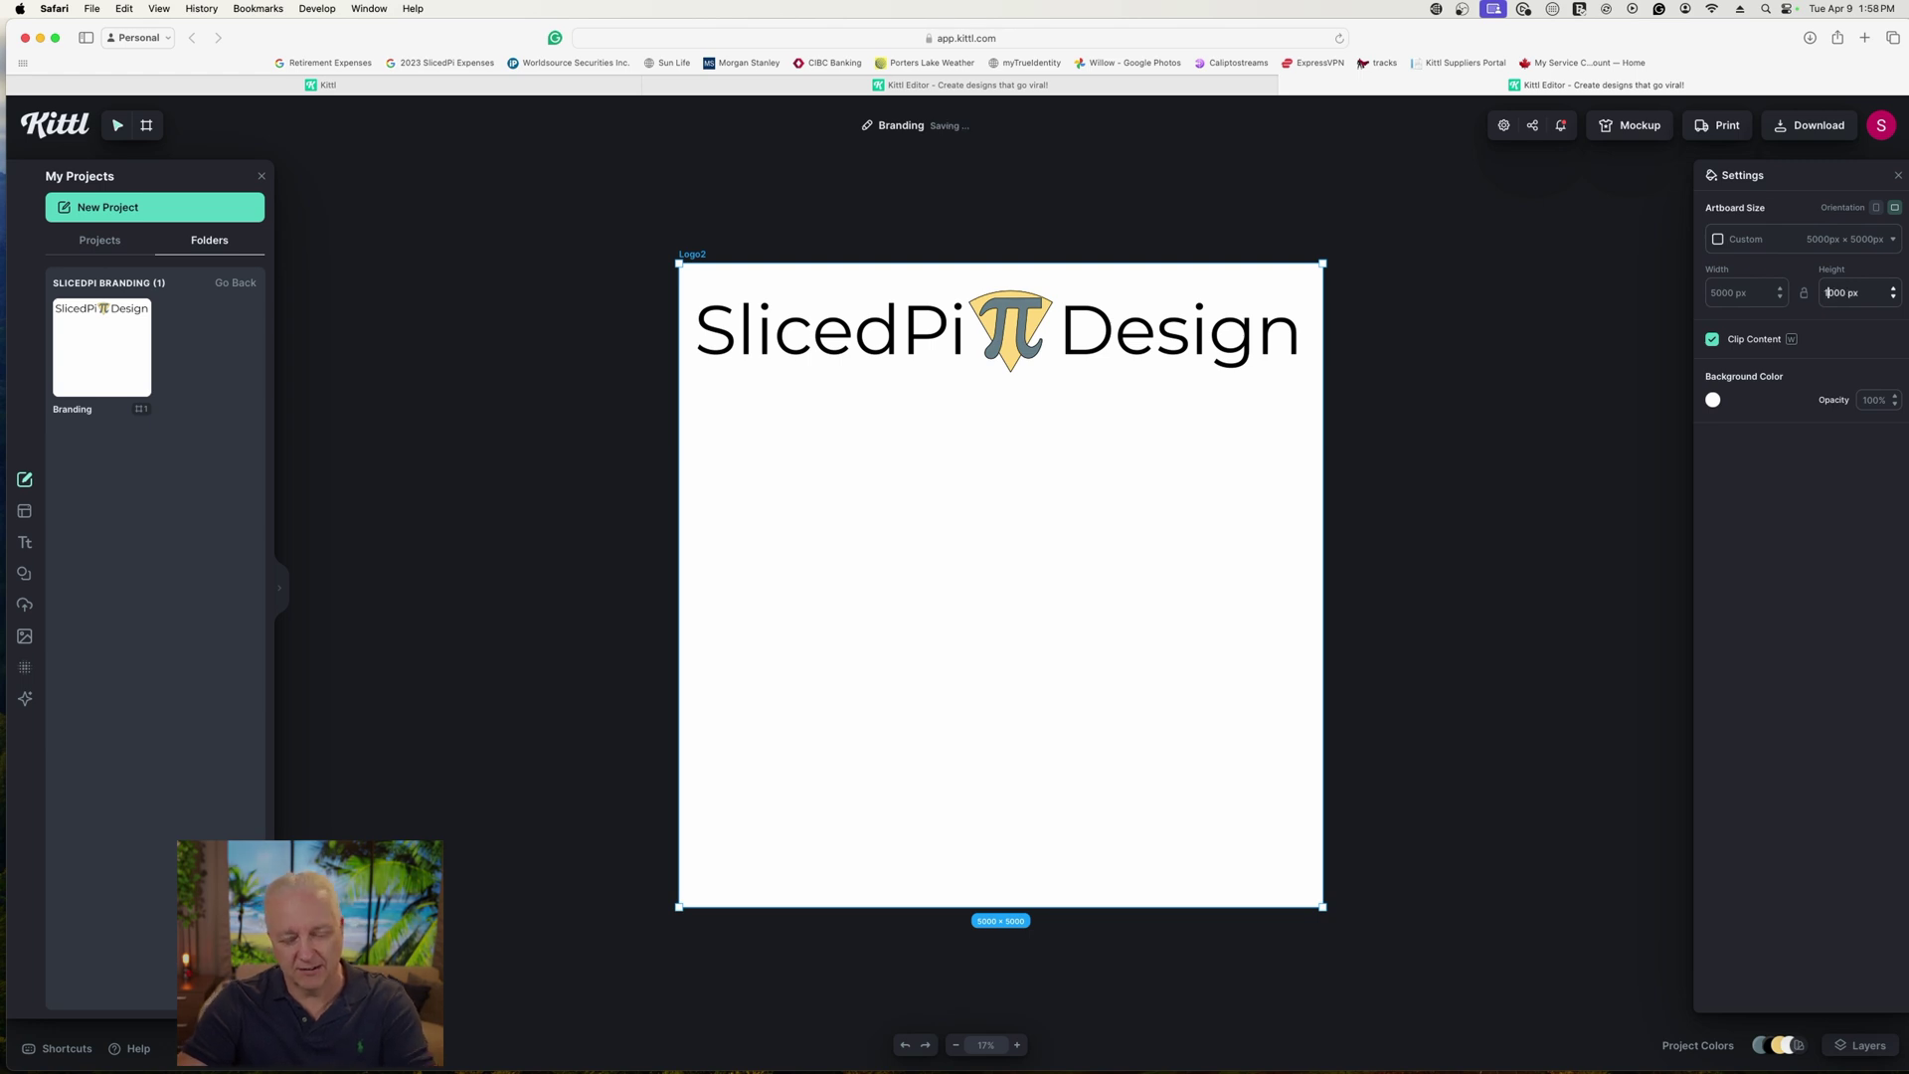
pyautogui.press('Return')
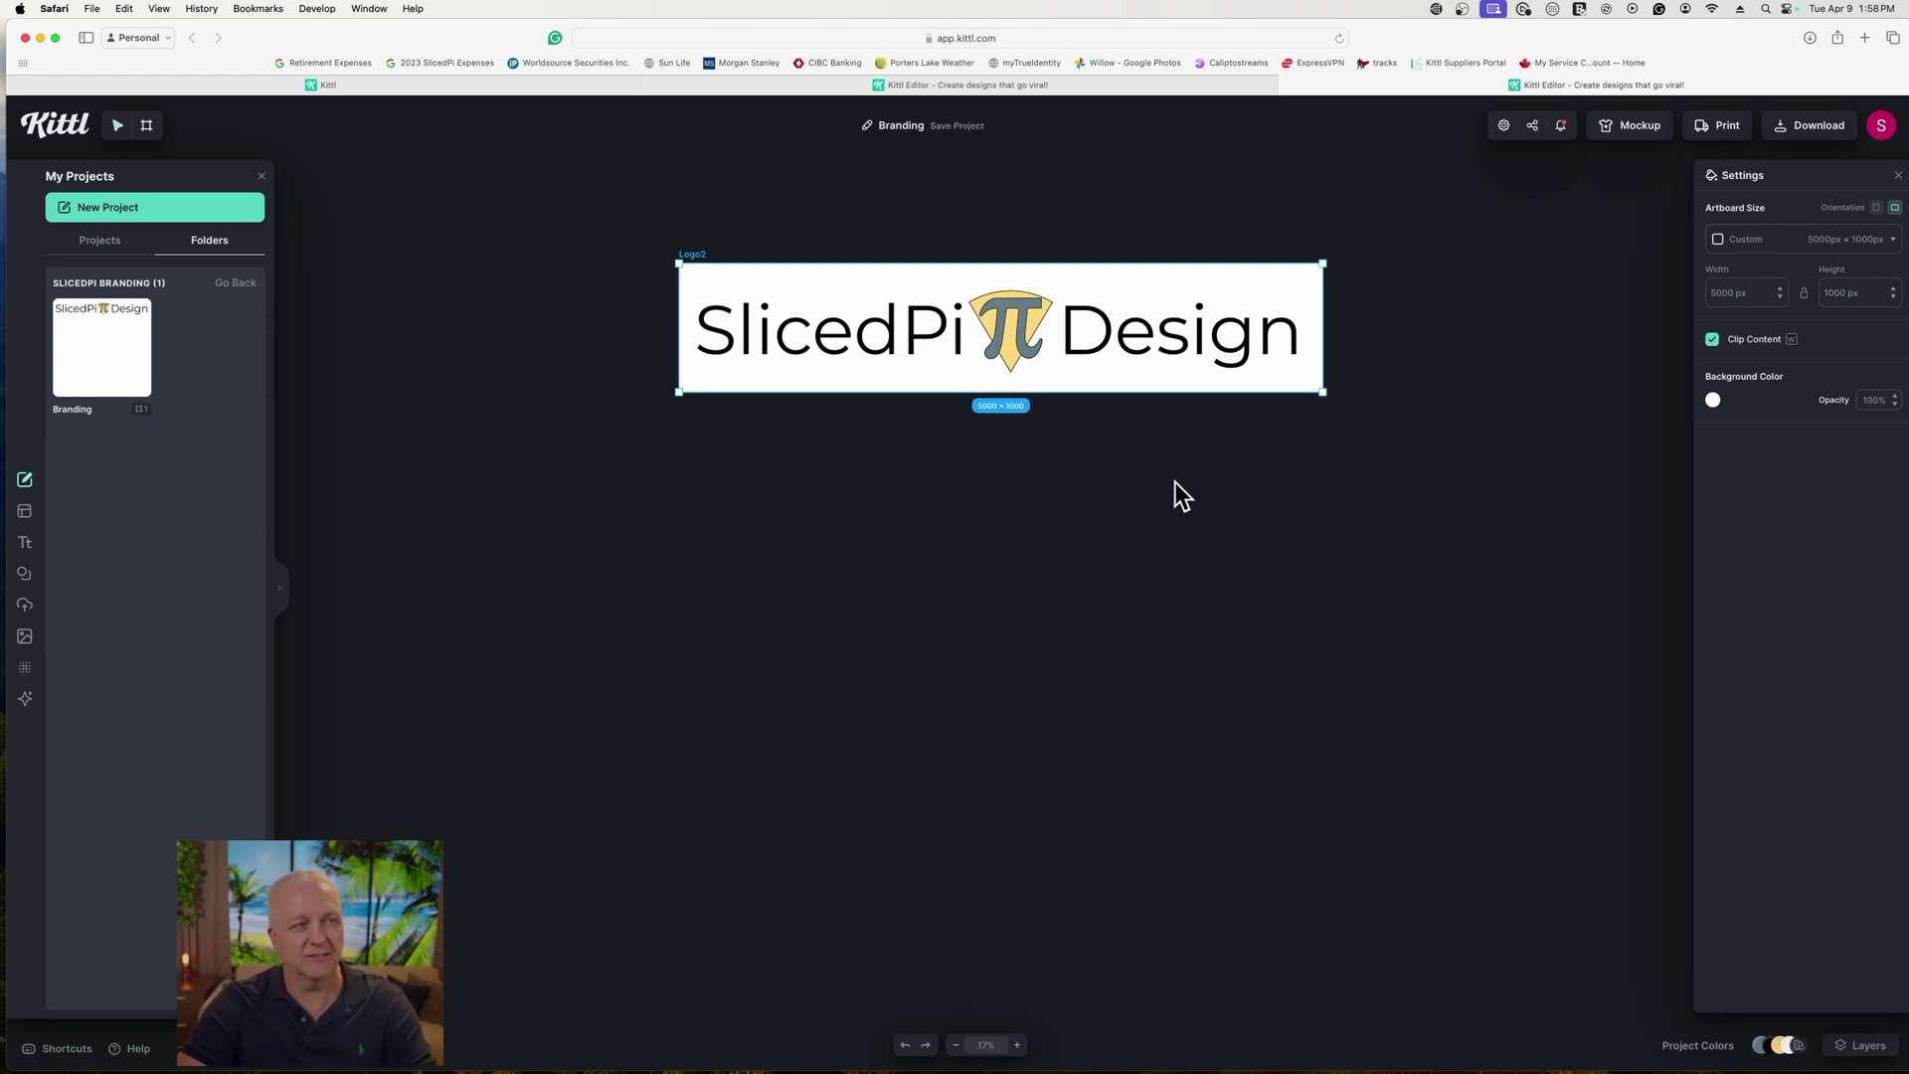
pyautogui.click(1175, 483)
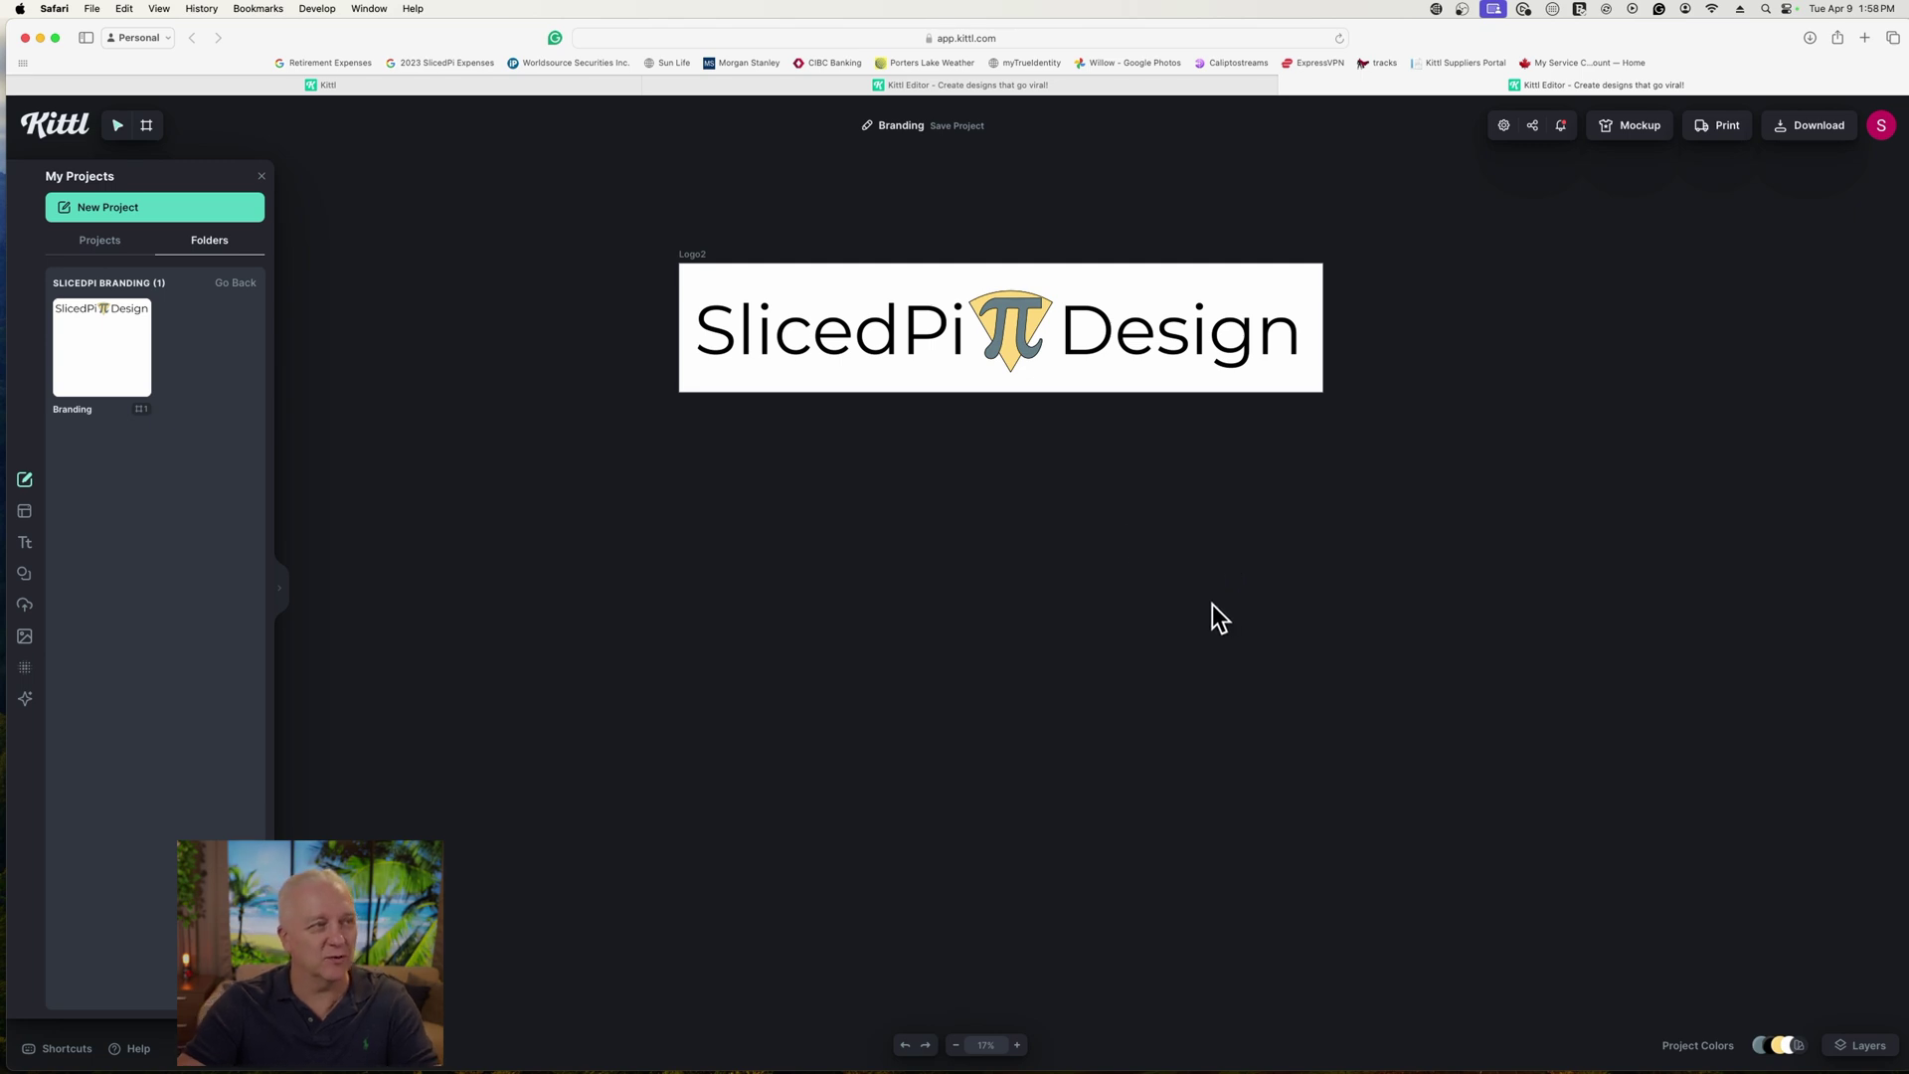
# Step: Duplicate the Logo2 artboard by dragging a copy, Logo2 1, directly below it
pyautogui.click(692, 254)
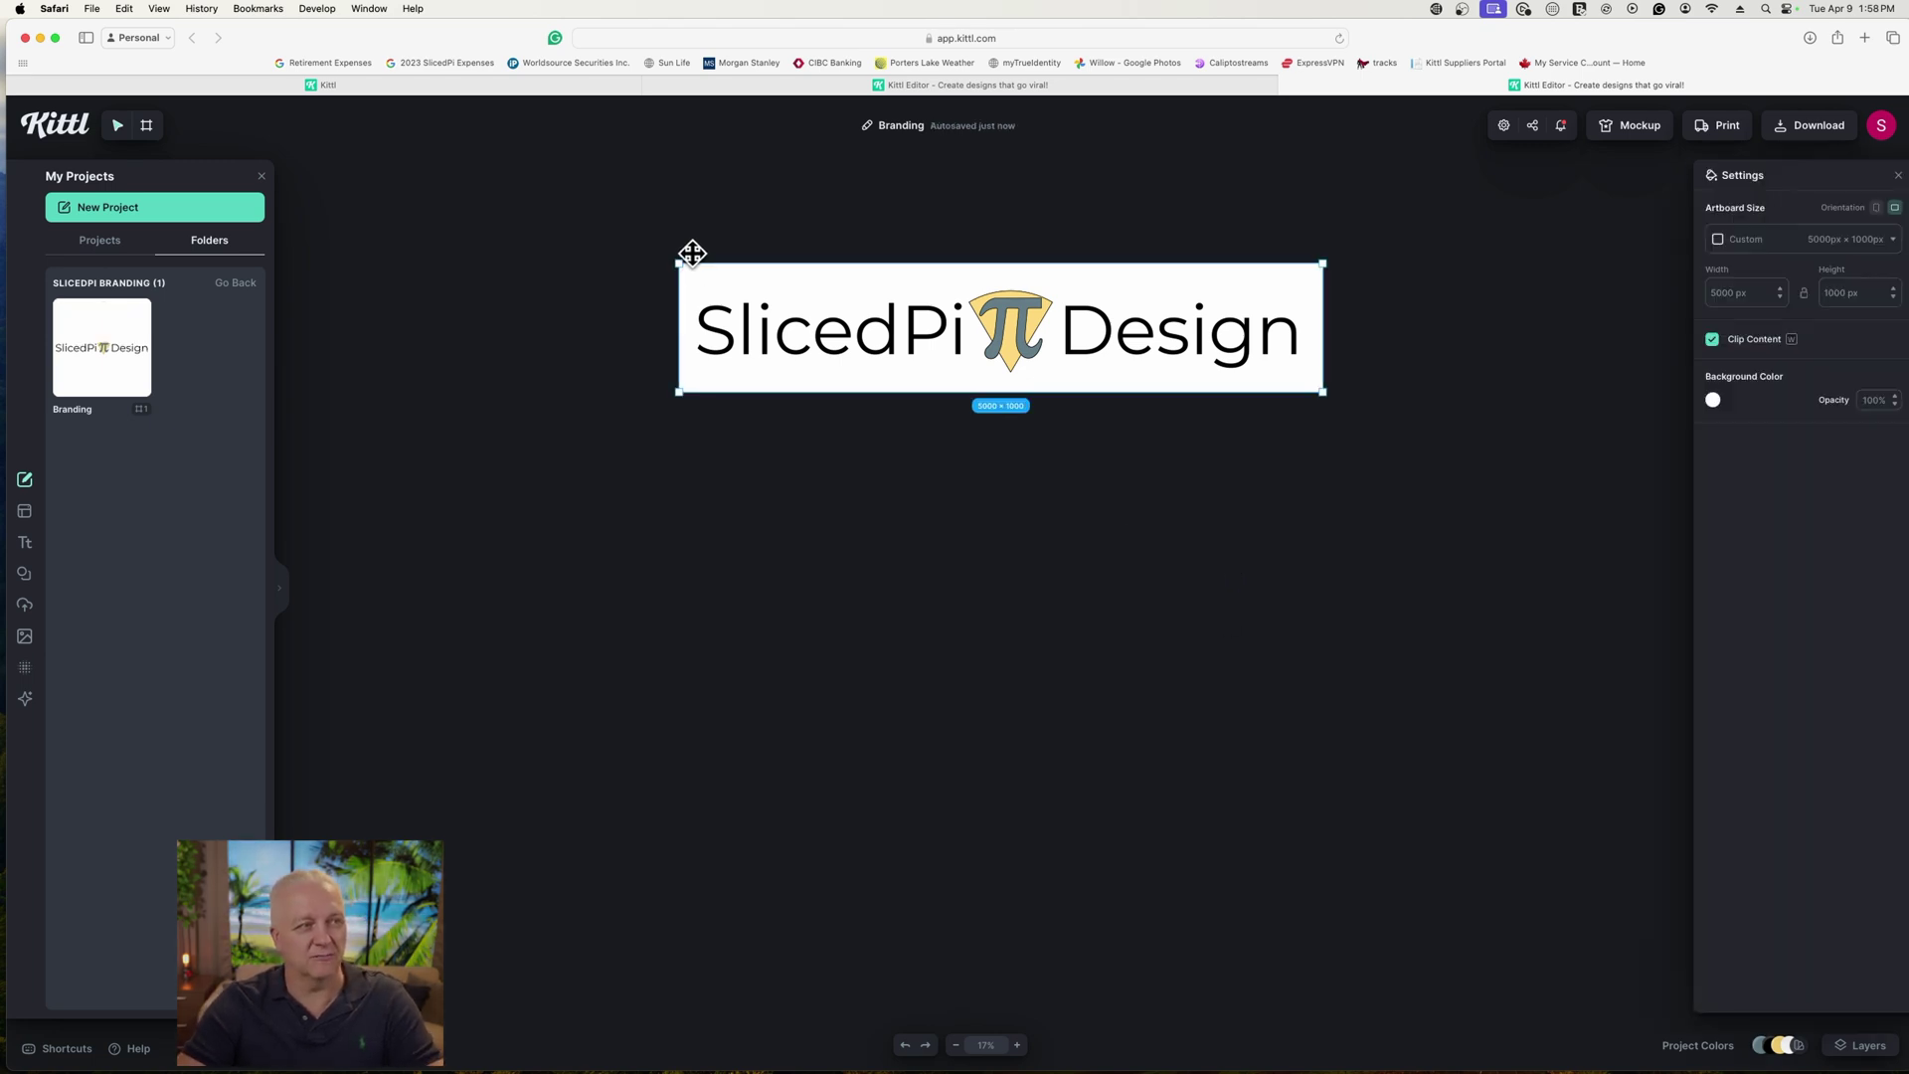
pyautogui.moveTo(692, 255); pyautogui.dragTo(688, 416)
pyautogui.click(895, 646)
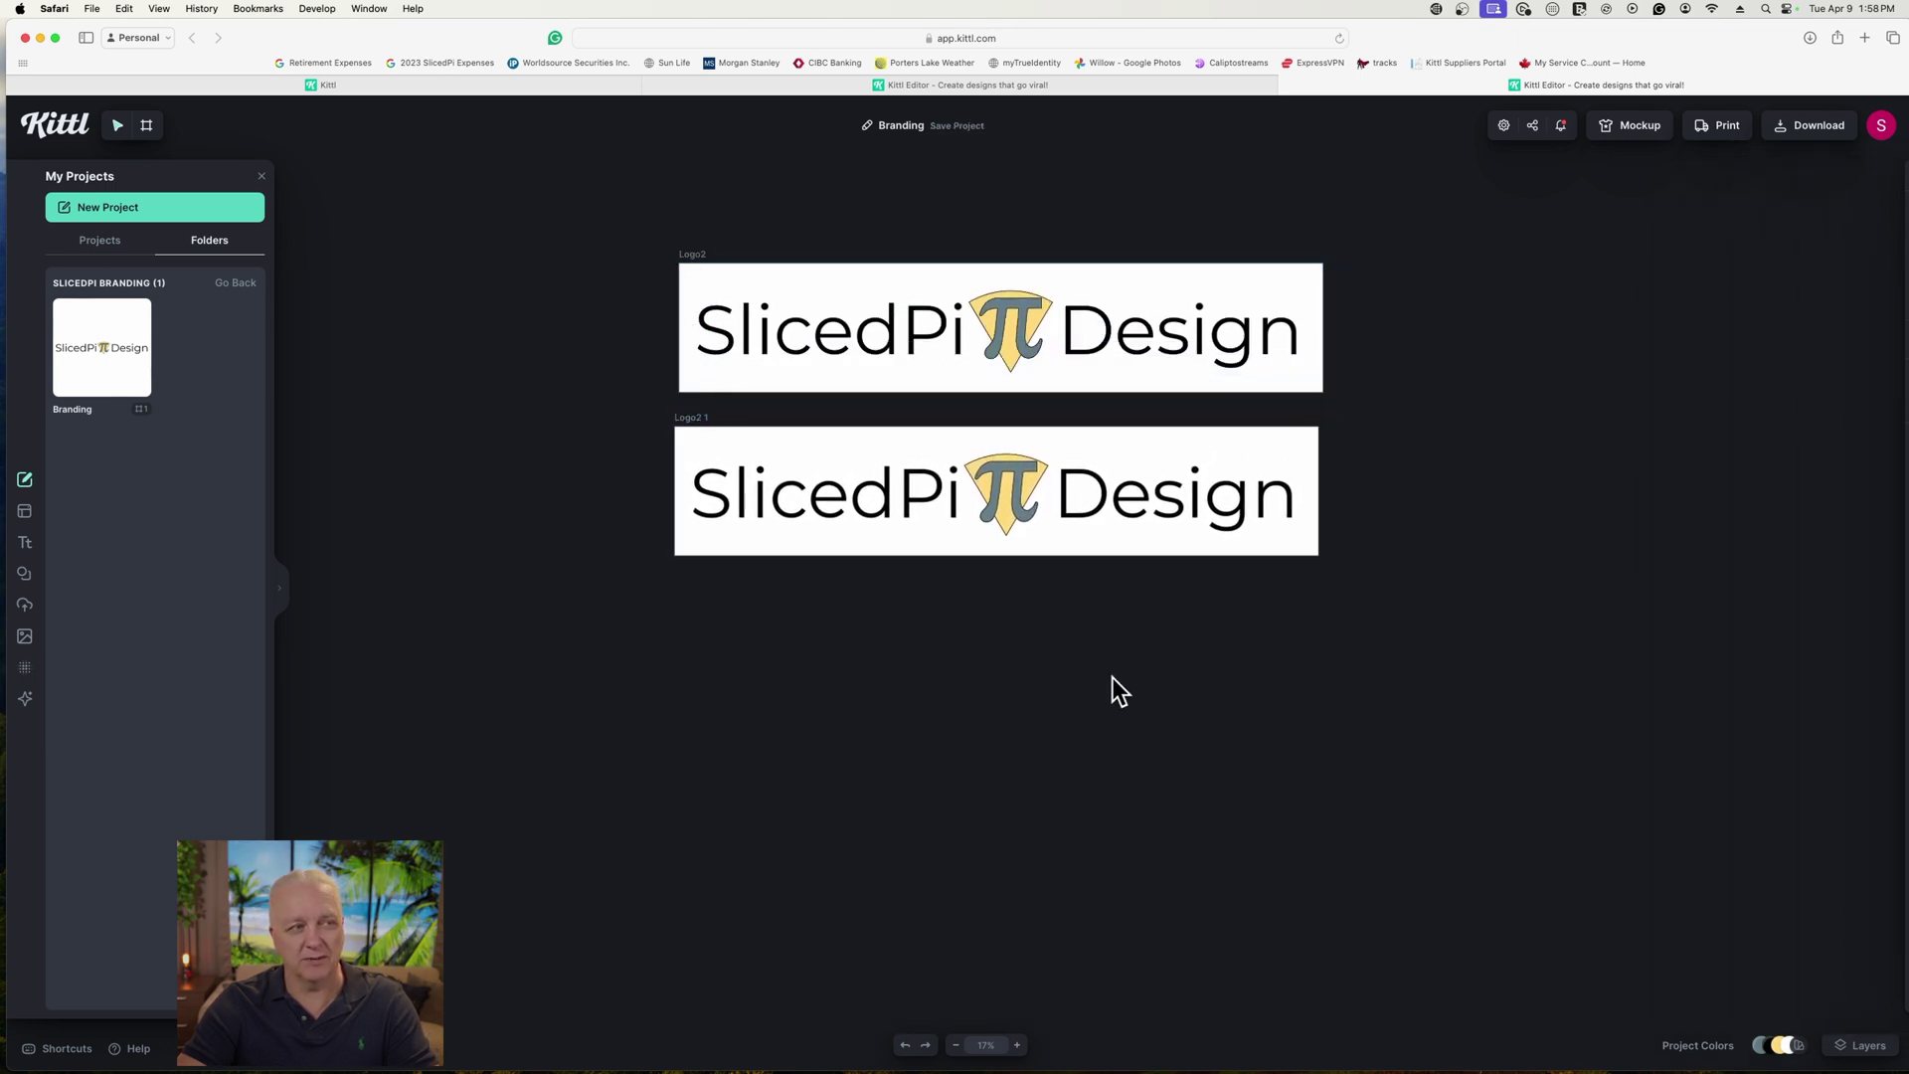
pyautogui.click(1019, 516)
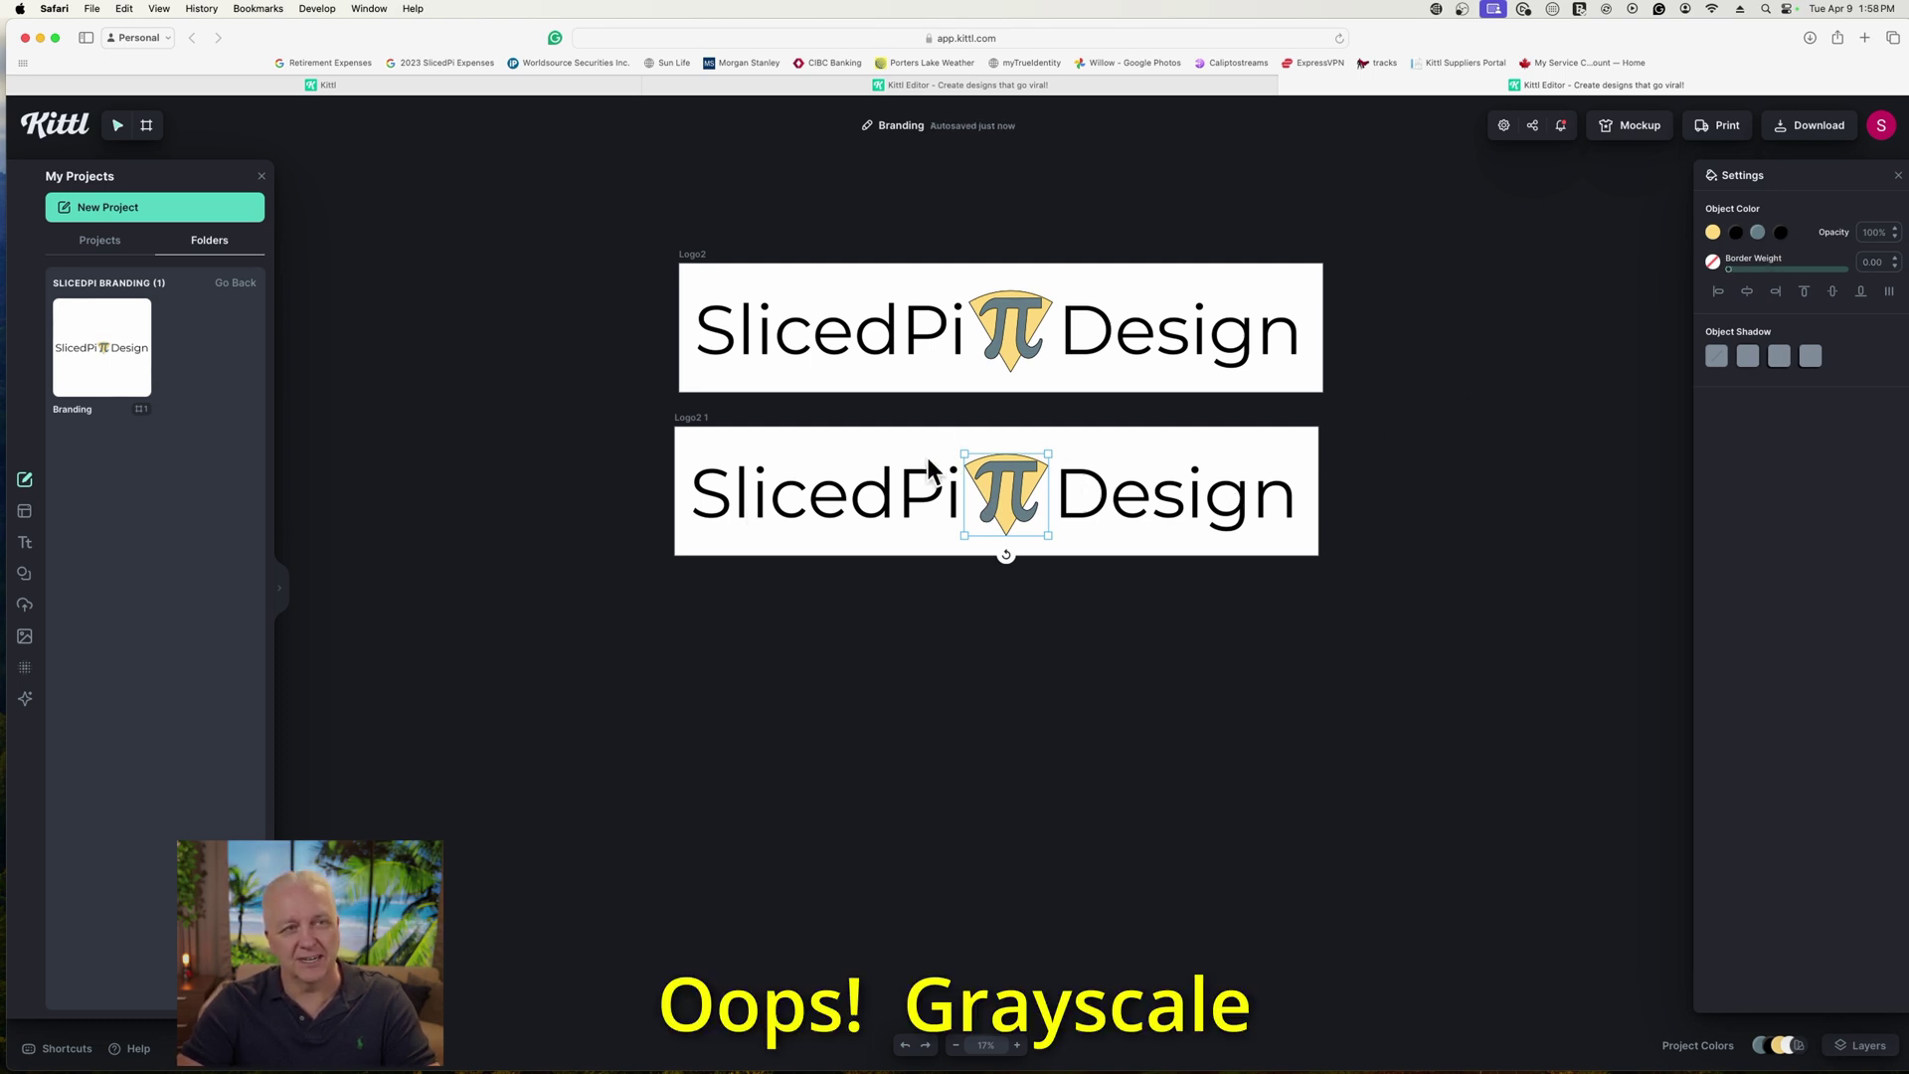
# Step: Change the yellow and blue-grey fills of the π in Logo2 1 to greys
pyautogui.click(1712, 233)
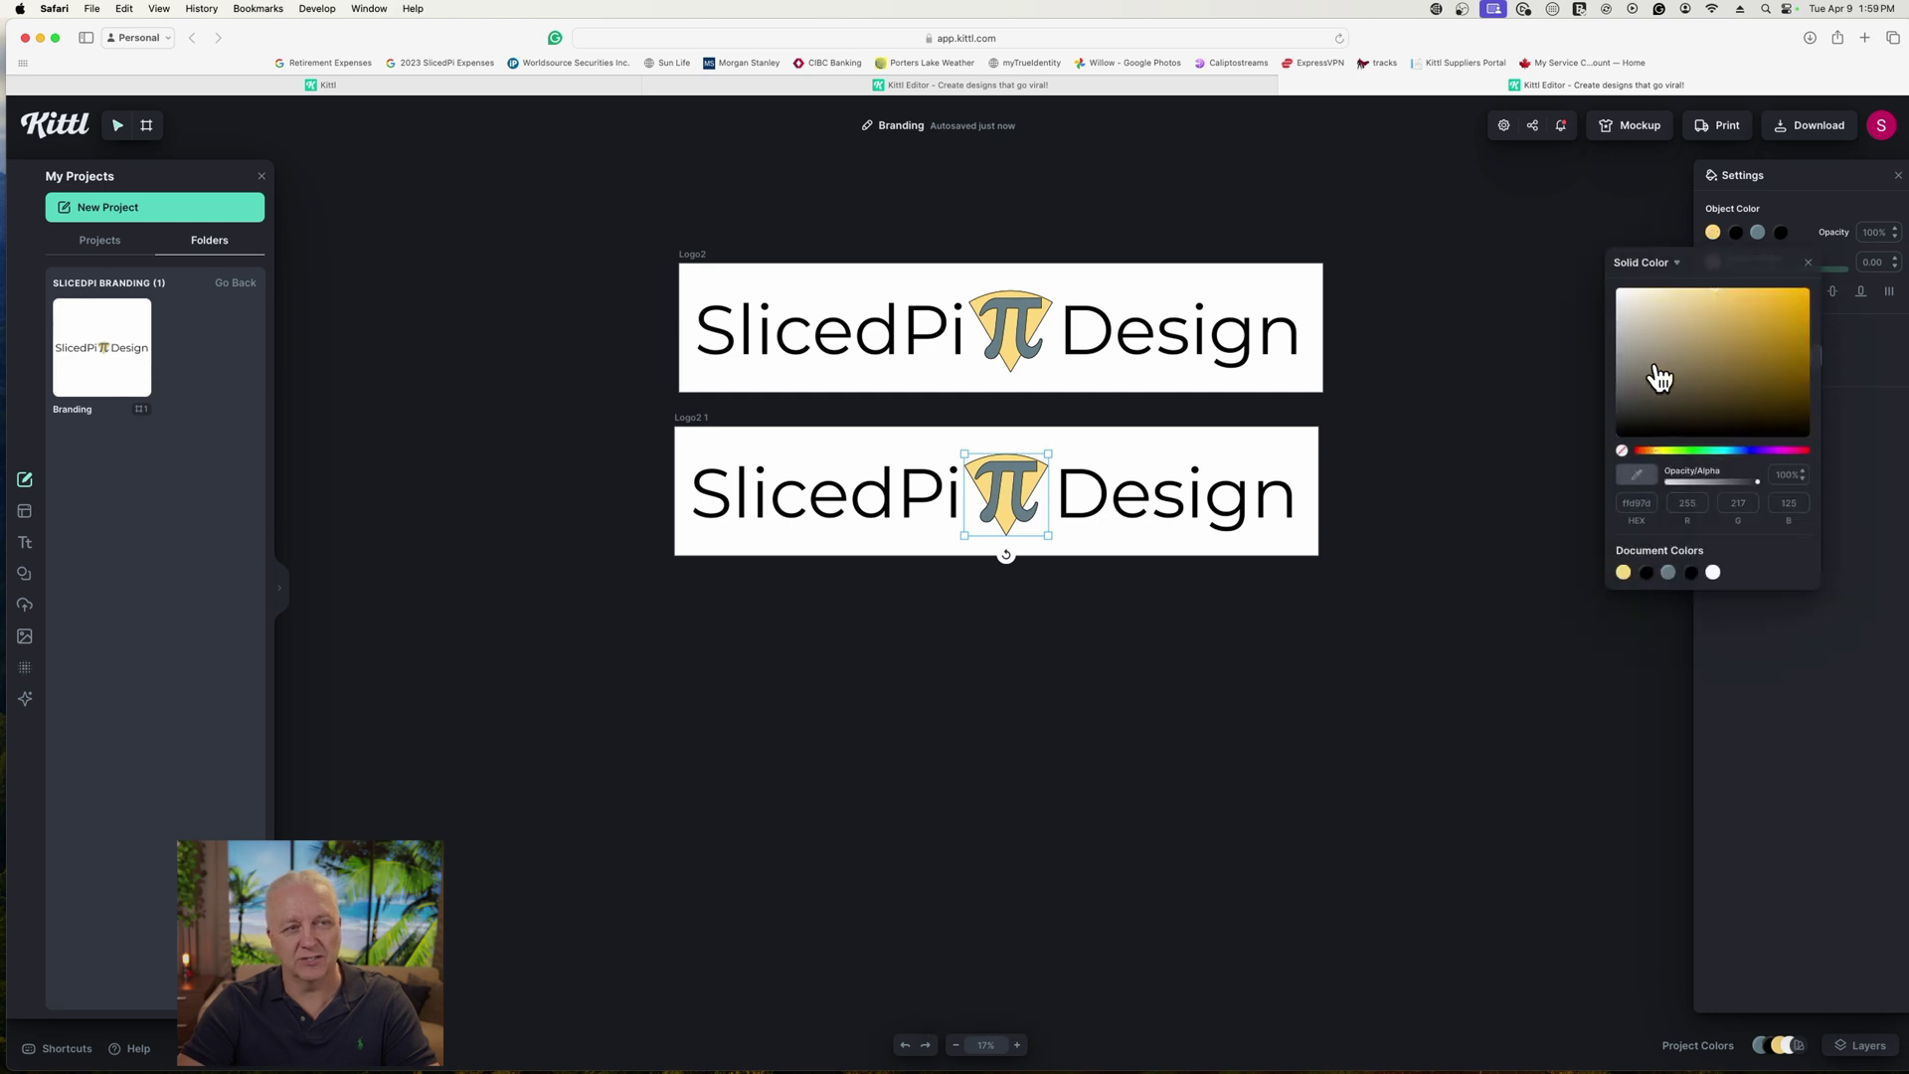
pyautogui.moveTo(1656, 356); pyautogui.dragTo(1602, 325)
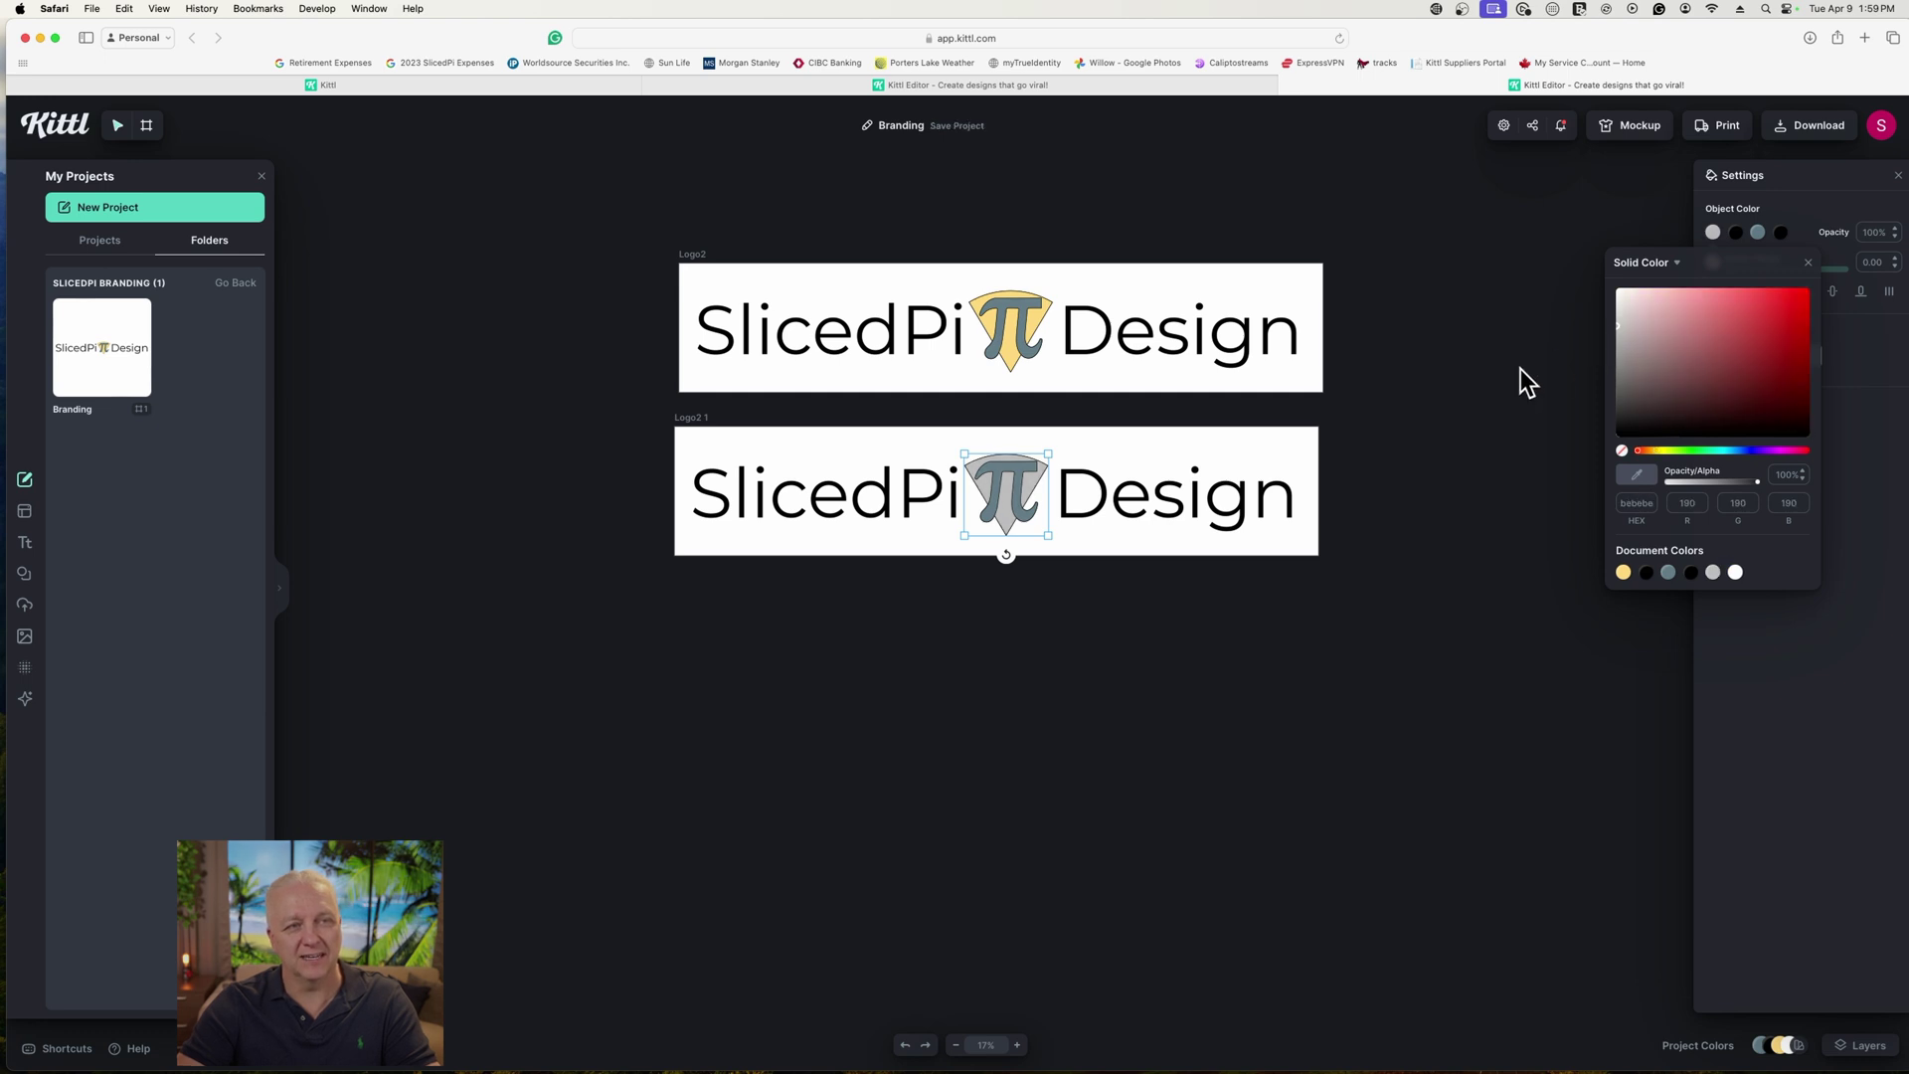
pyautogui.click(1759, 234)
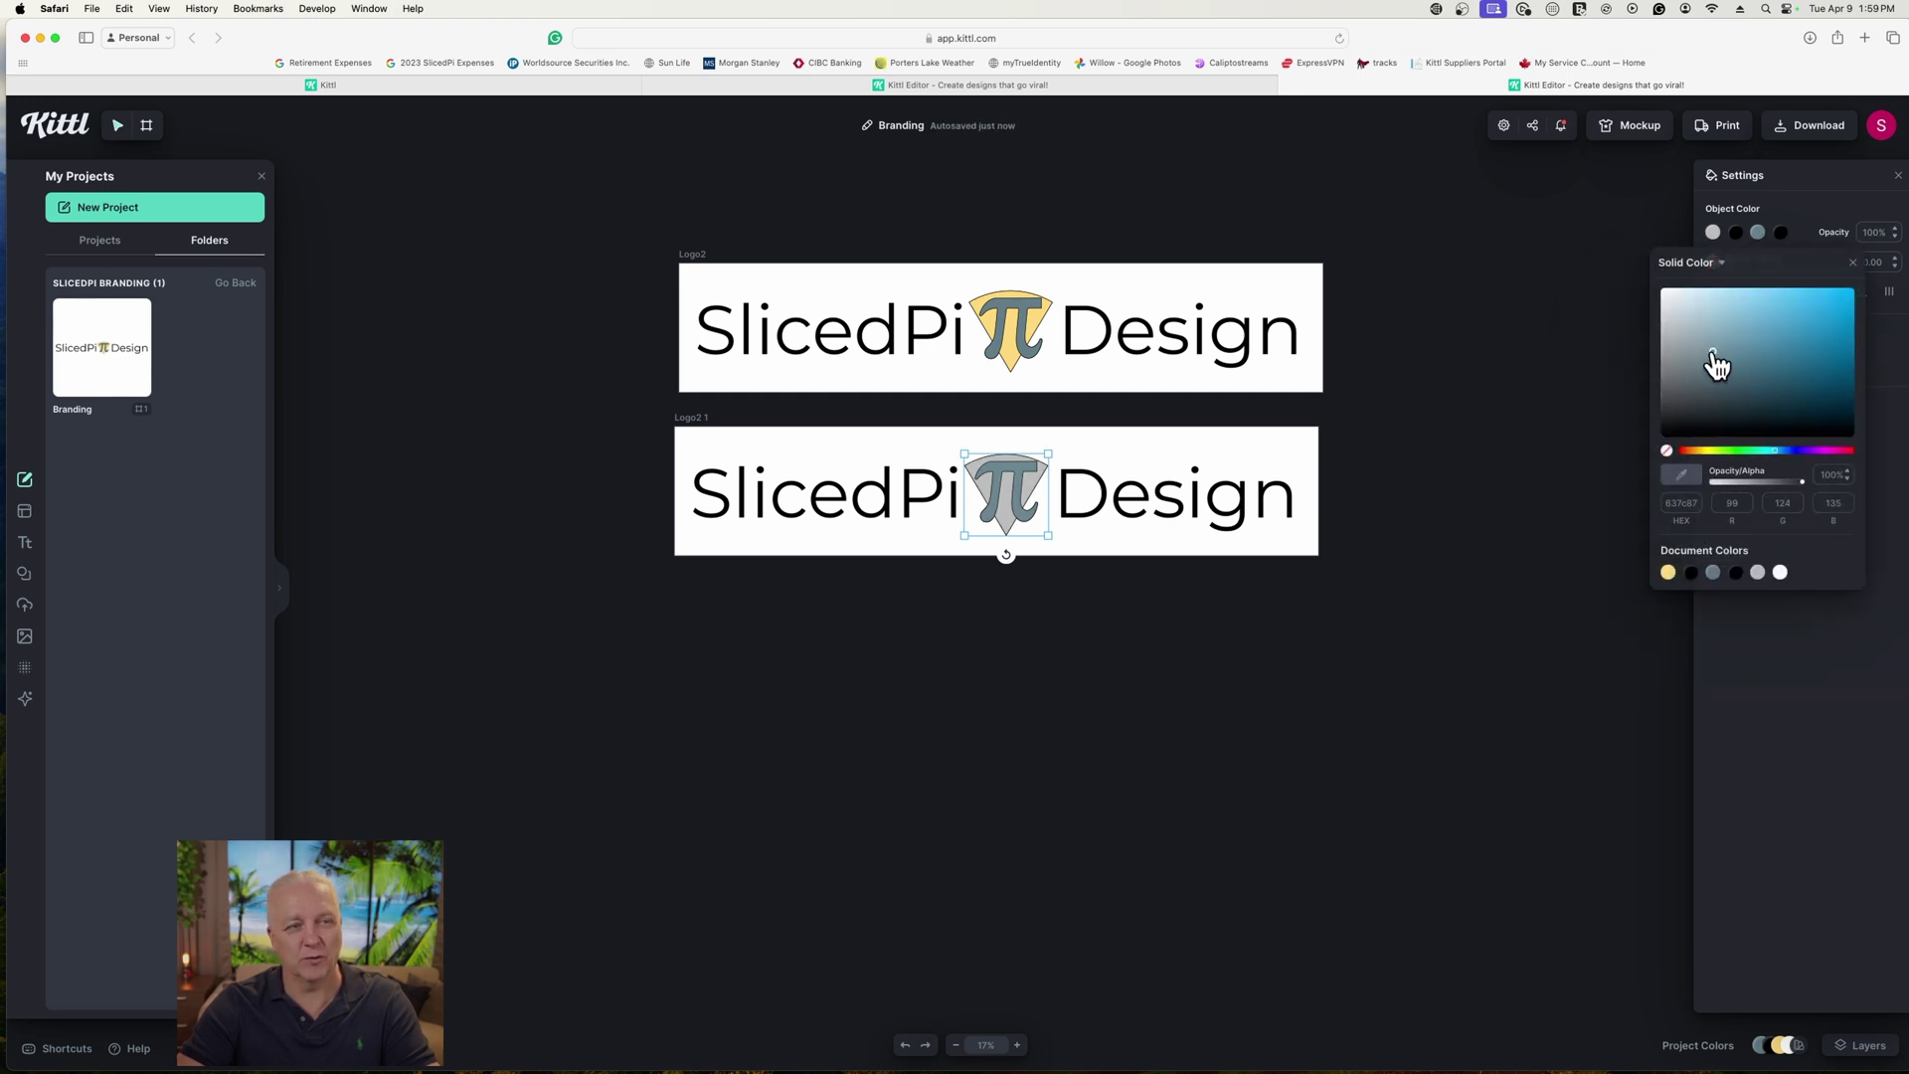
pyautogui.moveTo(1714, 356); pyautogui.dragTo(1666, 395)
pyautogui.click(1291, 689)
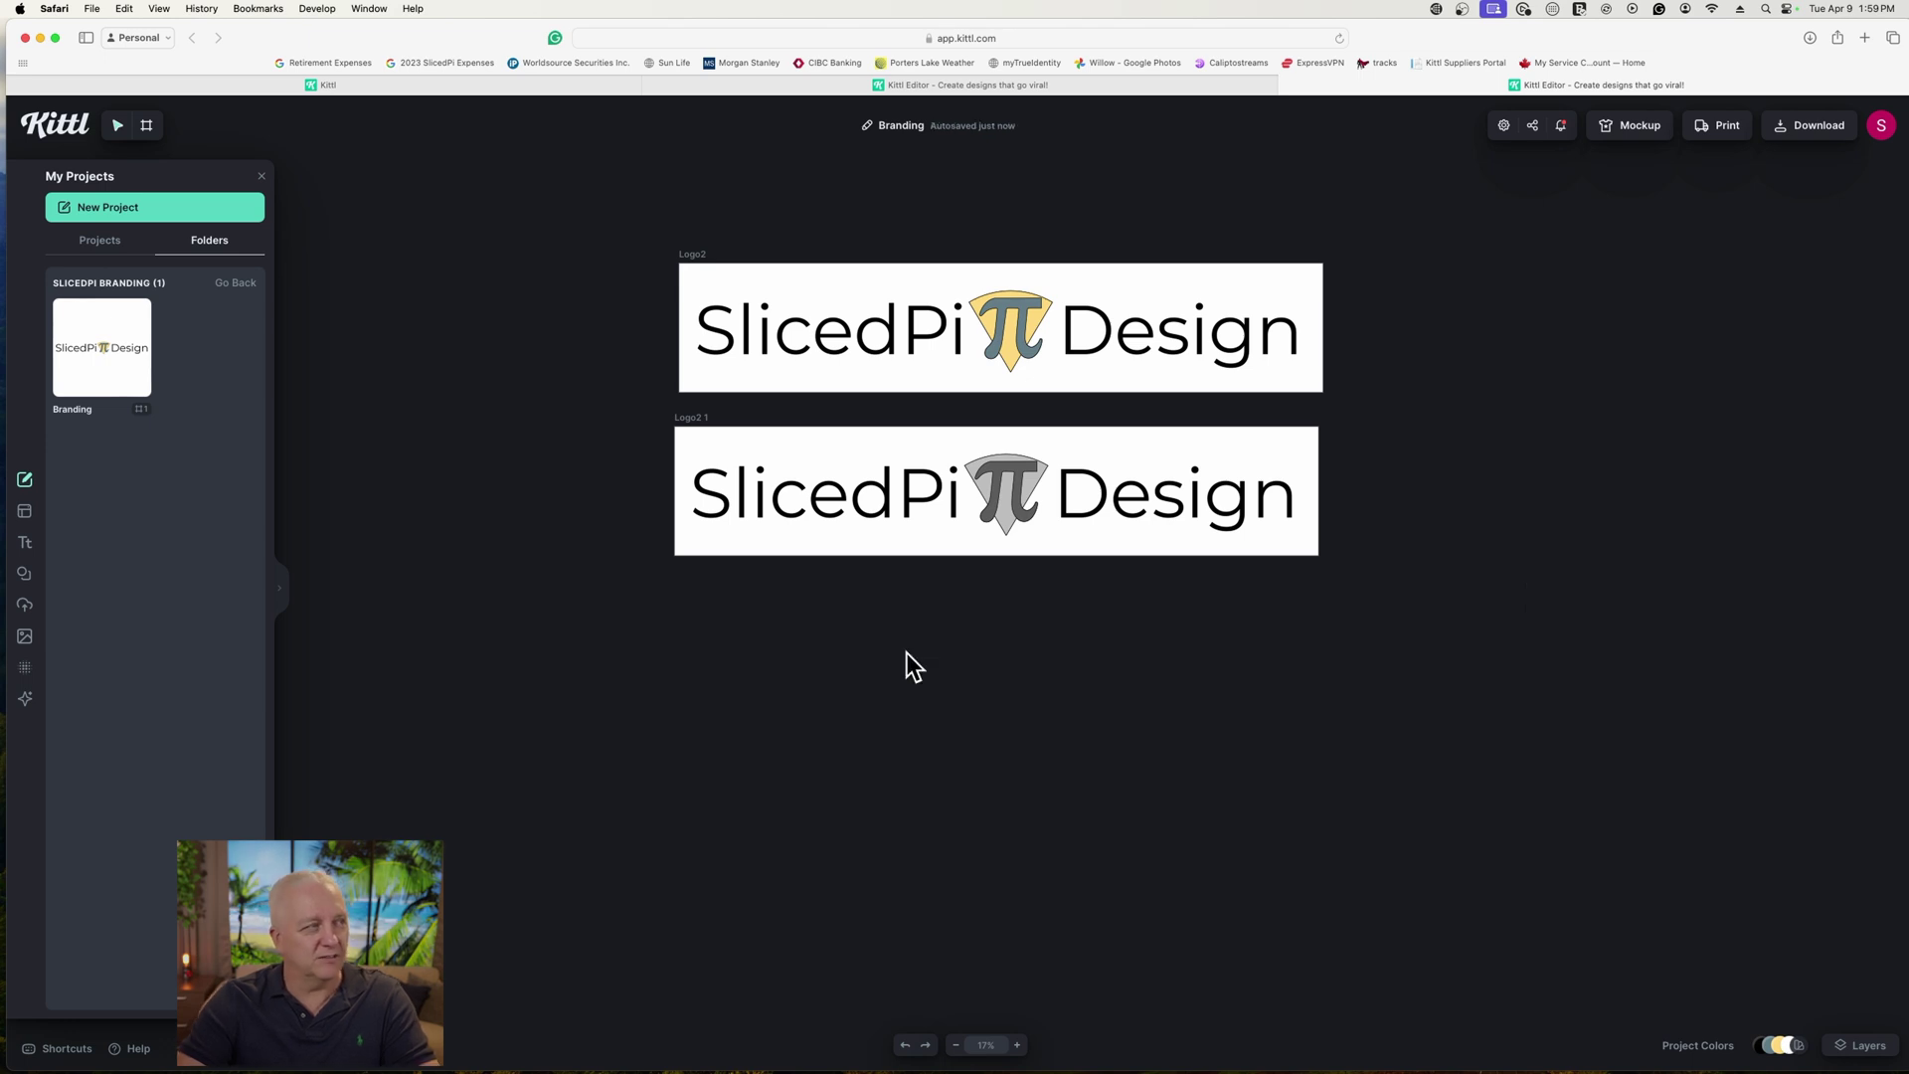
pyautogui.click(148, 126)
# Step: Draw Artboard 3 below the logos and paste a copy of the coloured π icon into it
pyautogui.moveTo(998, 594); pyautogui.dragTo(1232, 745)
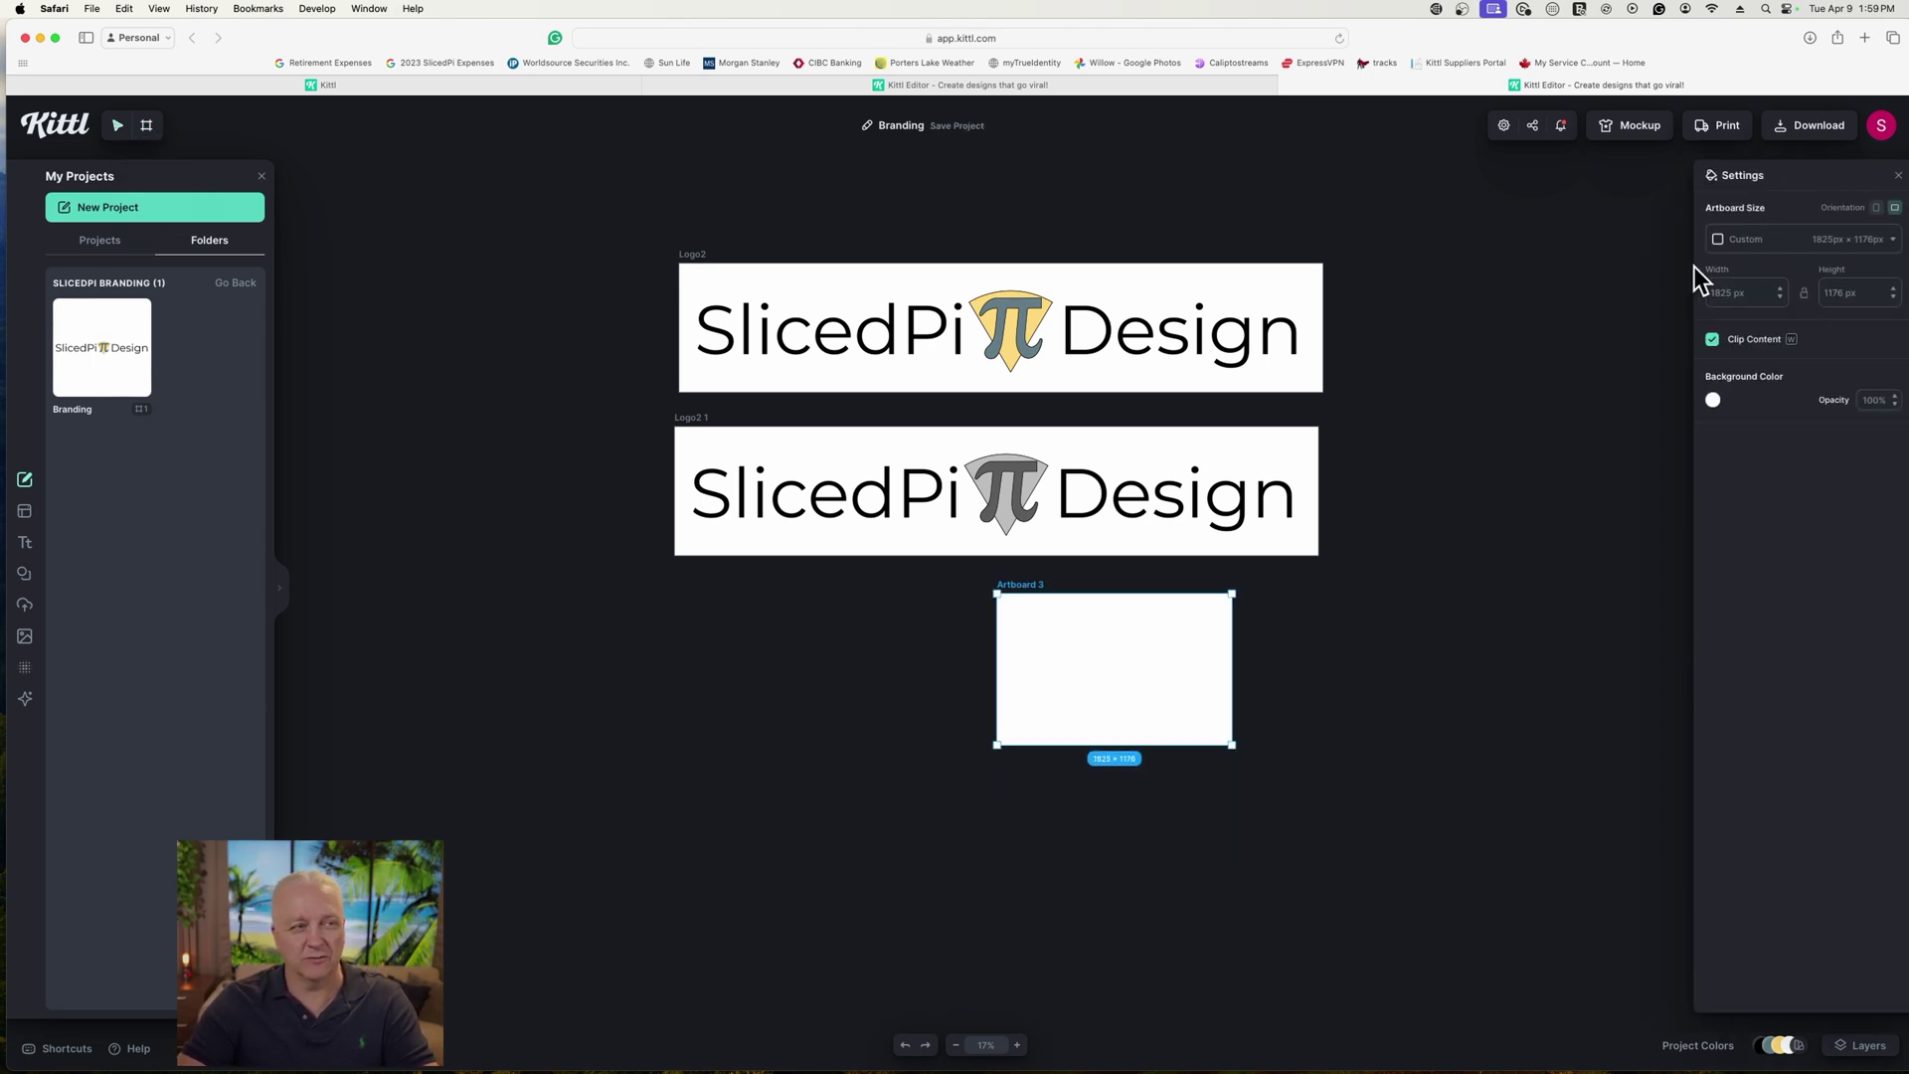
pyautogui.click(1013, 337)
pyautogui.rightClick(1014, 337)
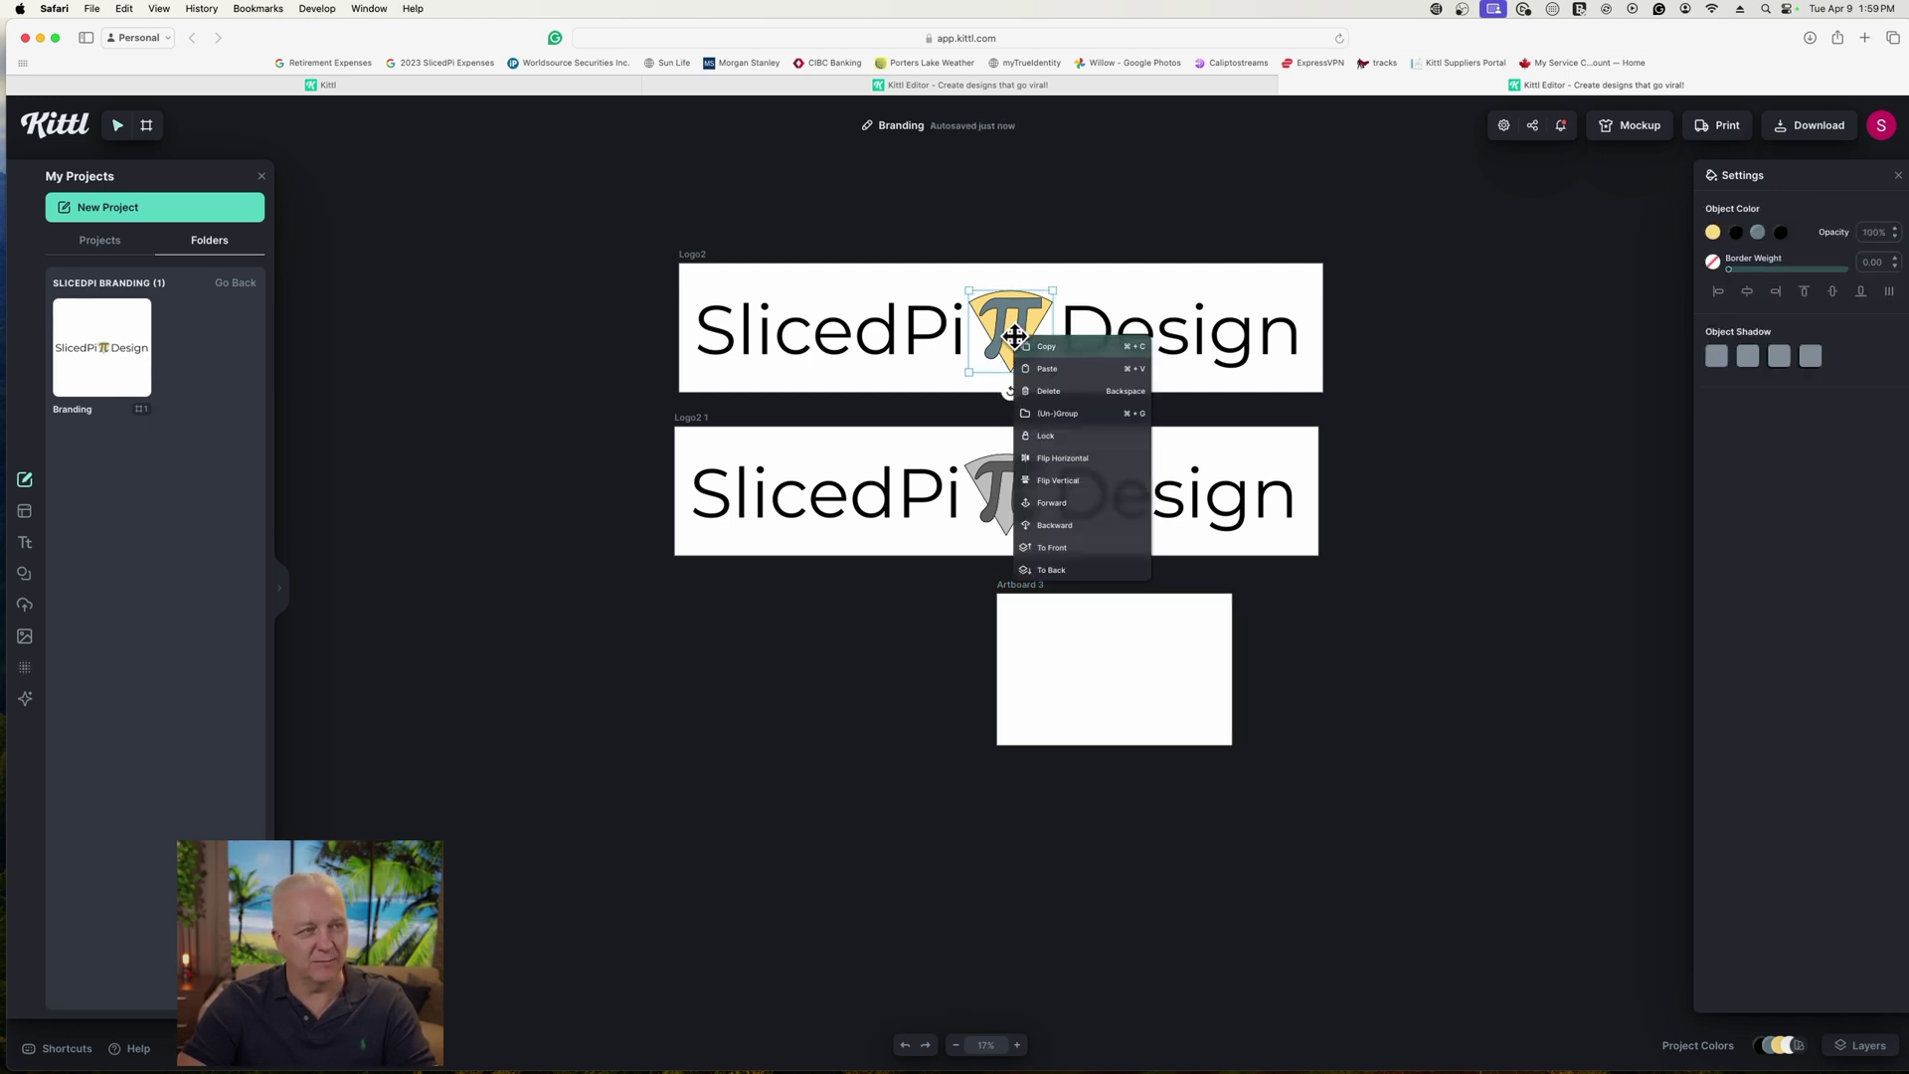
pyautogui.click(1047, 347)
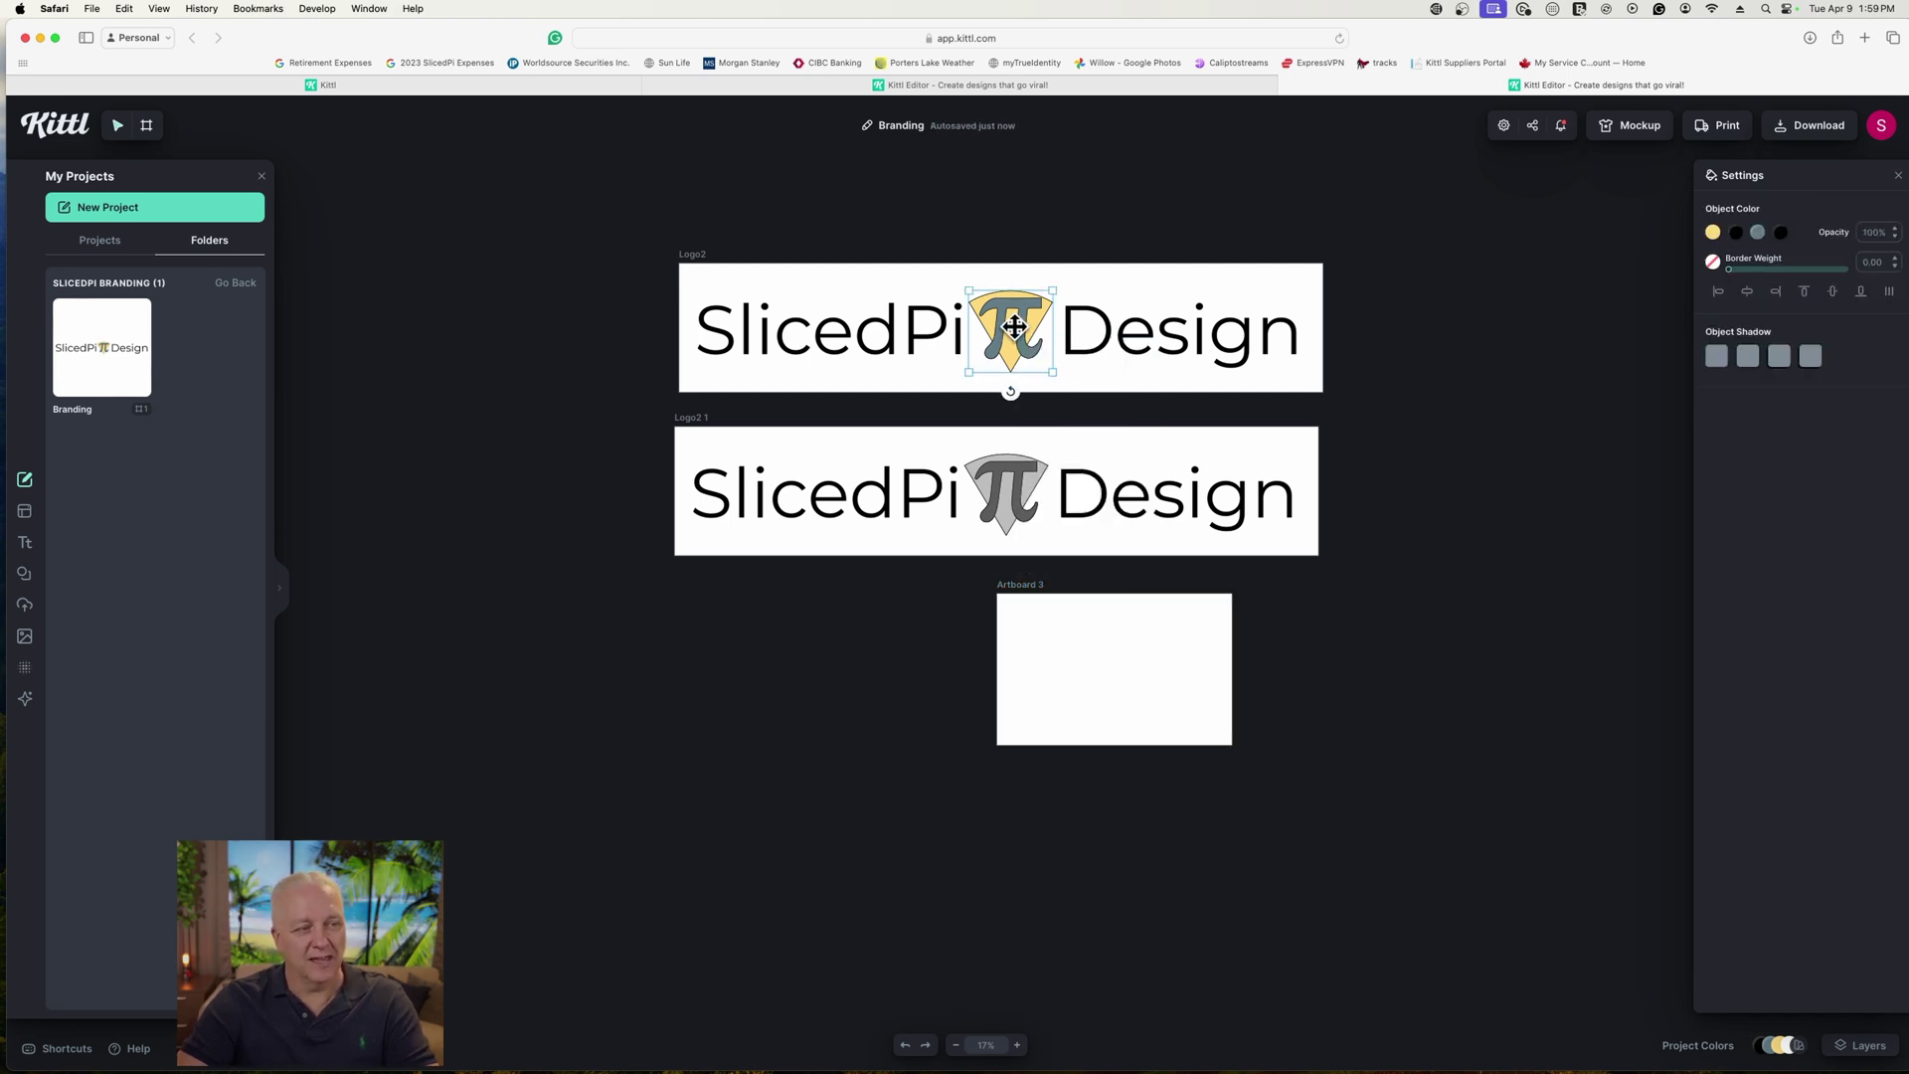
pyautogui.click(1052, 666)
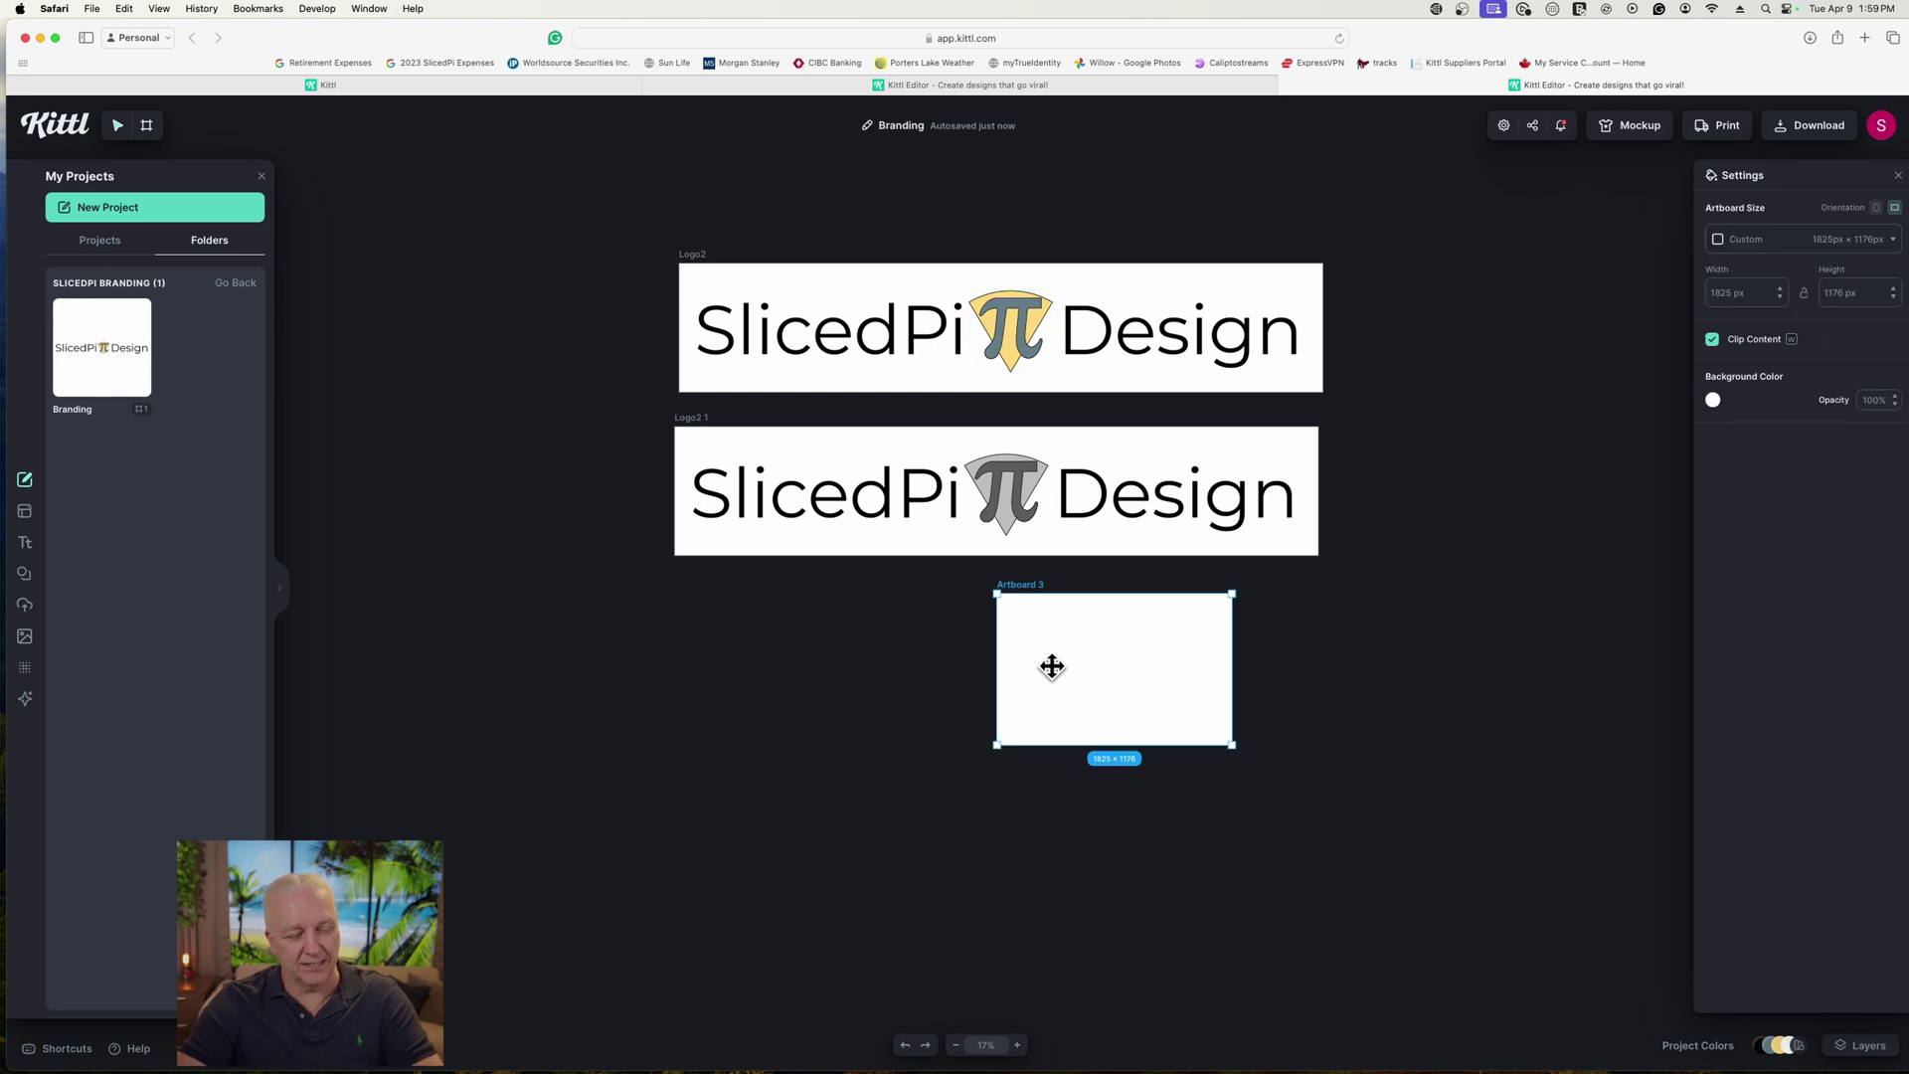
pyautogui.press('super+v')
pyautogui.moveTo(1127, 663); pyautogui.dragTo(1186, 741)
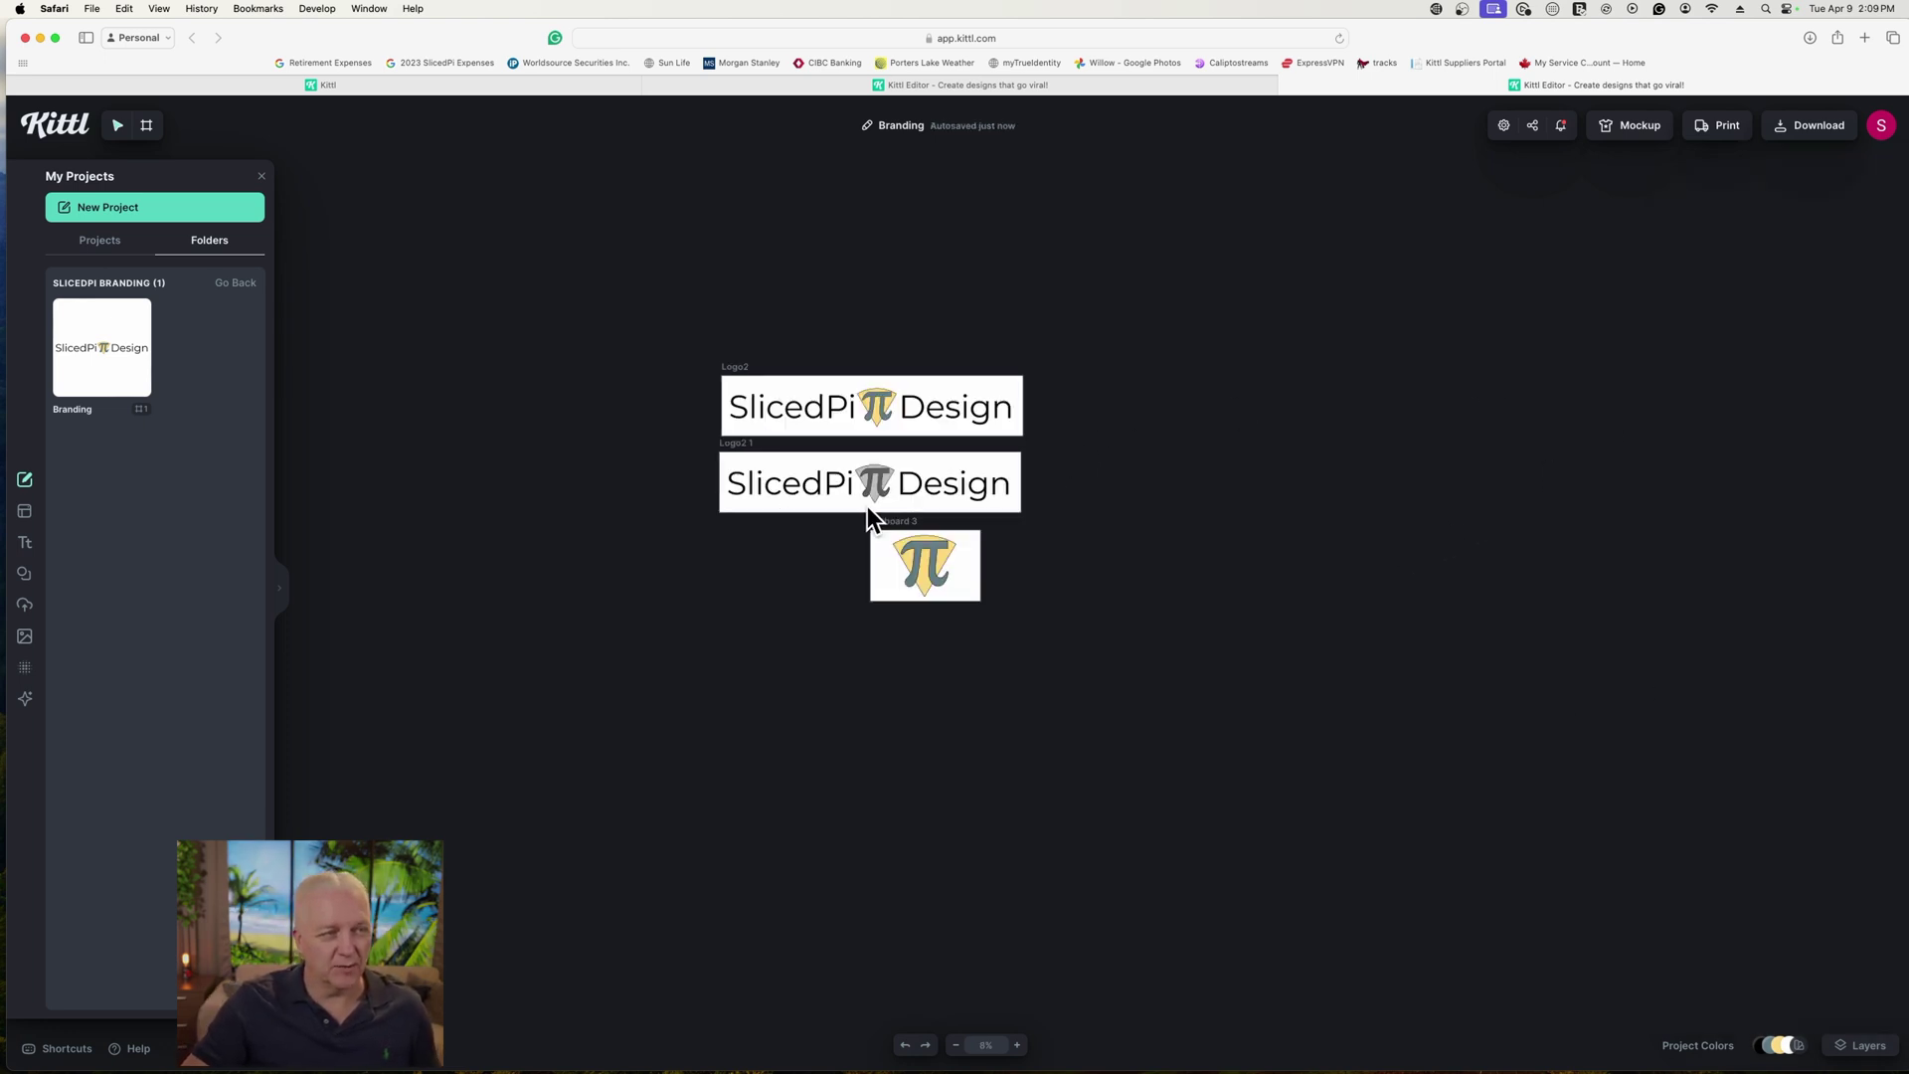
# Step: Move Artboard 3 under Logo2 1 and rename Logo2 1 to Logo3
pyautogui.moveTo(883, 524); pyautogui.dragTo(735, 530)
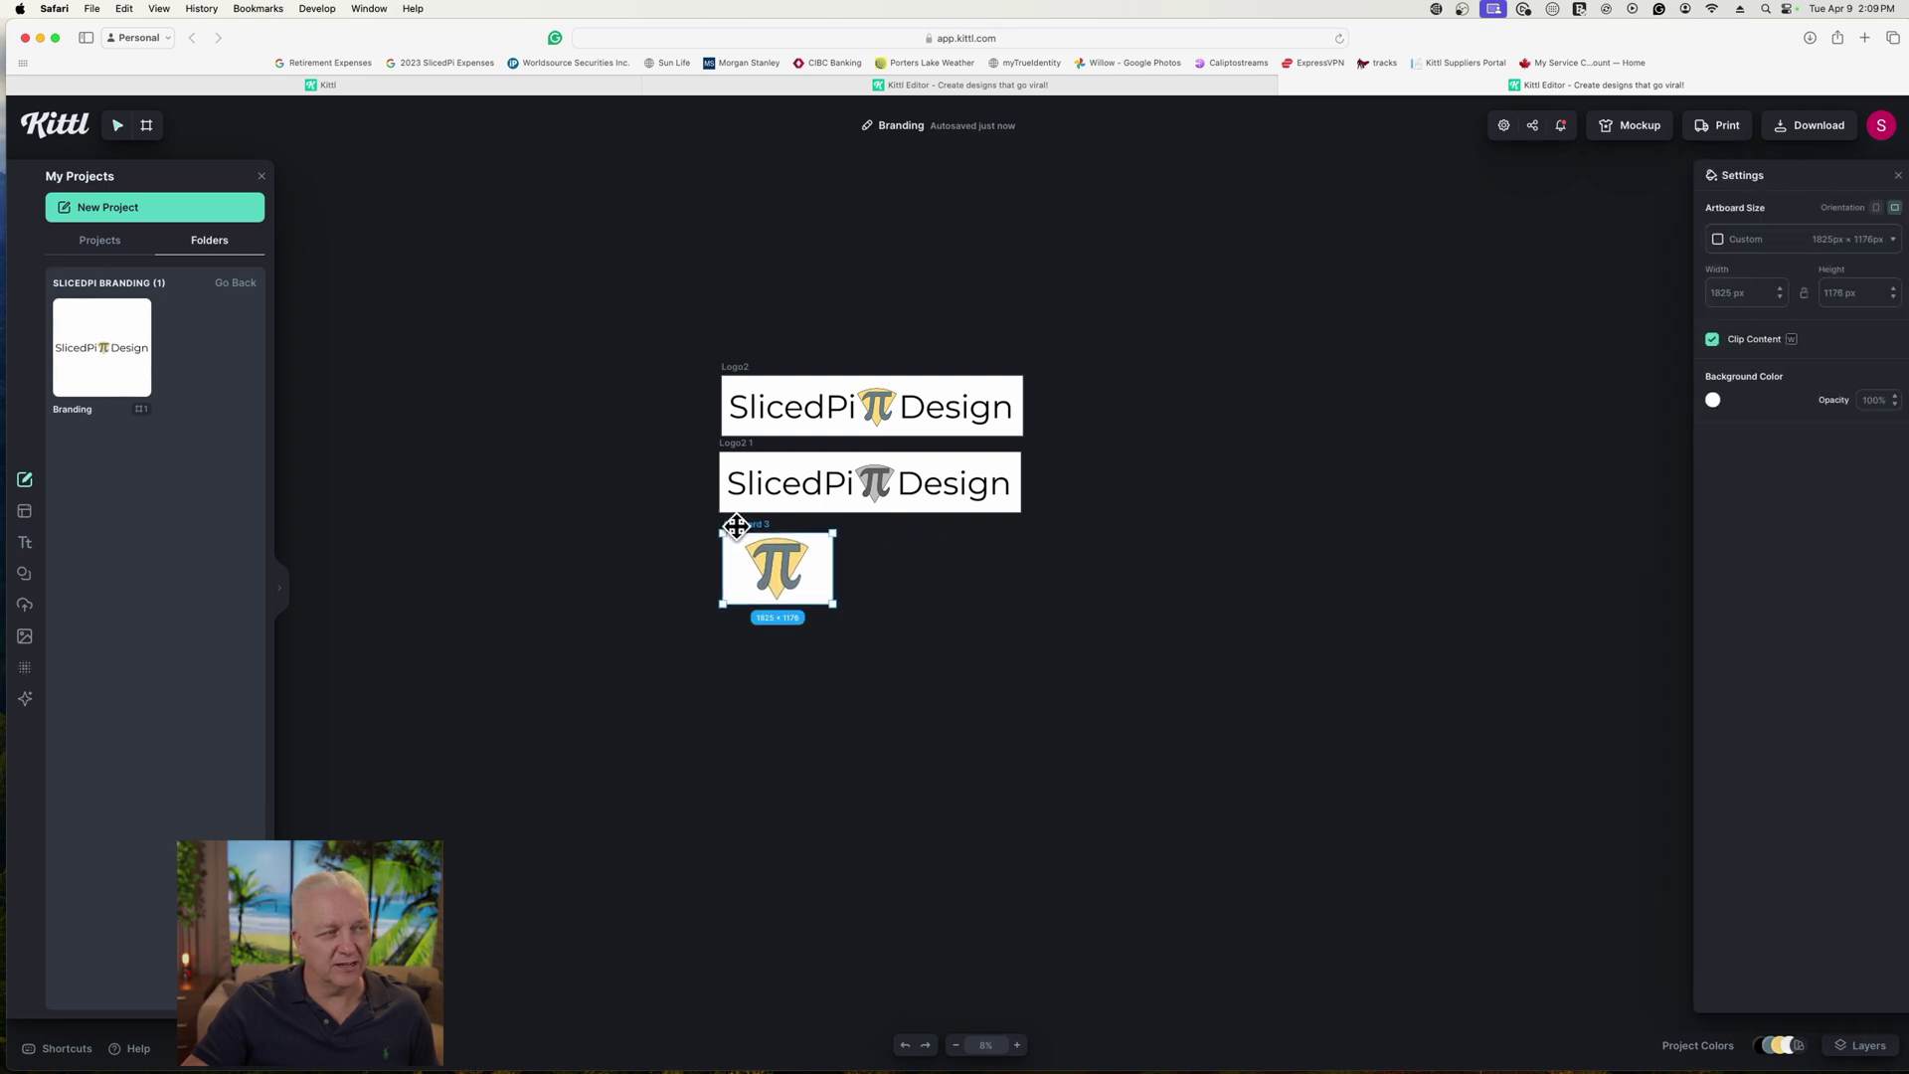
pyautogui.click(736, 443)
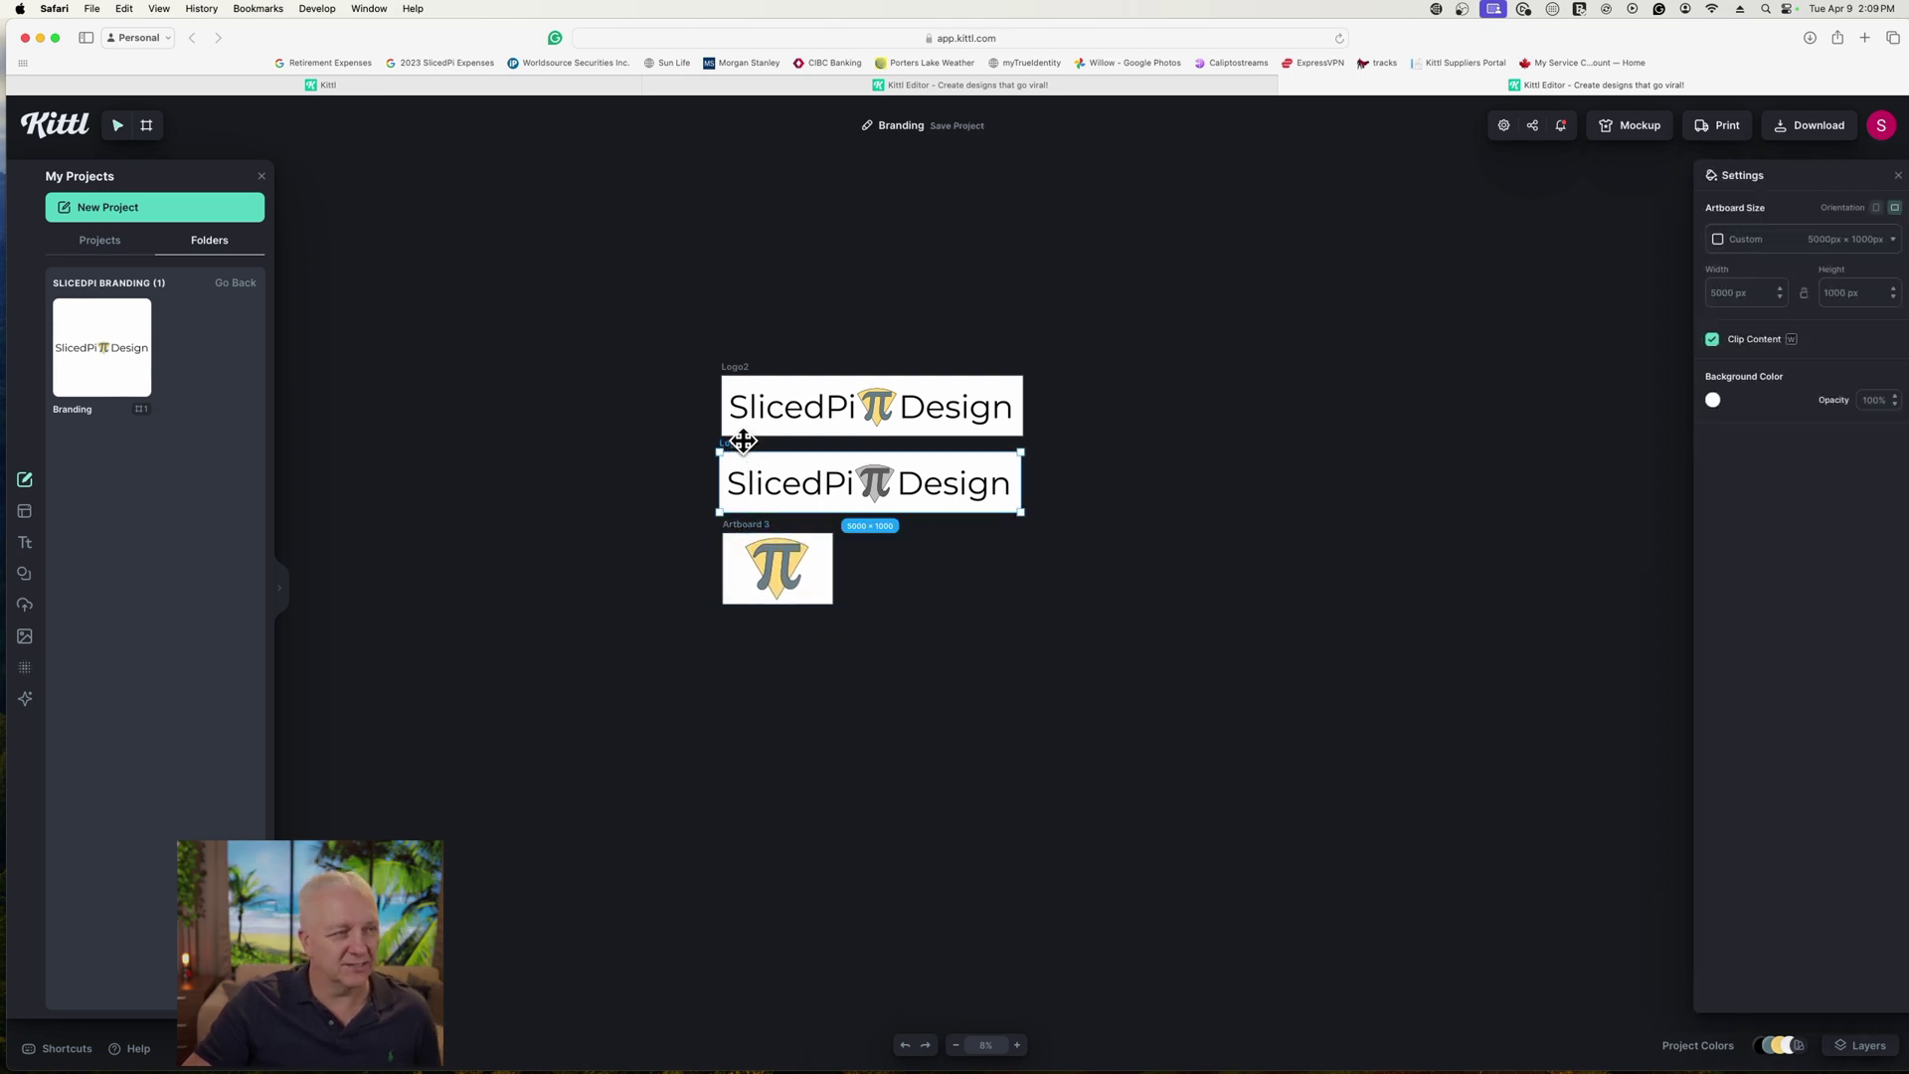
pyautogui.press('Escape')
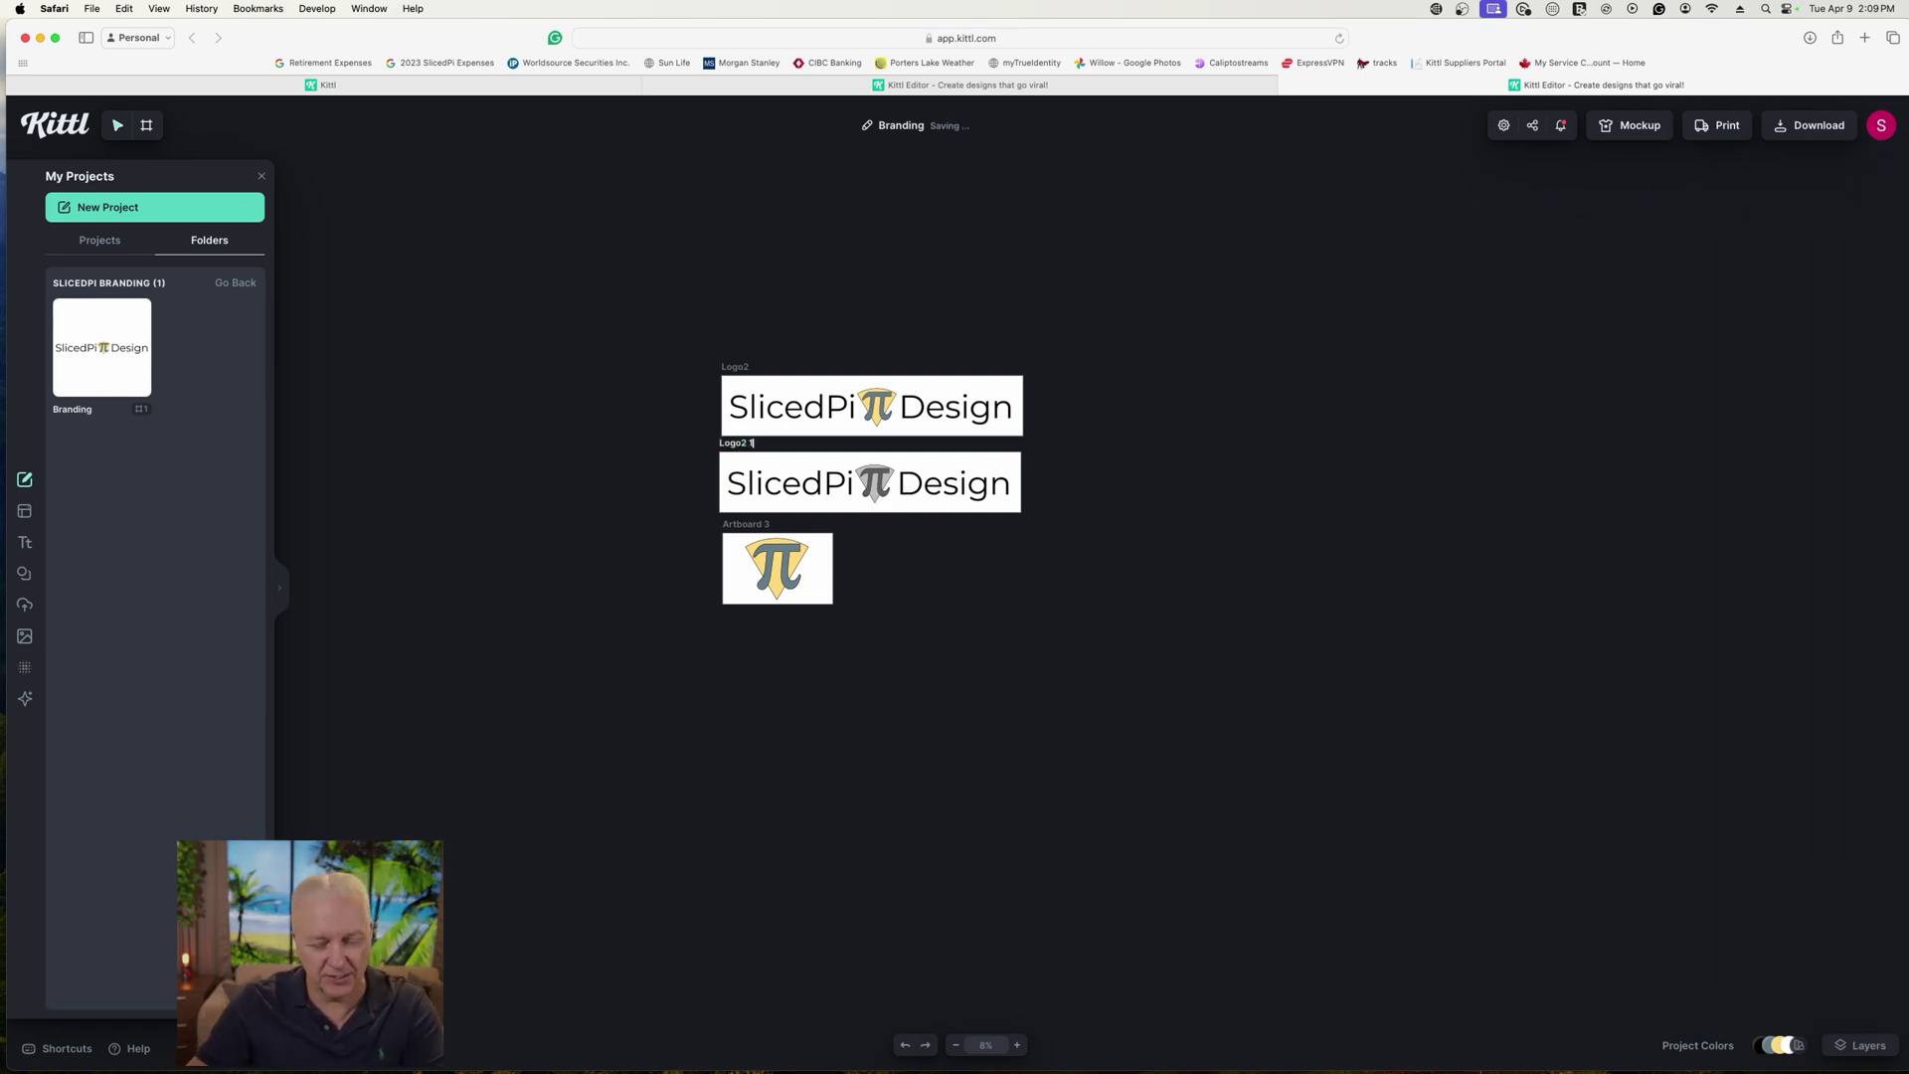
pyautogui.press('BackSpace')
pyautogui.write('3')
pyautogui.press('Return')
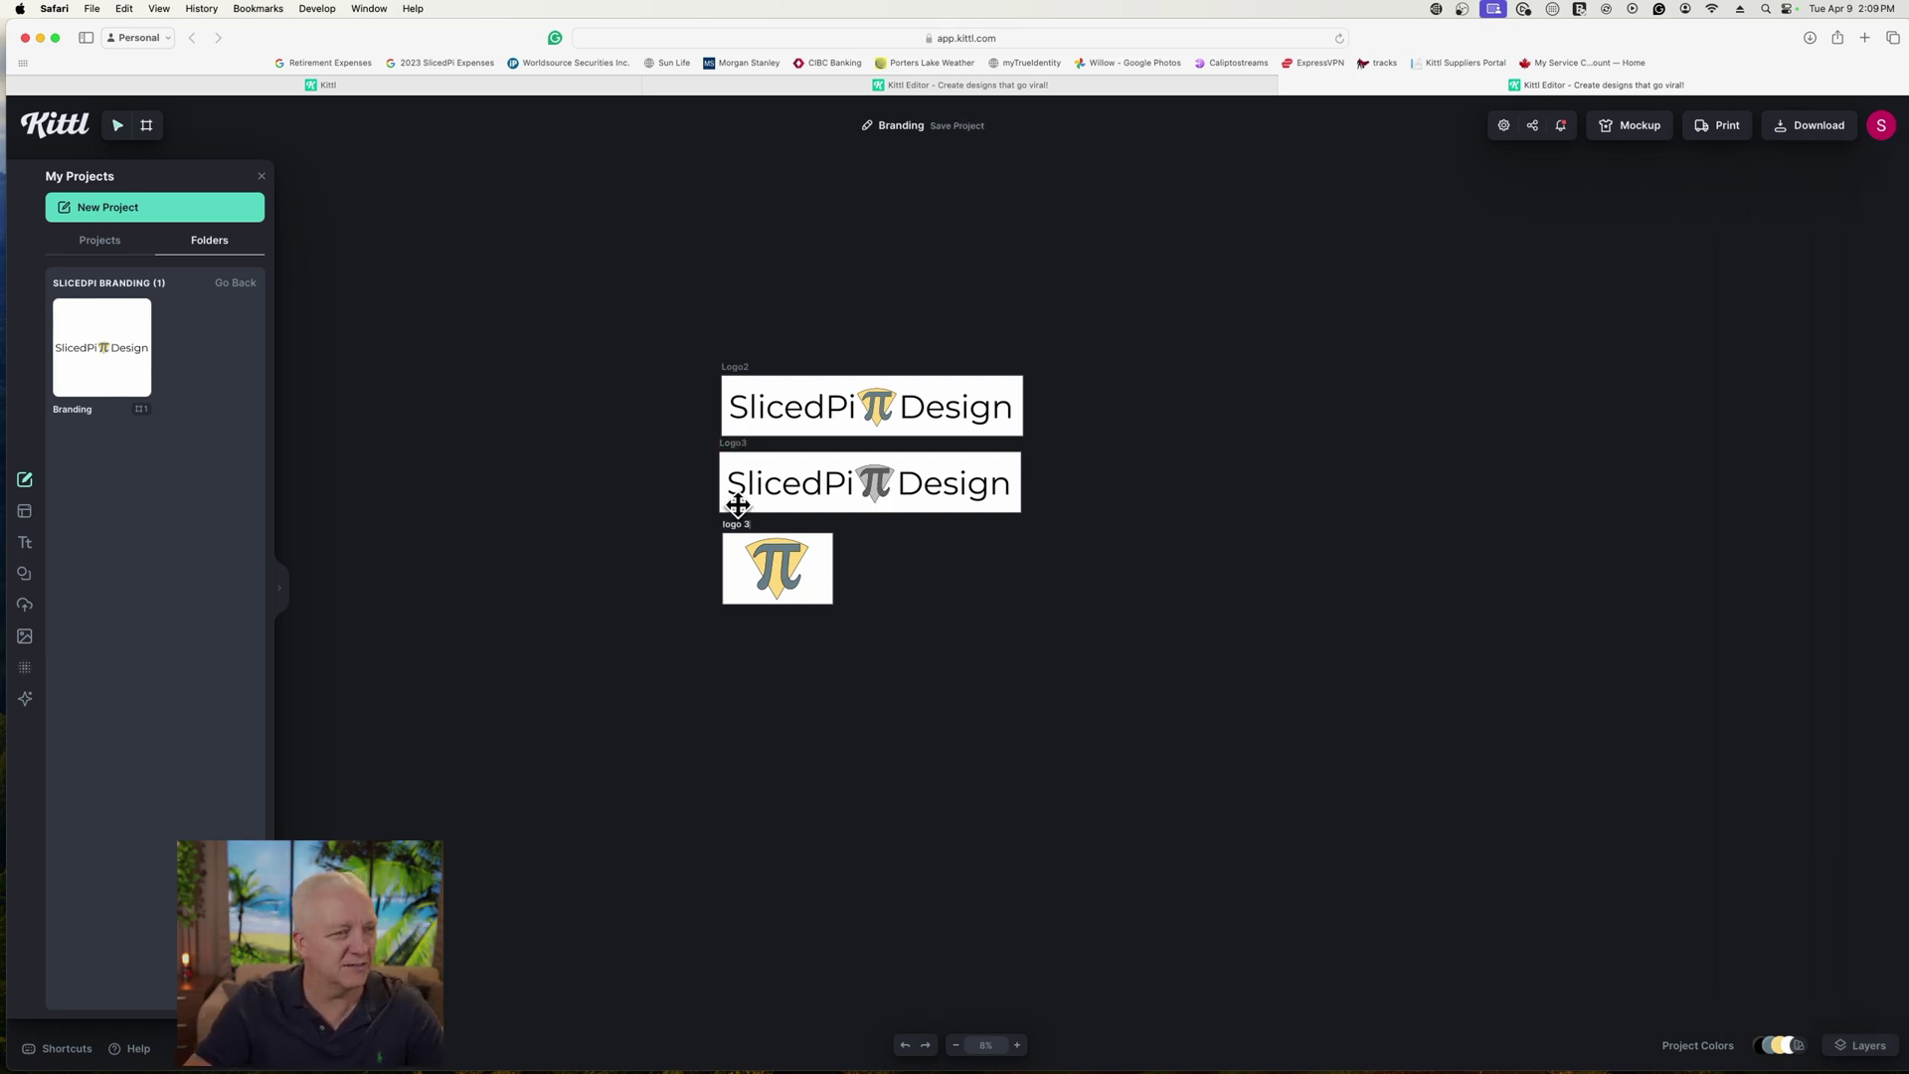
# Step: Rename the π artboard to logo 1 and bring up the Download options
pyautogui.press('BackSpace')
pyautogui.write('1')
pyautogui.press('Return')
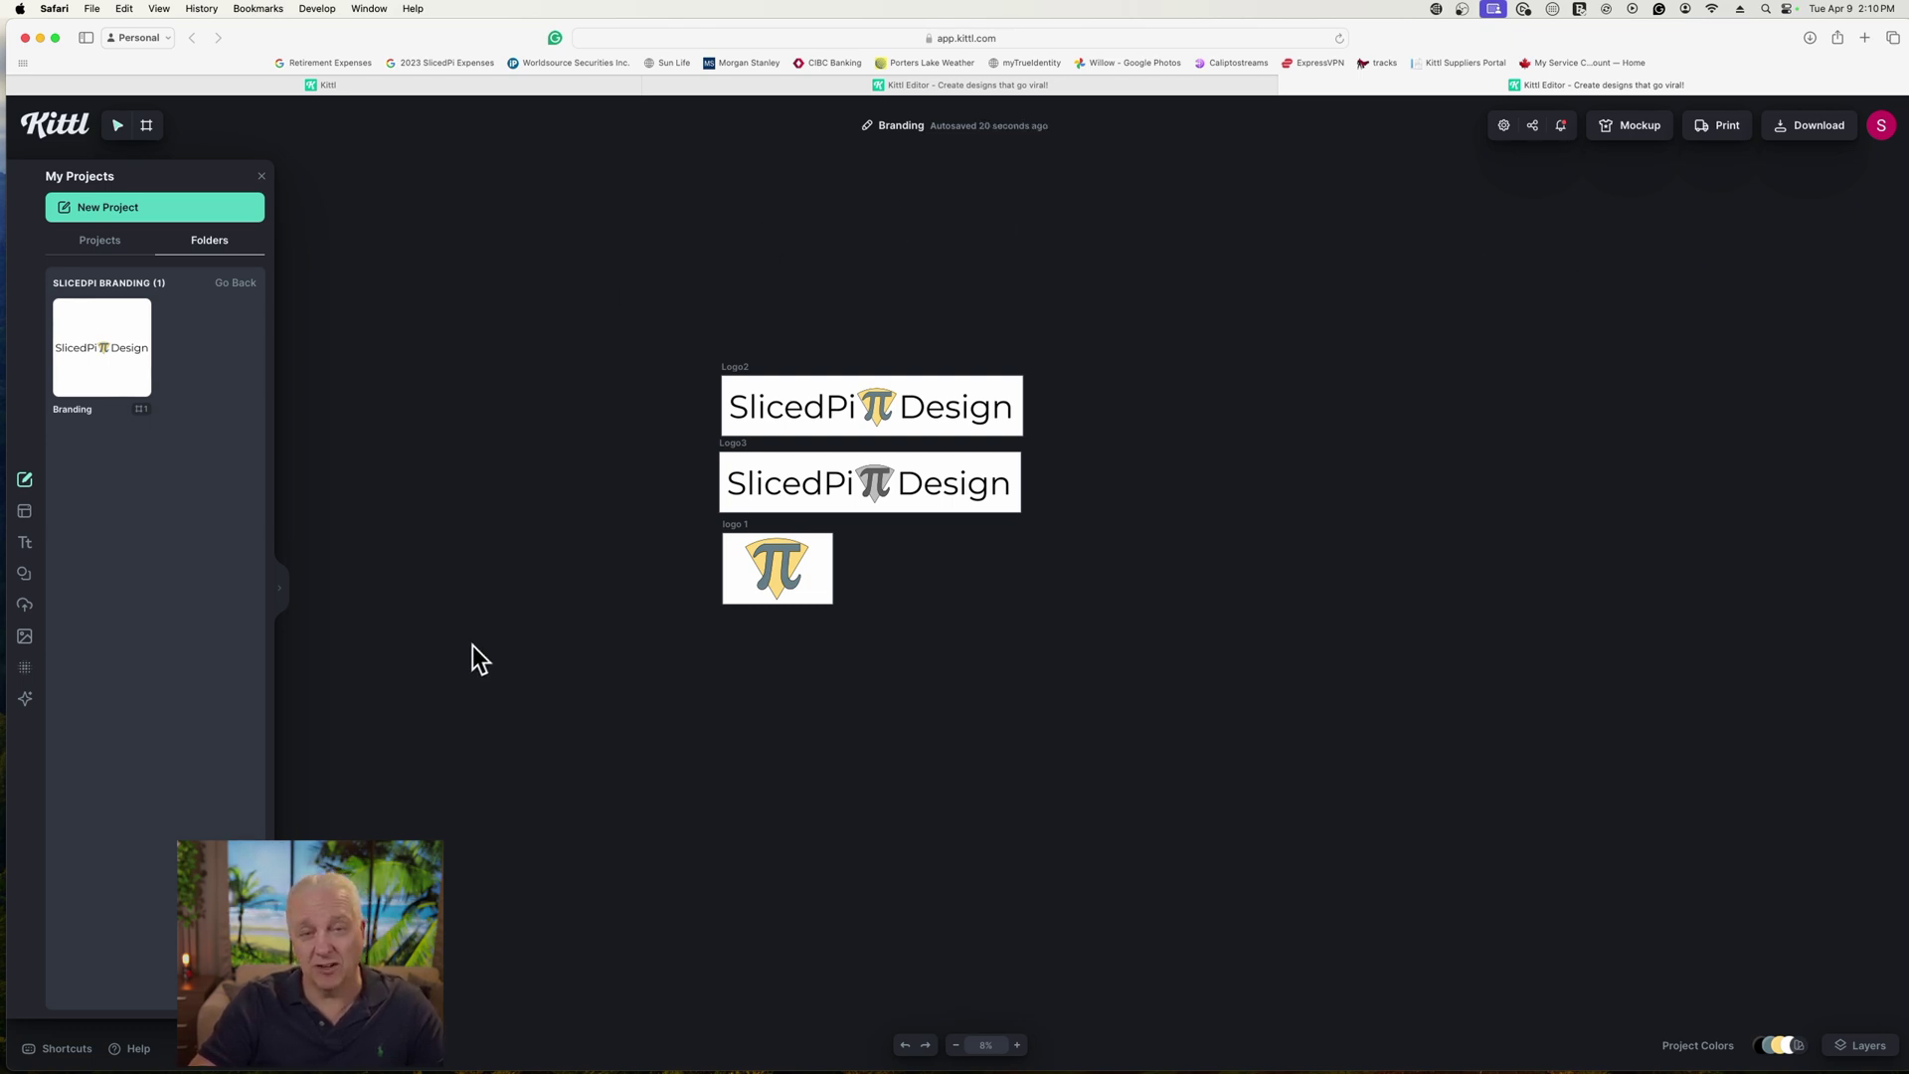
pyautogui.click(1816, 144)
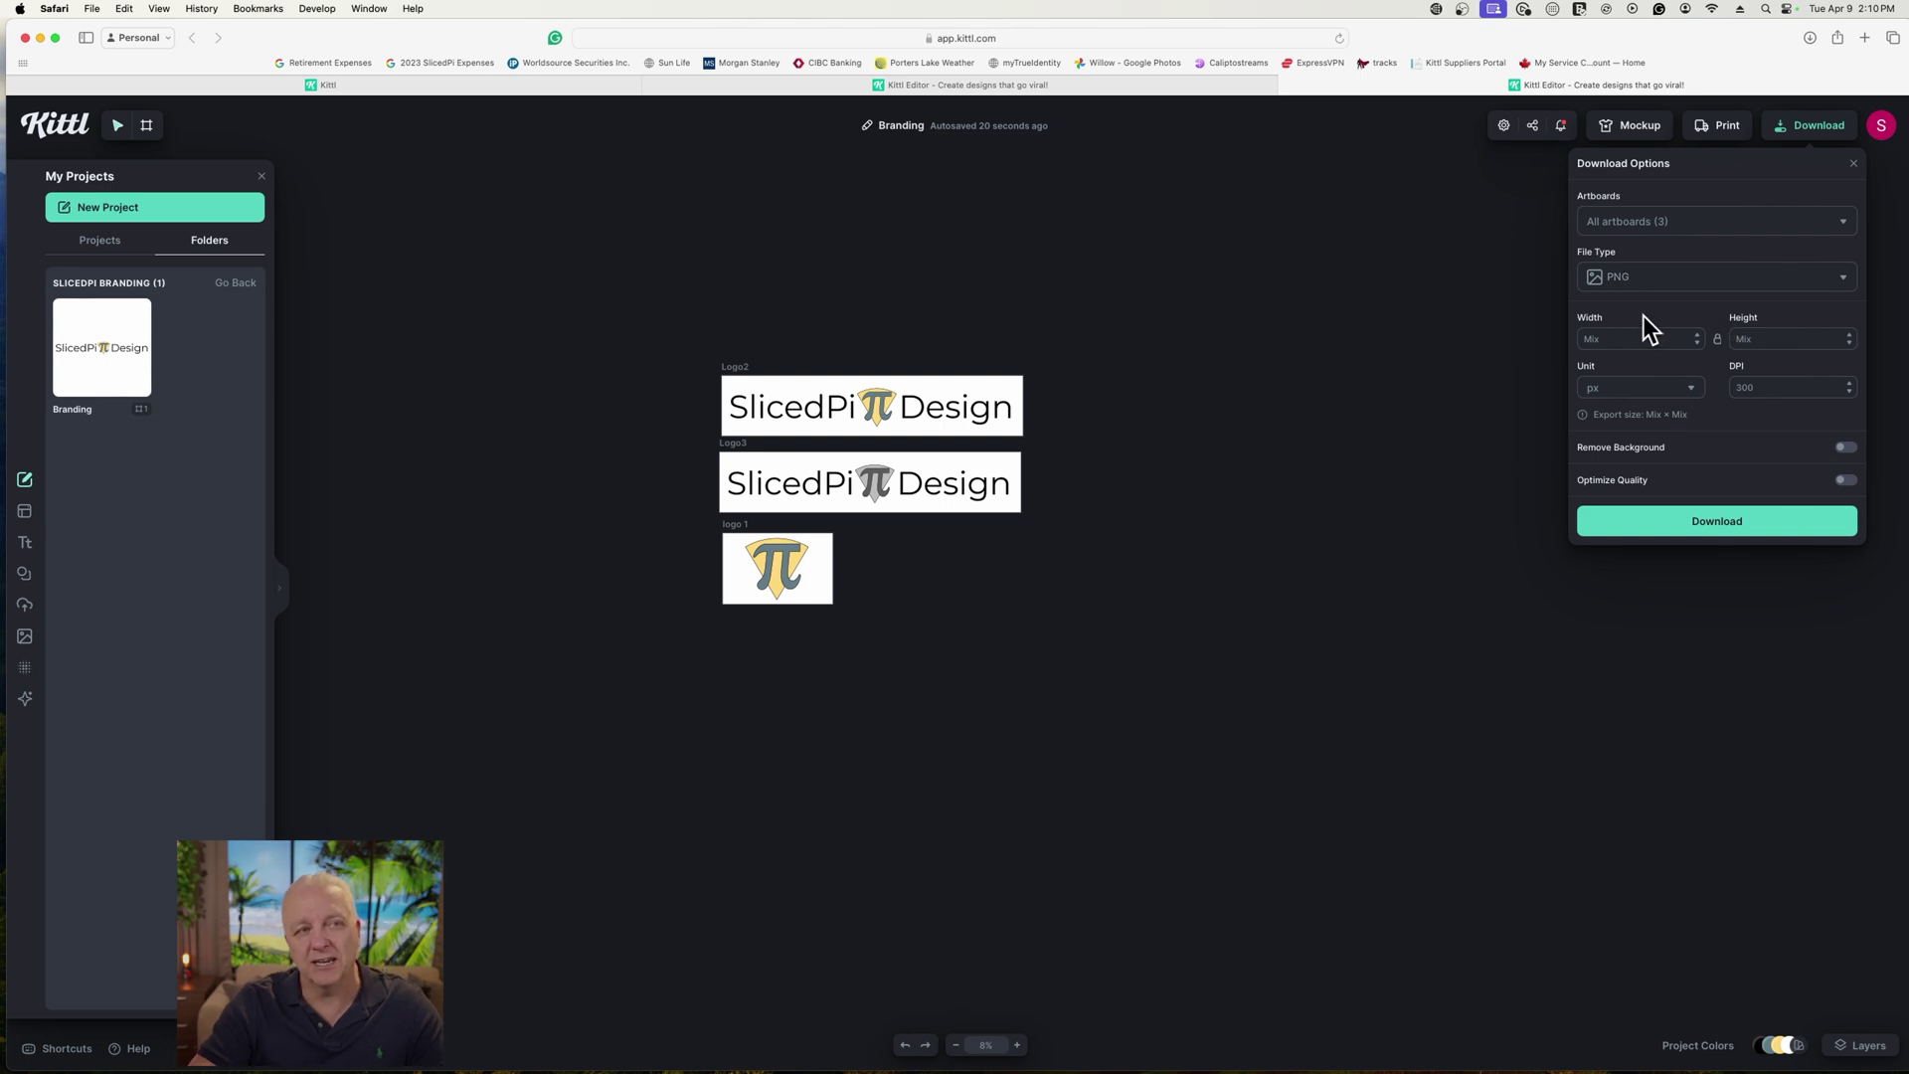
# Step: Export only the logo 1 artboard as SVG, with Remove Background and Optimize Quality on
pyautogui.click(1635, 286)
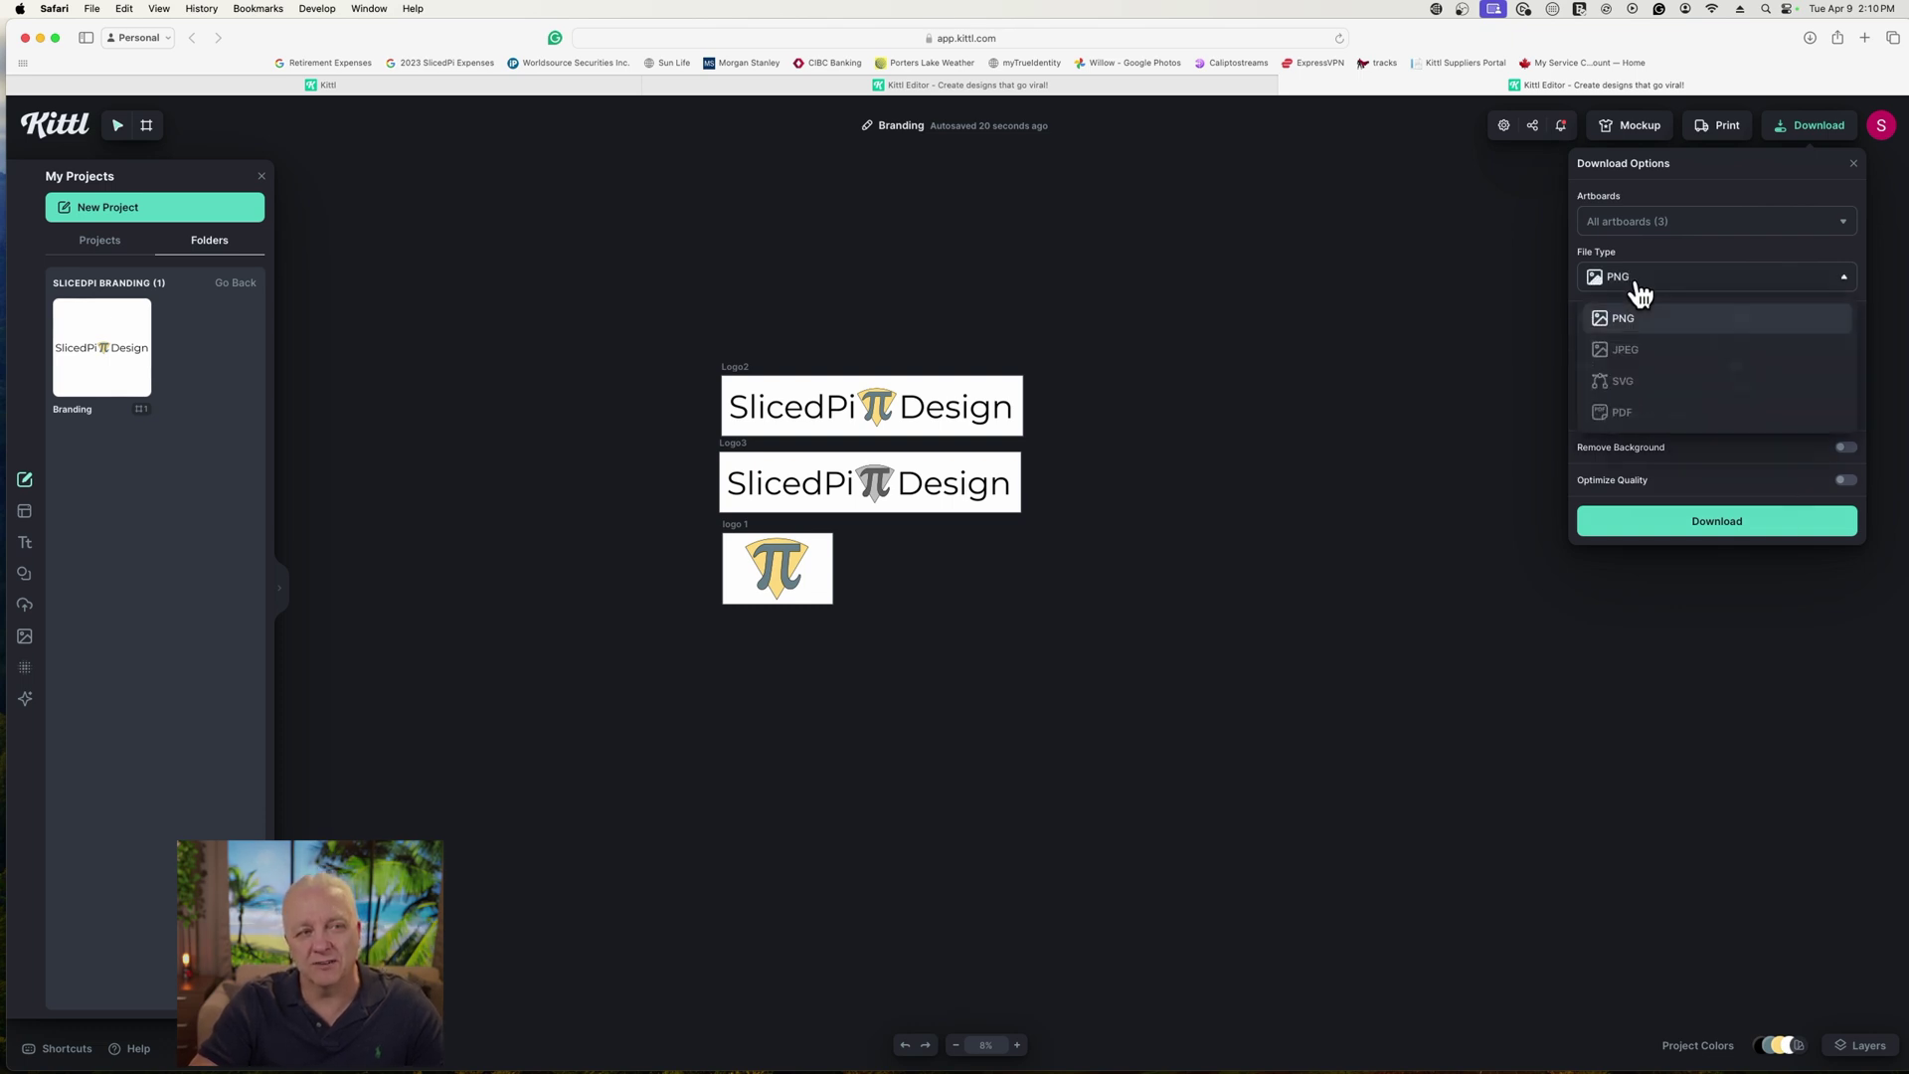
pyautogui.click(1641, 383)
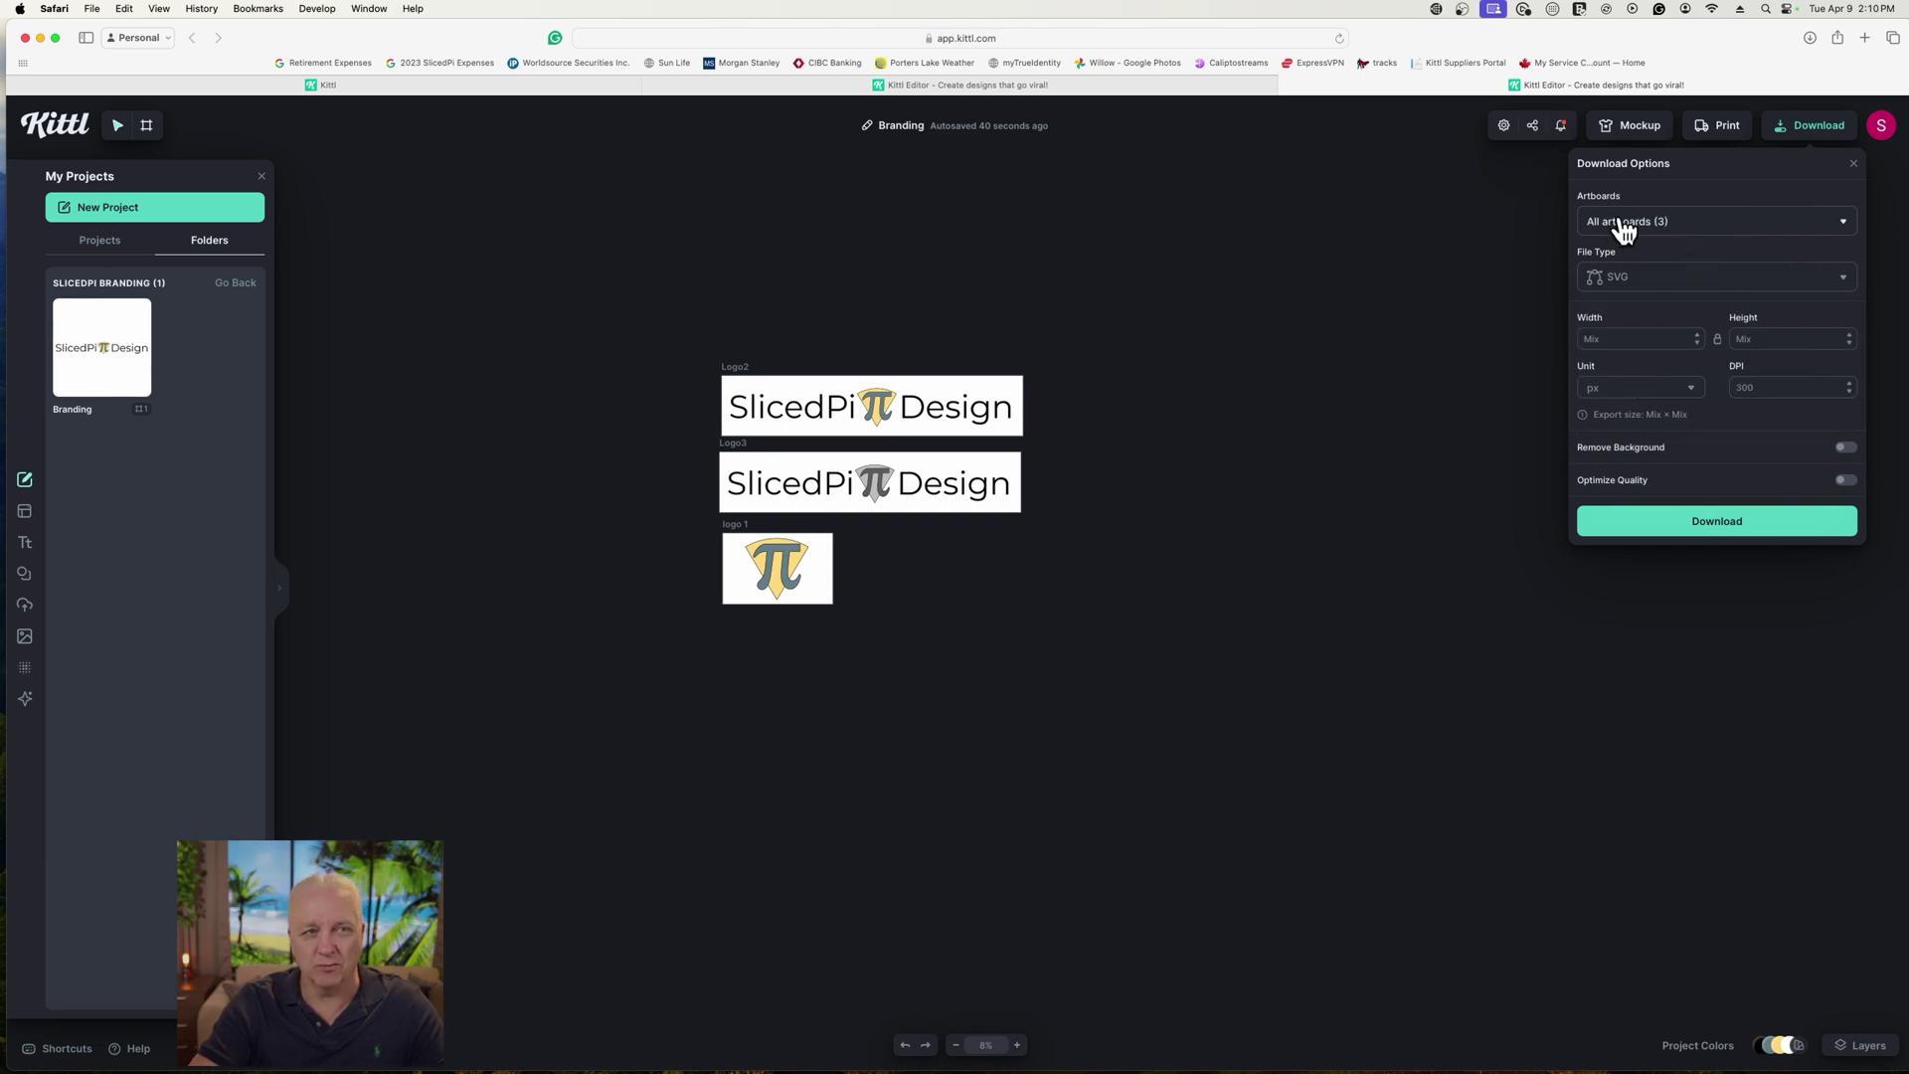
pyautogui.click(1707, 231)
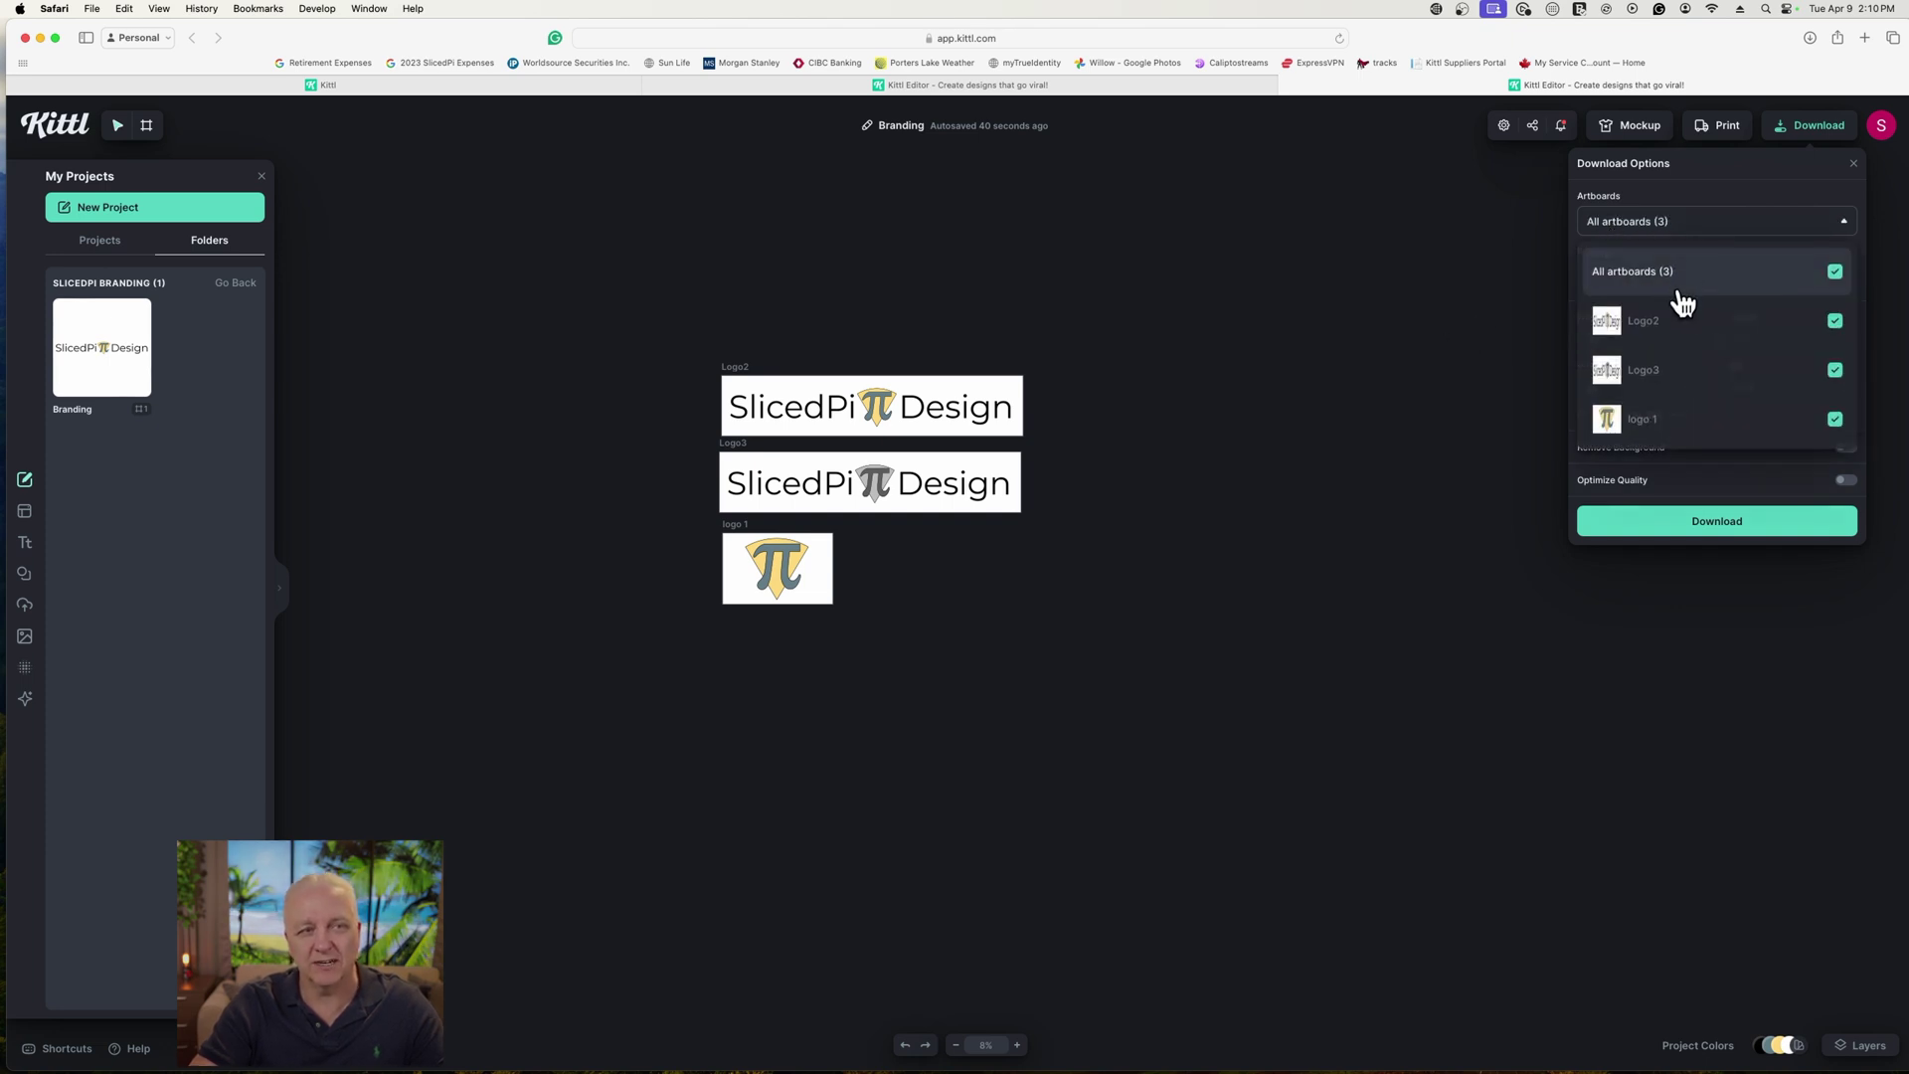
pyautogui.click(1834, 274)
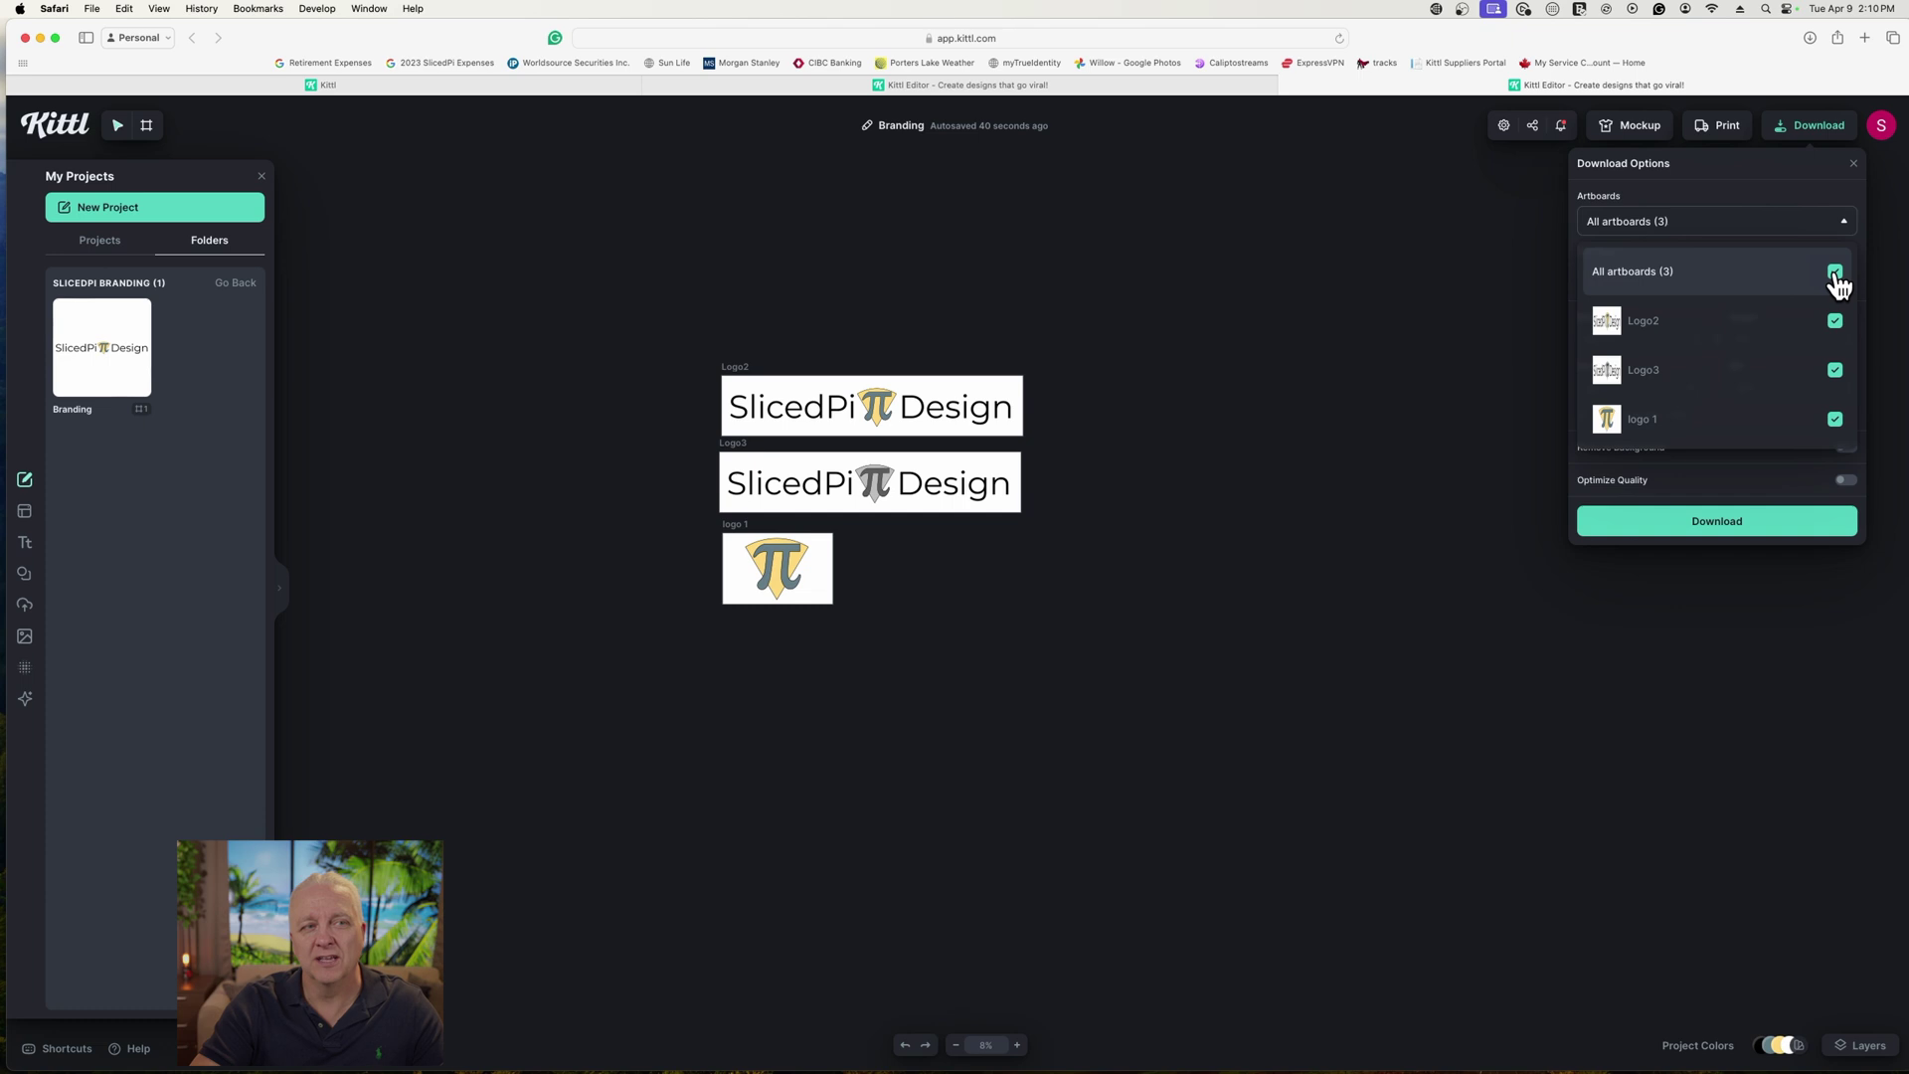
pyautogui.click(1836, 422)
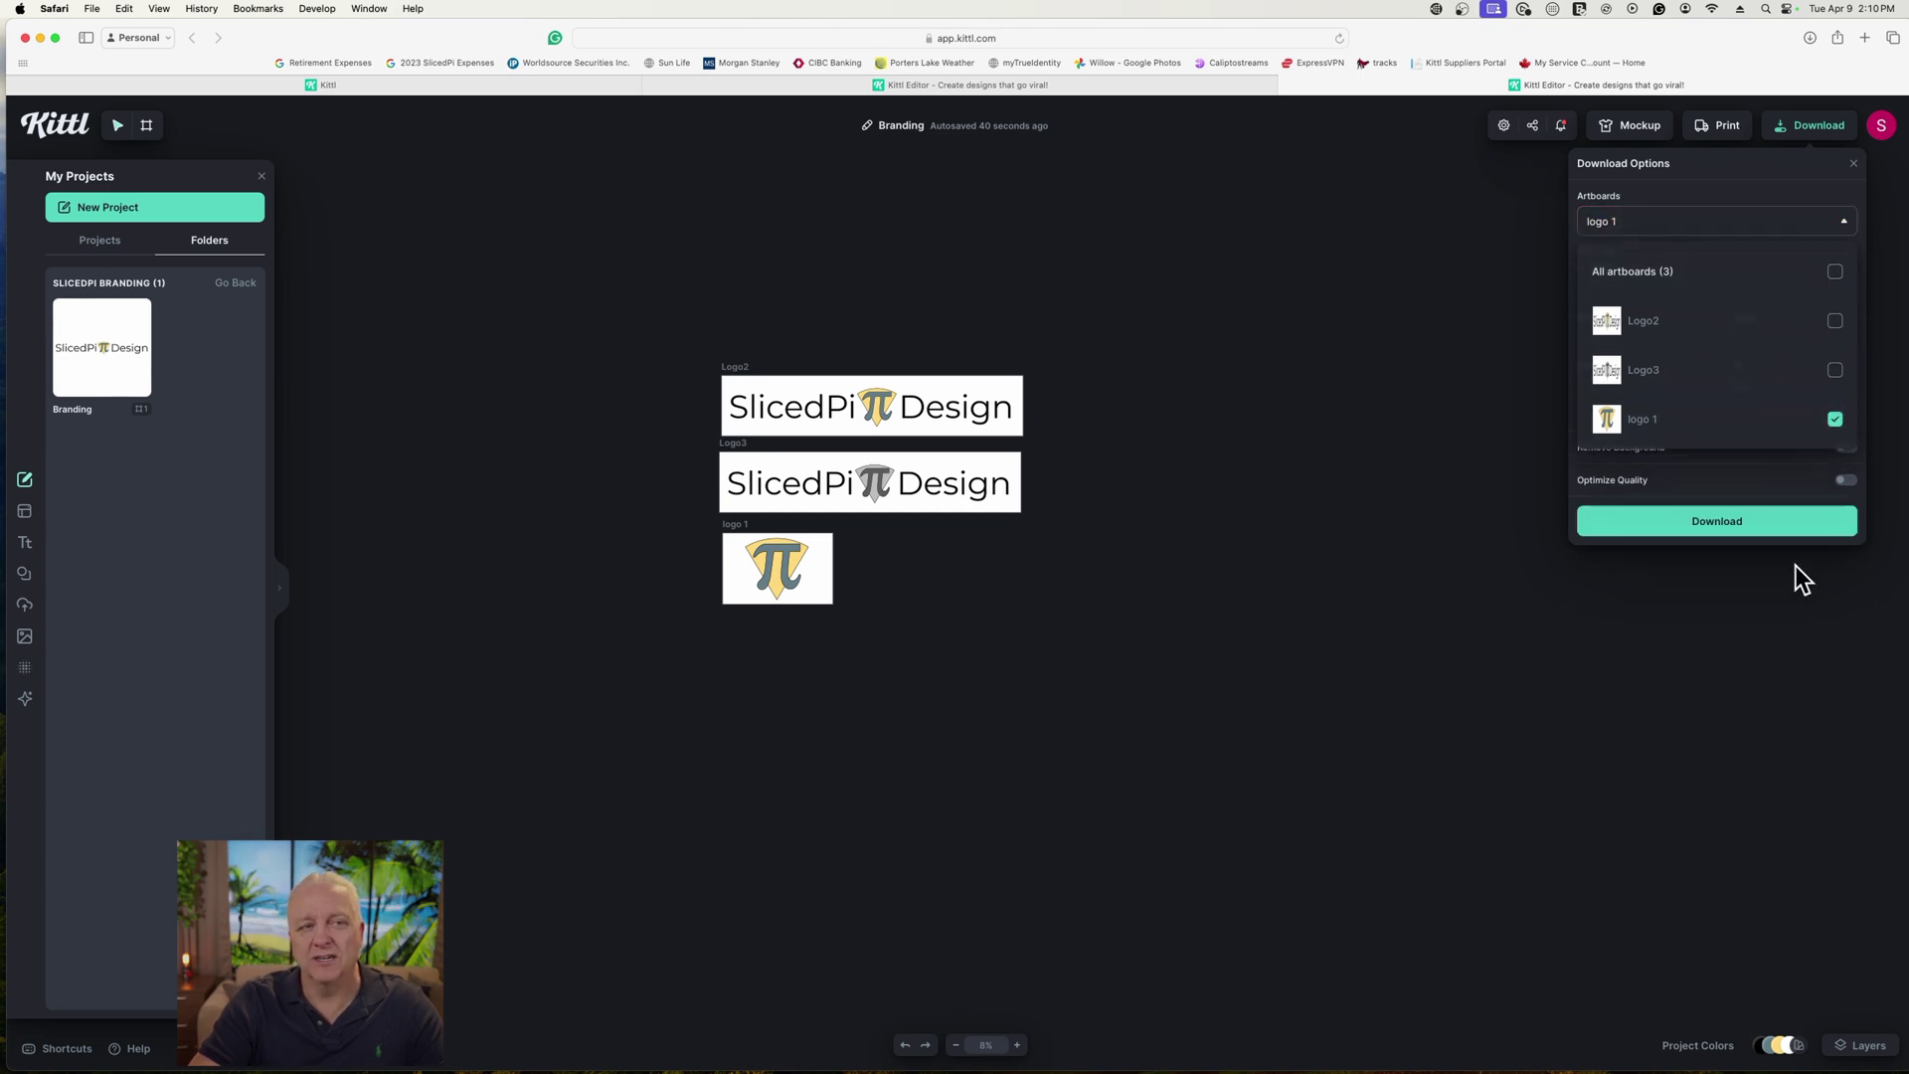
pyautogui.click(1848, 224)
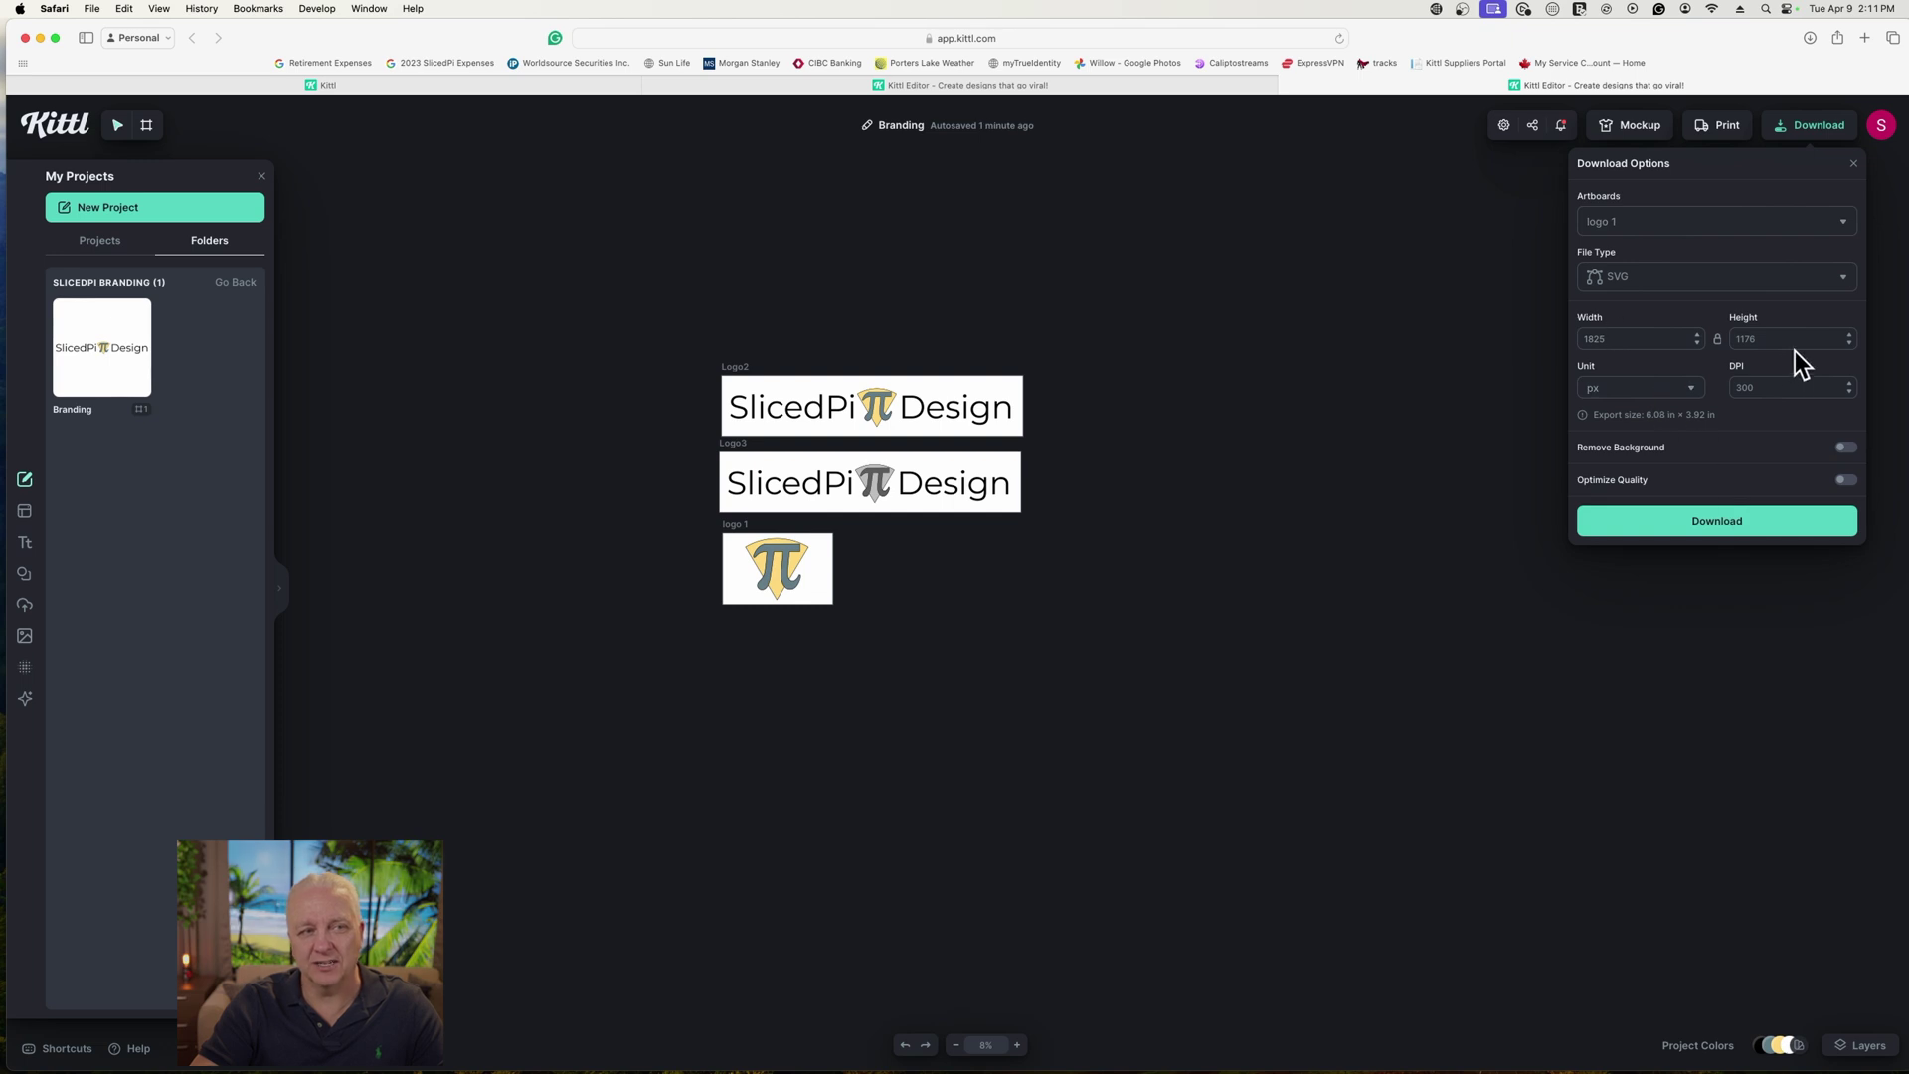
pyautogui.click(1846, 448)
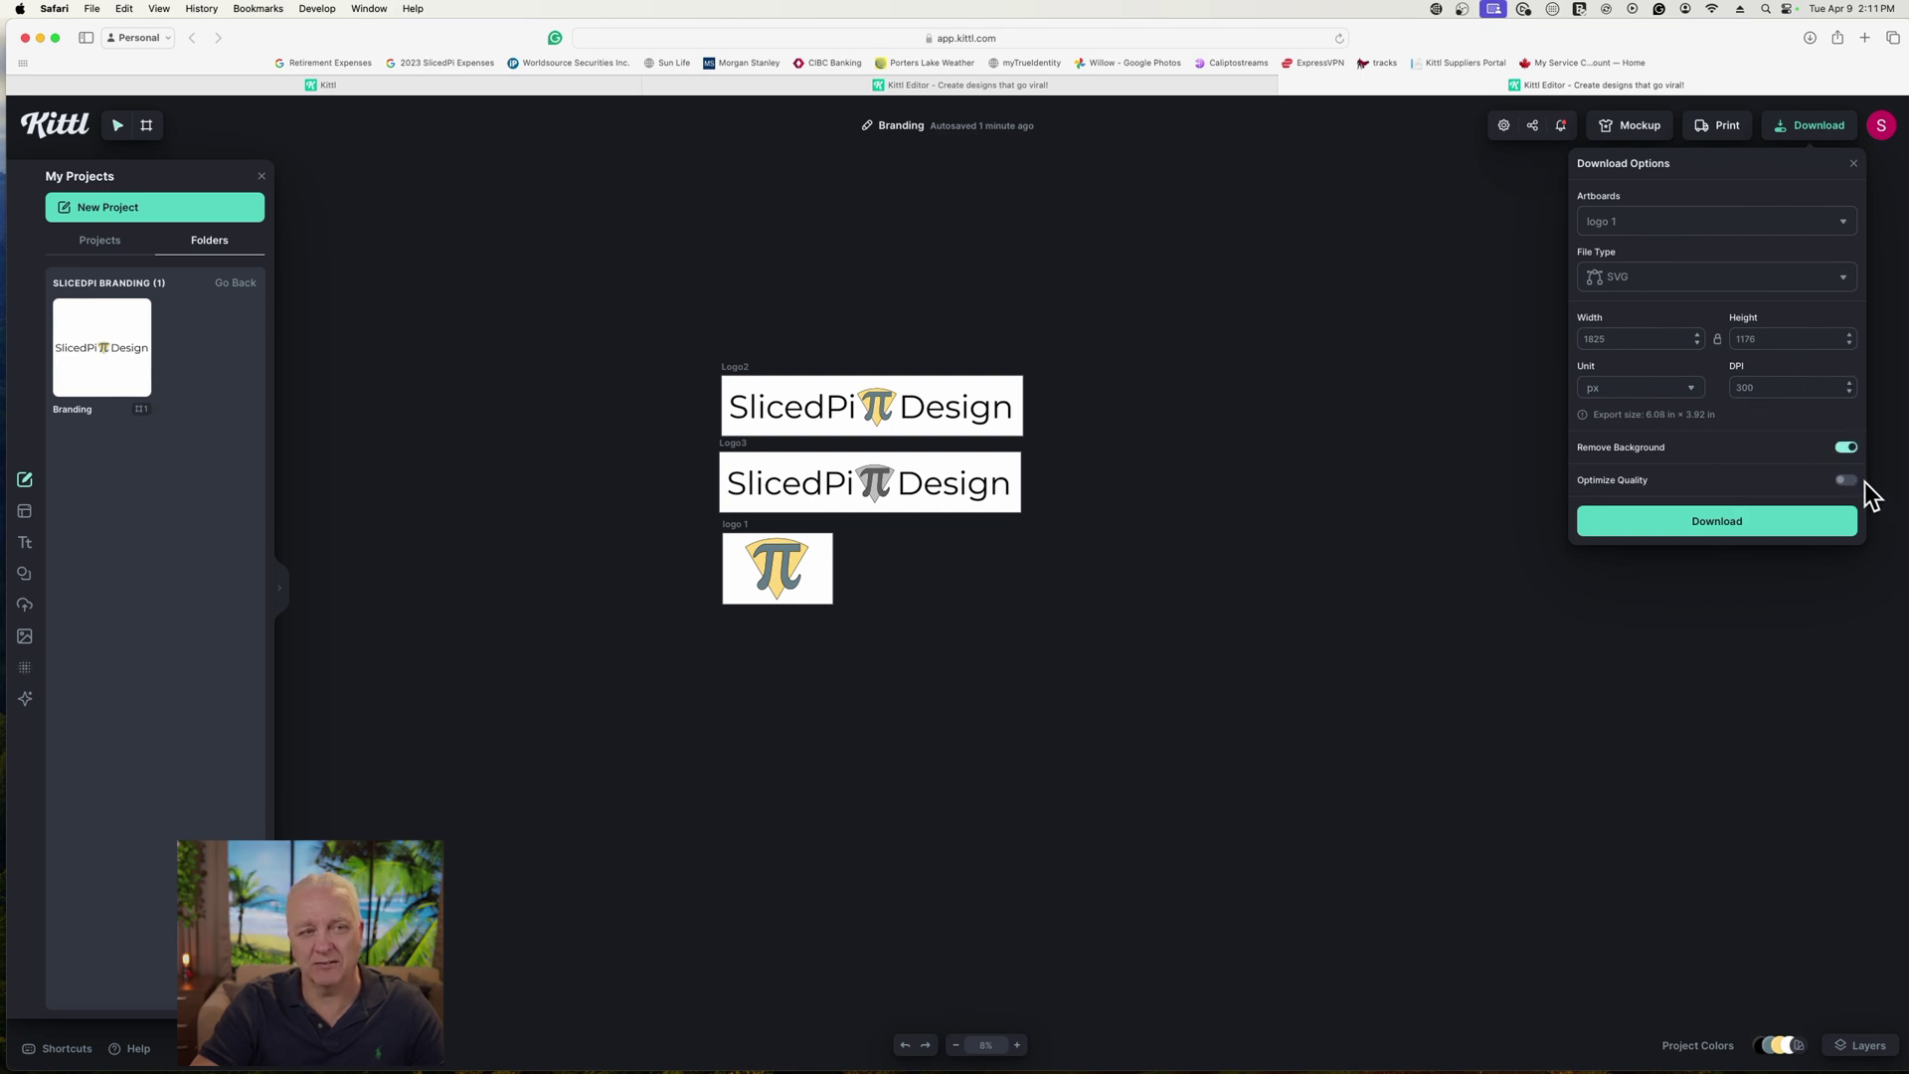
pyautogui.click(1852, 485)
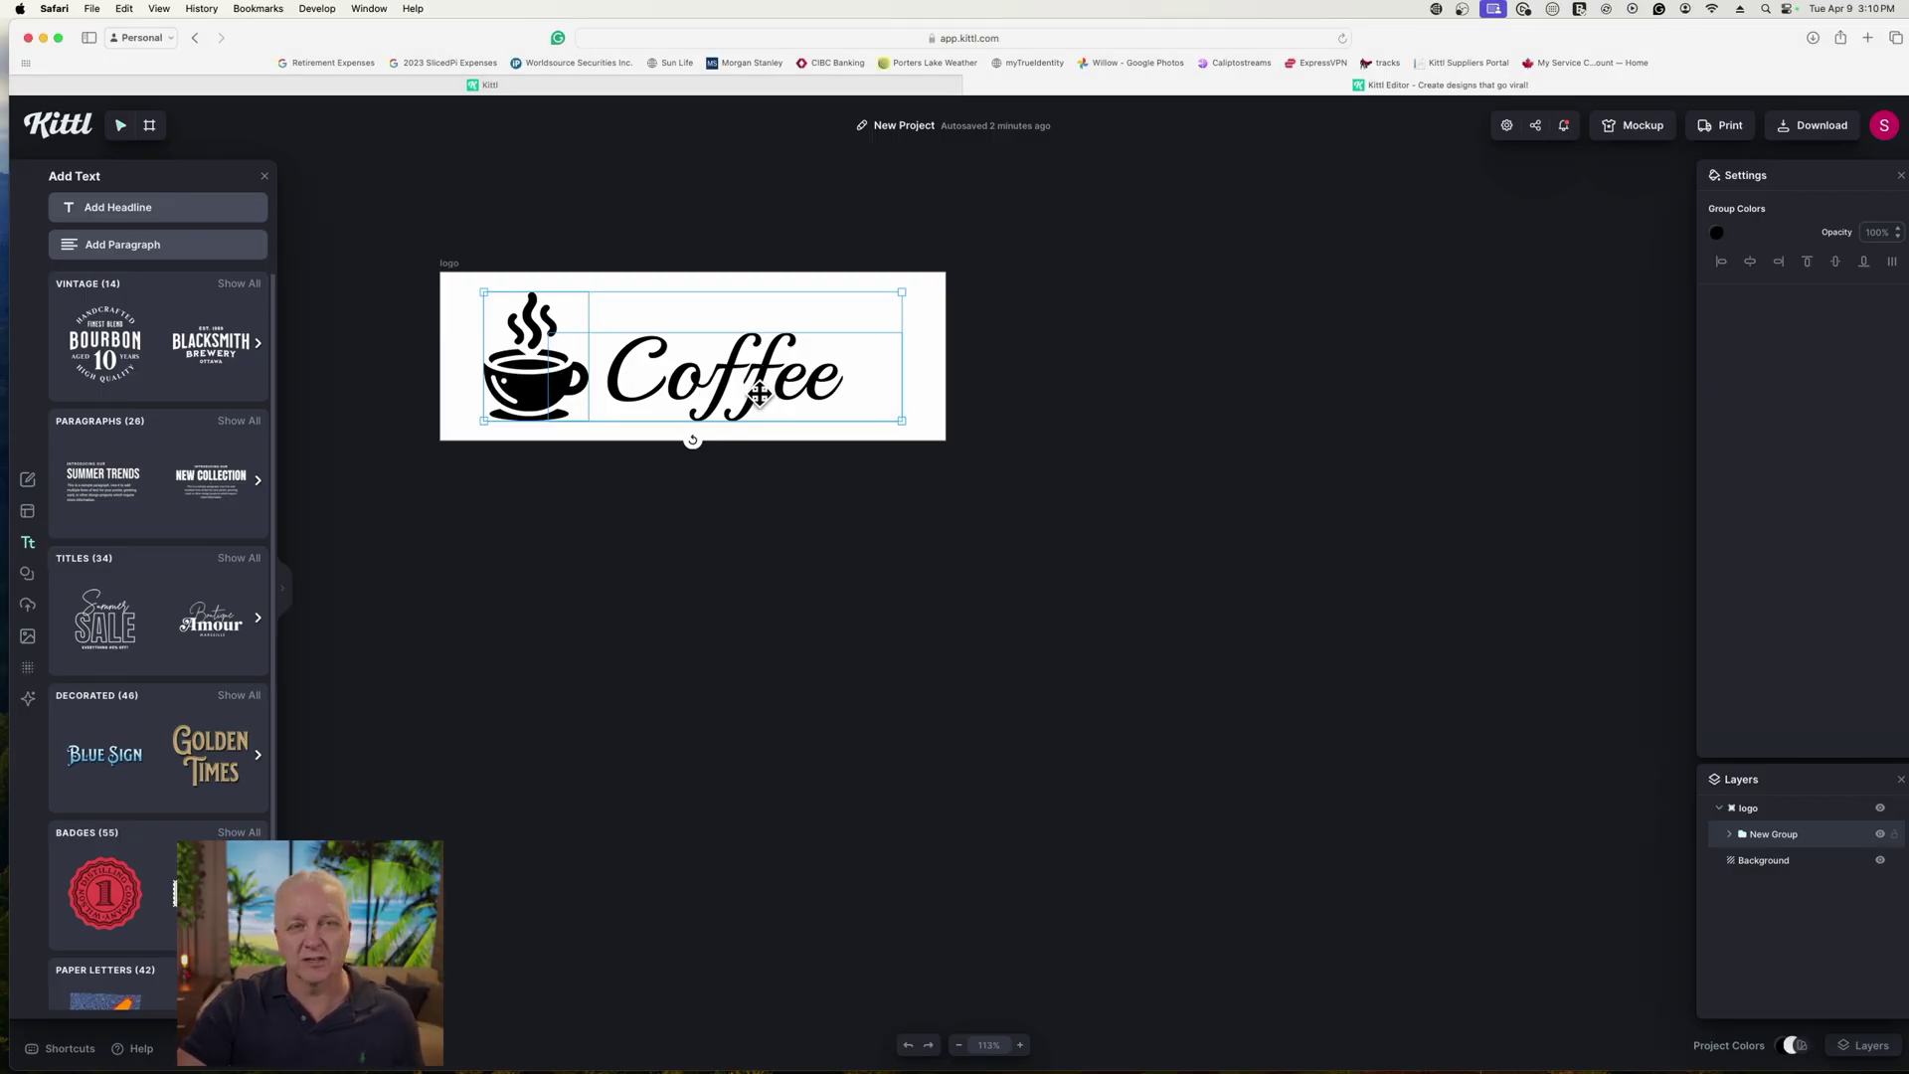
# Step: In New Project, deselect the Coffee logo group and close the Add Text templates panel
pyautogui.click(696, 512)
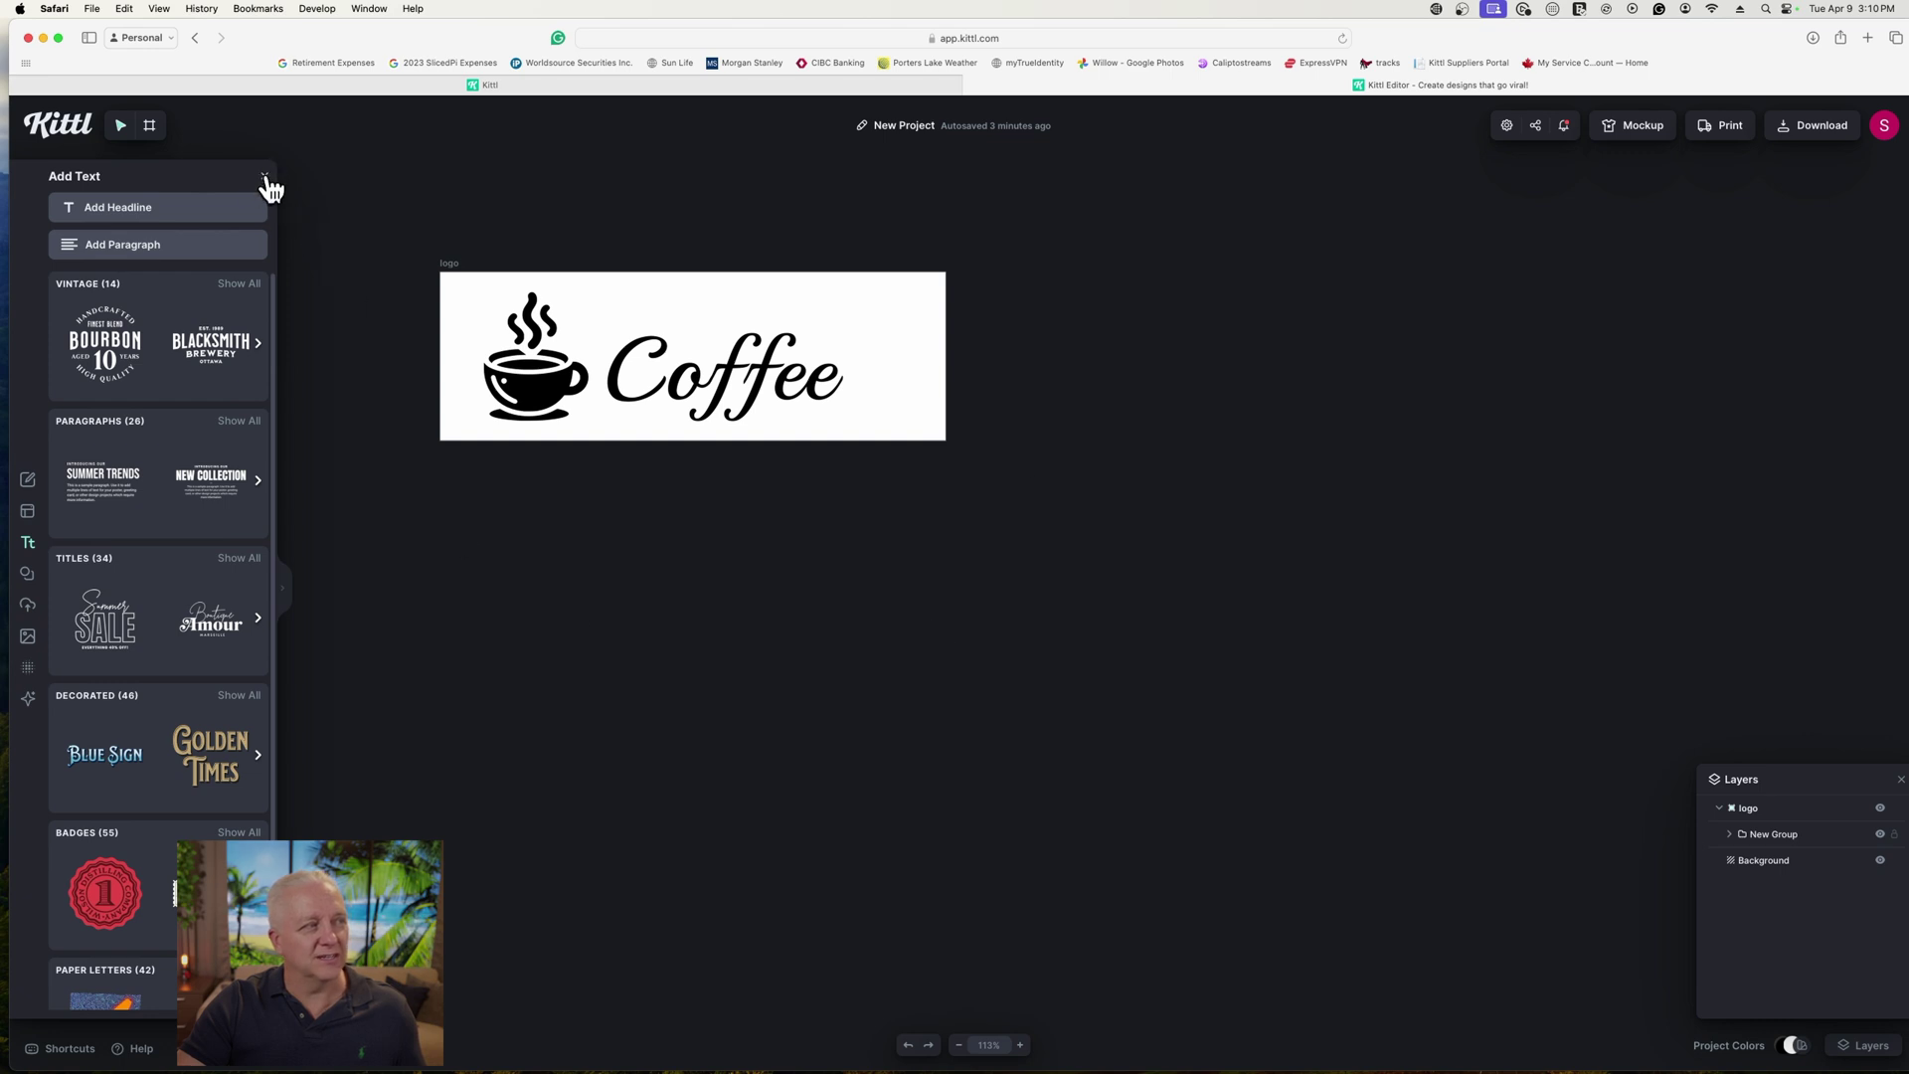
pyautogui.click(149, 128)
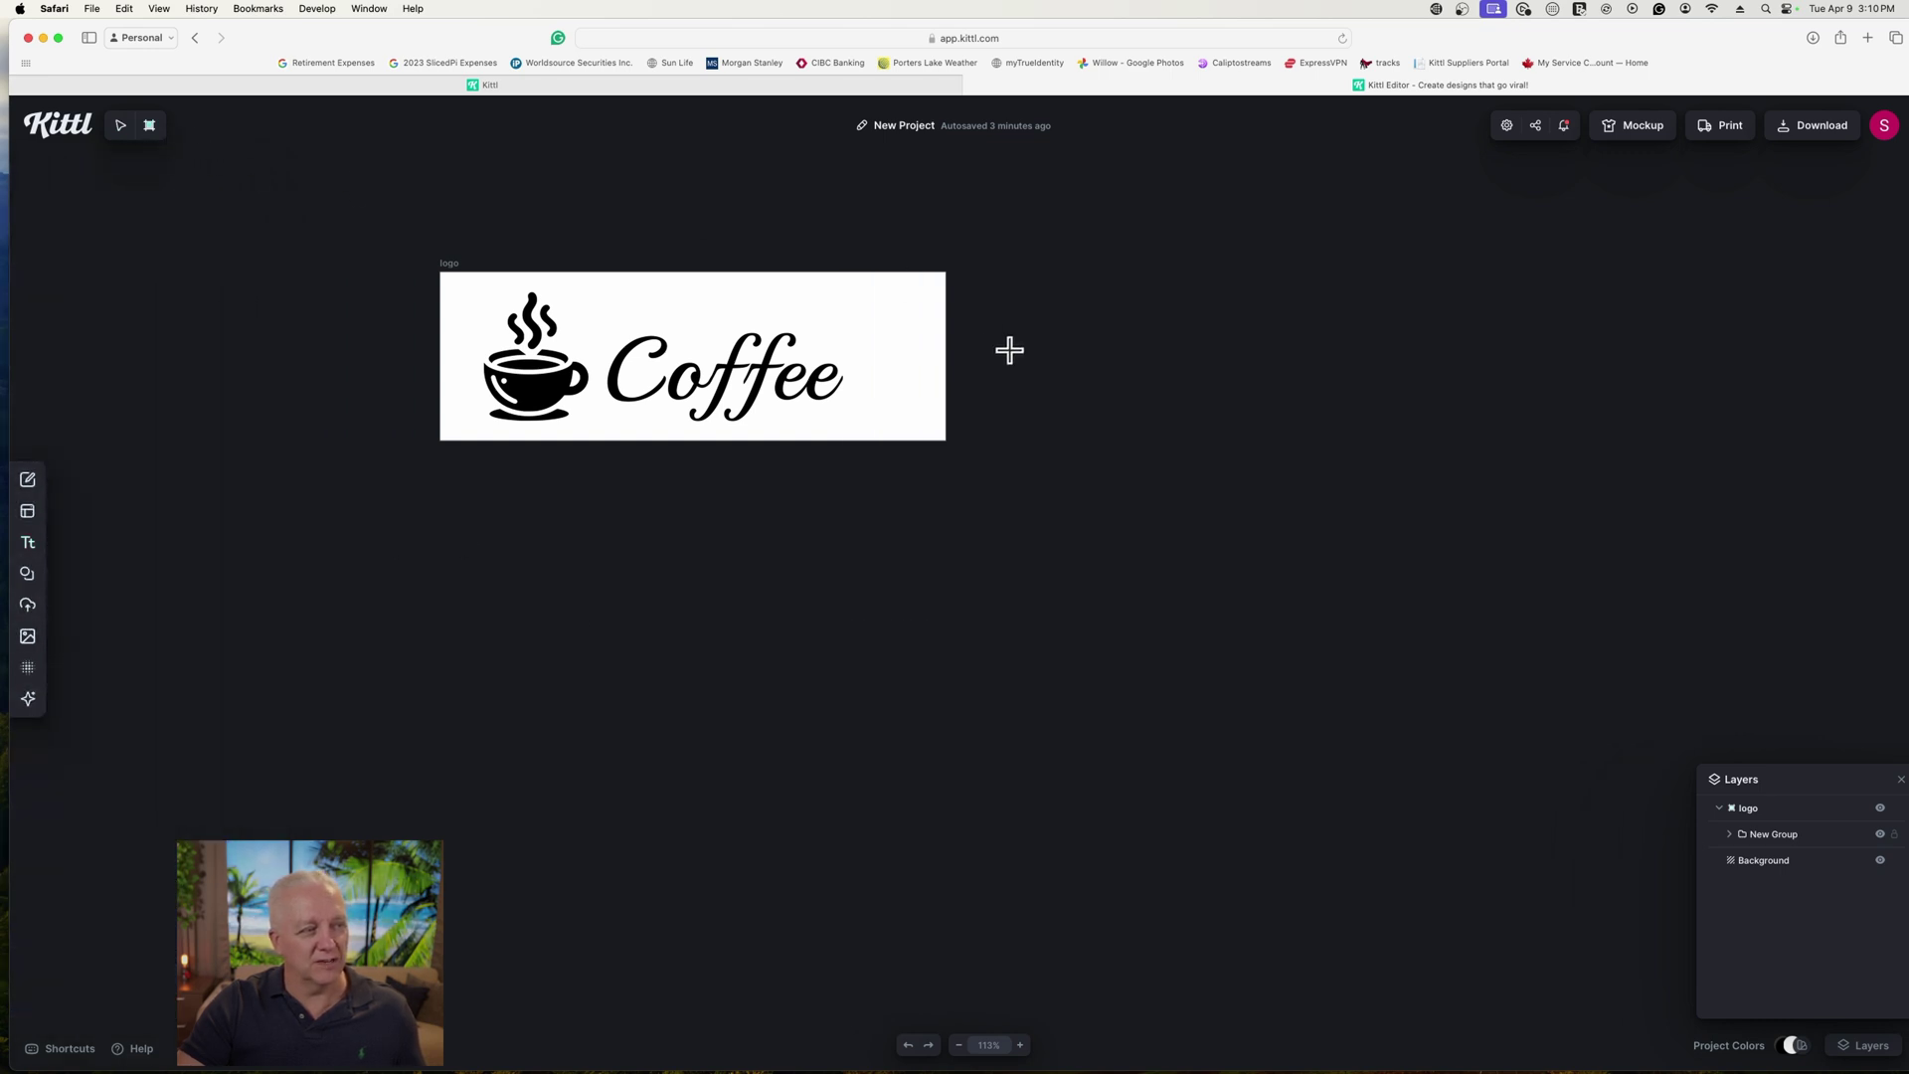
# Step: Draw a new artboard below the Coffee logo and size it 600 × 600 px
pyautogui.moveTo(637, 487); pyautogui.dragTo(994, 883)
pyautogui.click(1875, 297)
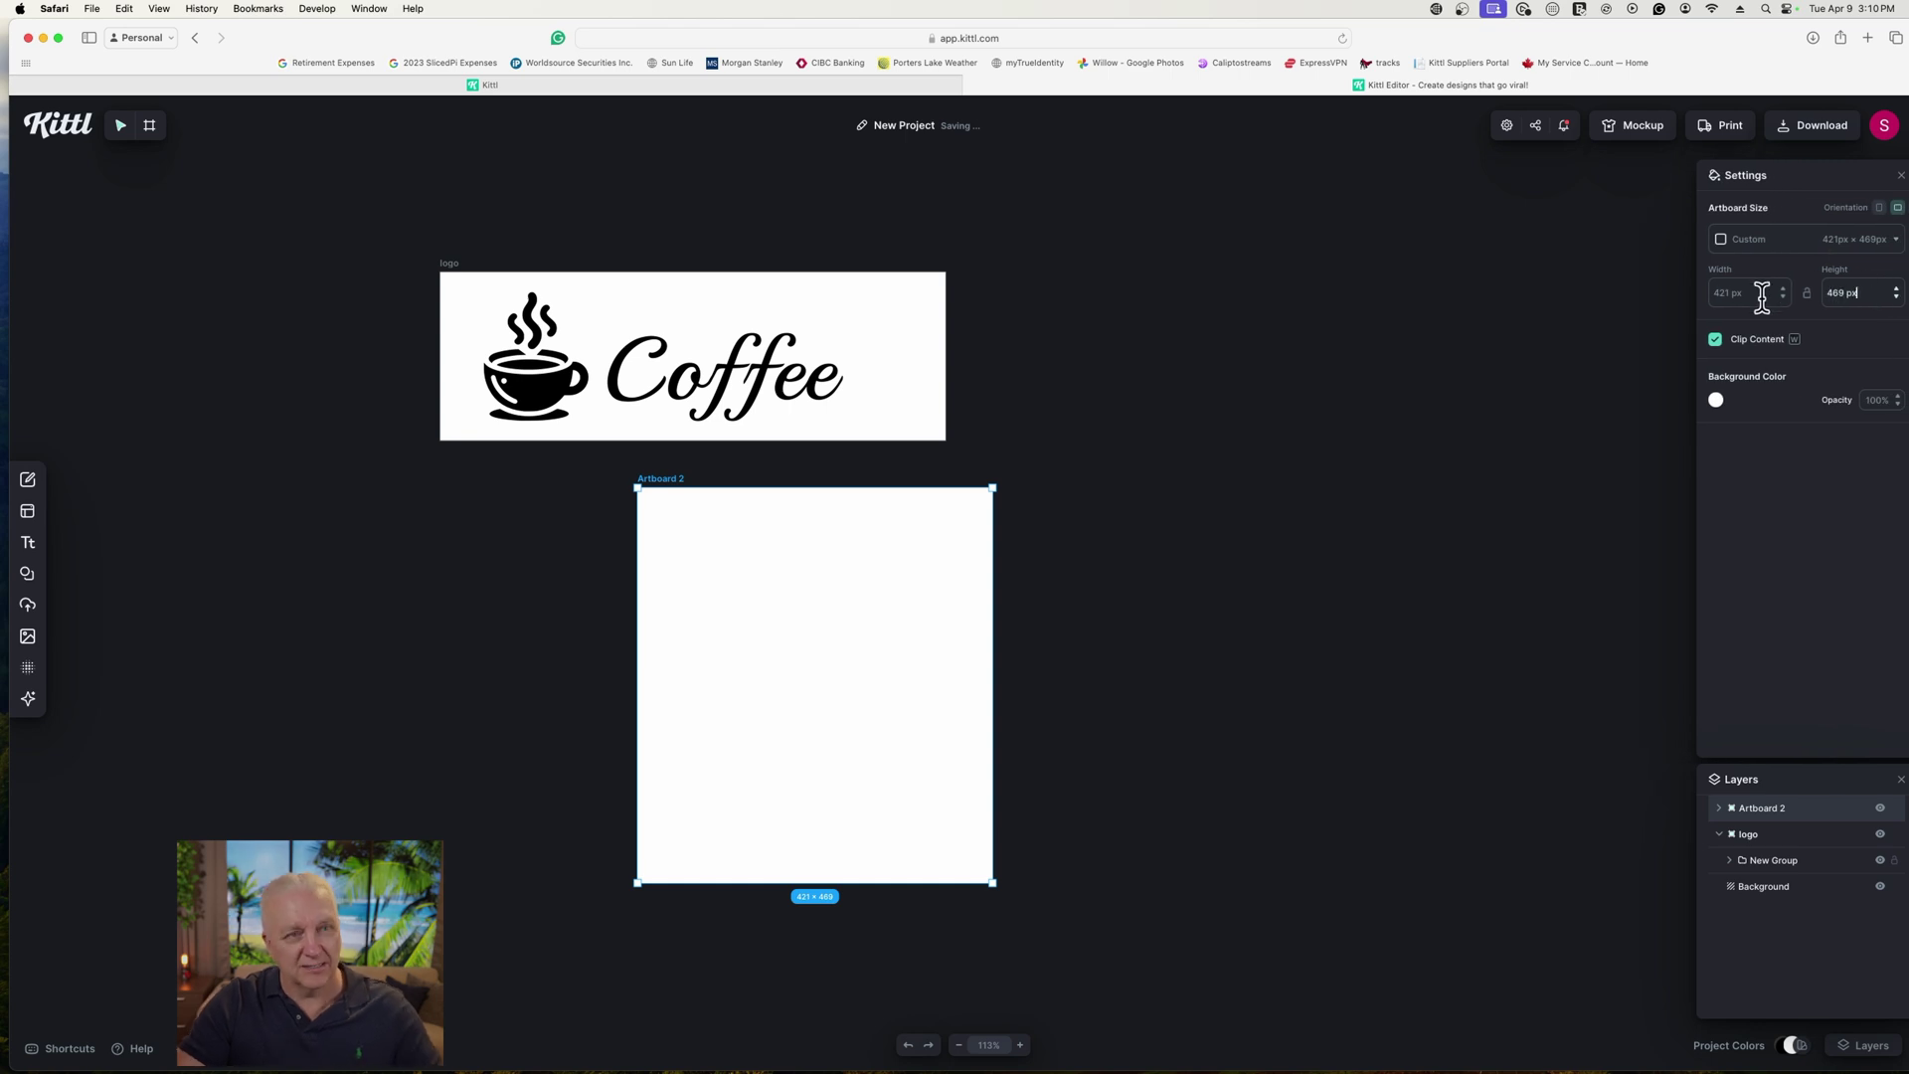
pyautogui.doubleClick(1843, 289)
pyautogui.write('600')
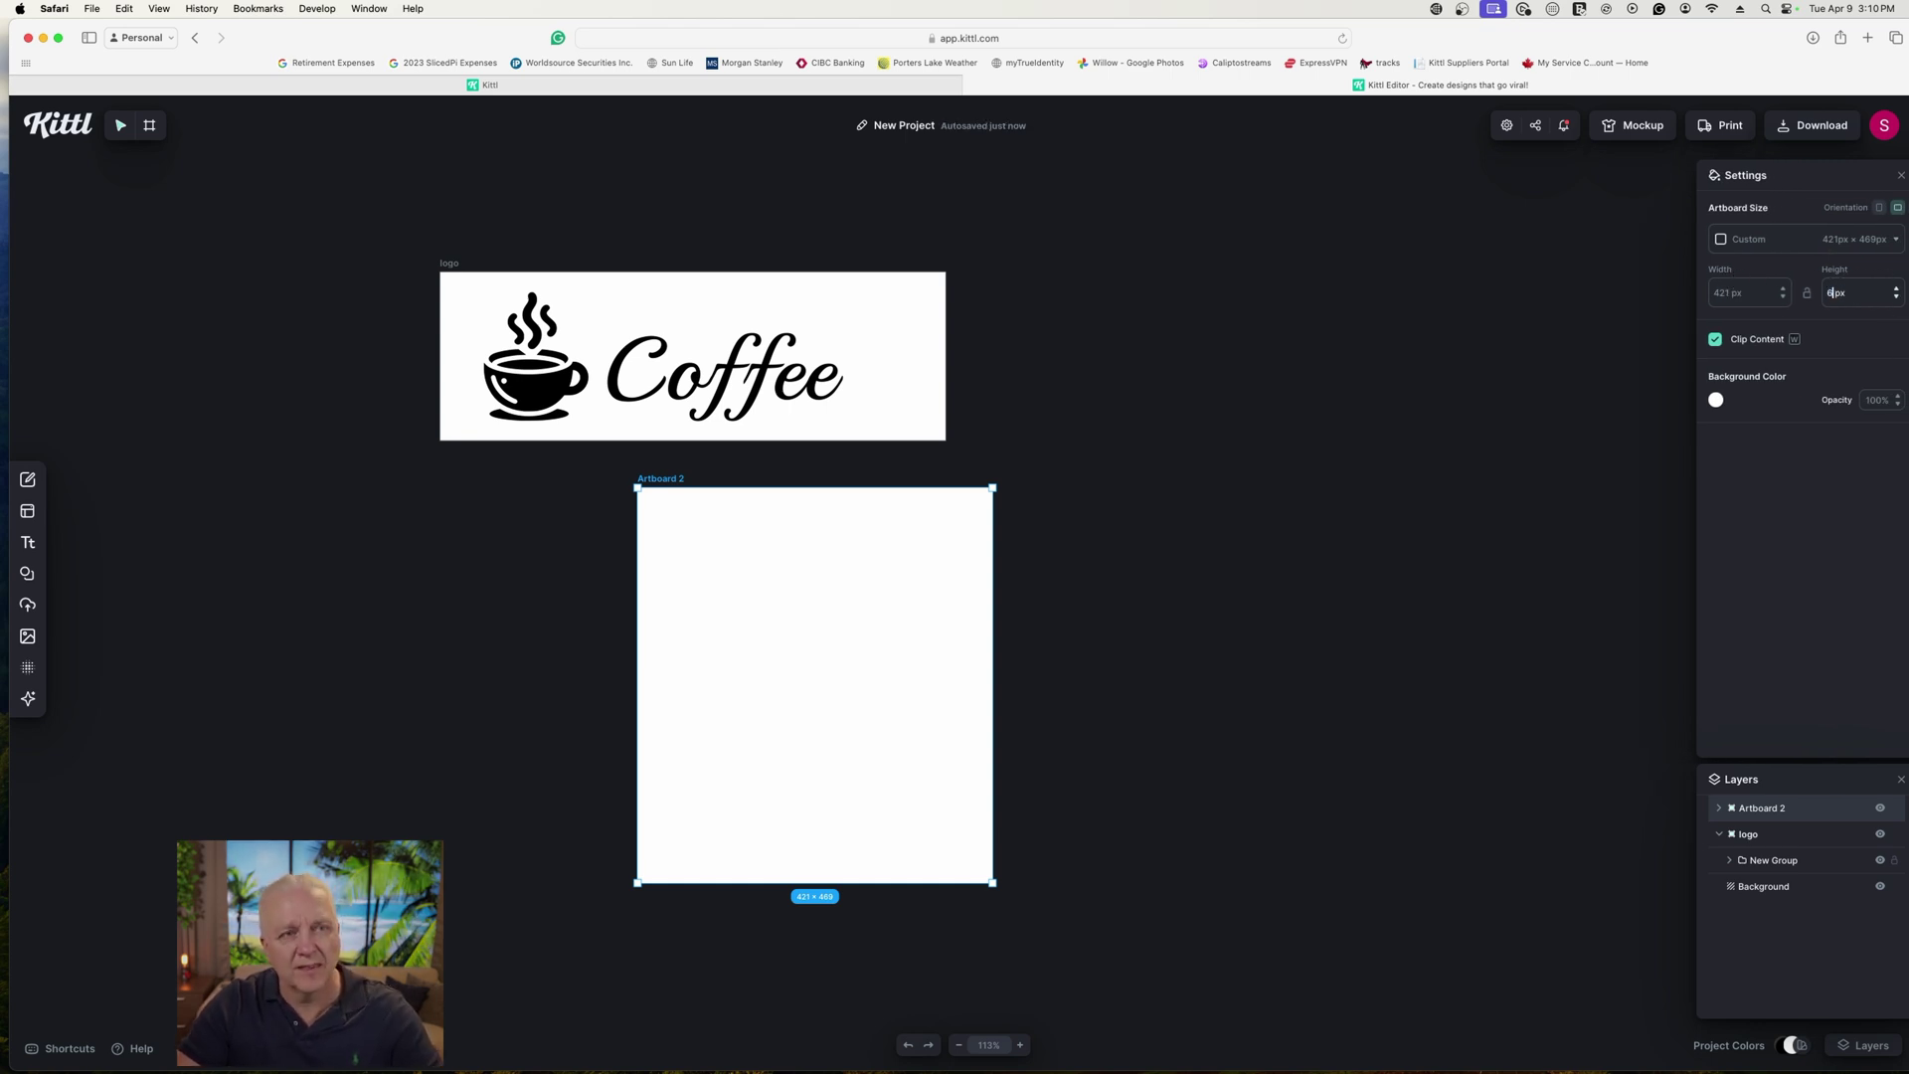
pyautogui.doubleClick(1711, 289)
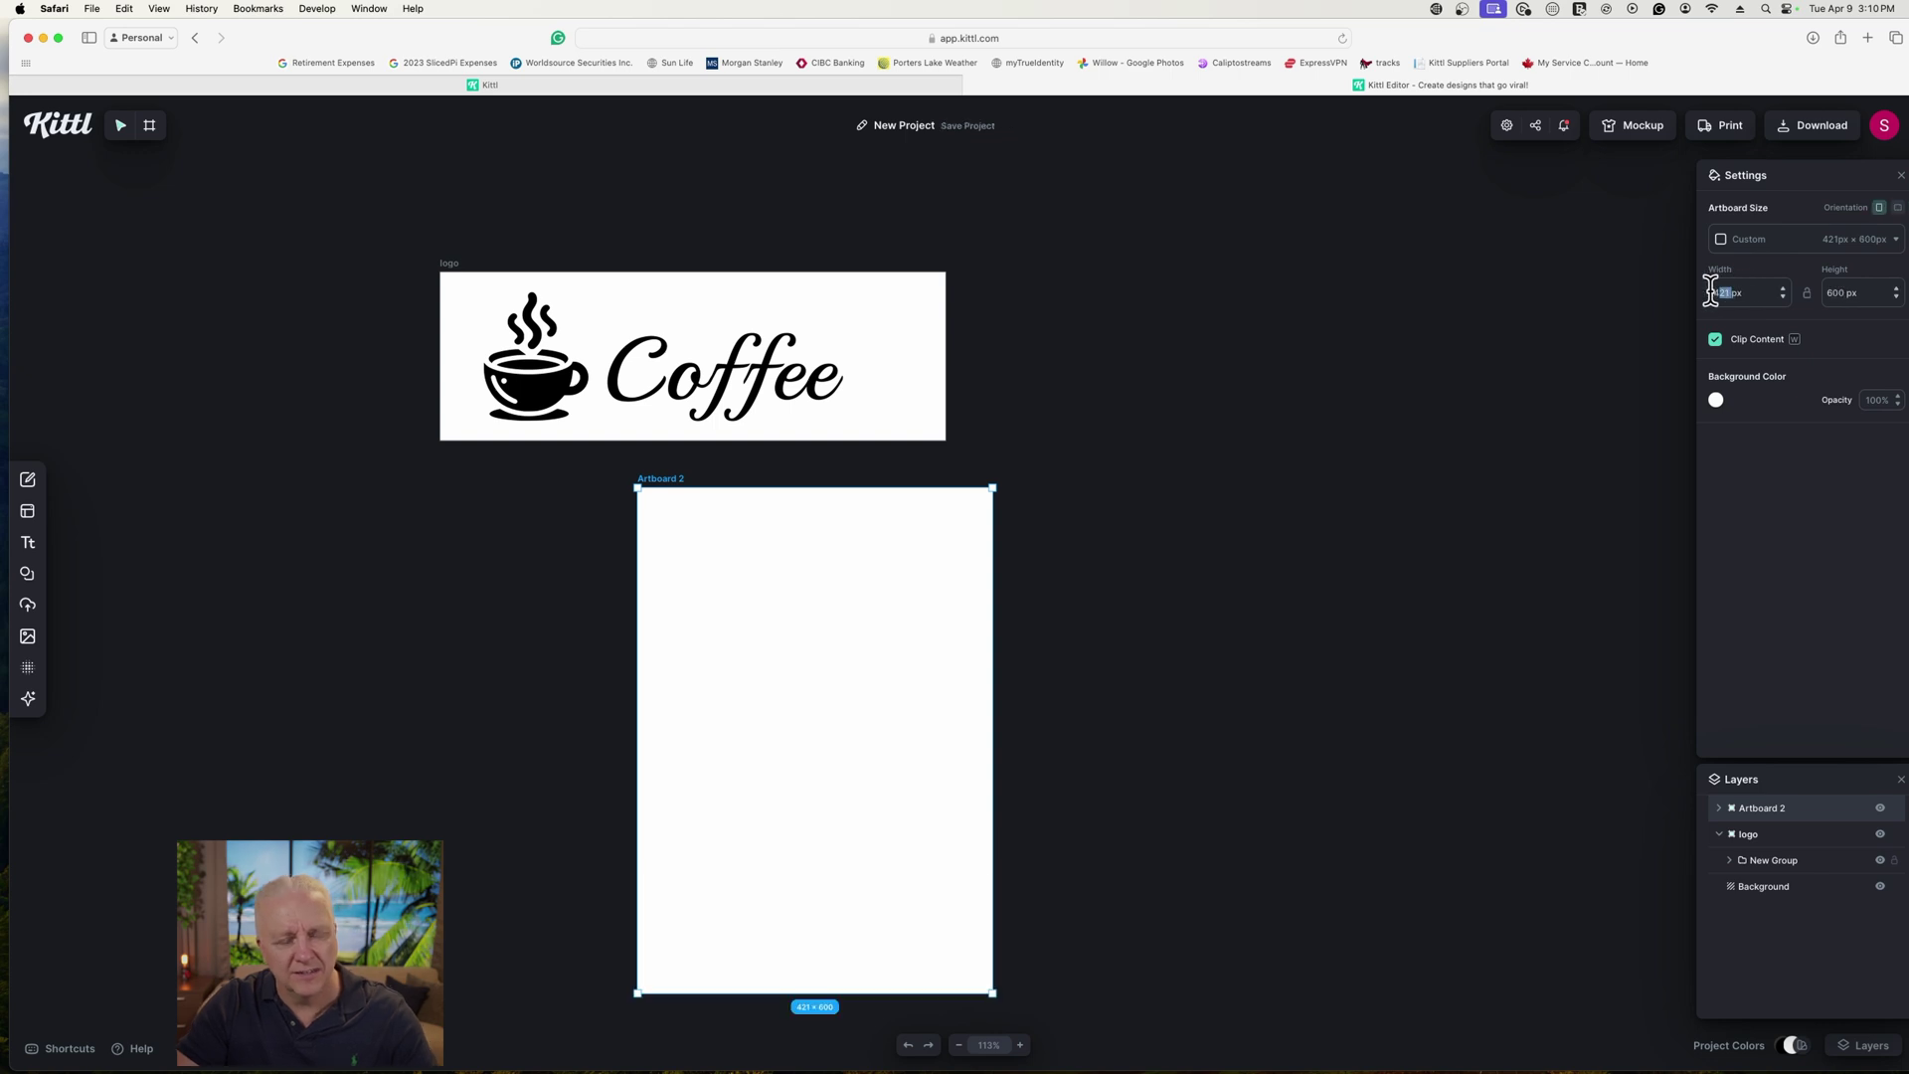
pyautogui.press('End')
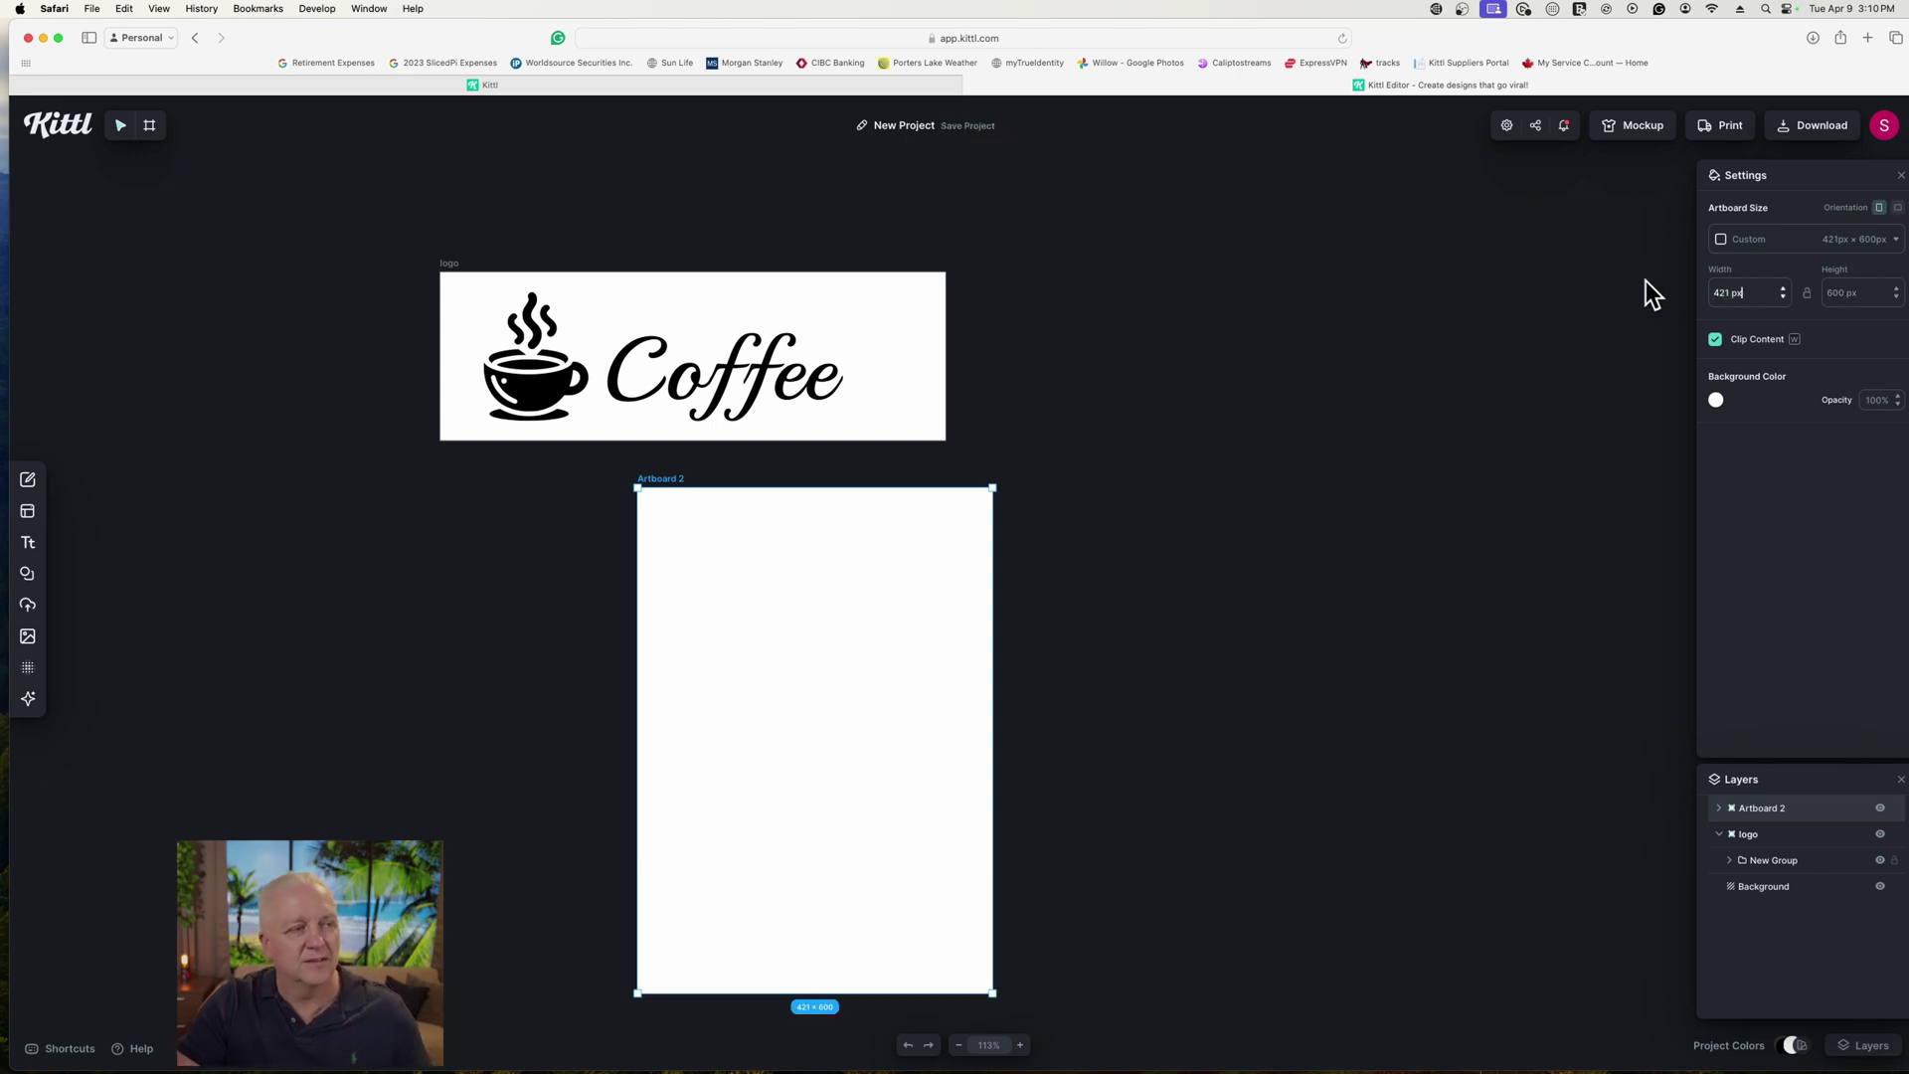
pyautogui.press('Return')
pyautogui.doubleClick(1729, 292)
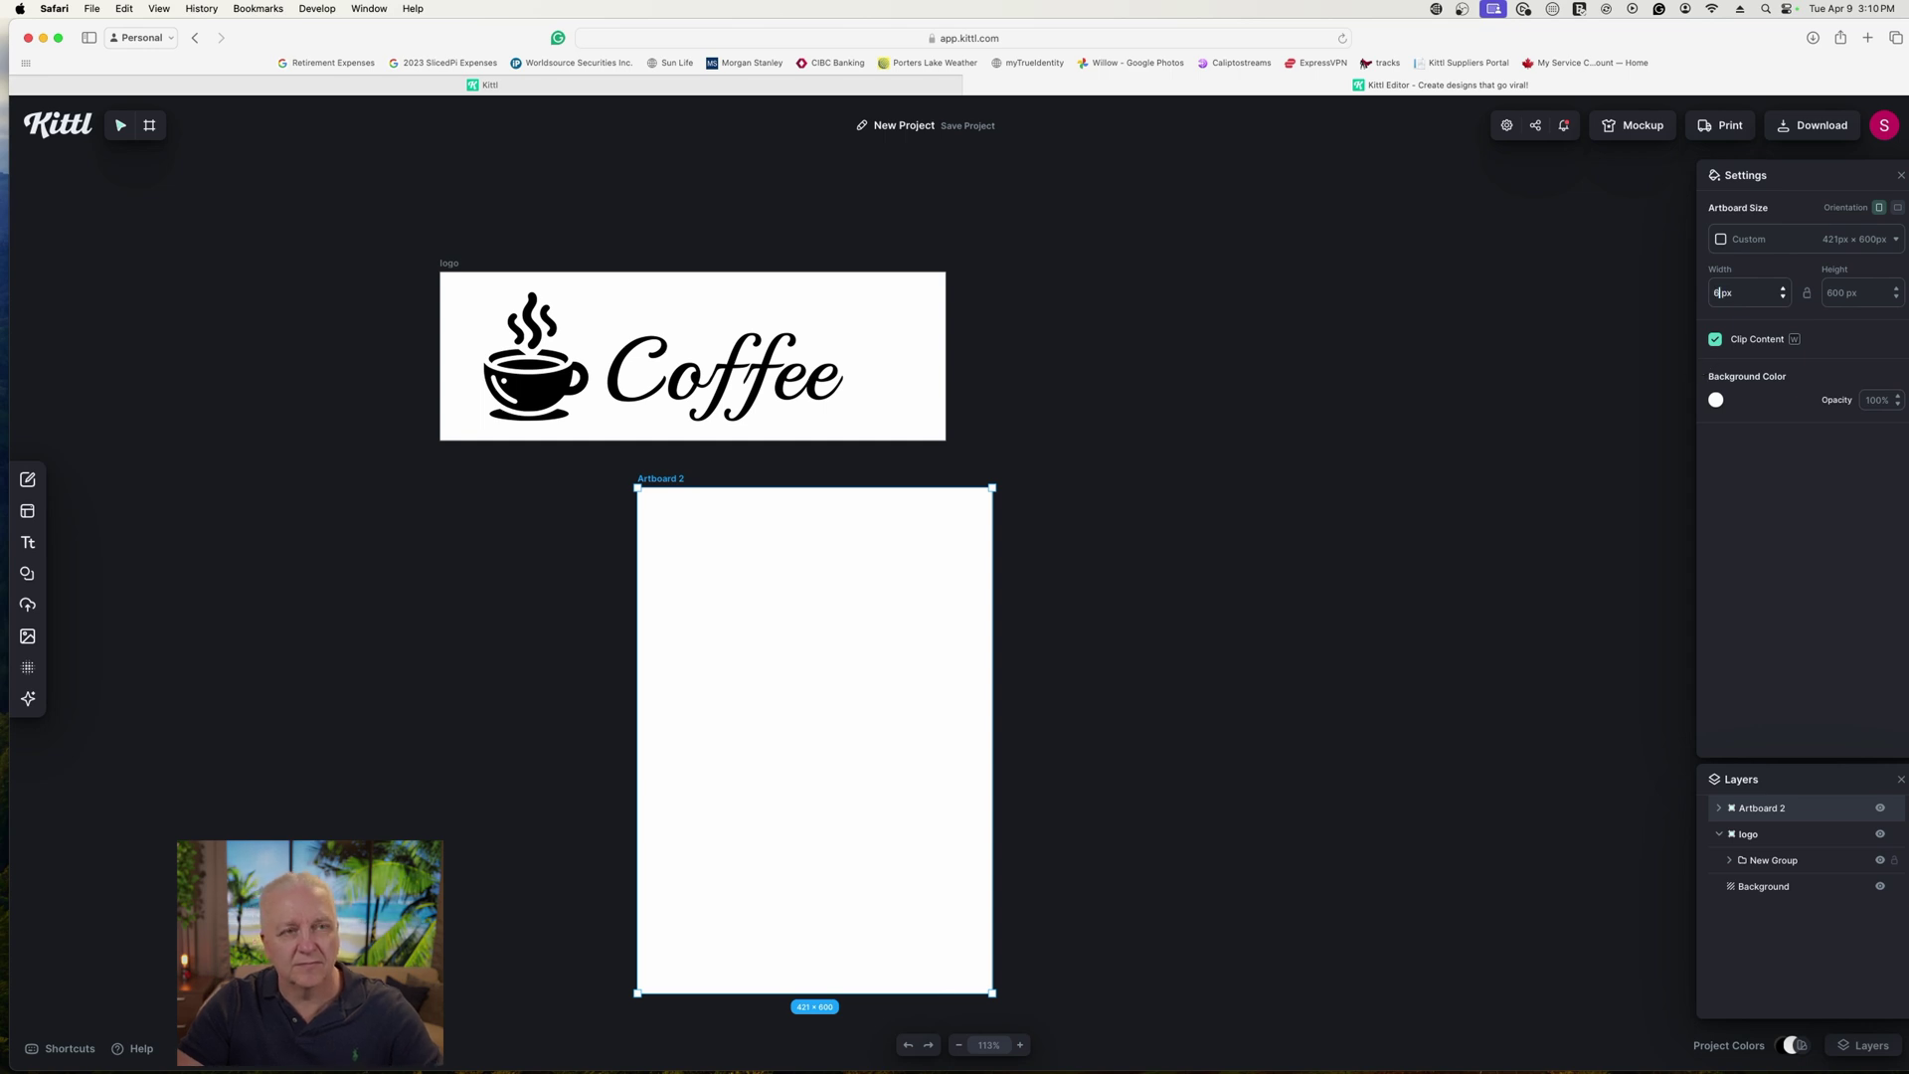
pyautogui.write('600')
pyautogui.press('Return')
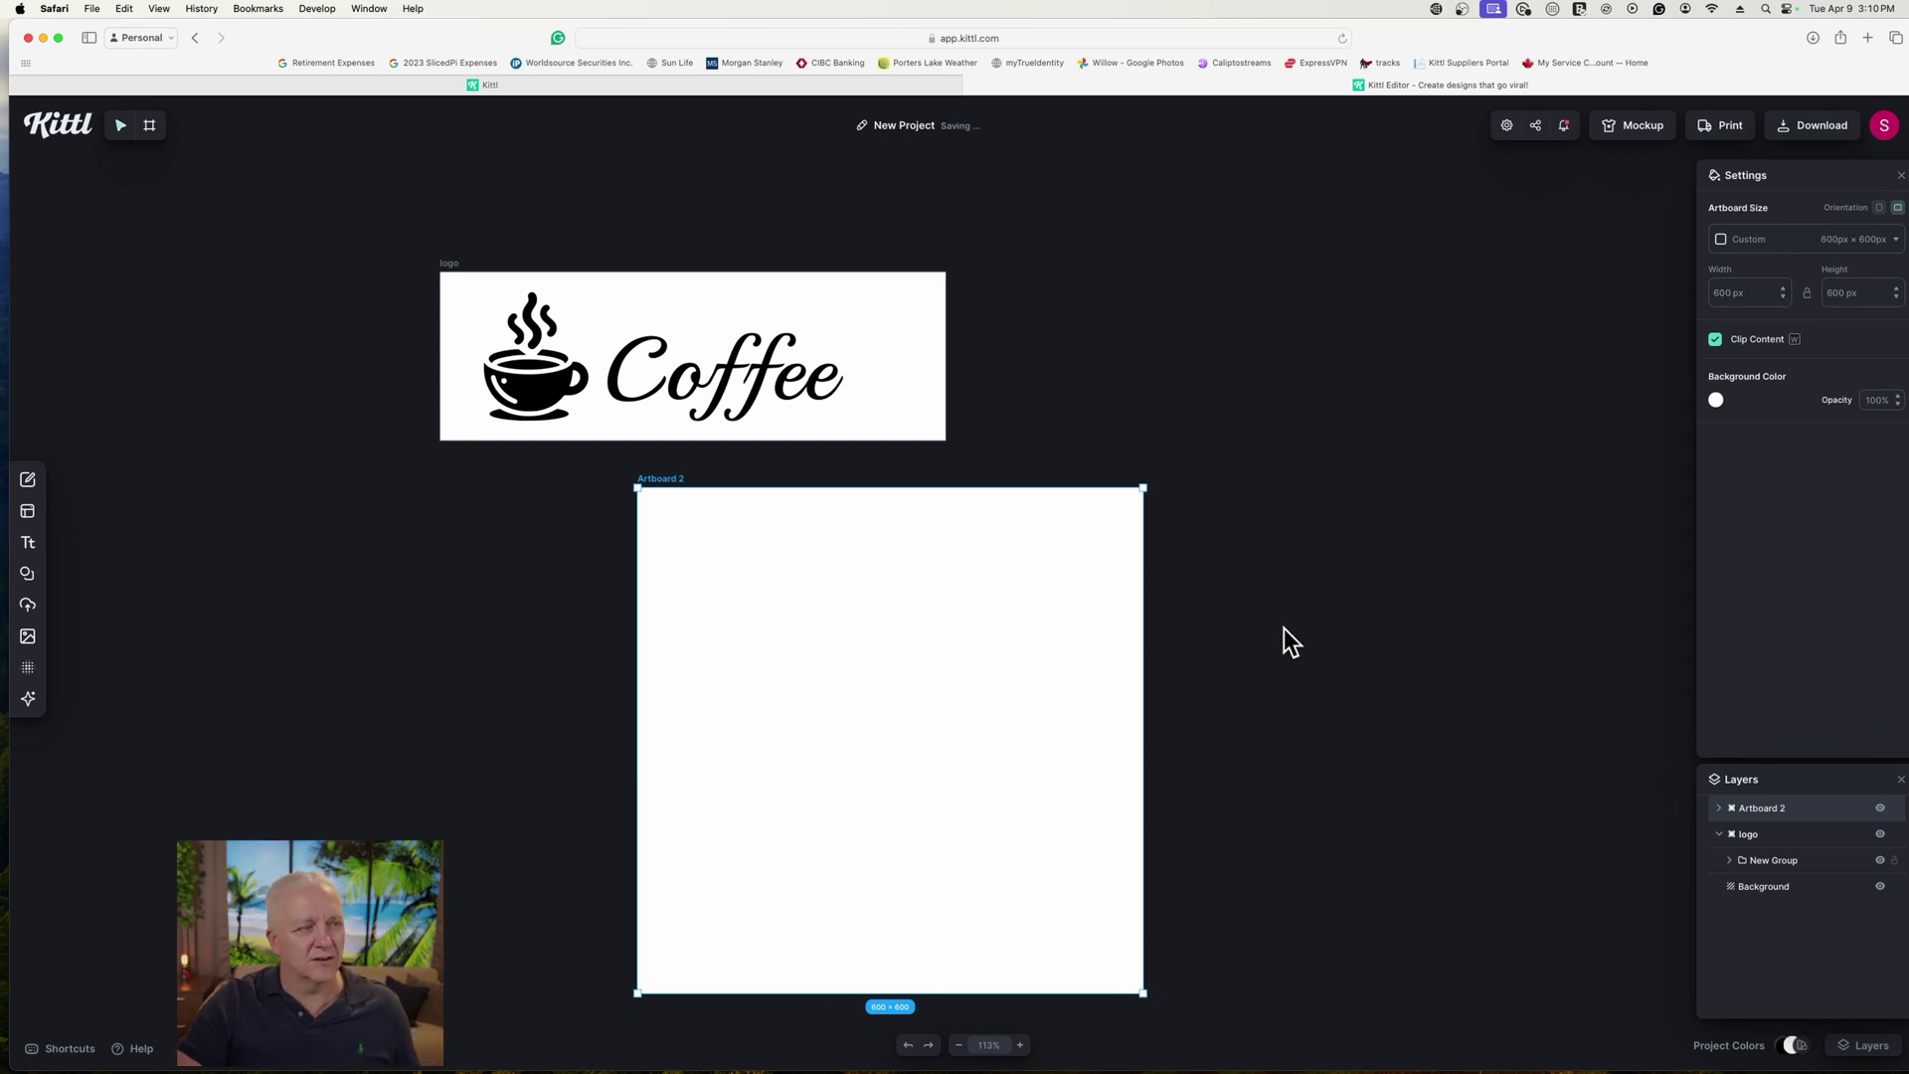
# Step: Move Artboard 2 under the logo and paste the Coffee logo group onto it, centred horizontally
pyautogui.moveTo(1050, 618); pyautogui.dragTo(856, 600)
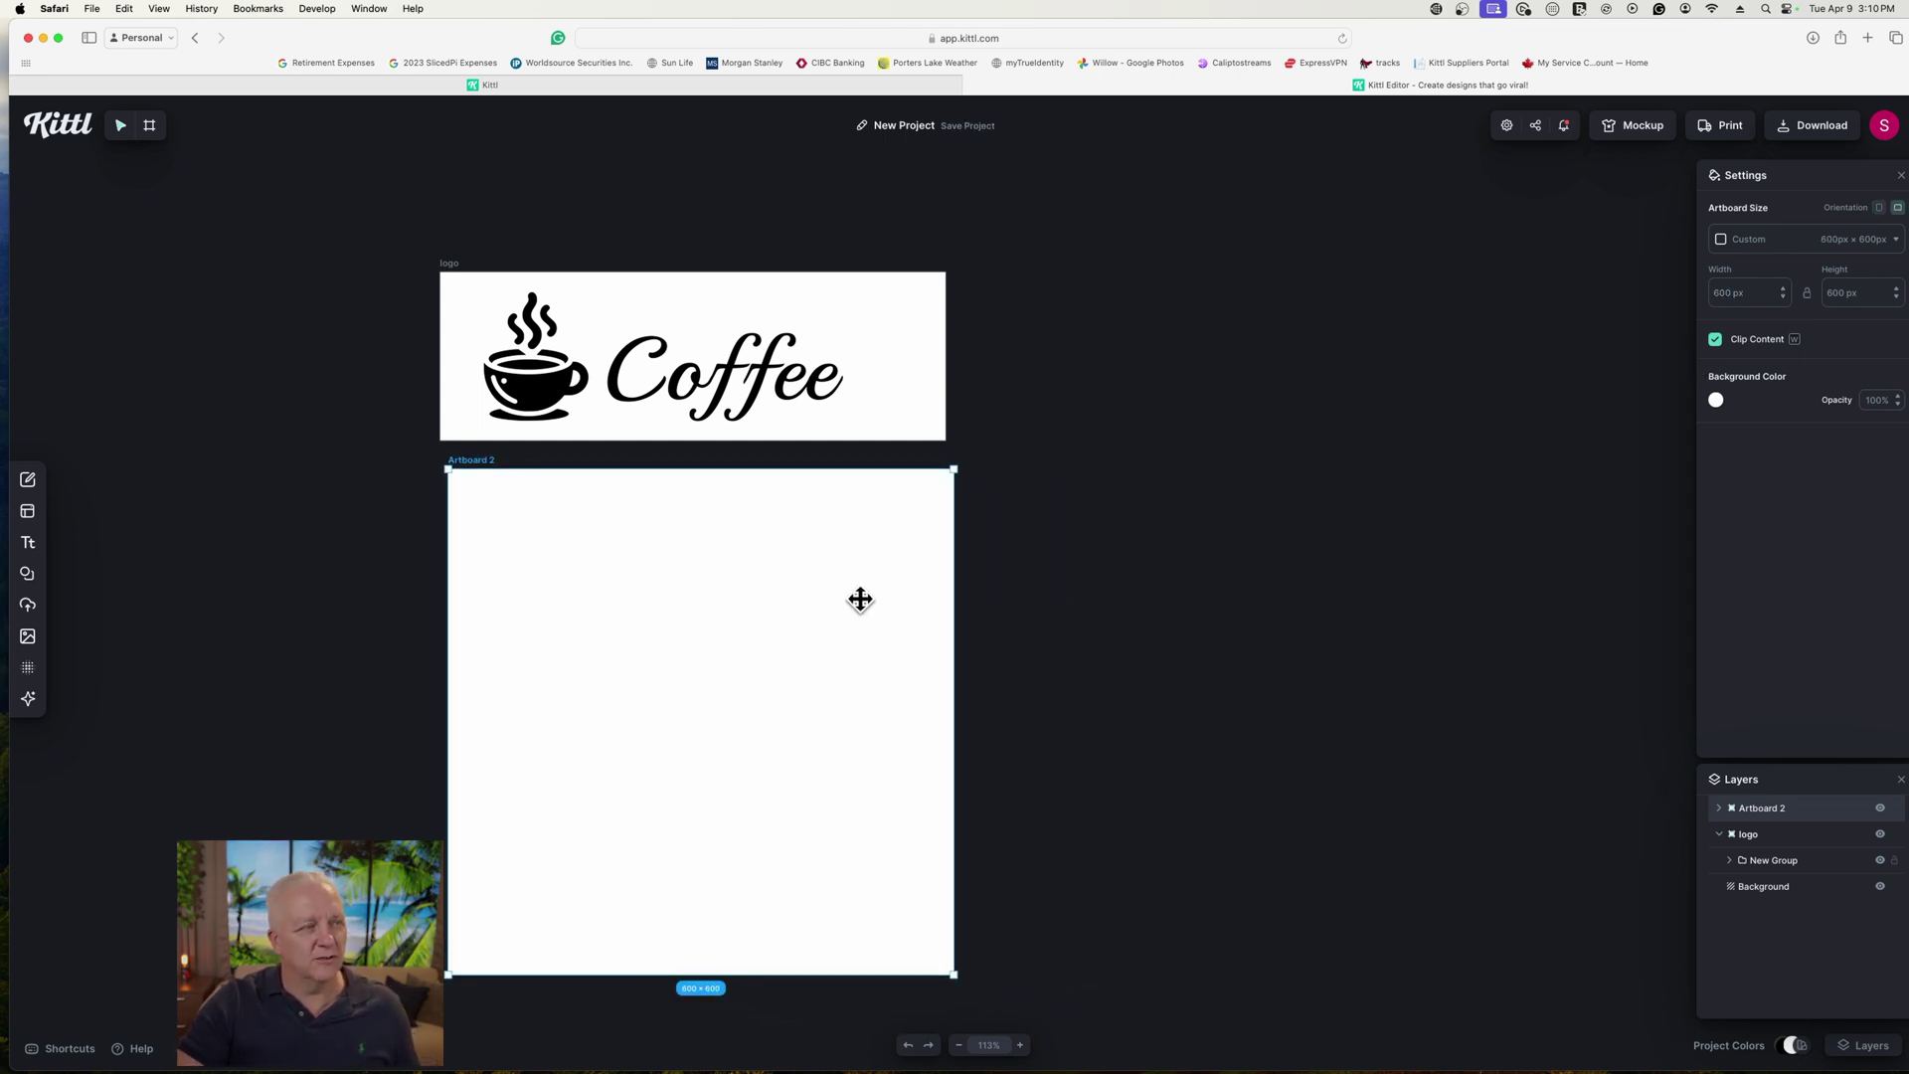
pyautogui.click(744, 391)
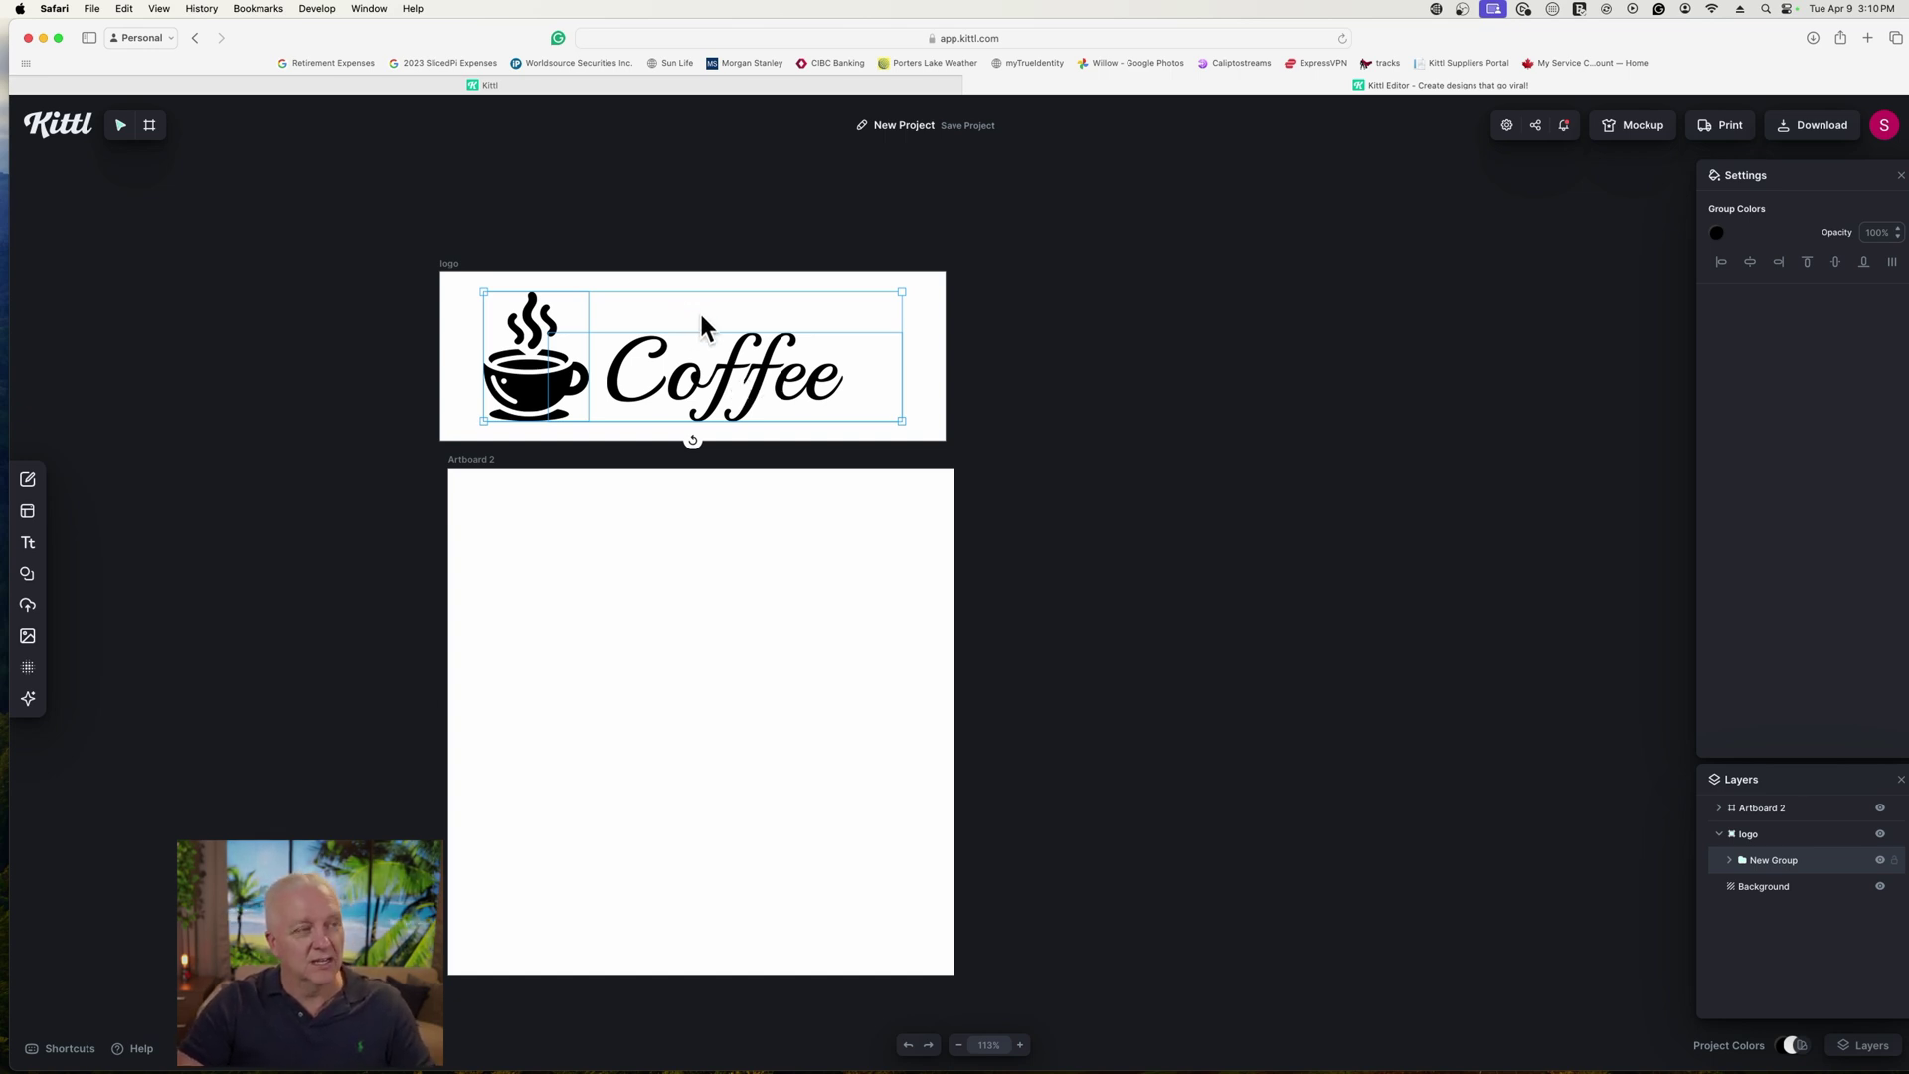
pyautogui.click(721, 672)
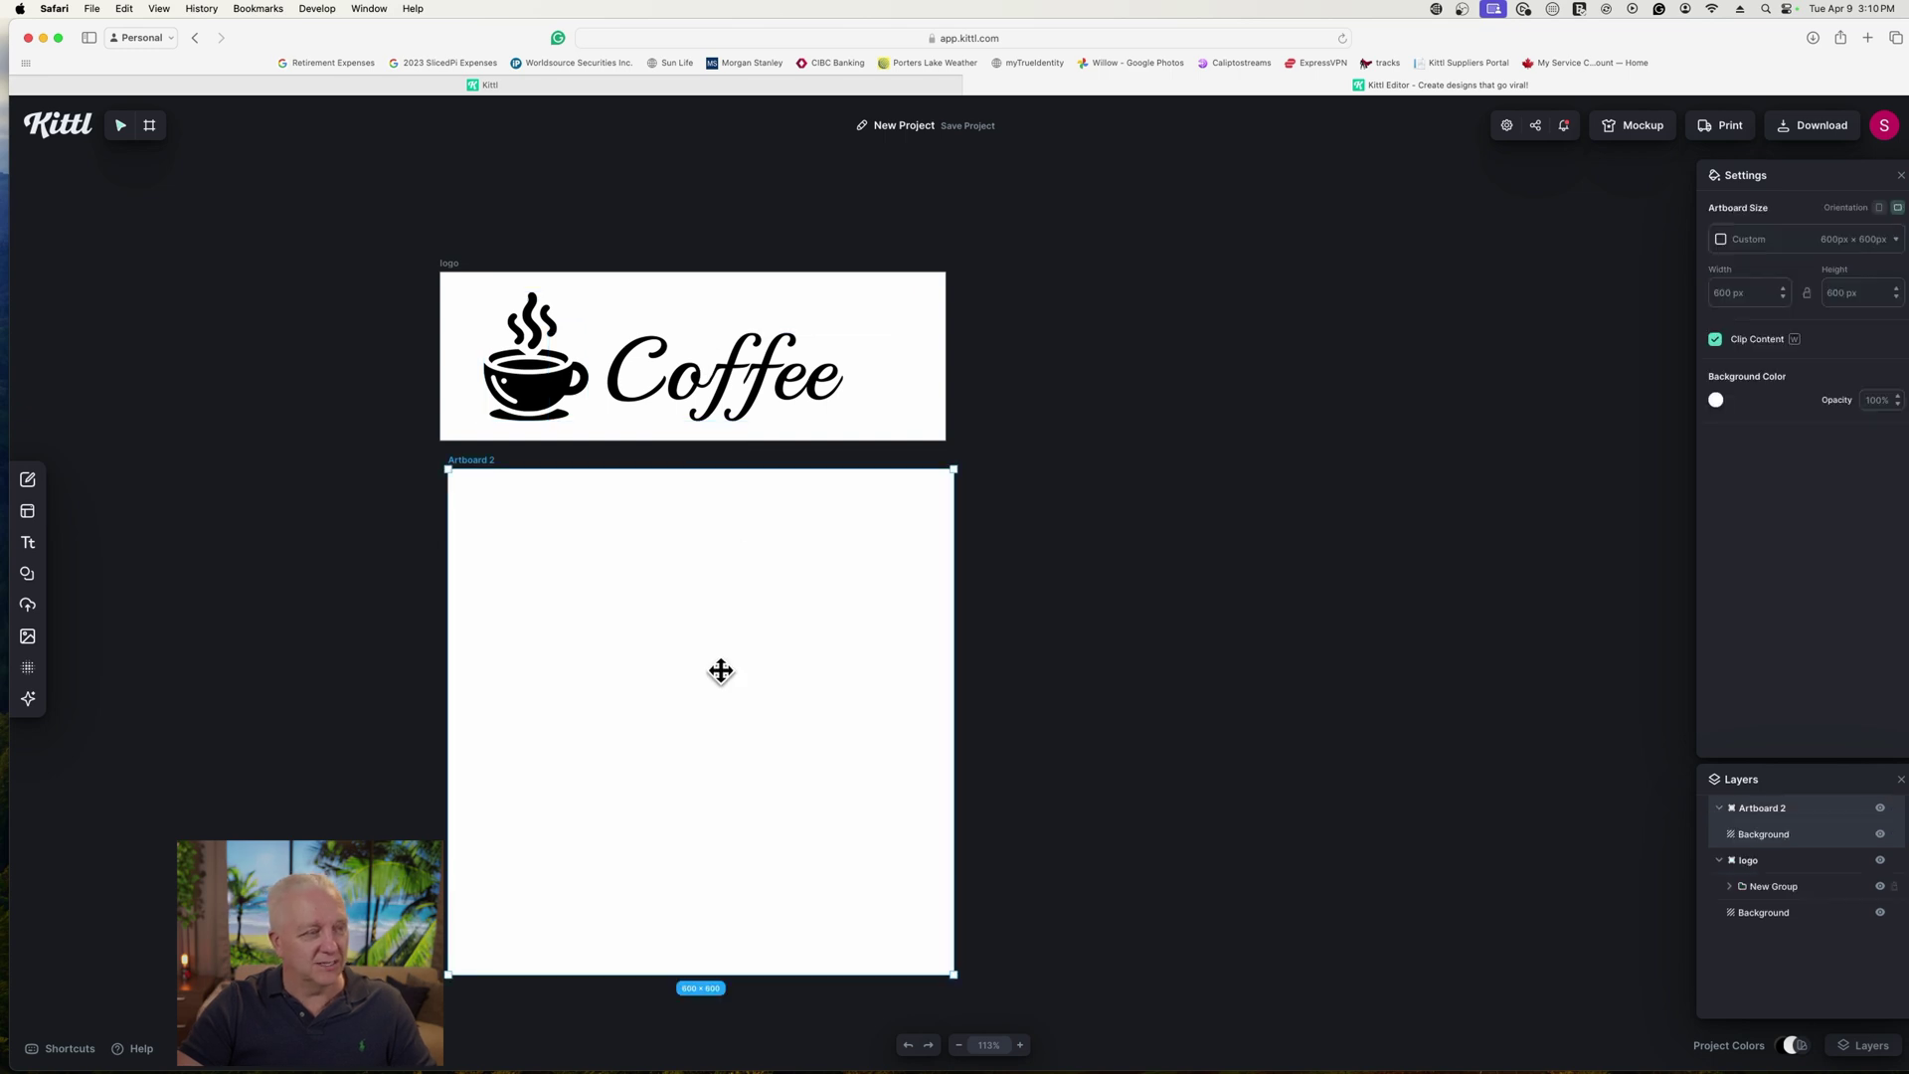
pyautogui.press('super+v')
pyautogui.moveTo(733, 733); pyautogui.dragTo(742, 742)
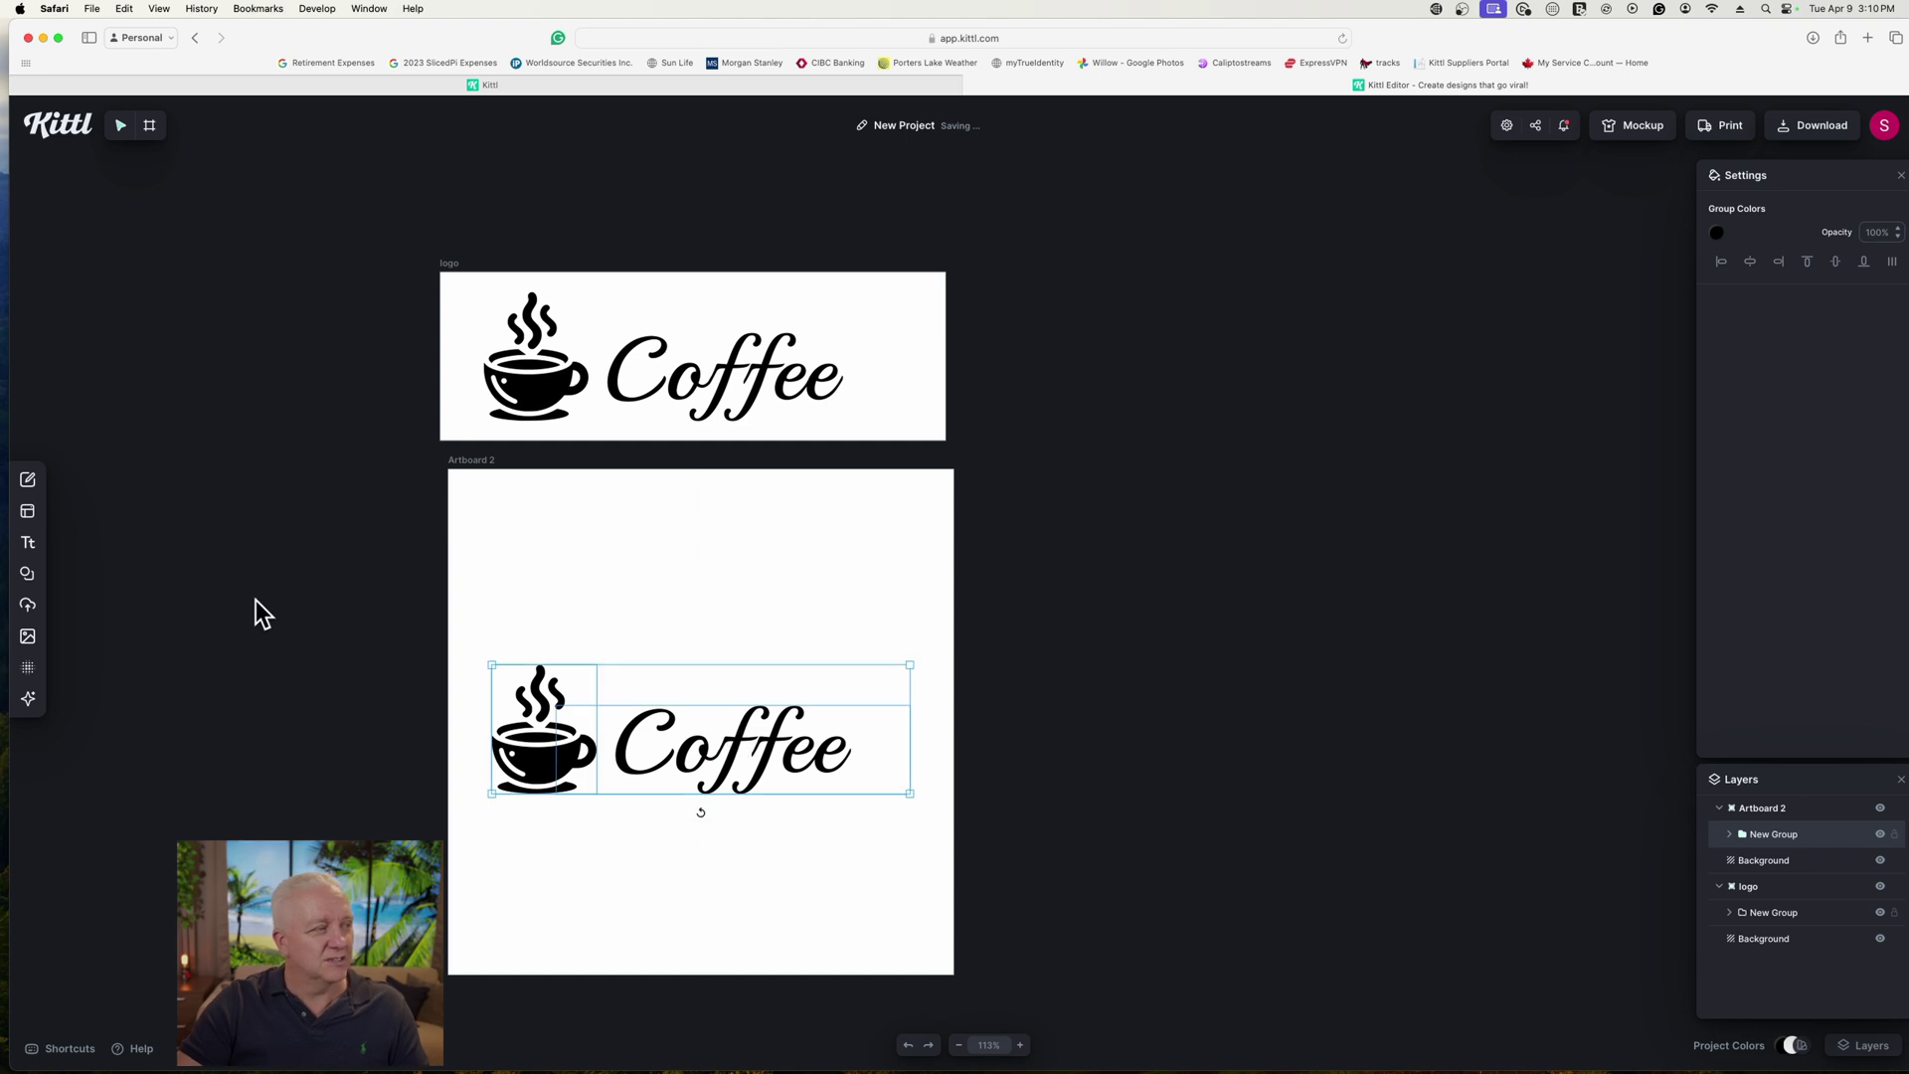
pyautogui.click(30, 545)
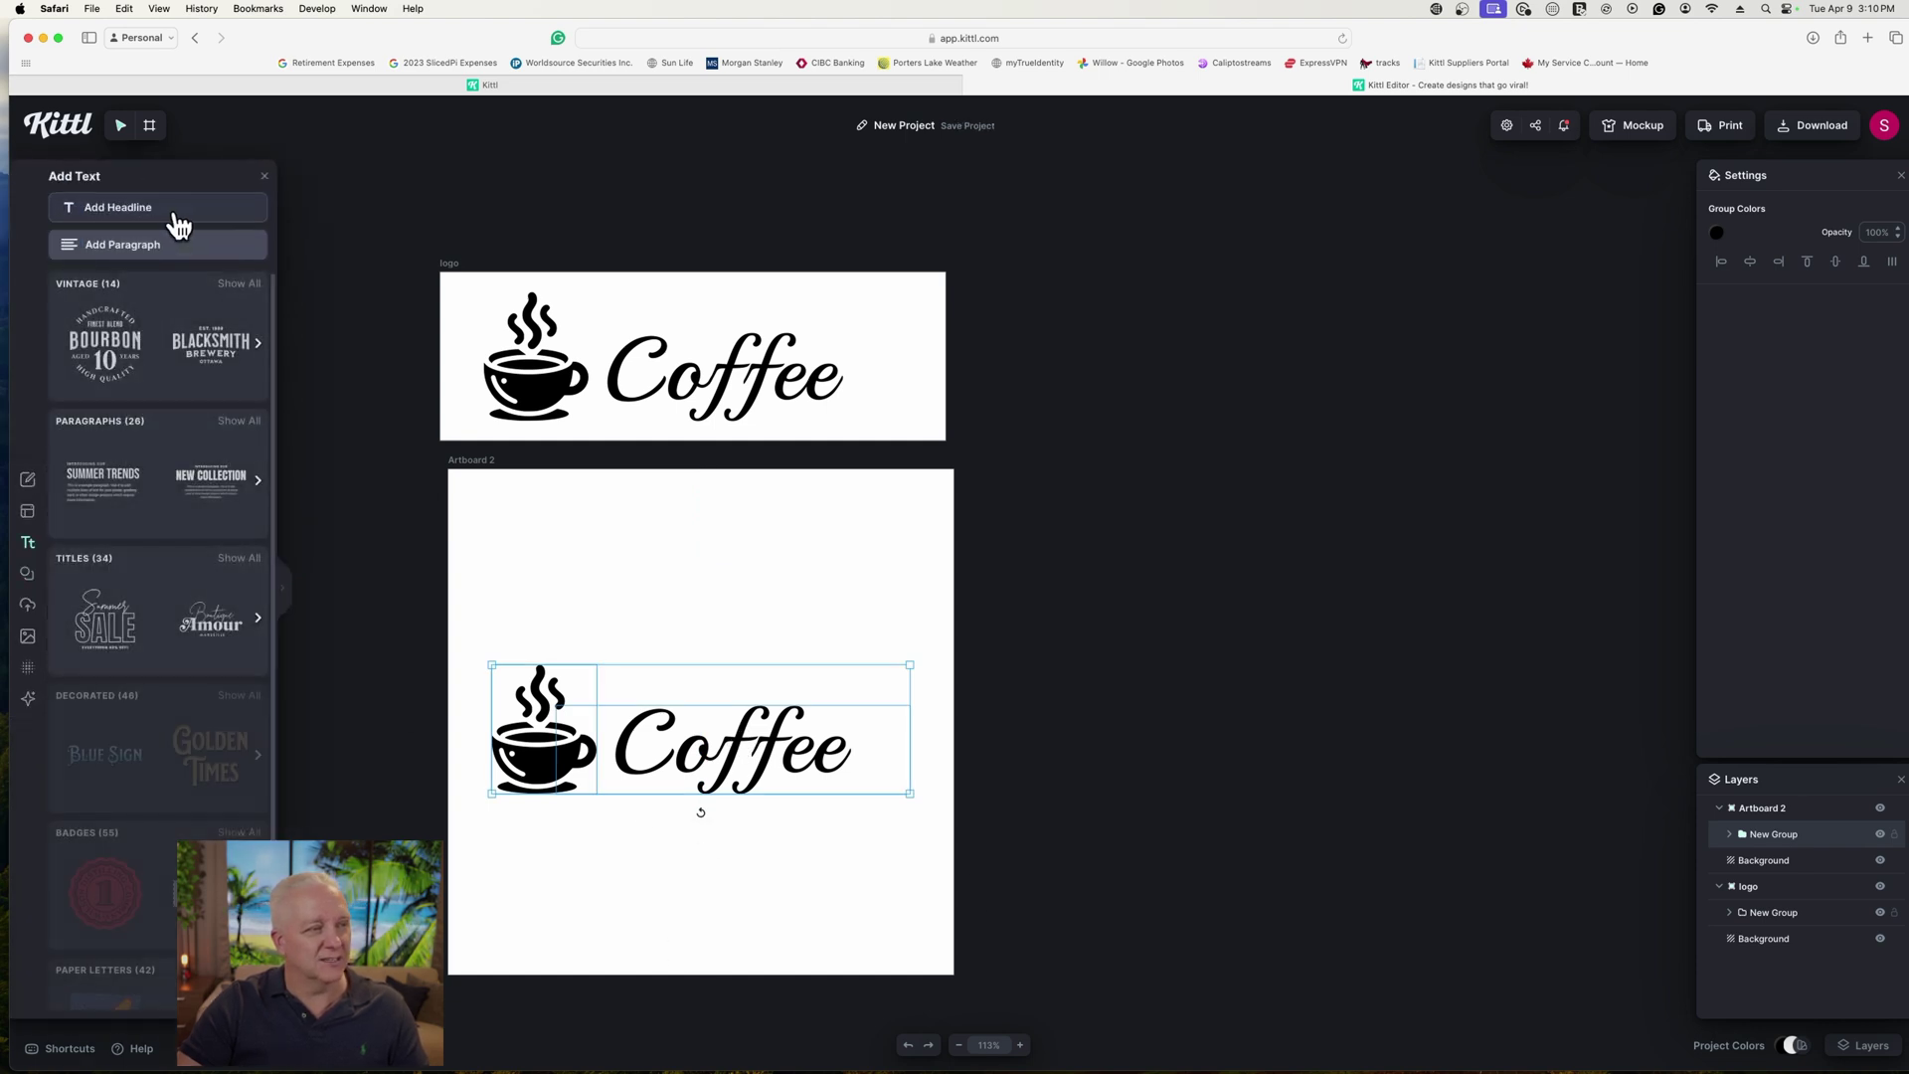
# Step: Add a headline reading 'Today's' at the top-left of Artboard 2 and enlarge it
pyautogui.click(249, 208)
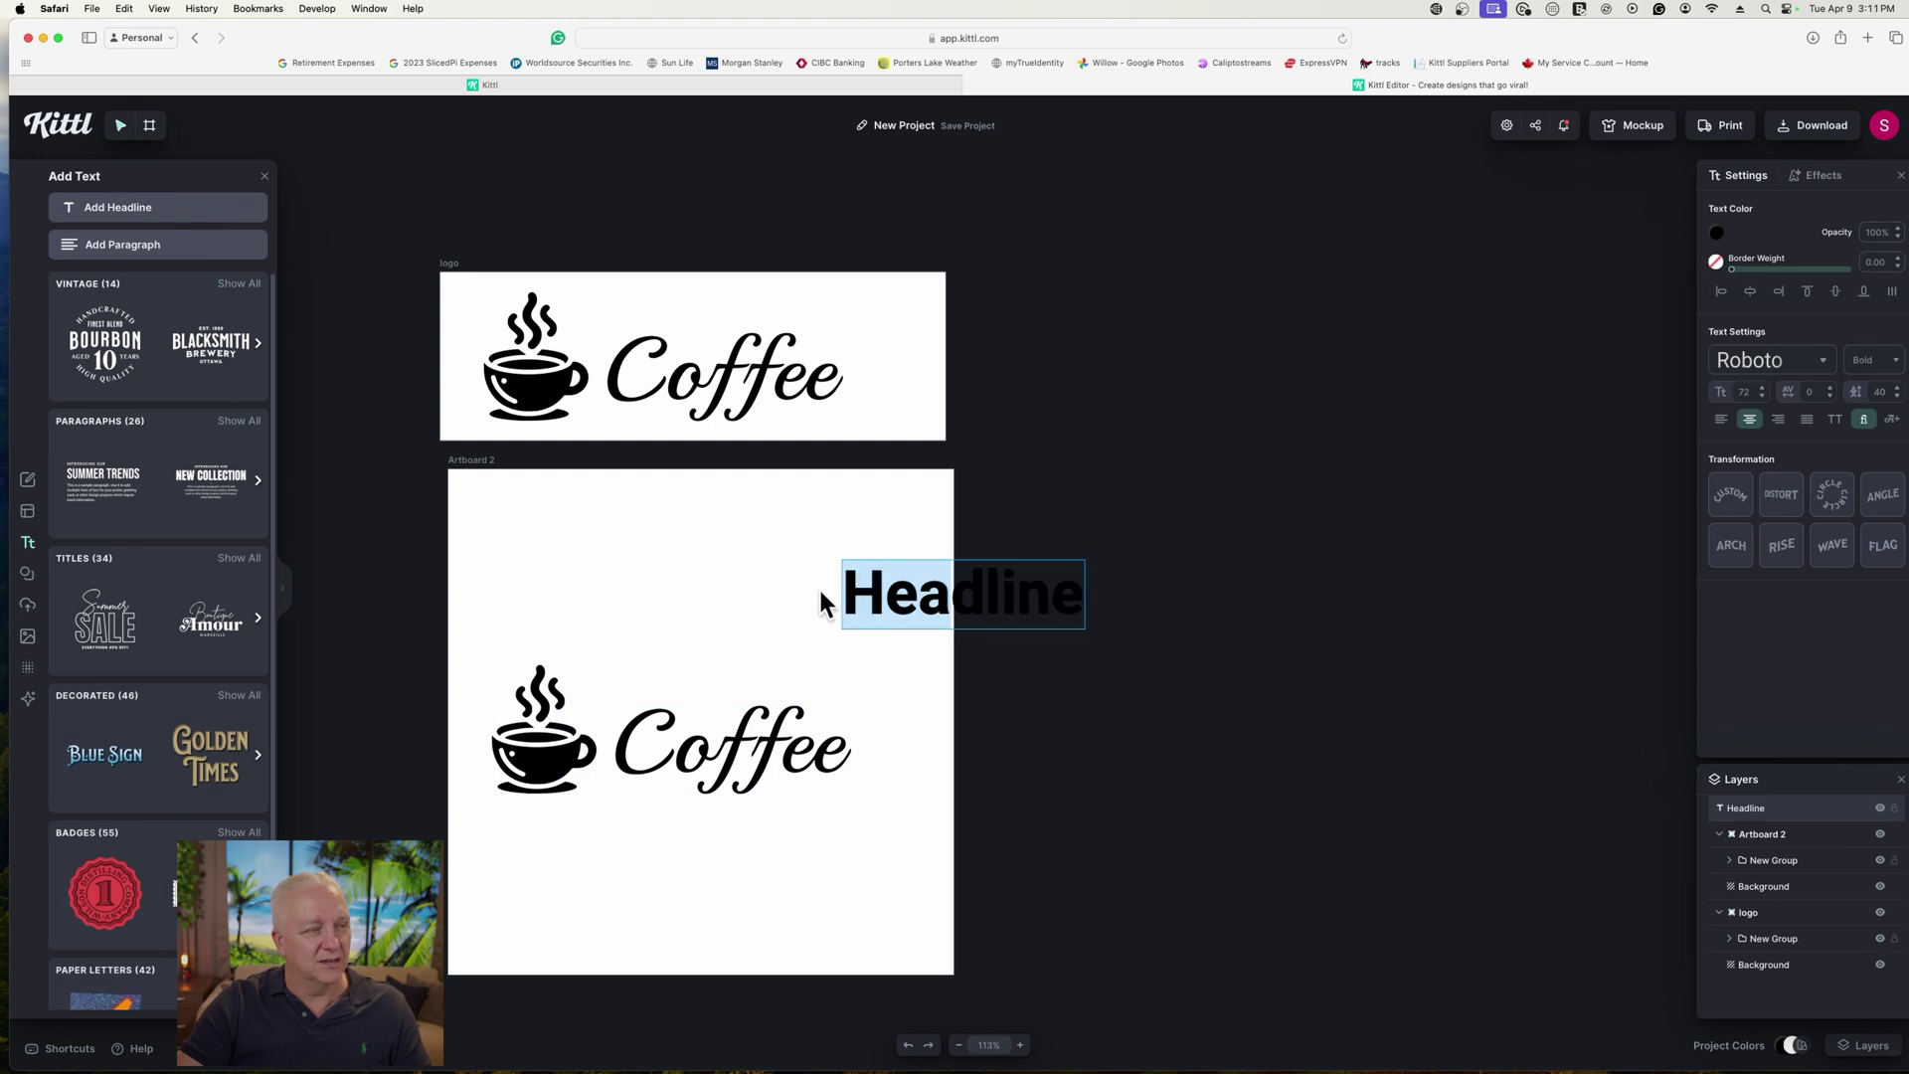
pyautogui.doubleClick(1082, 597)
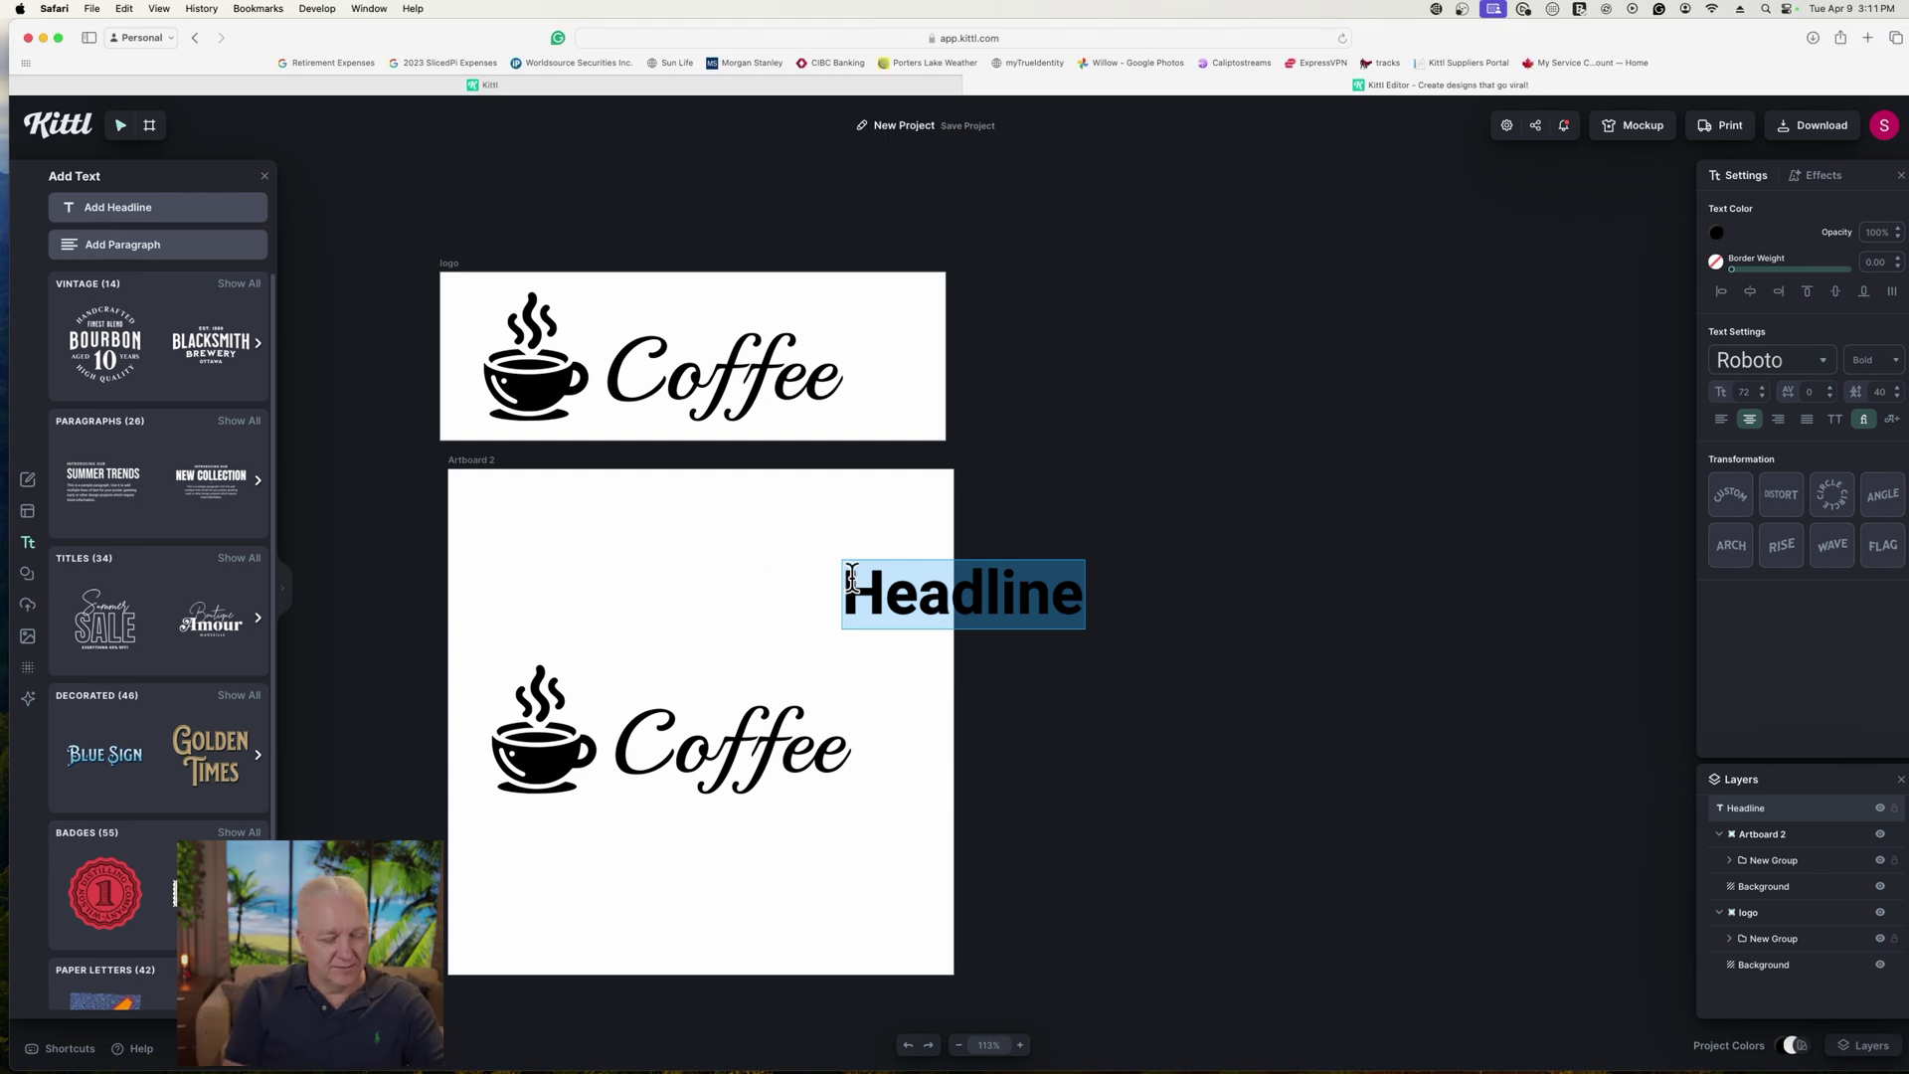
pyautogui.write('To')
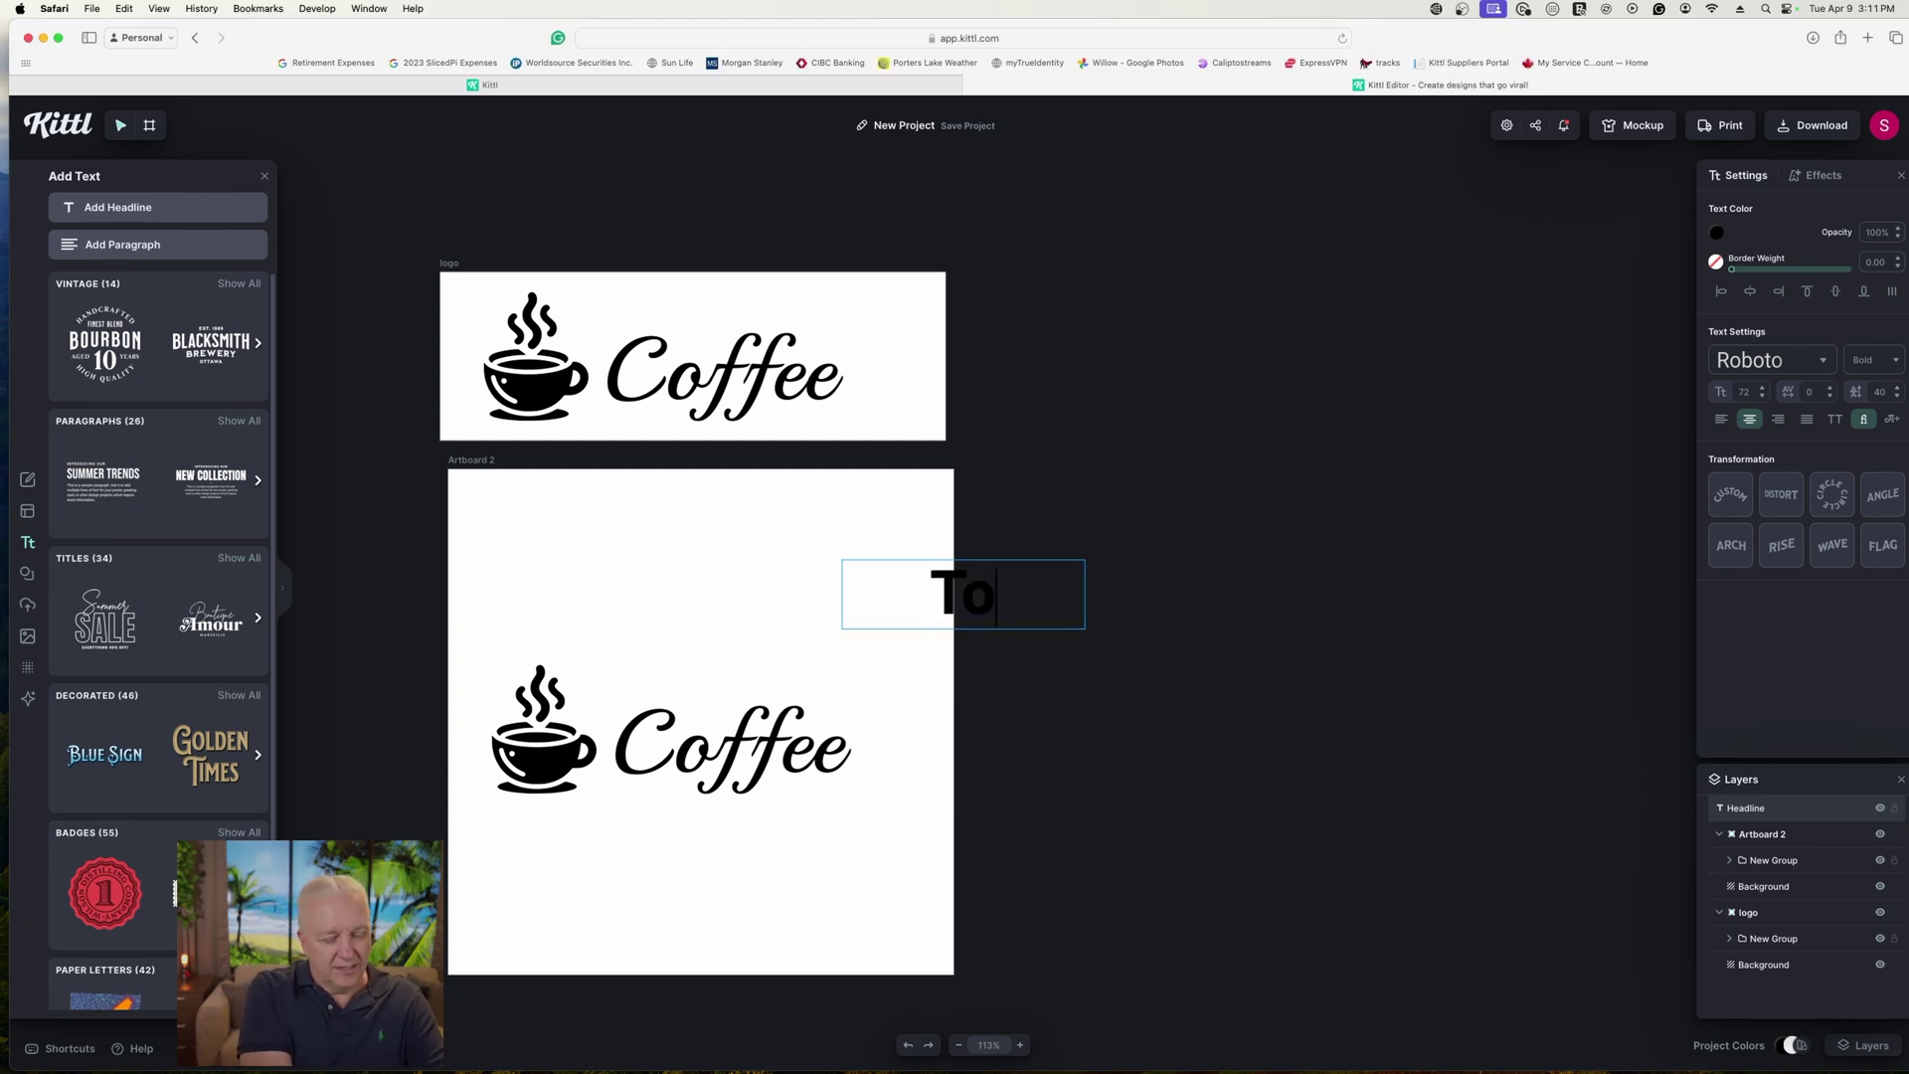
pyautogui.write("day's")
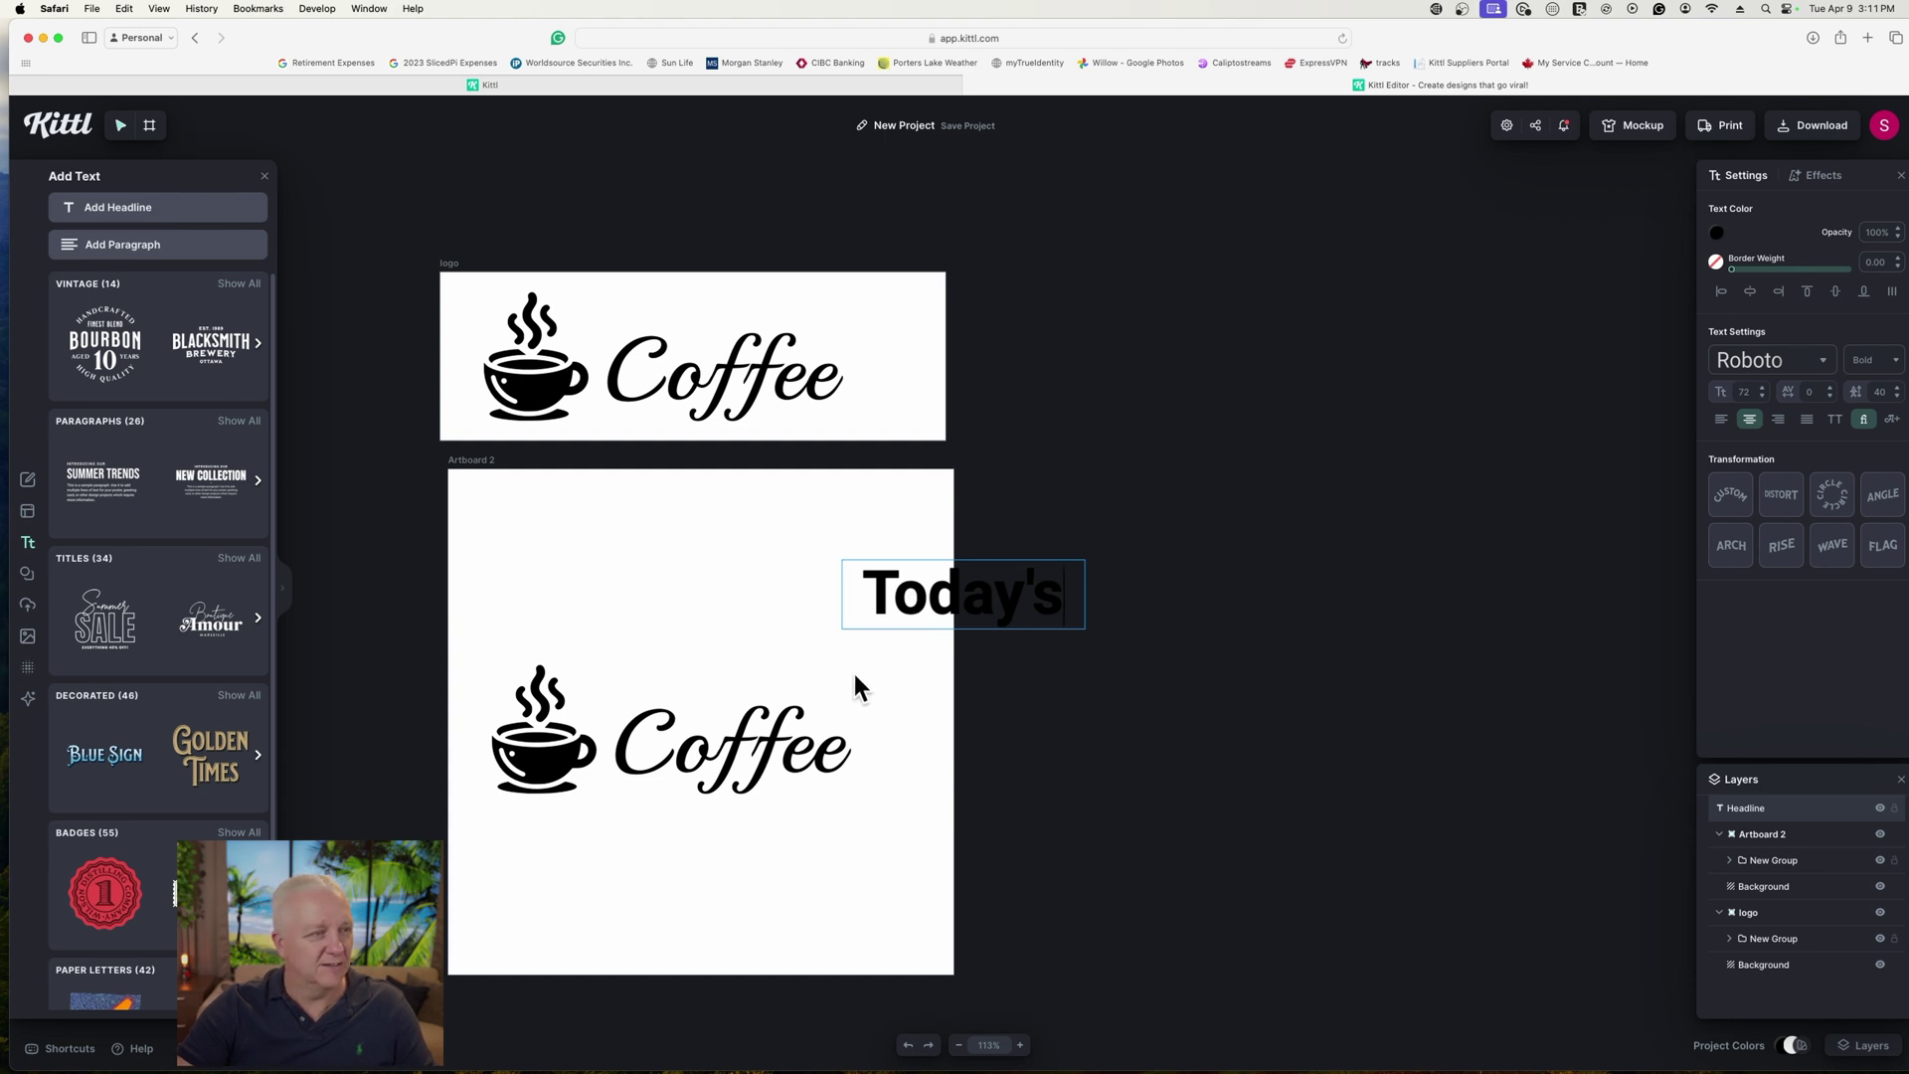
pyautogui.moveTo(912, 603); pyautogui.dragTo(552, 546)
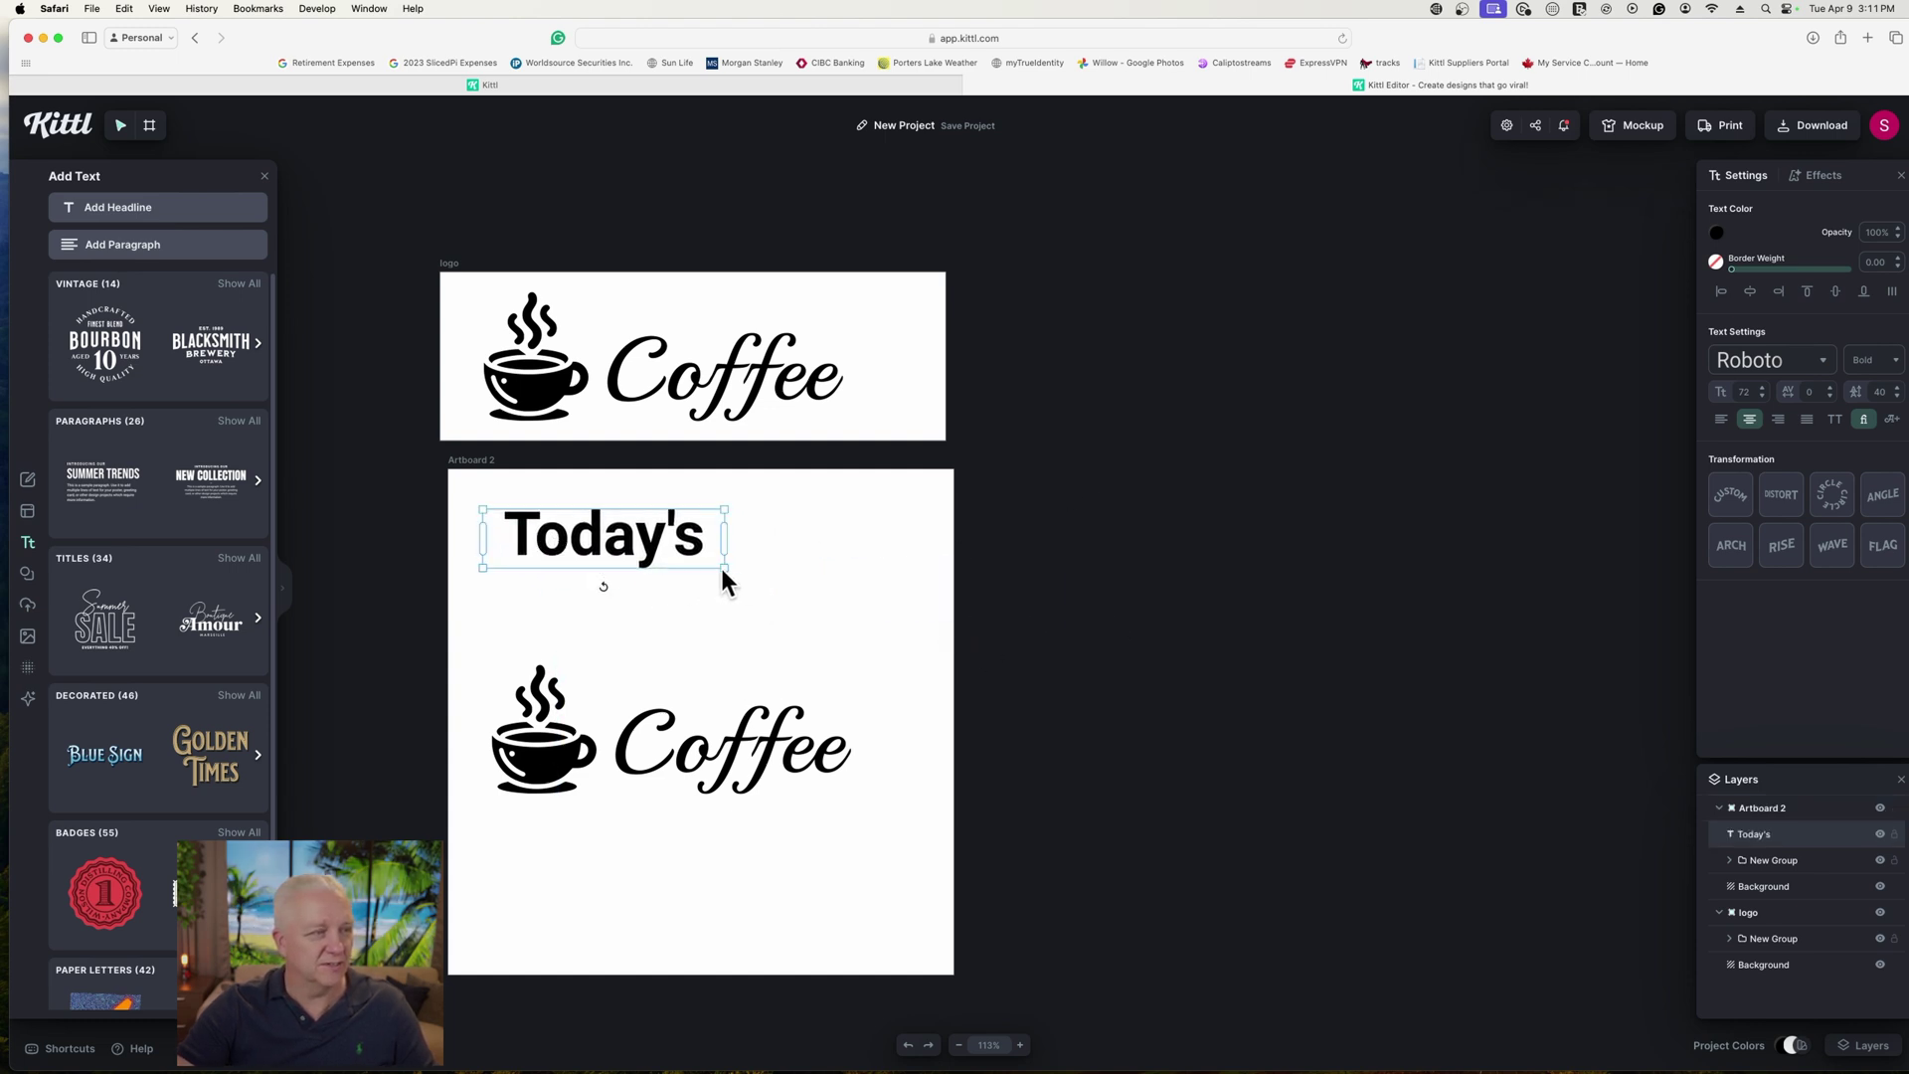
pyautogui.moveTo(729, 569); pyautogui.dragTo(786, 619)
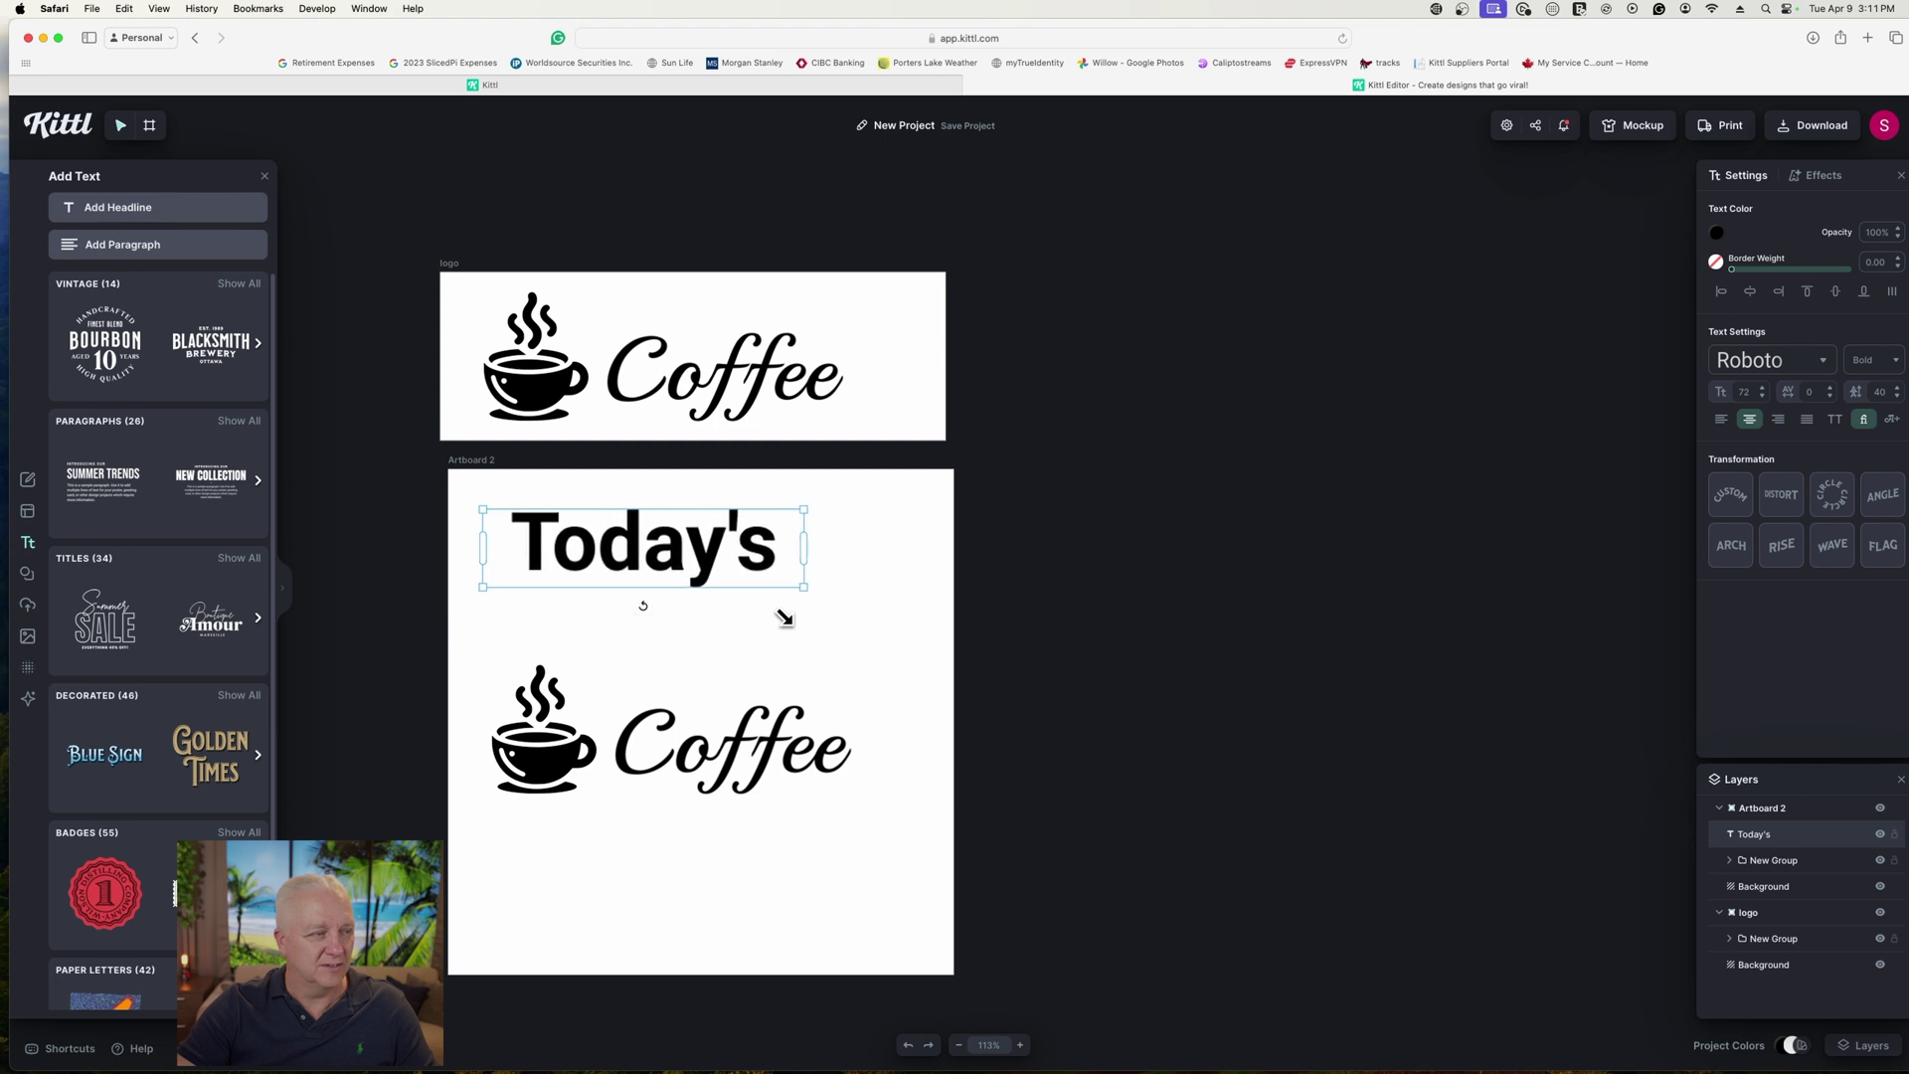
# Step: Move the coffee cup logo group lower on Artboard 2
pyautogui.click(642, 795)
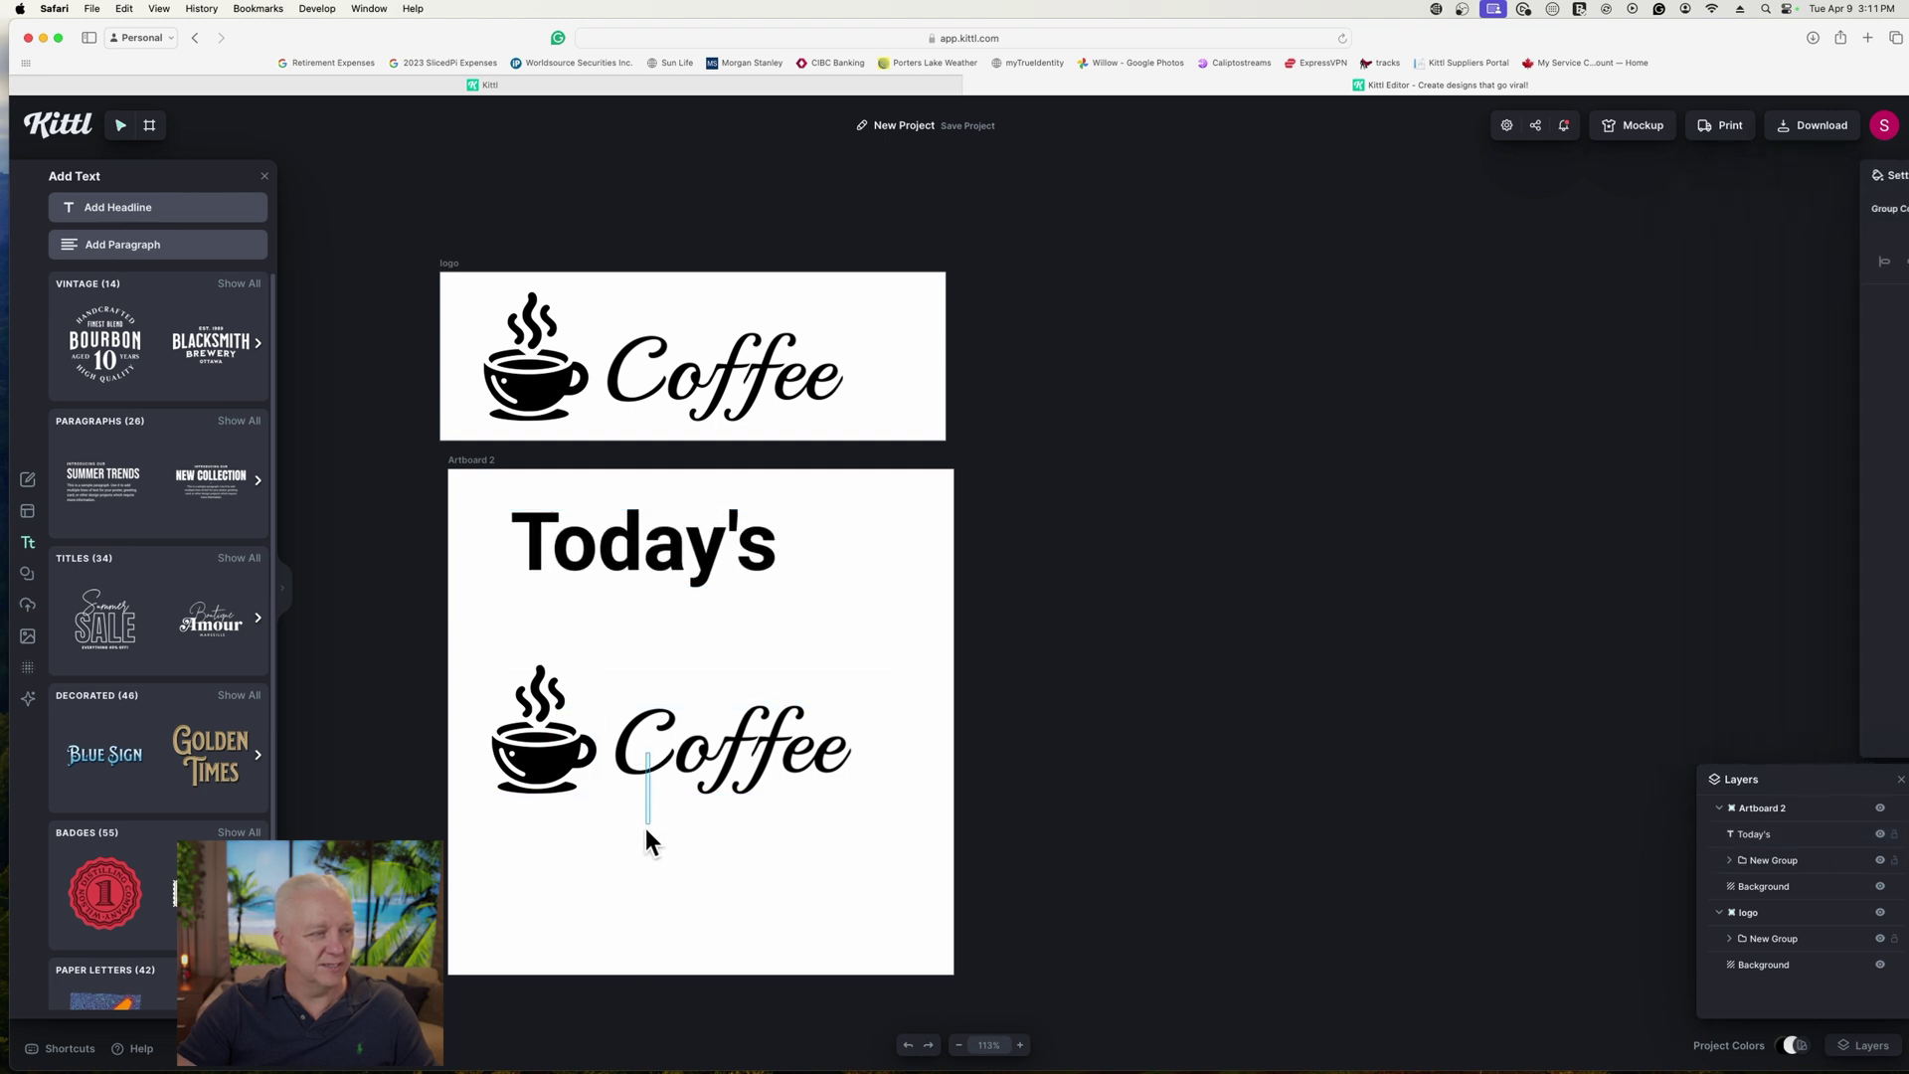
pyautogui.moveTo(665, 765); pyautogui.dragTo(669, 892)
pyautogui.click(669, 641)
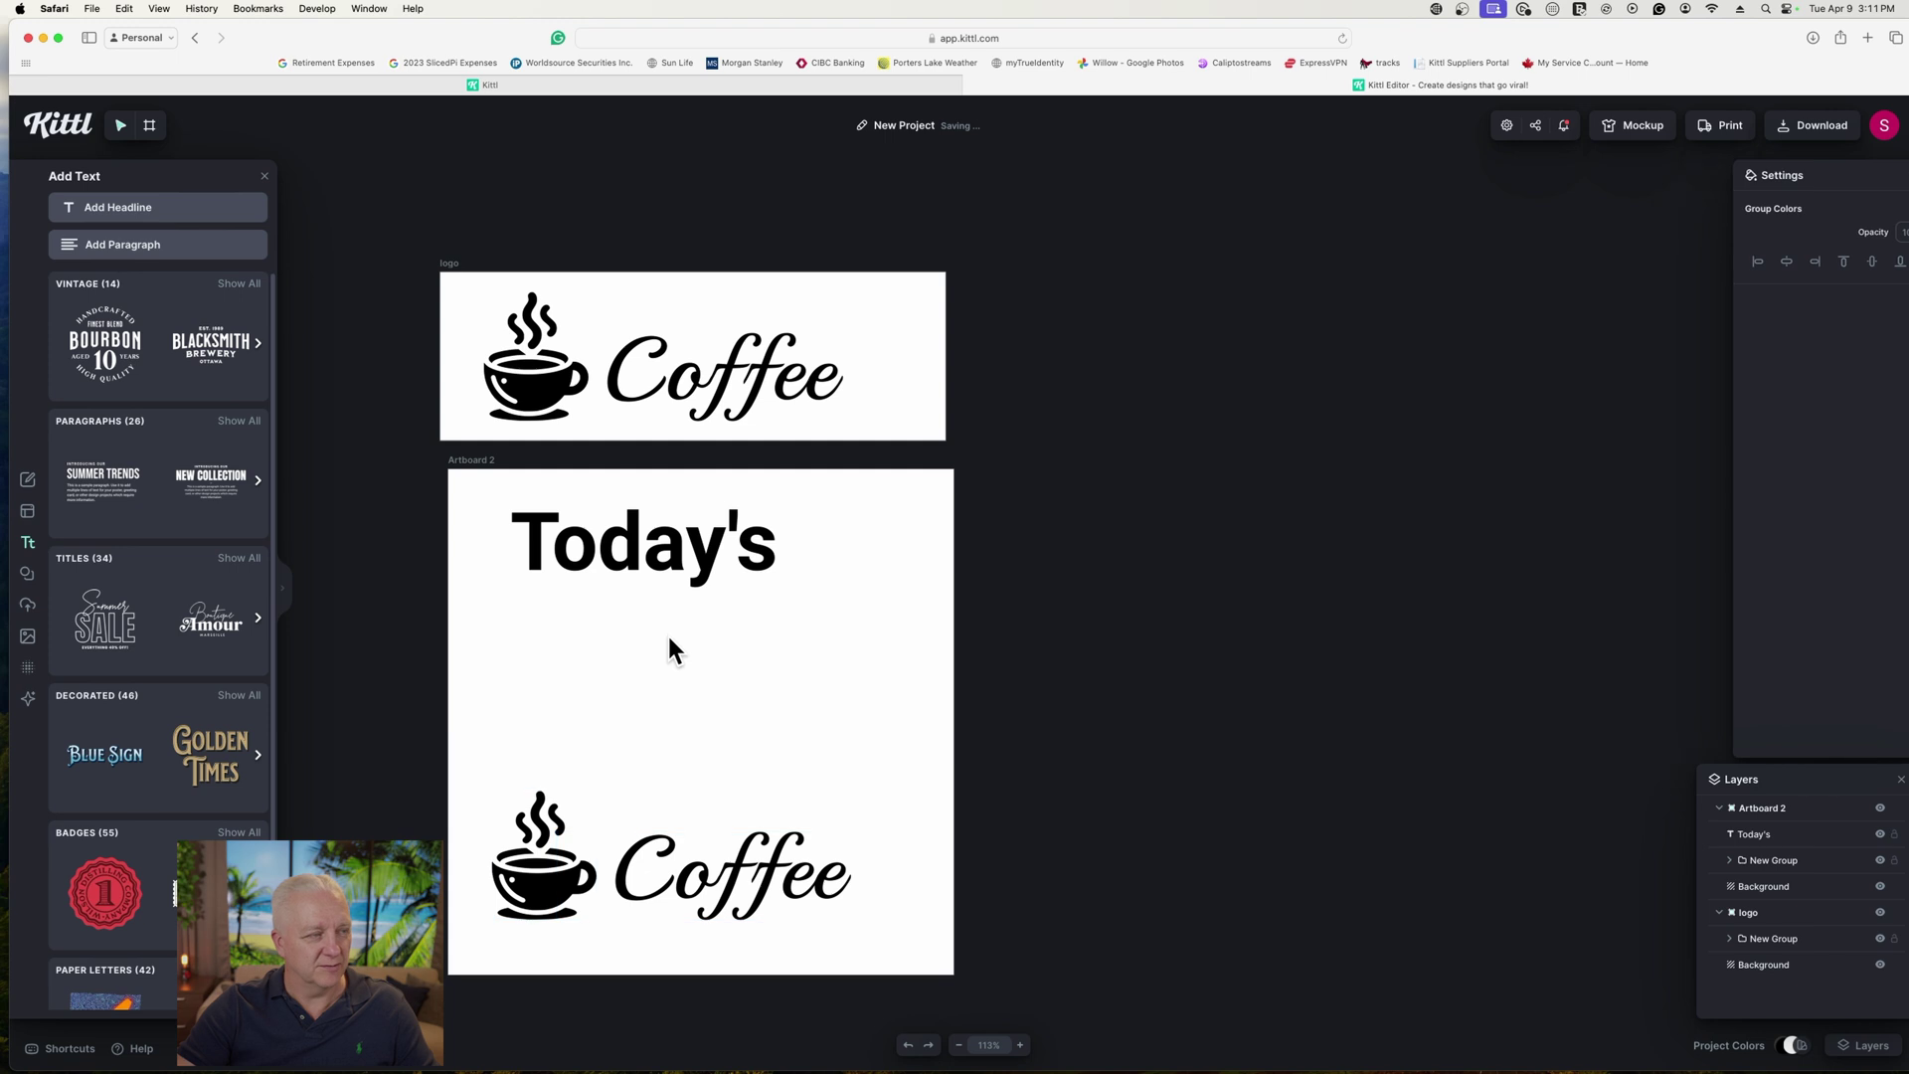
# Step: Paste a copy of the 'Today's' headline
pyautogui.click(627, 537)
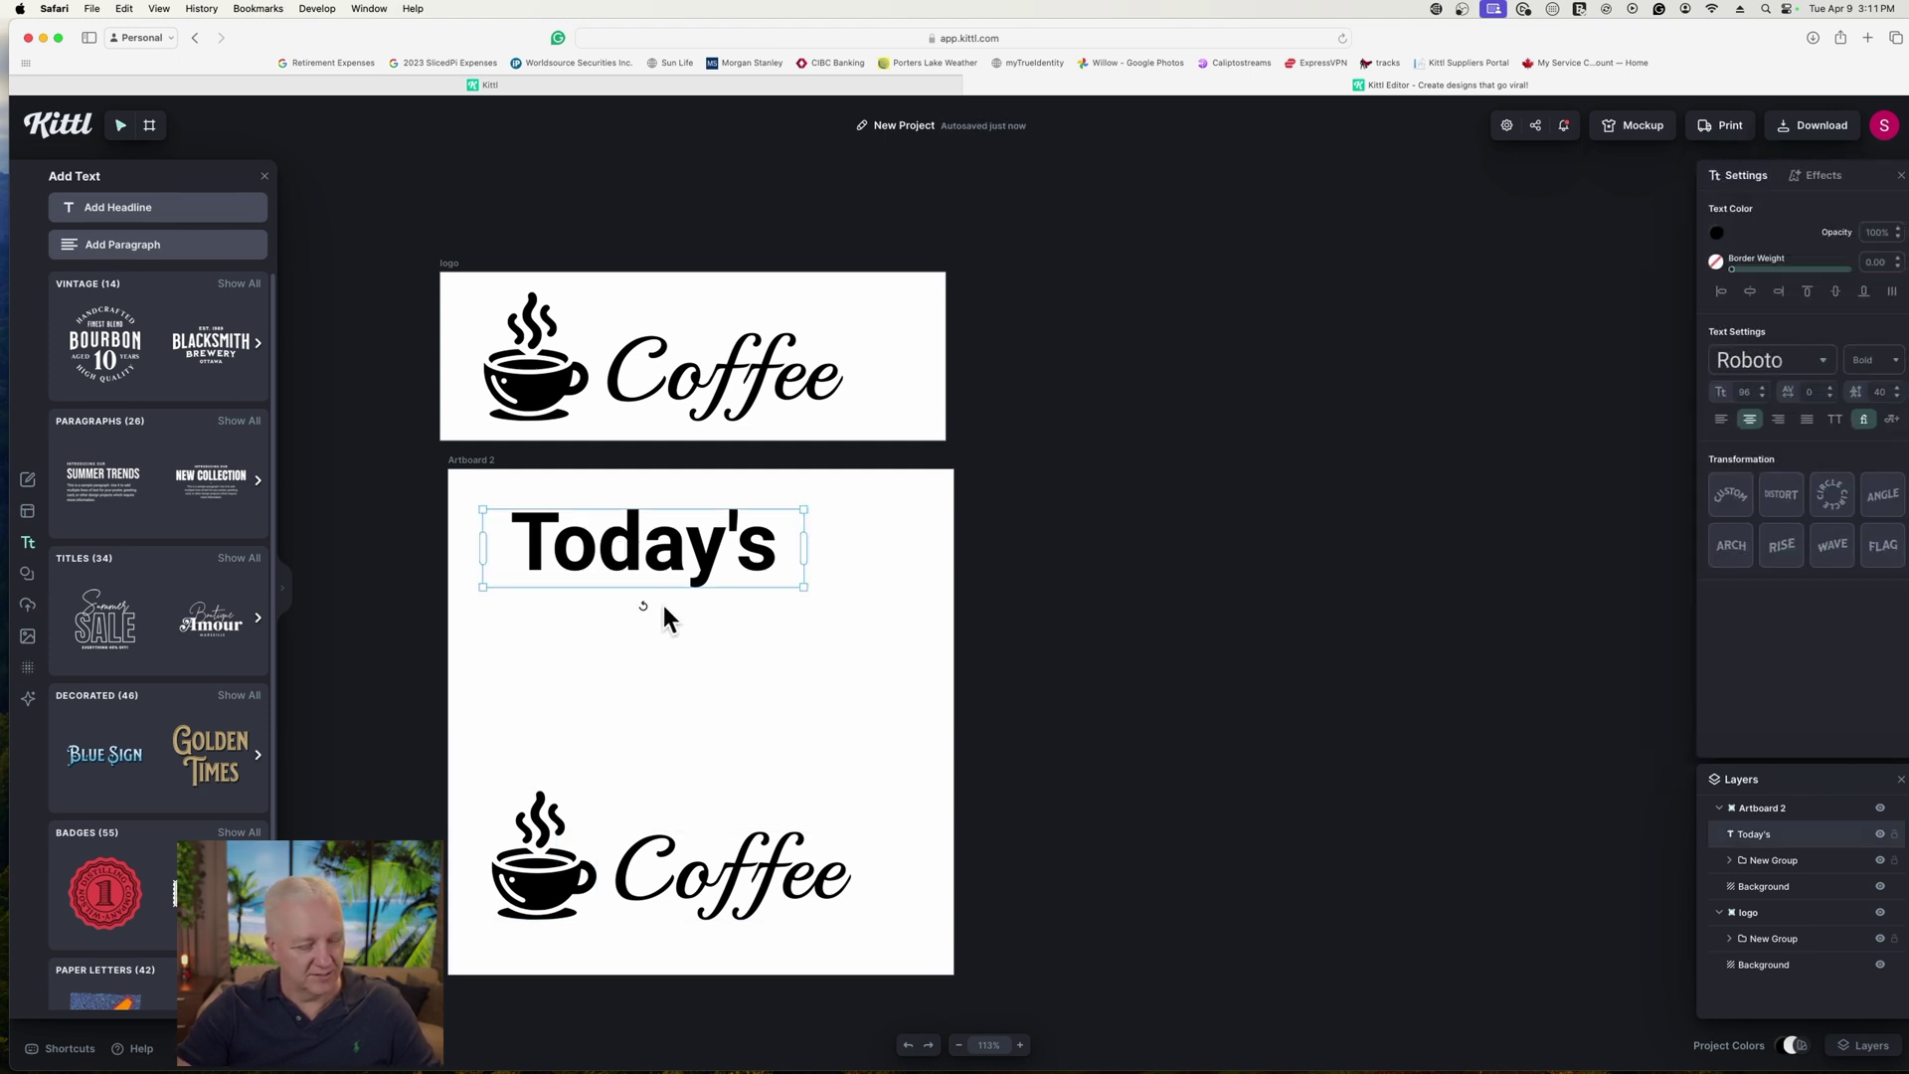
pyautogui.click(667, 627)
pyautogui.press('super+v')
# Step: Move the copy below 'Today's' and retype it as 'Good Mood is Brought to You by'
pyautogui.moveTo(942, 601); pyautogui.dragTo(622, 690)
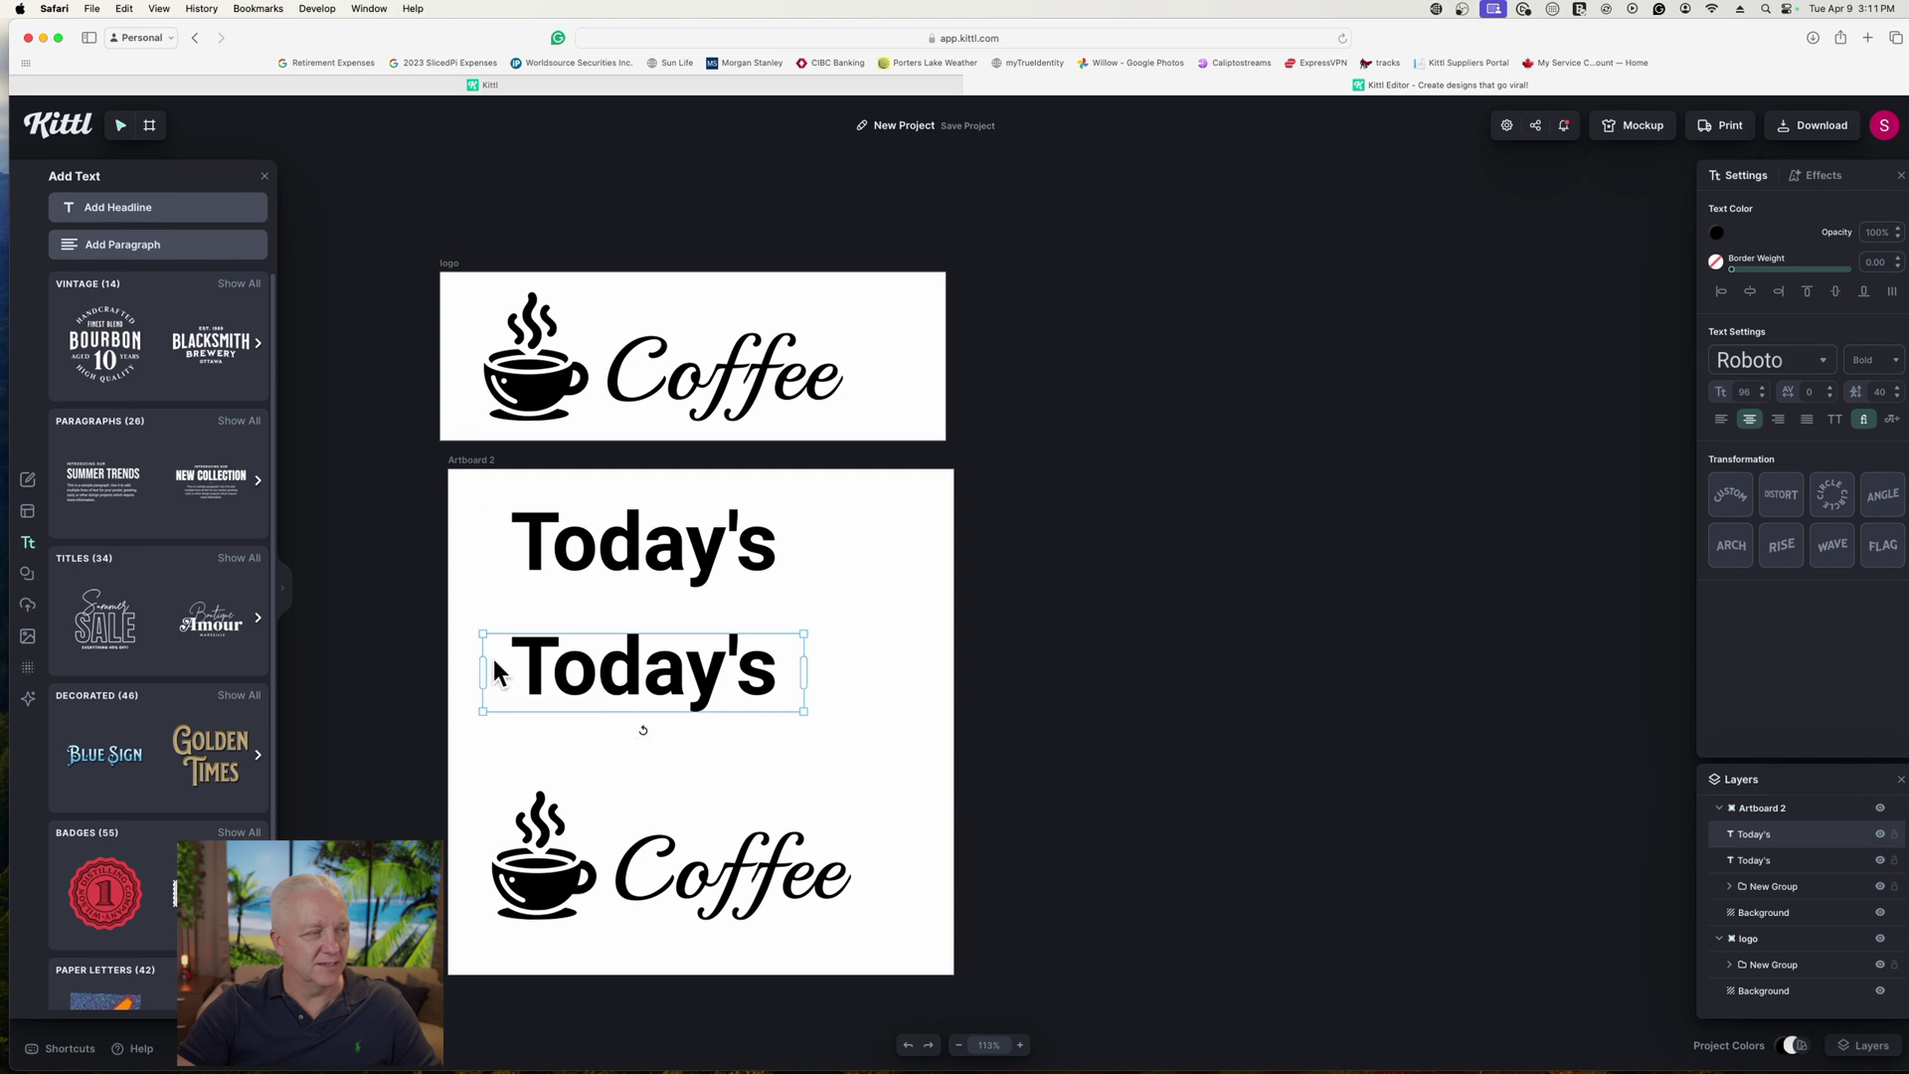
pyautogui.doubleClick(528, 663)
pyautogui.moveTo(515, 665); pyautogui.dragTo(875, 746)
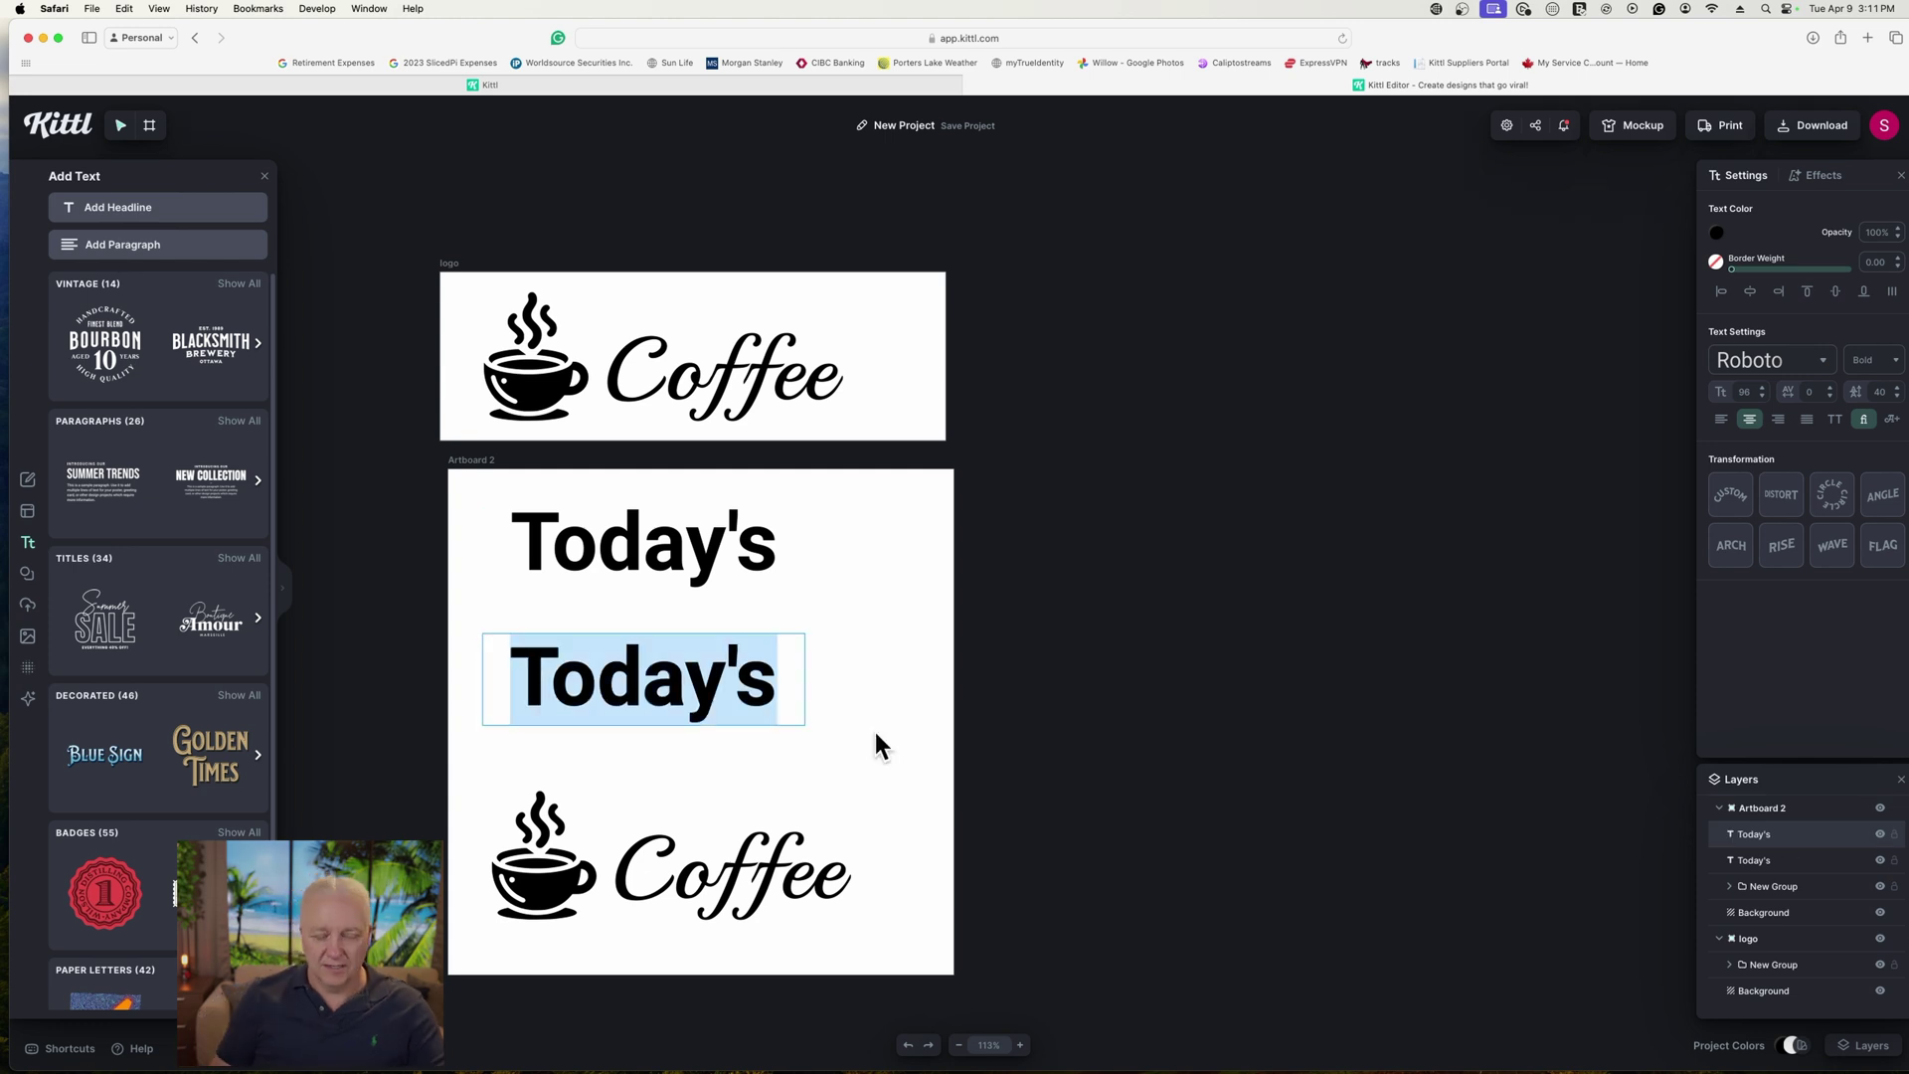
pyautogui.write('Good')
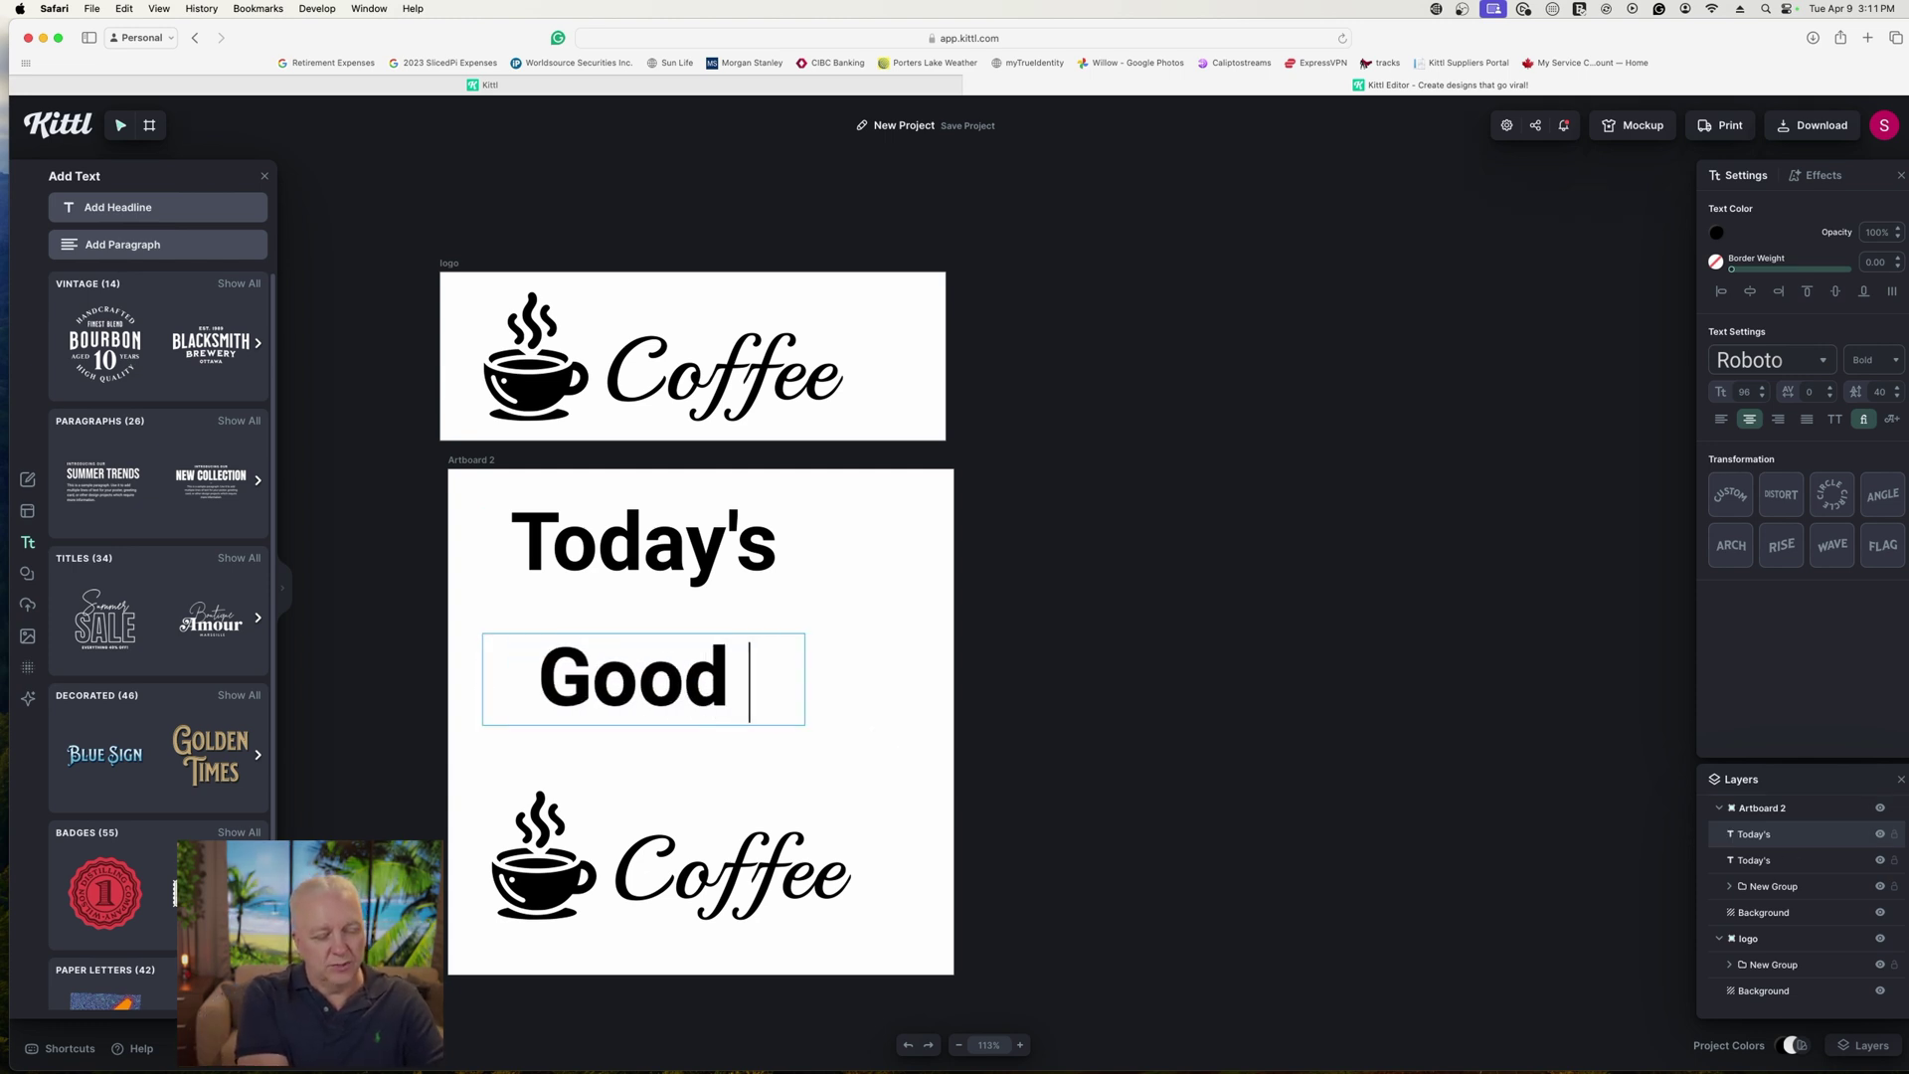
pyautogui.press('Return')
pyautogui.write('Mood is')
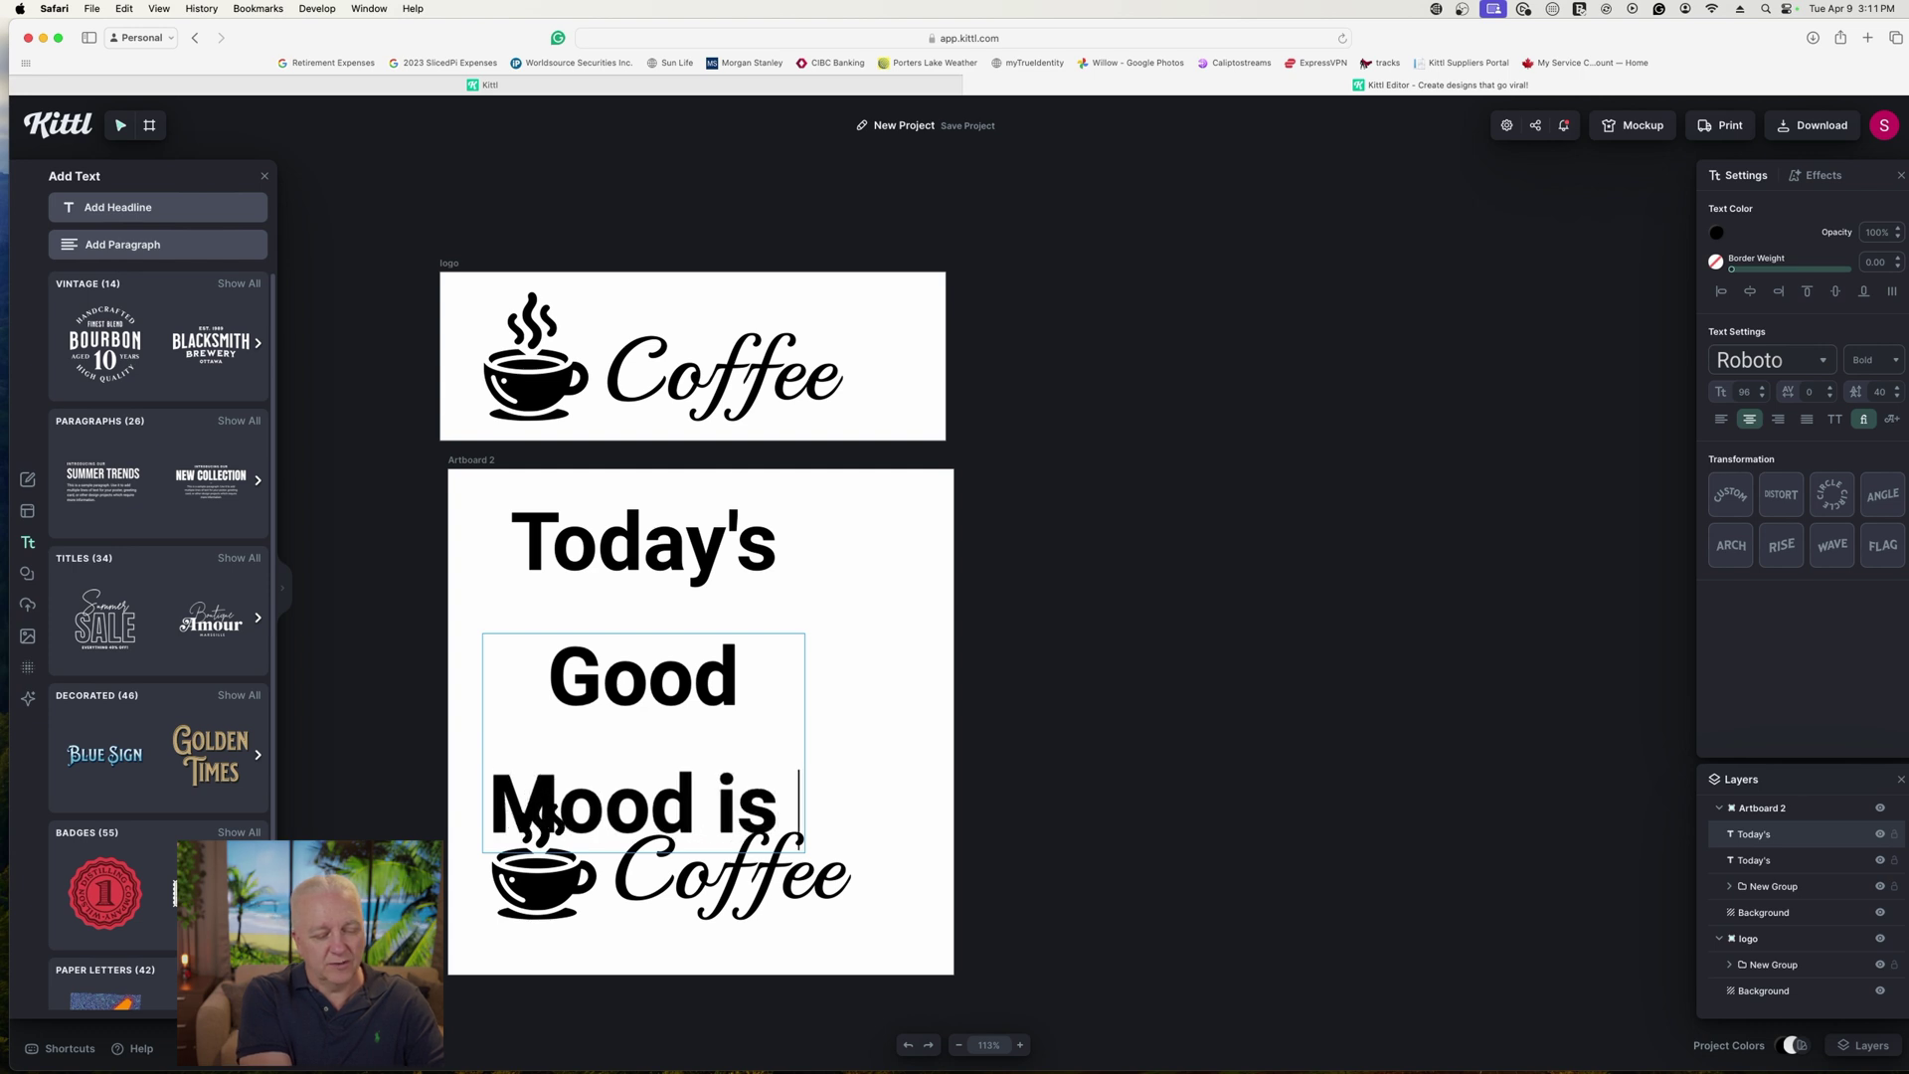
pyautogui.press('Return')
pyautogui.write('Brought')
pyautogui.press('Return')
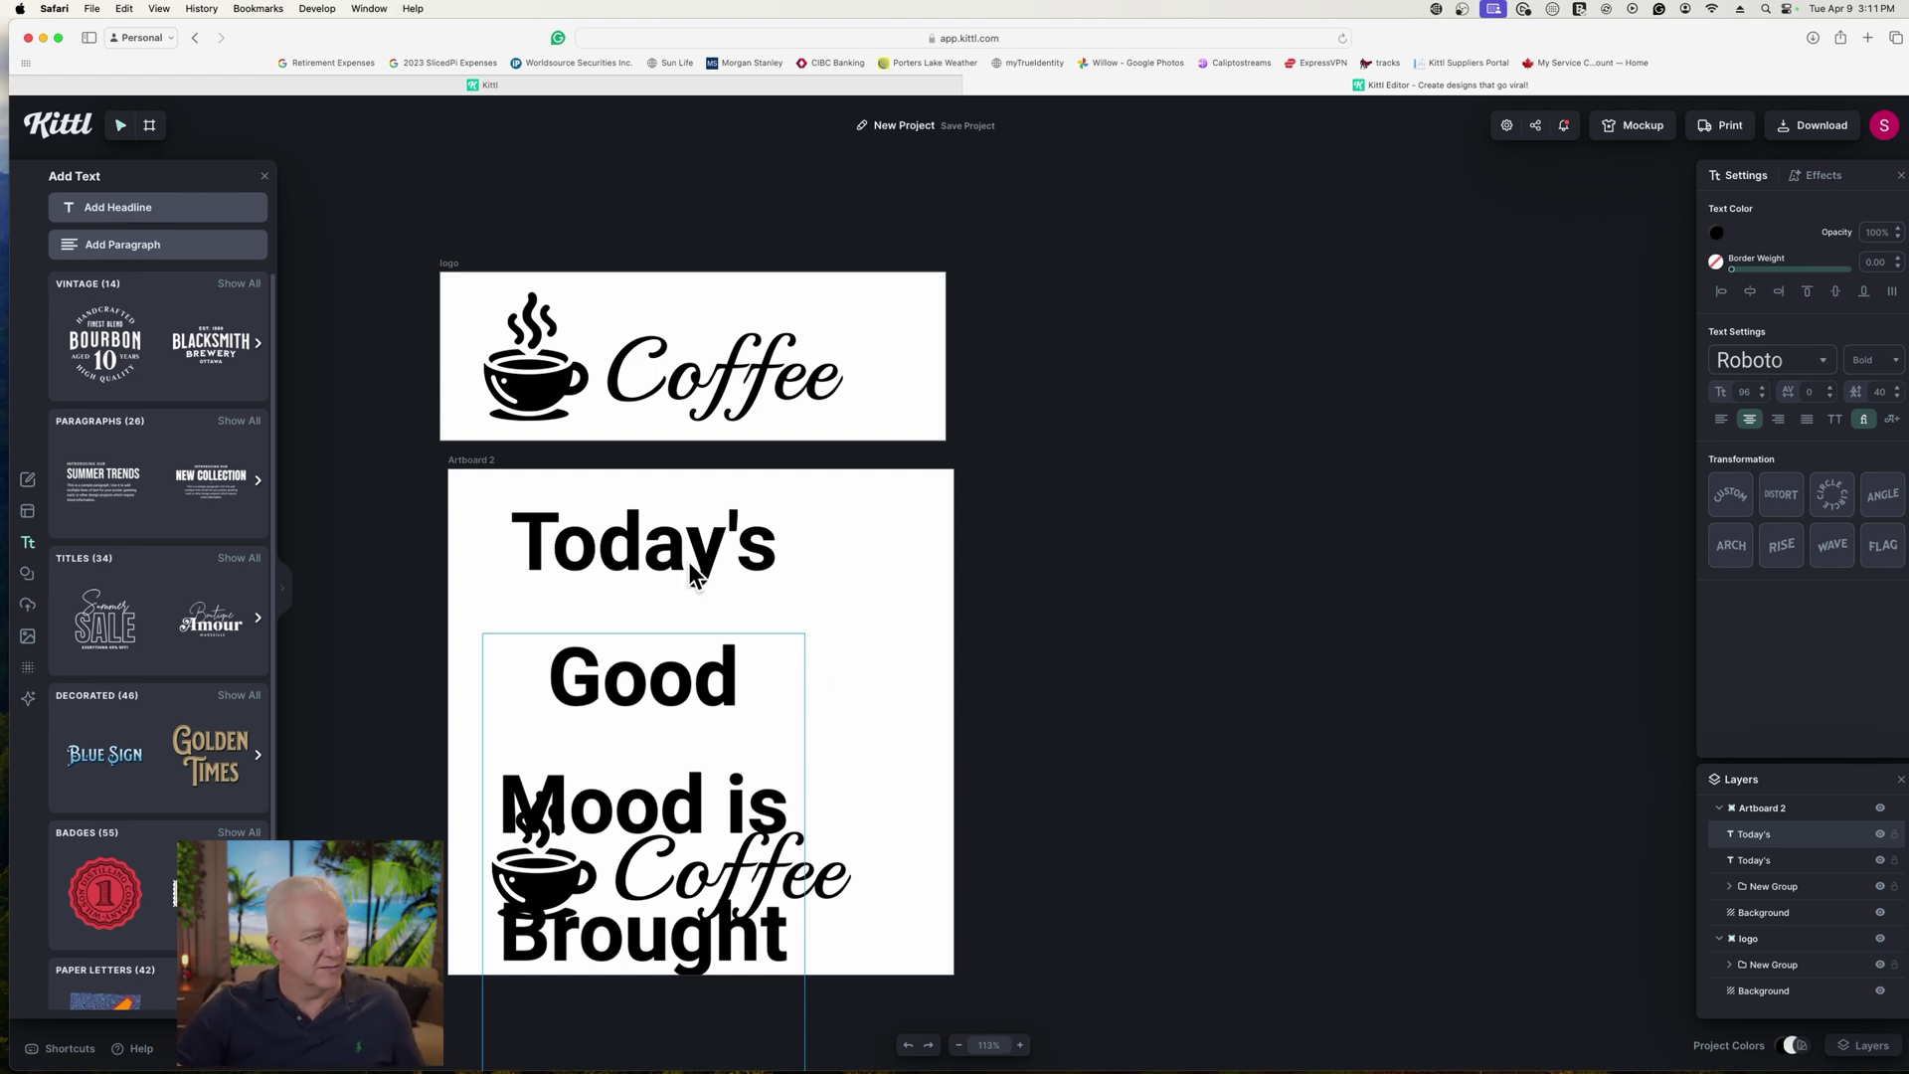
pyautogui.press('Escape')
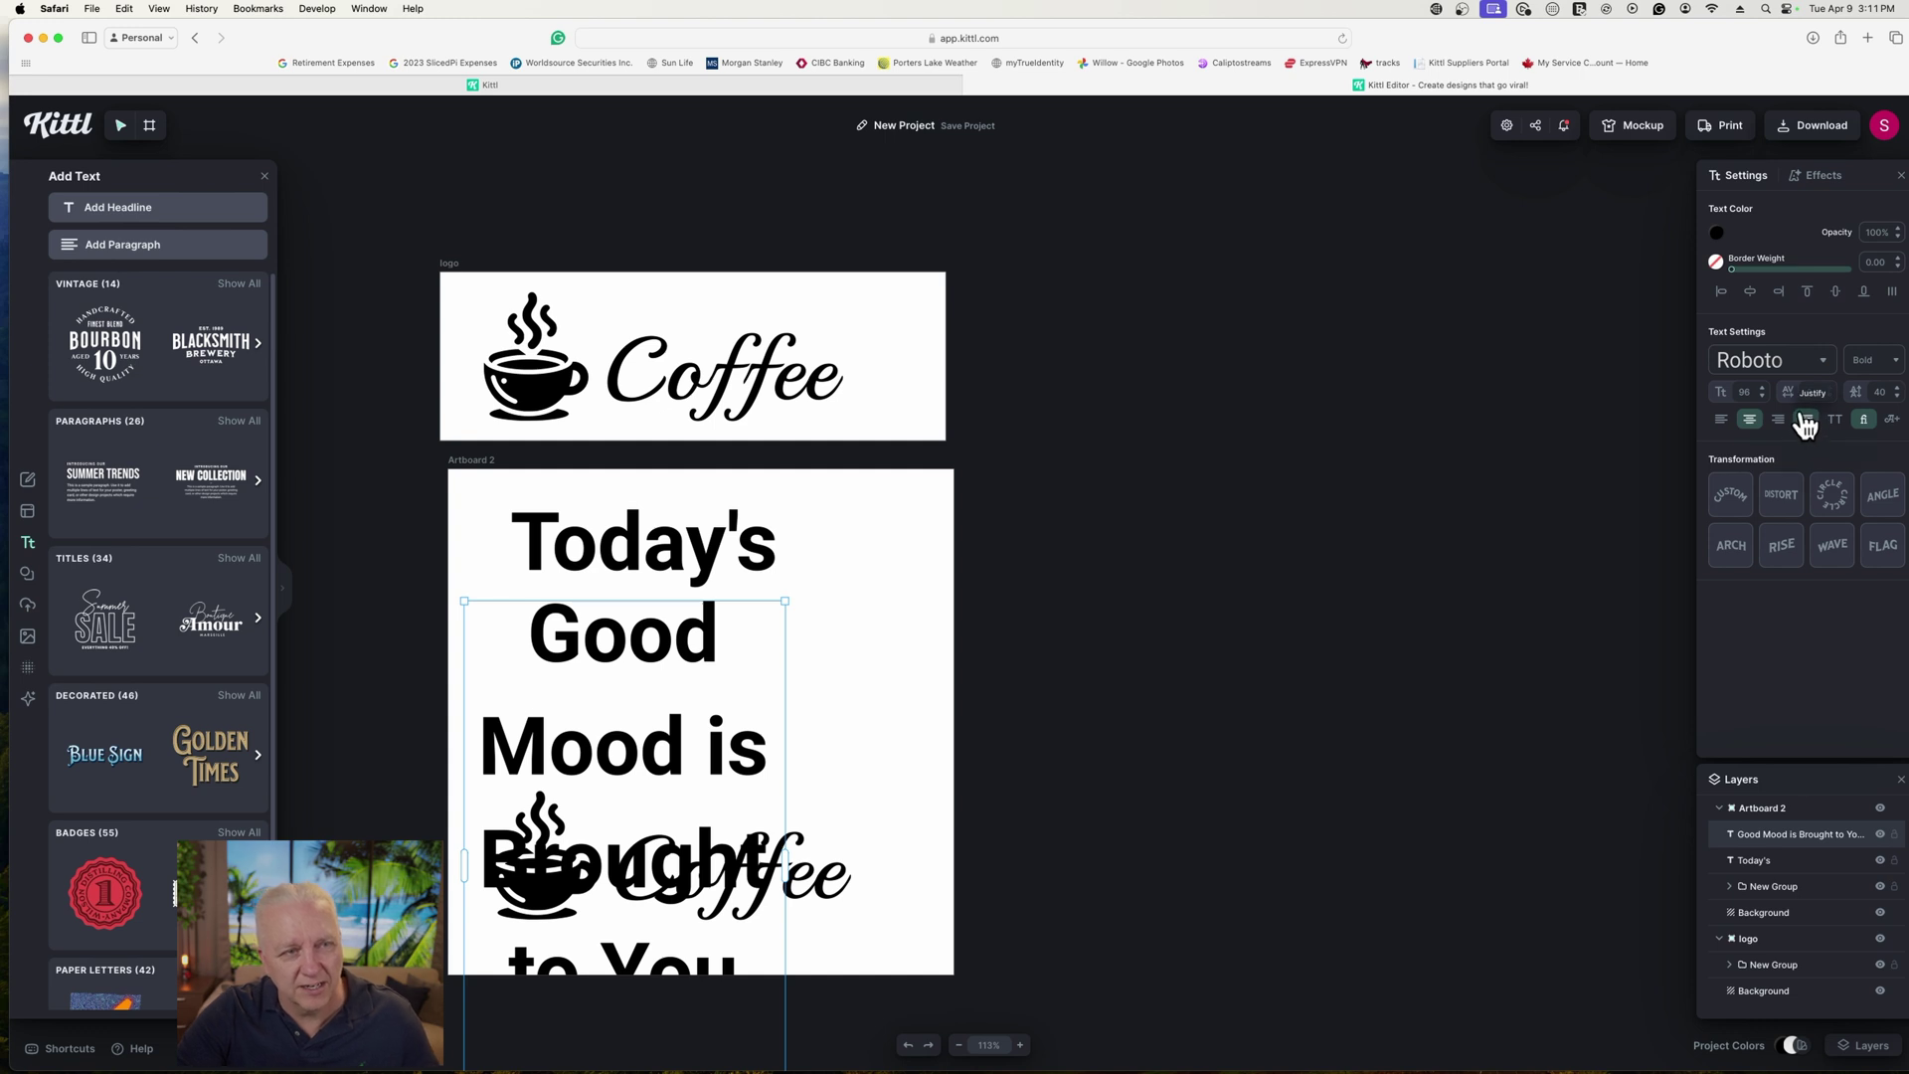
# Step: Shrink the Good Mood text and widen its box so it fits under 'Today's'
pyautogui.click(1763, 398)
pyautogui.click(1763, 398)
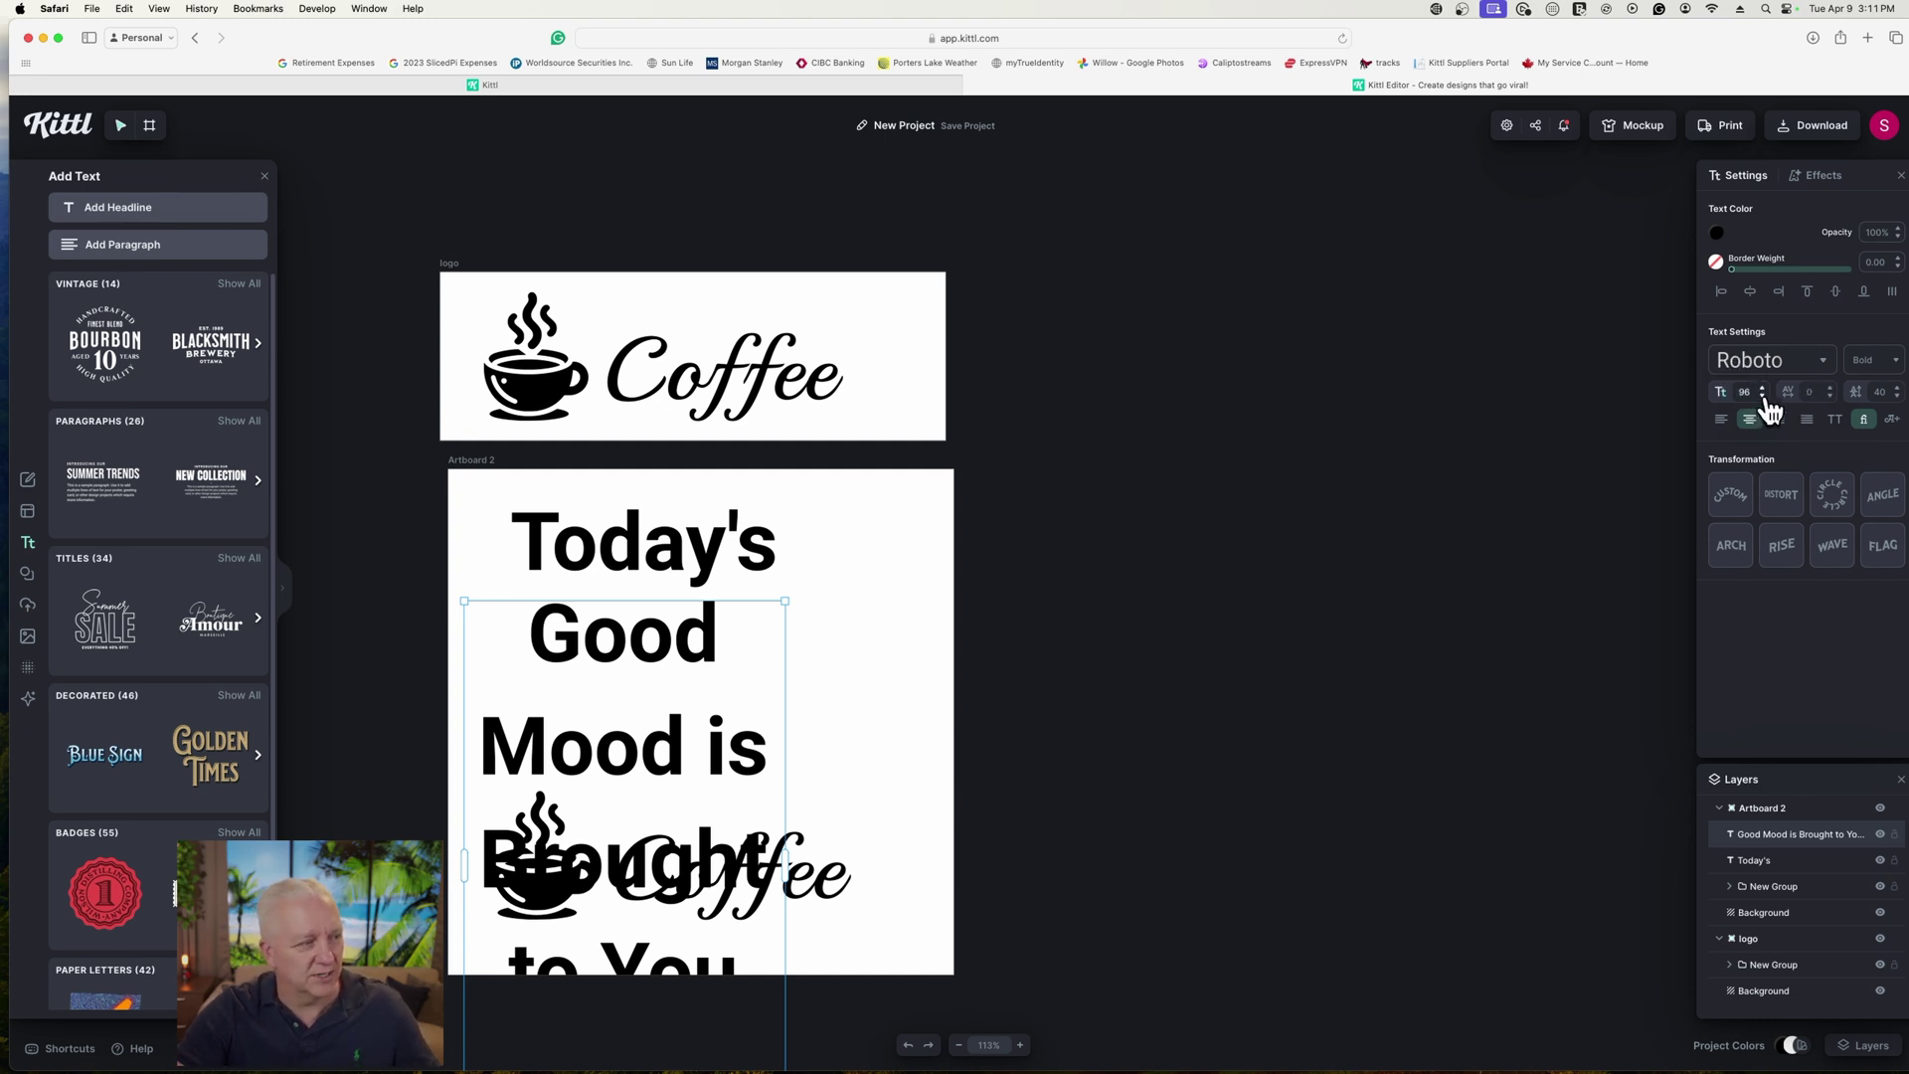
pyautogui.click(1763, 398)
pyautogui.click(1763, 398)
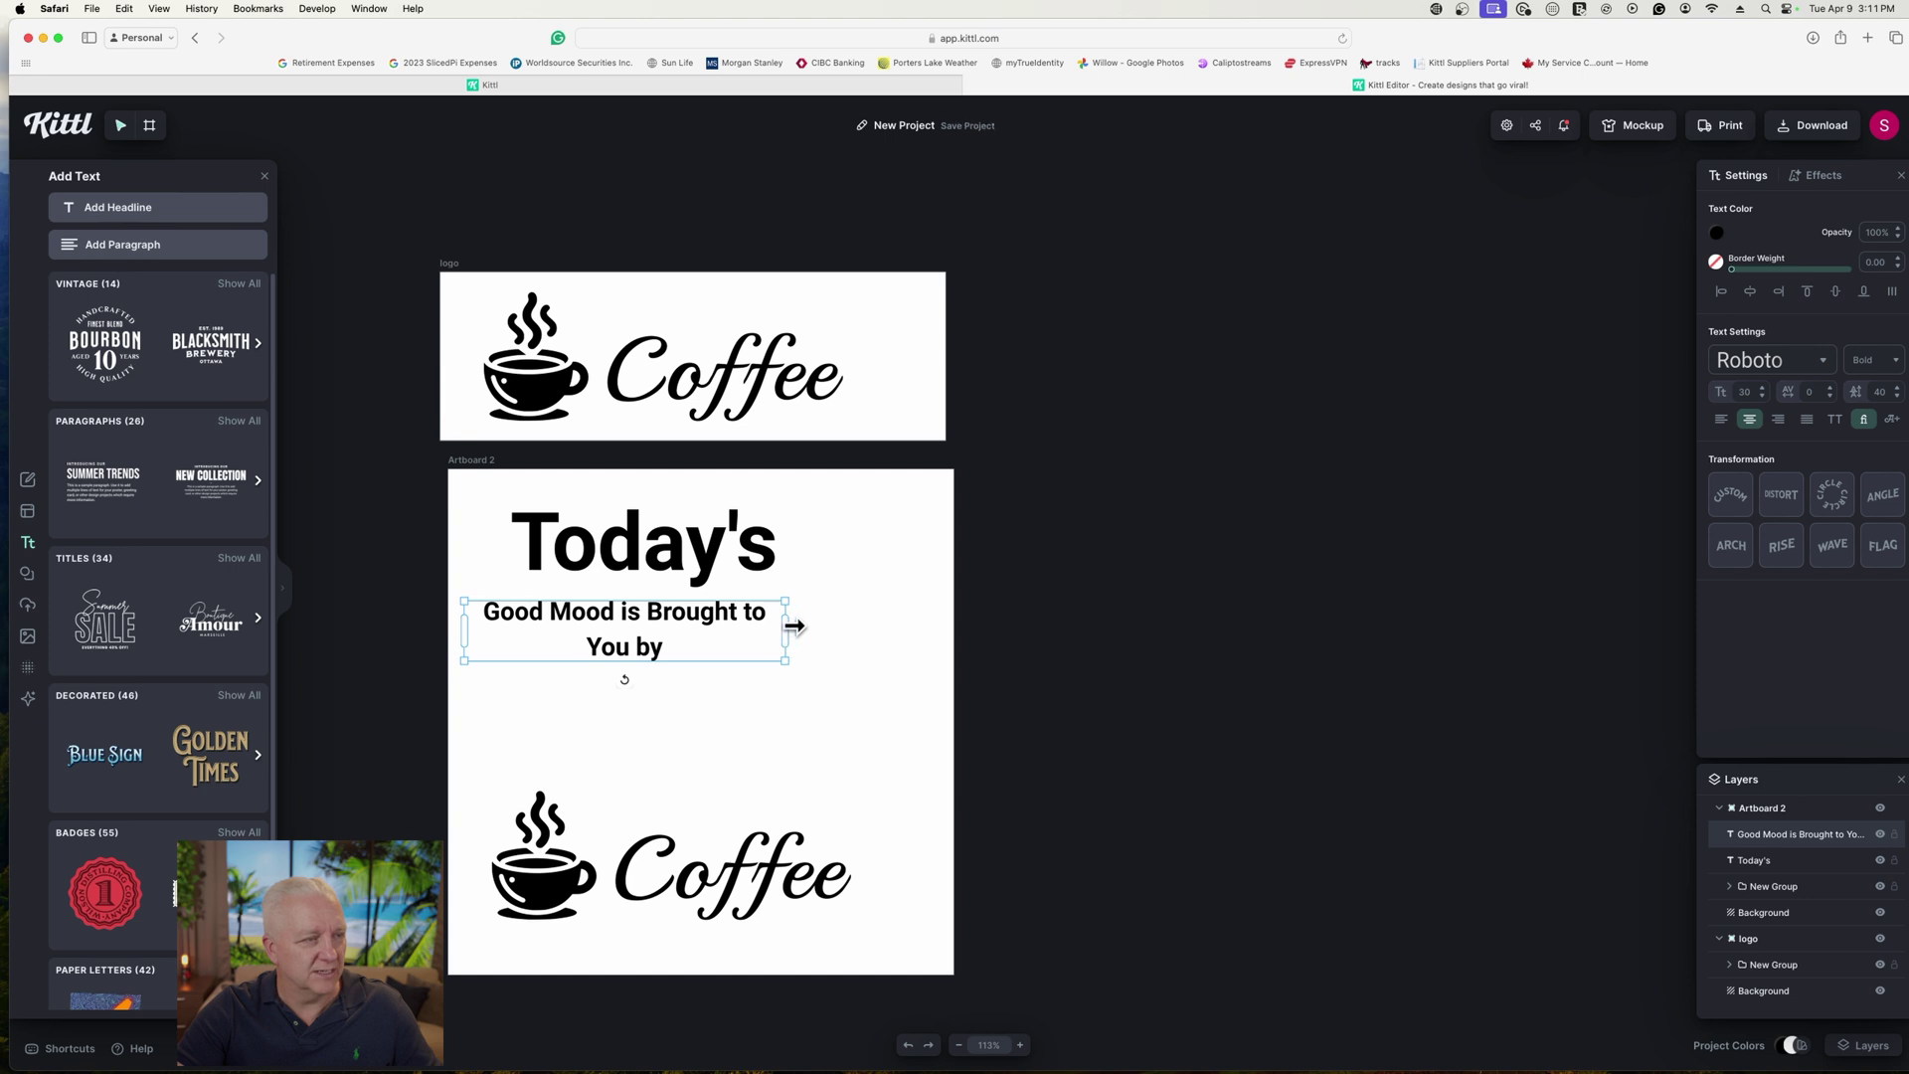
pyautogui.moveTo(792, 626); pyautogui.dragTo(921, 628)
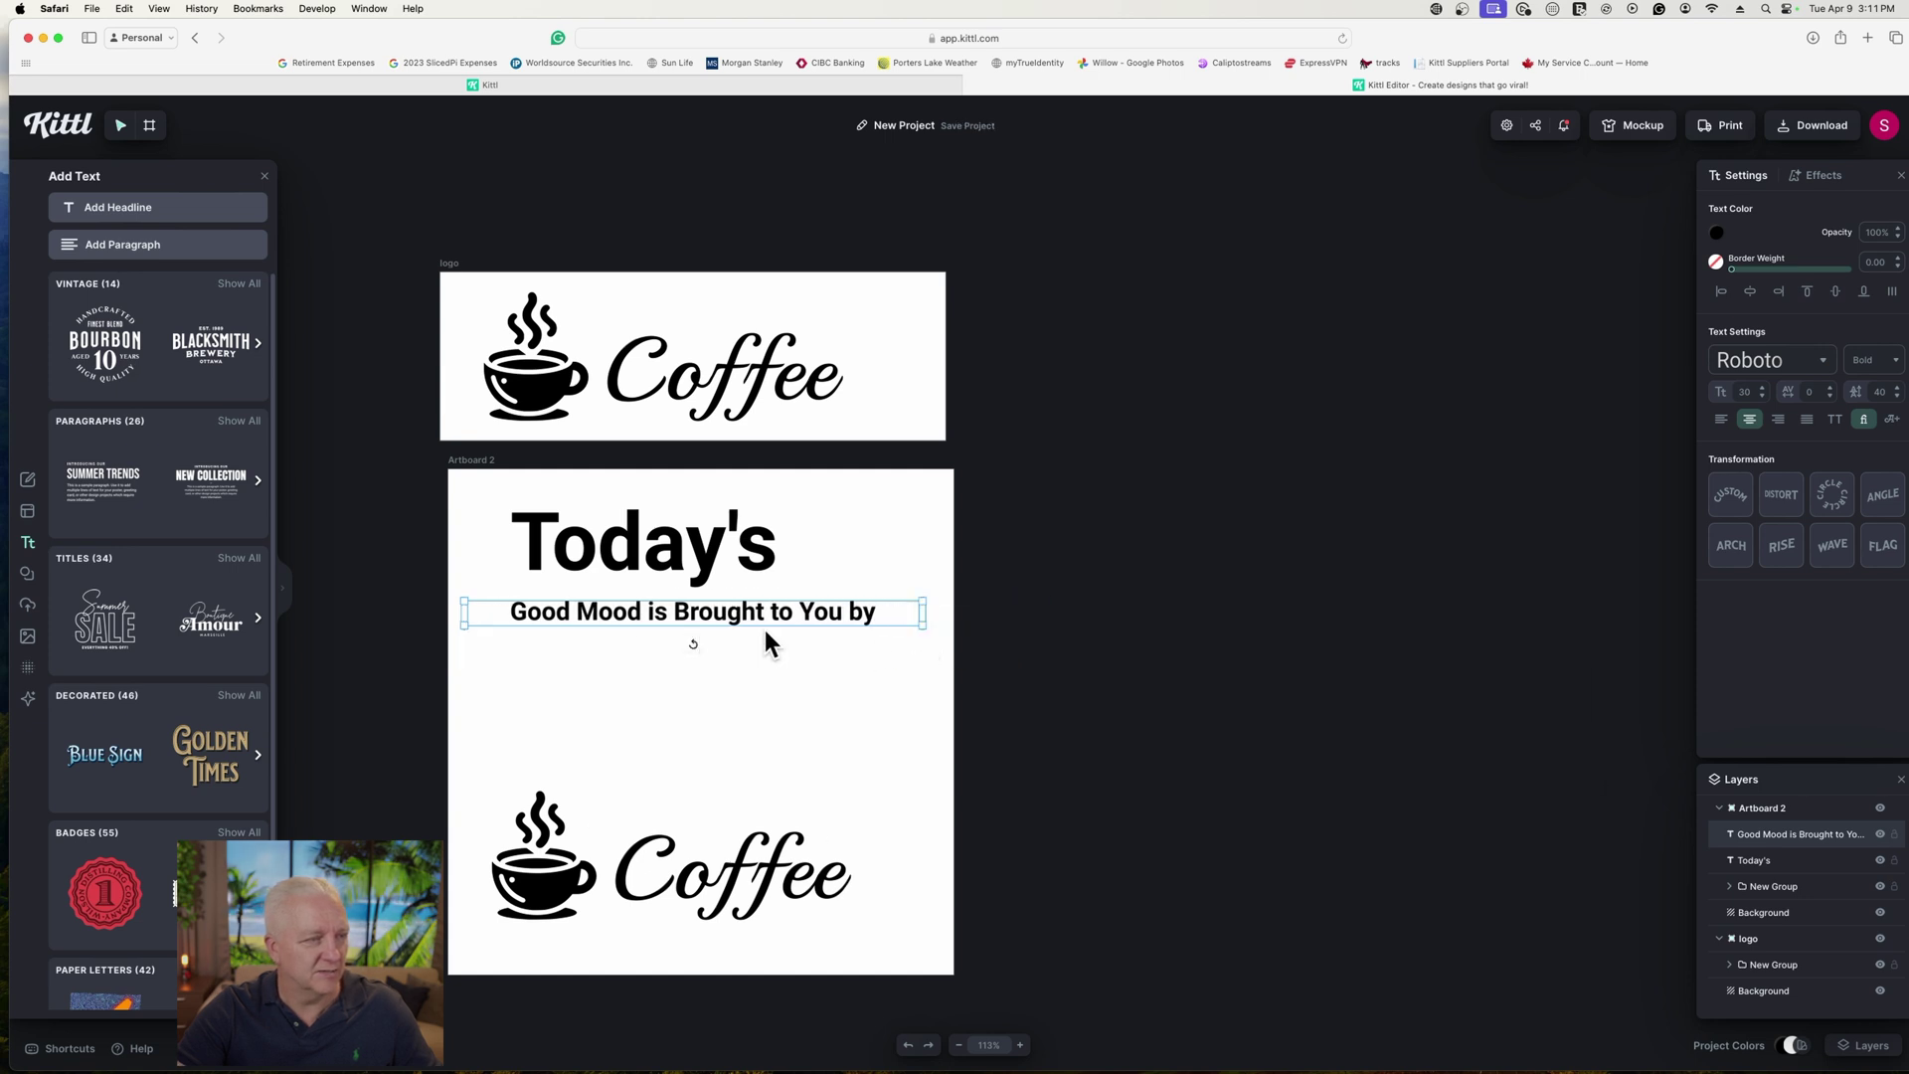
pyautogui.moveTo(921, 626); pyautogui.dragTo(924, 641)
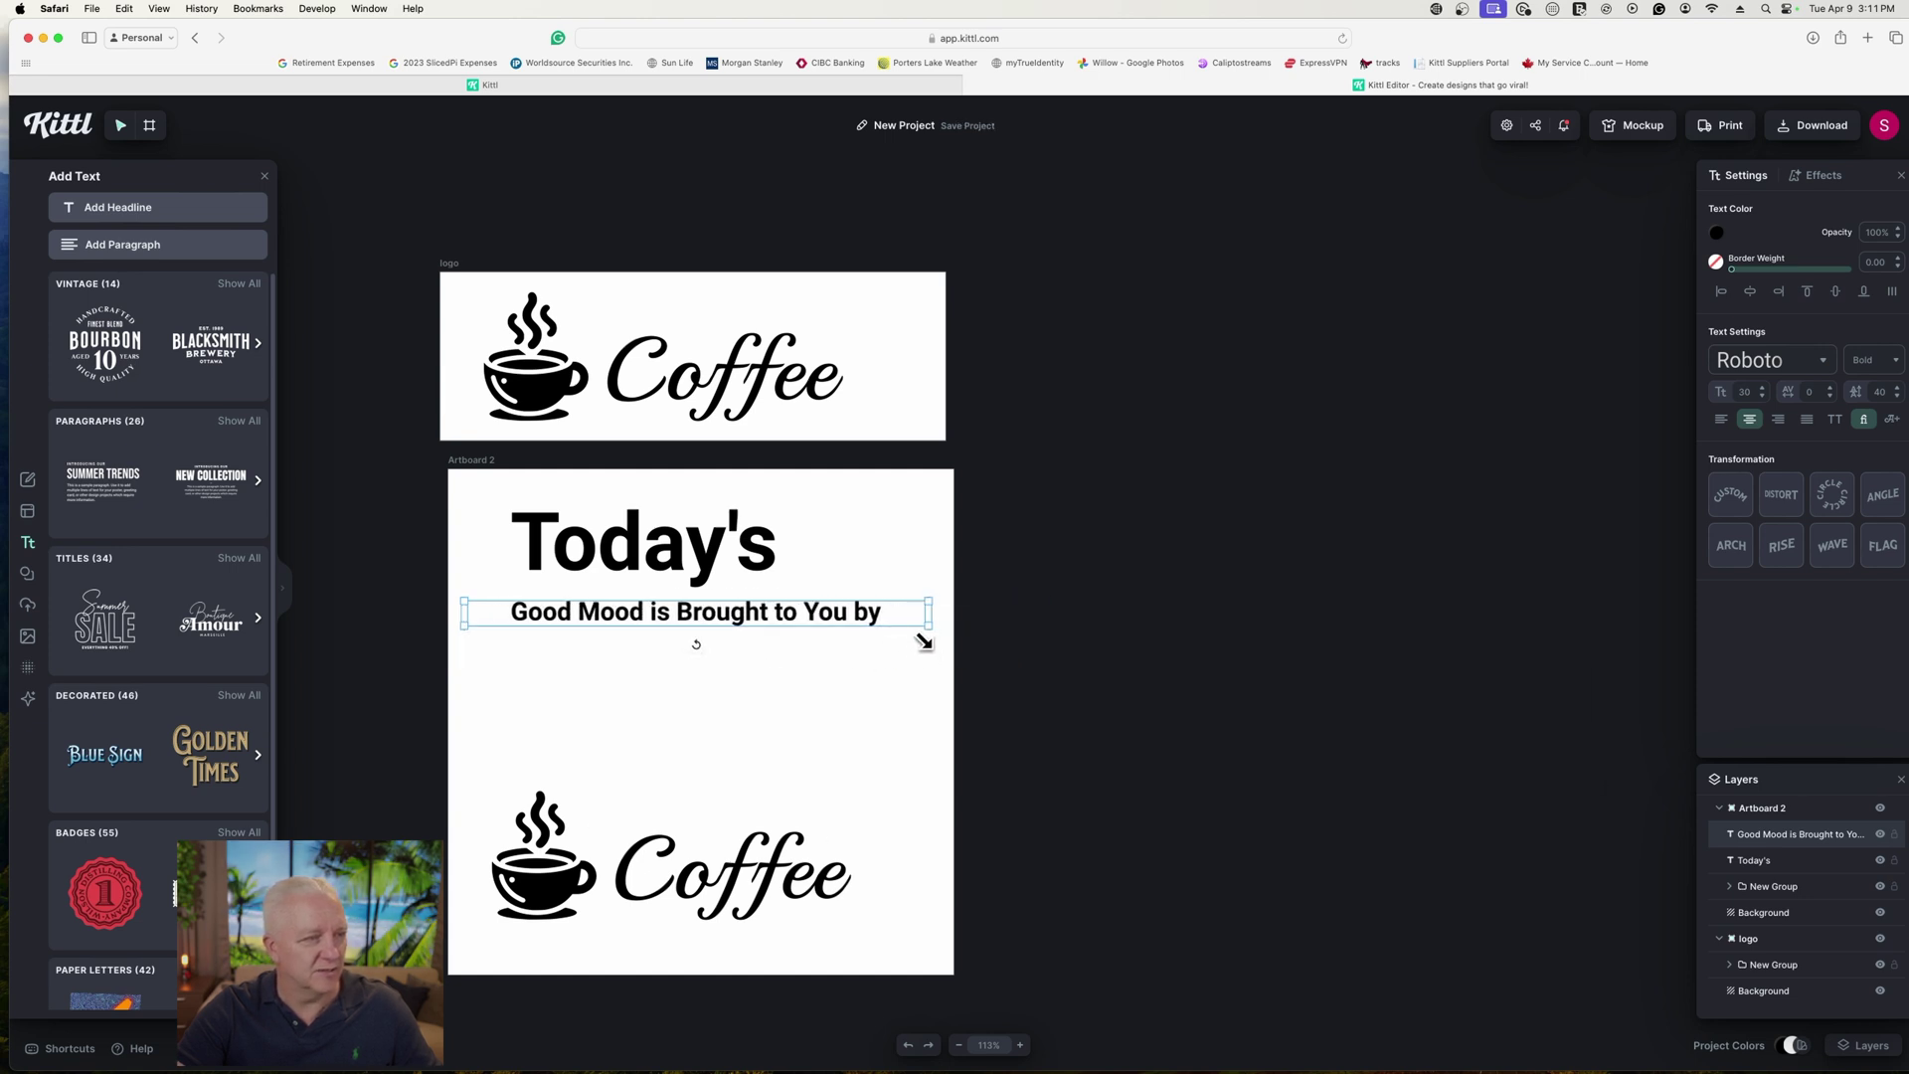
pyautogui.moveTo(731, 610); pyautogui.dragTo(735, 614)
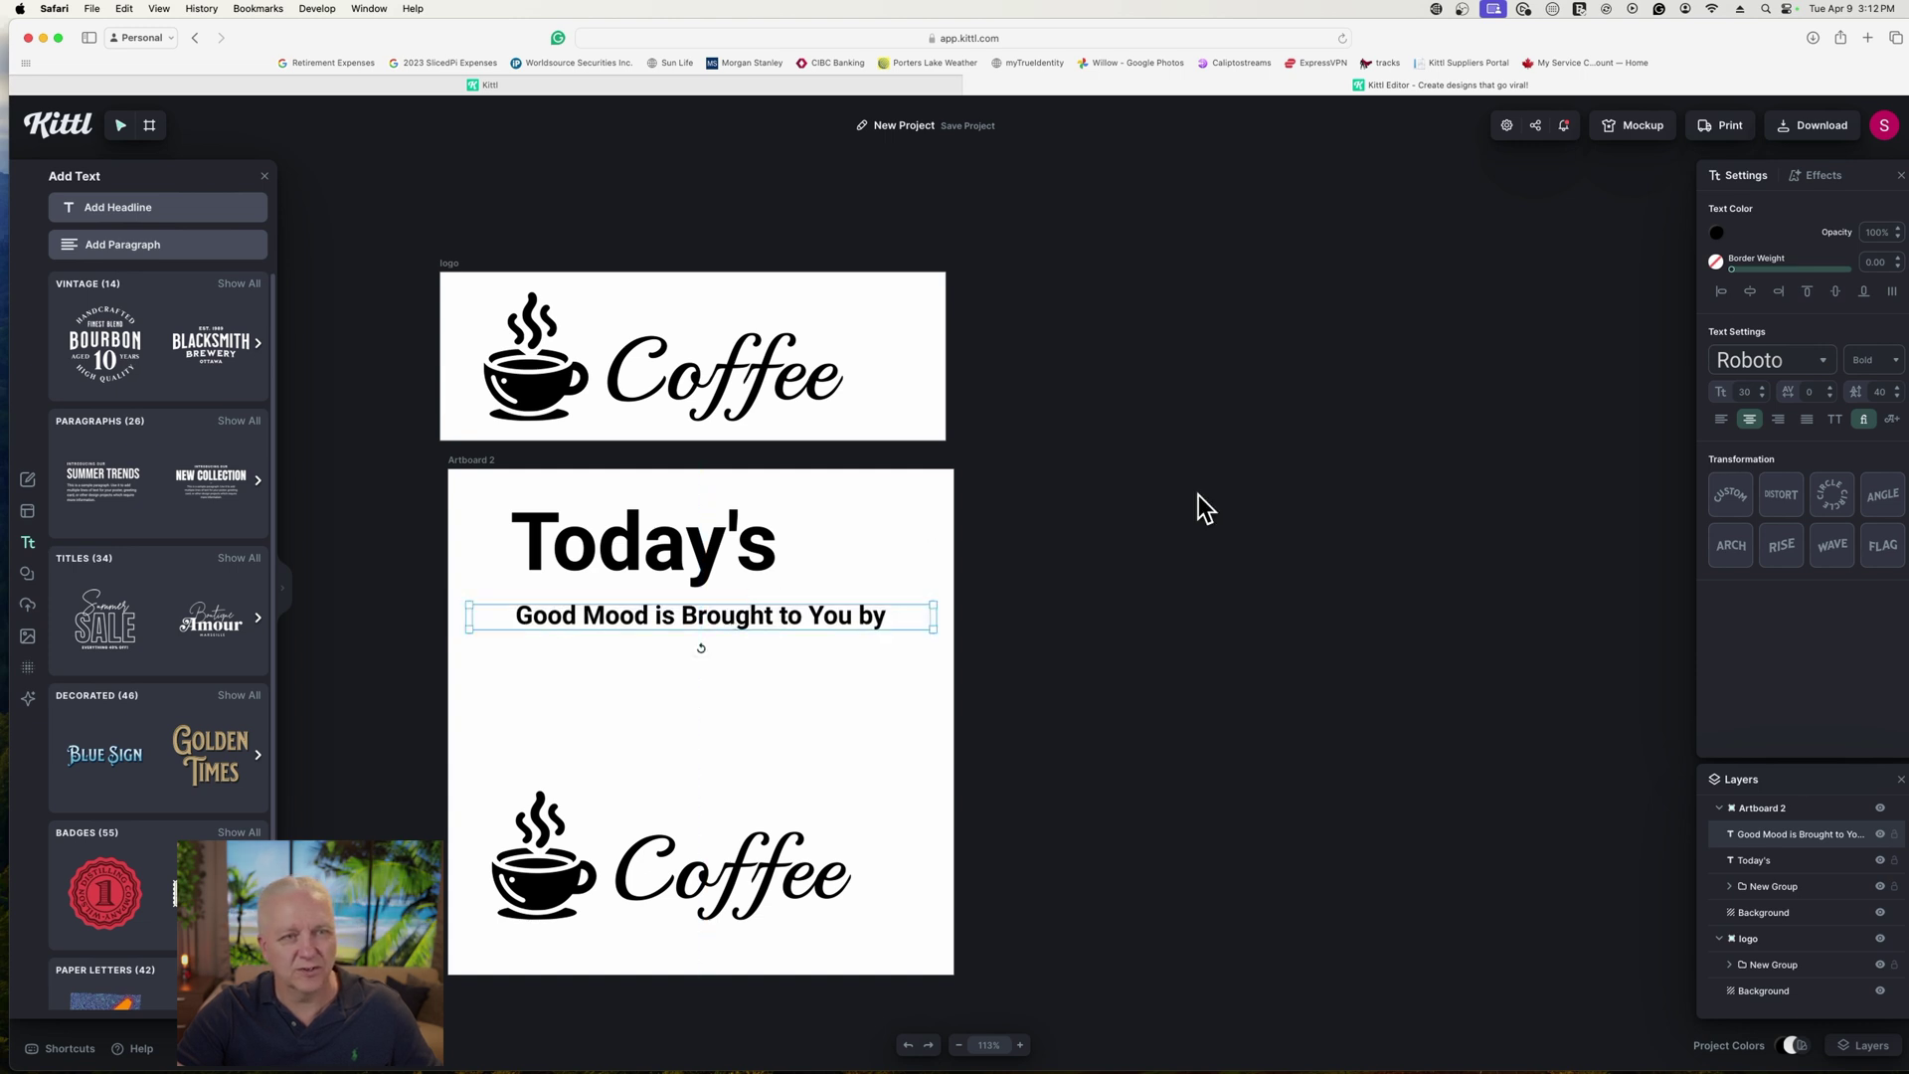
# Step: Raise the Good Mood text size step by step to 50 and shift it slightly lower
pyautogui.click(1763, 387)
pyautogui.click(1763, 386)
pyautogui.click(1763, 387)
pyautogui.click(1763, 387)
pyautogui.click(1763, 387)
pyautogui.click(1766, 389)
pyautogui.click(1766, 389)
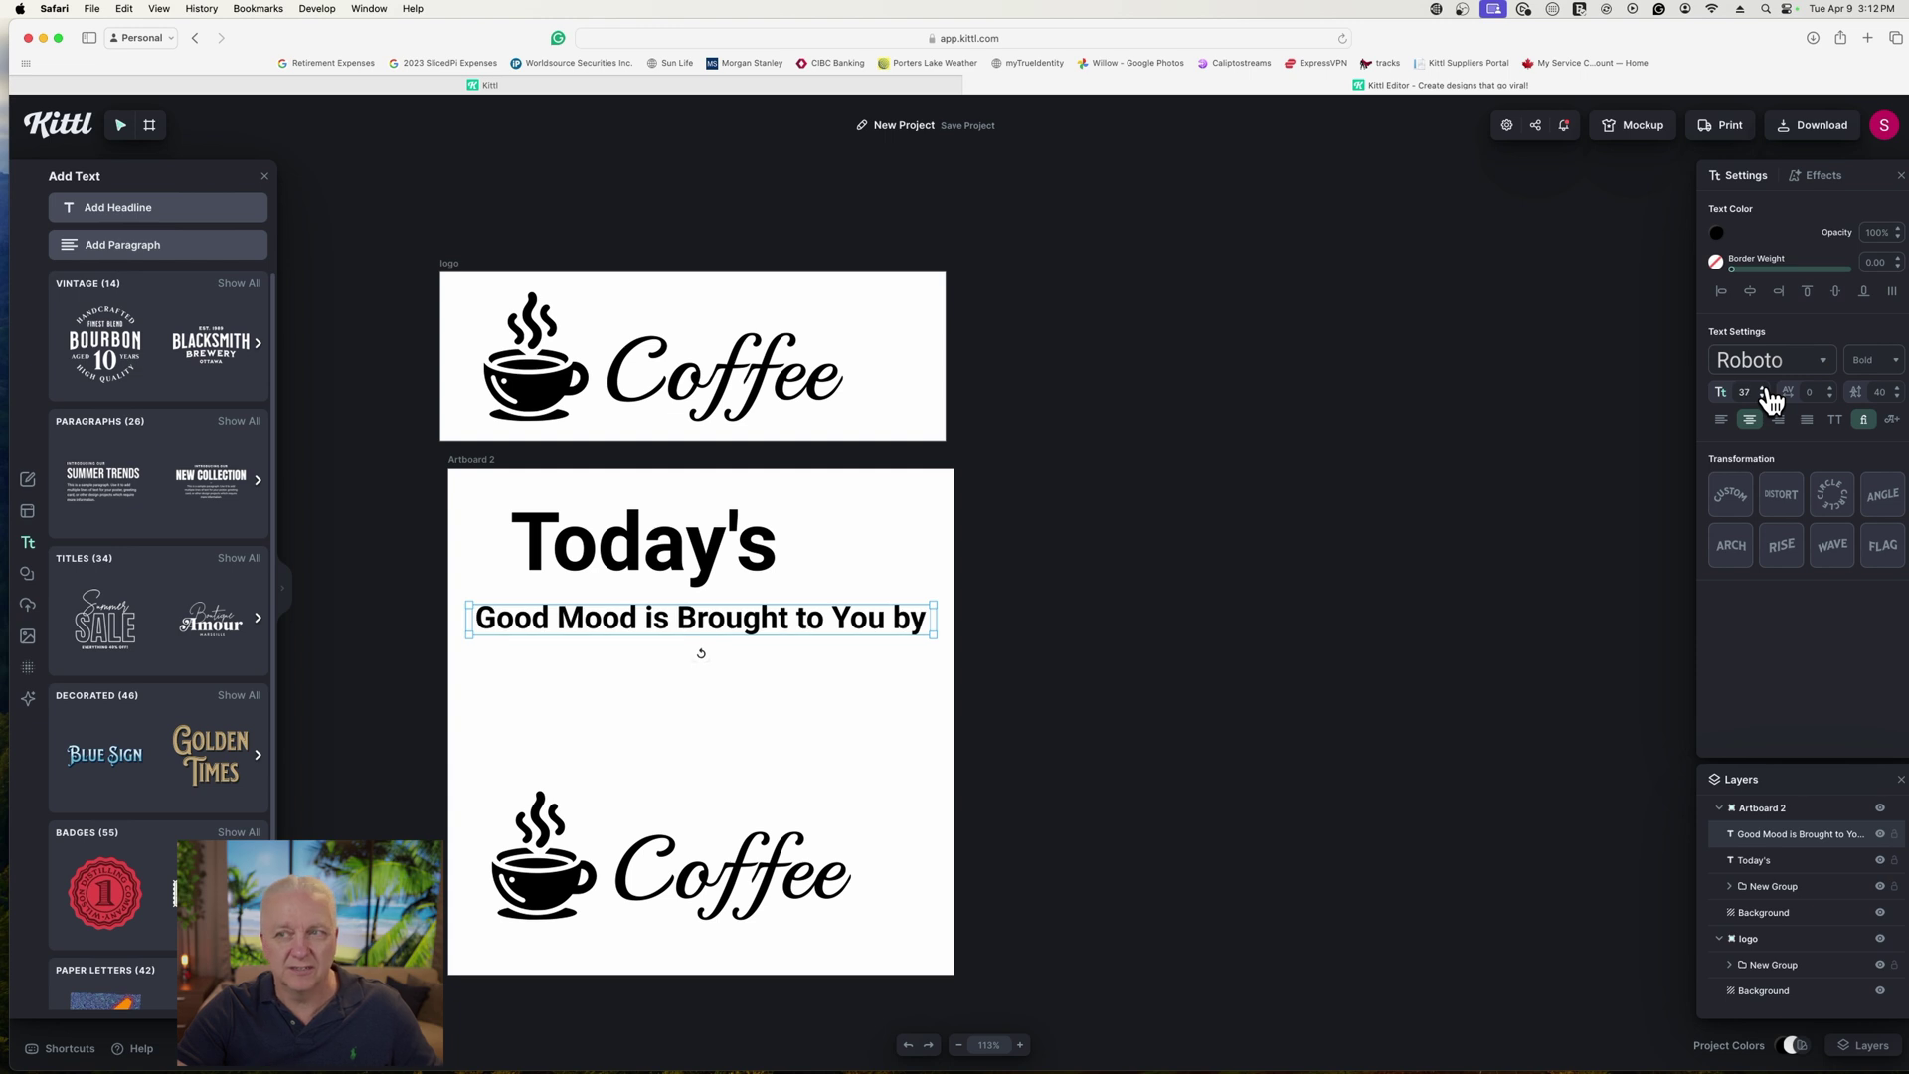
pyautogui.click(1766, 389)
pyautogui.click(1766, 389)
pyautogui.click(1766, 389)
pyautogui.click(1768, 389)
pyautogui.click(1767, 389)
pyautogui.click(1767, 389)
pyautogui.click(1767, 389)
pyautogui.click(1767, 389)
pyautogui.click(1767, 389)
pyautogui.click(1767, 389)
pyautogui.click(1767, 389)
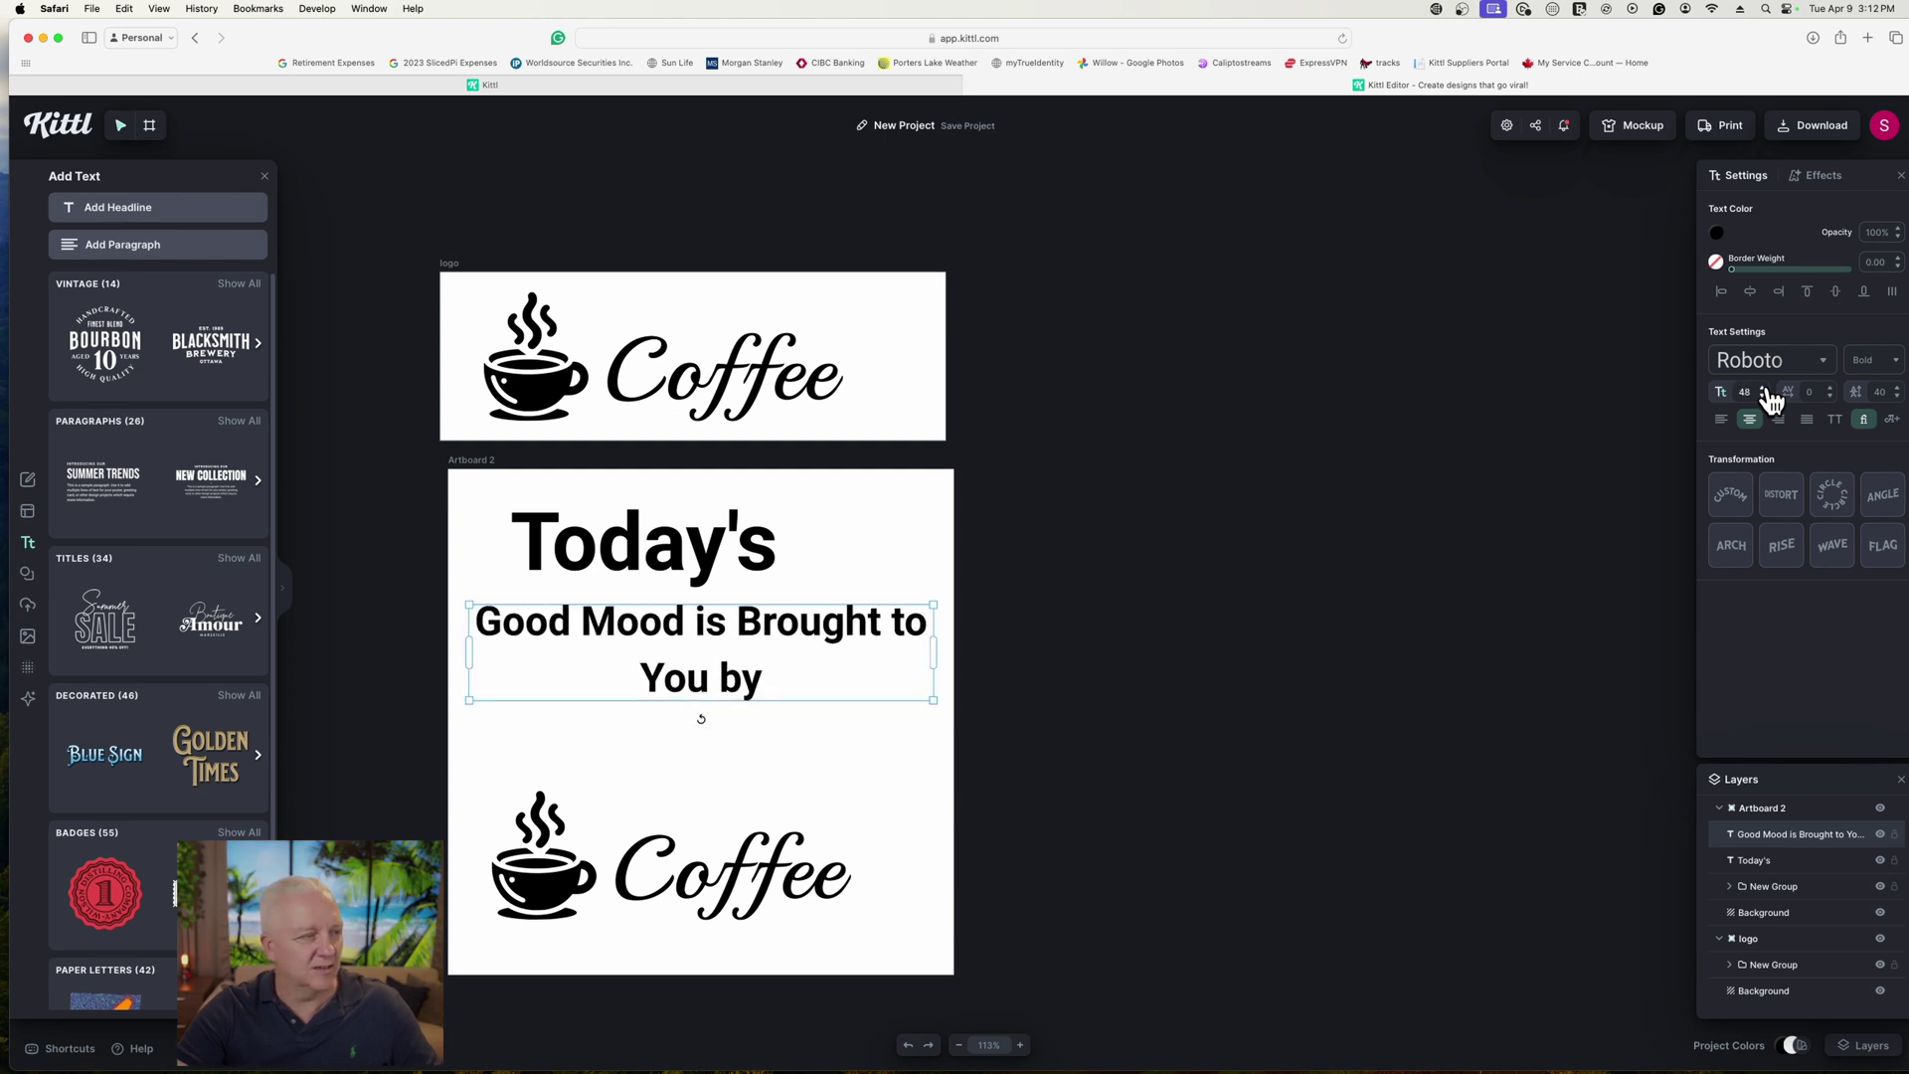
pyautogui.click(1767, 389)
pyautogui.click(1767, 389)
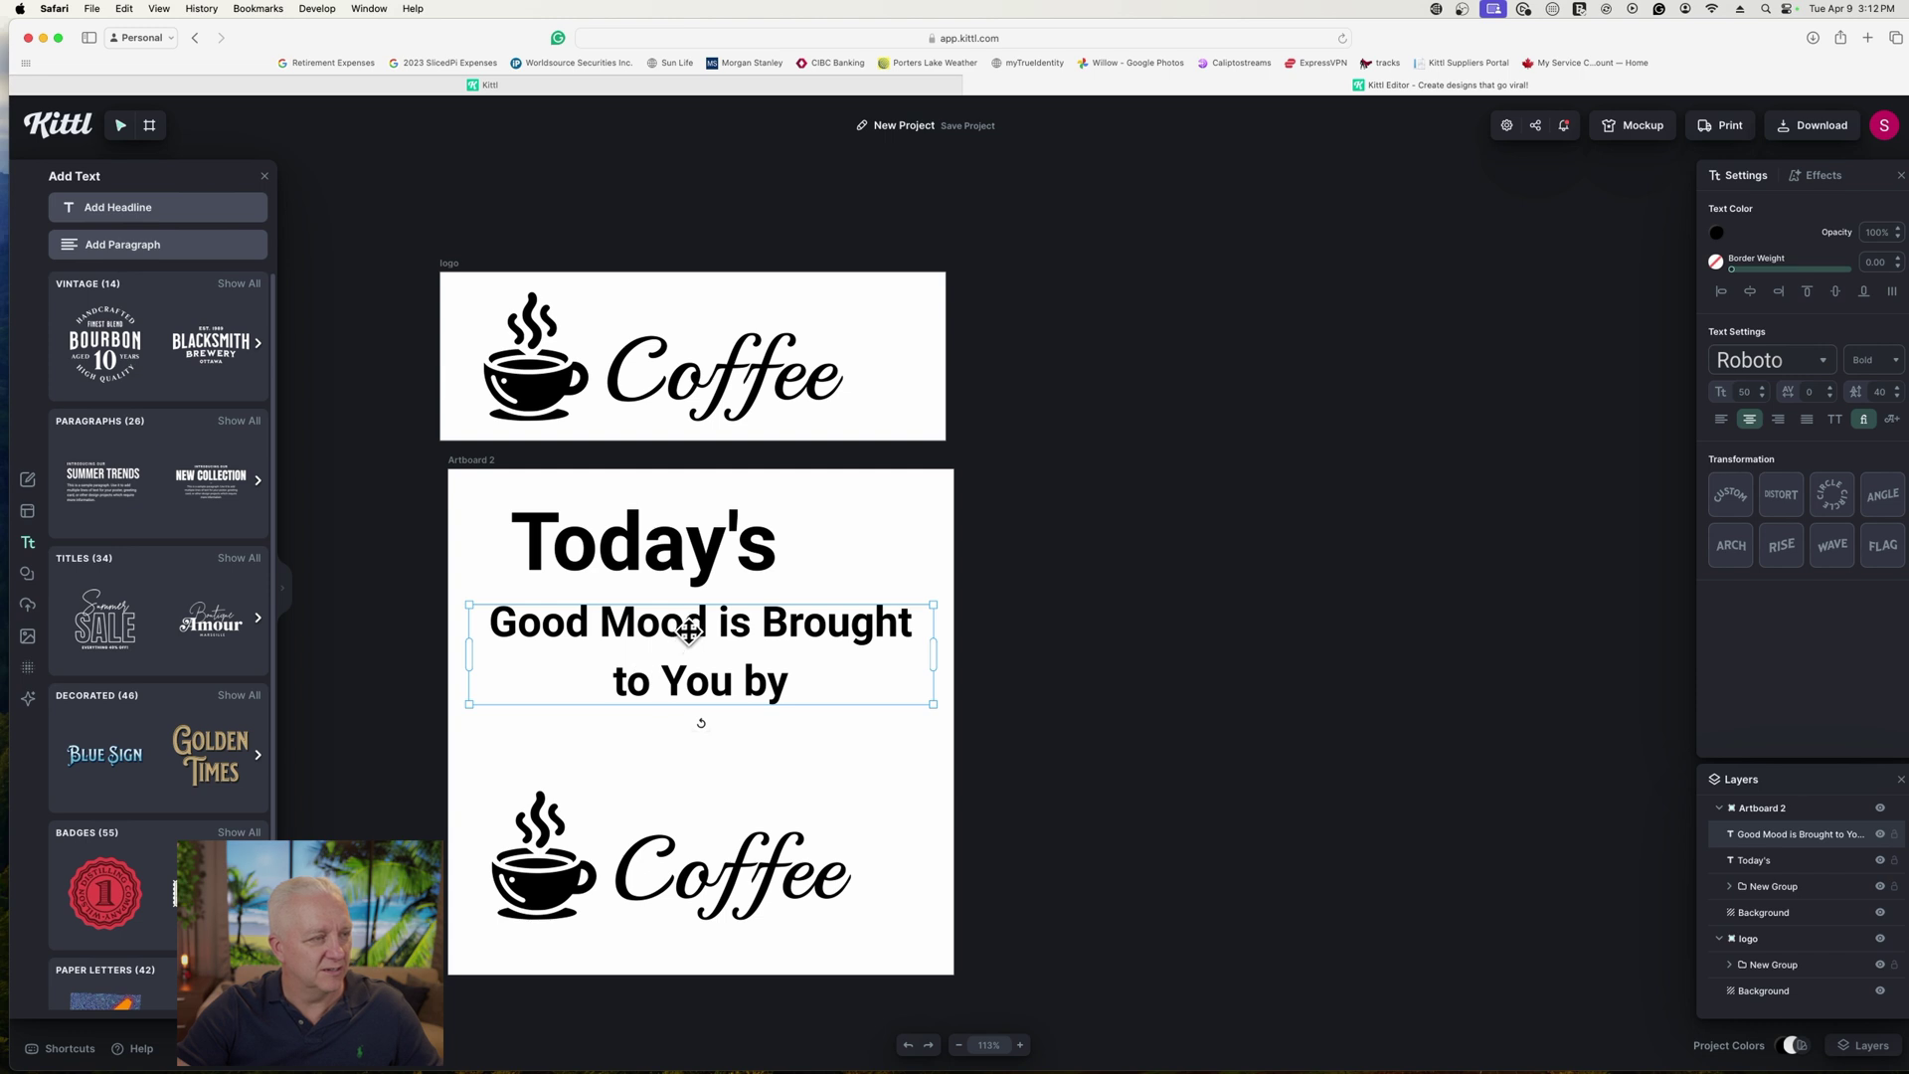
pyautogui.moveTo(686, 632); pyautogui.dragTo(686, 650)
# Step: Enlarge the 'Today's' headline to size 116 and align it with the artboard's left edge
pyautogui.click(679, 546)
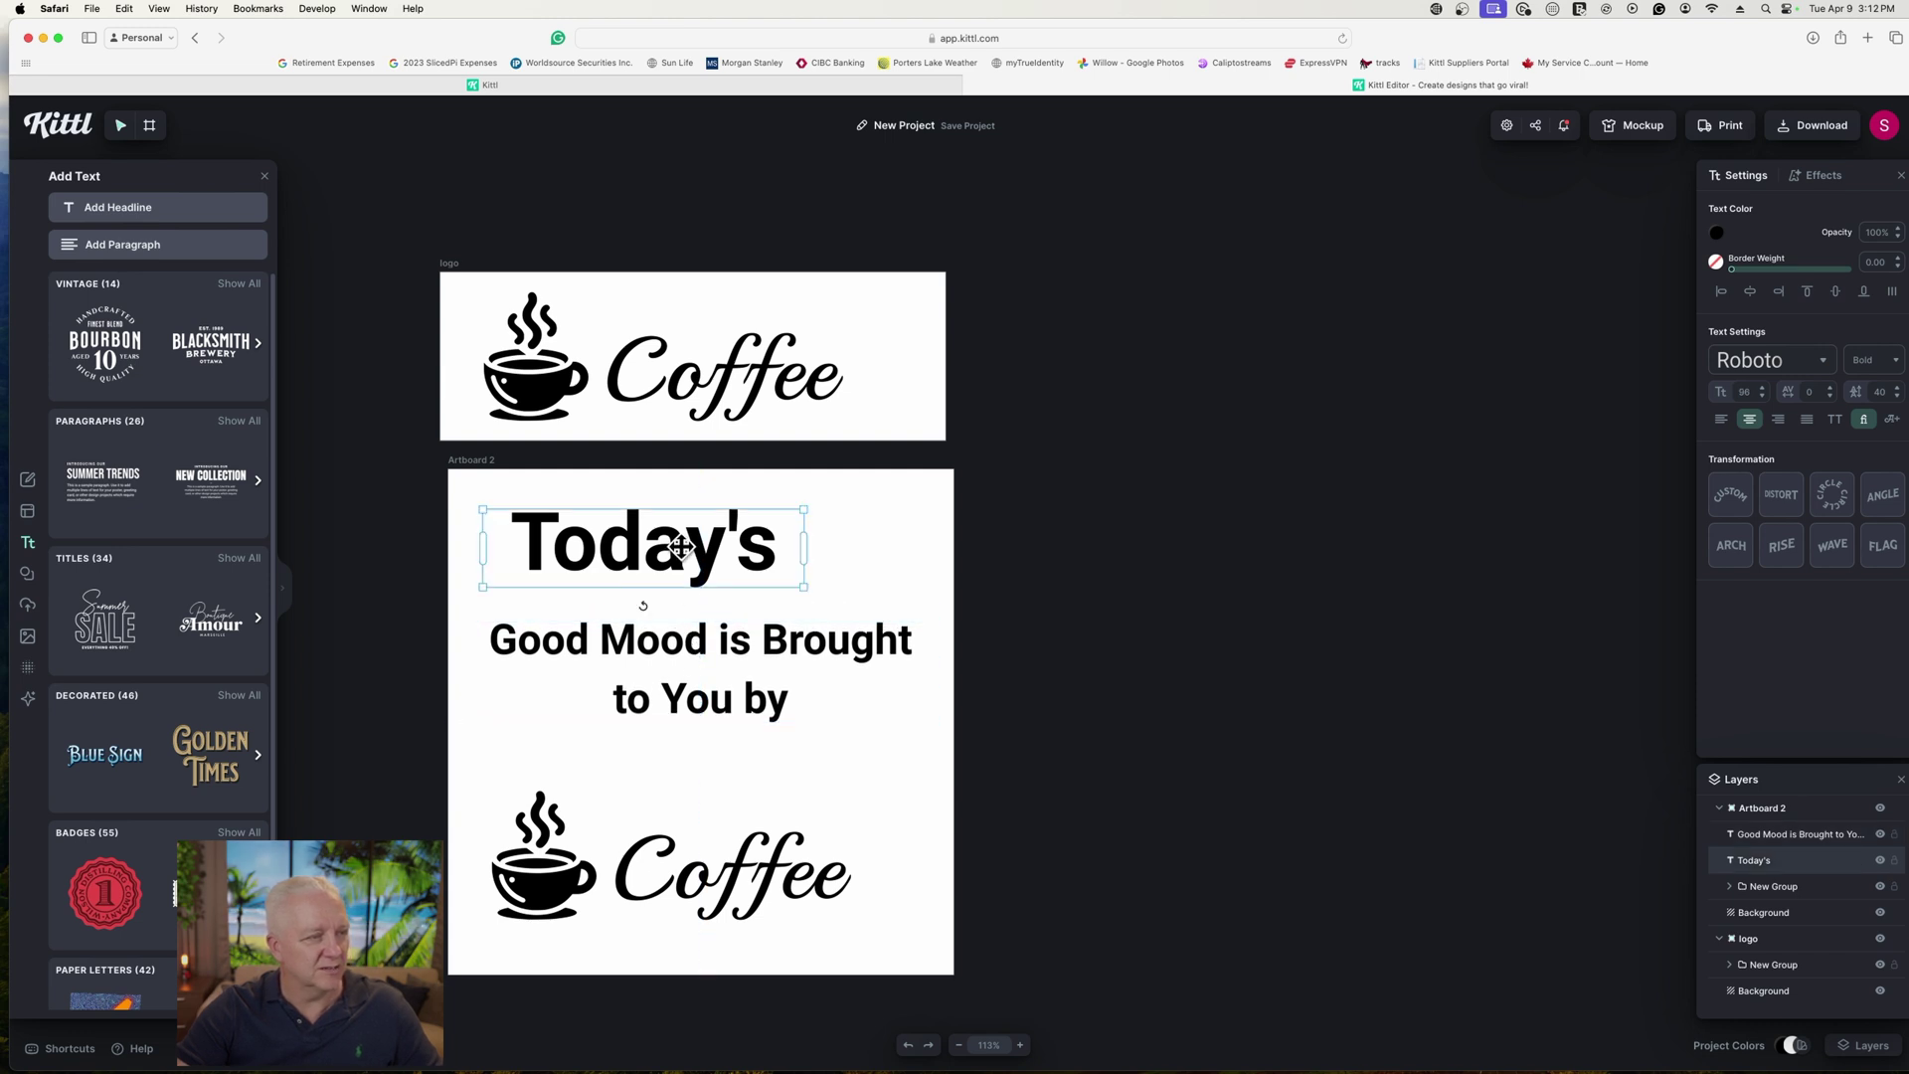
pyautogui.click(800, 591)
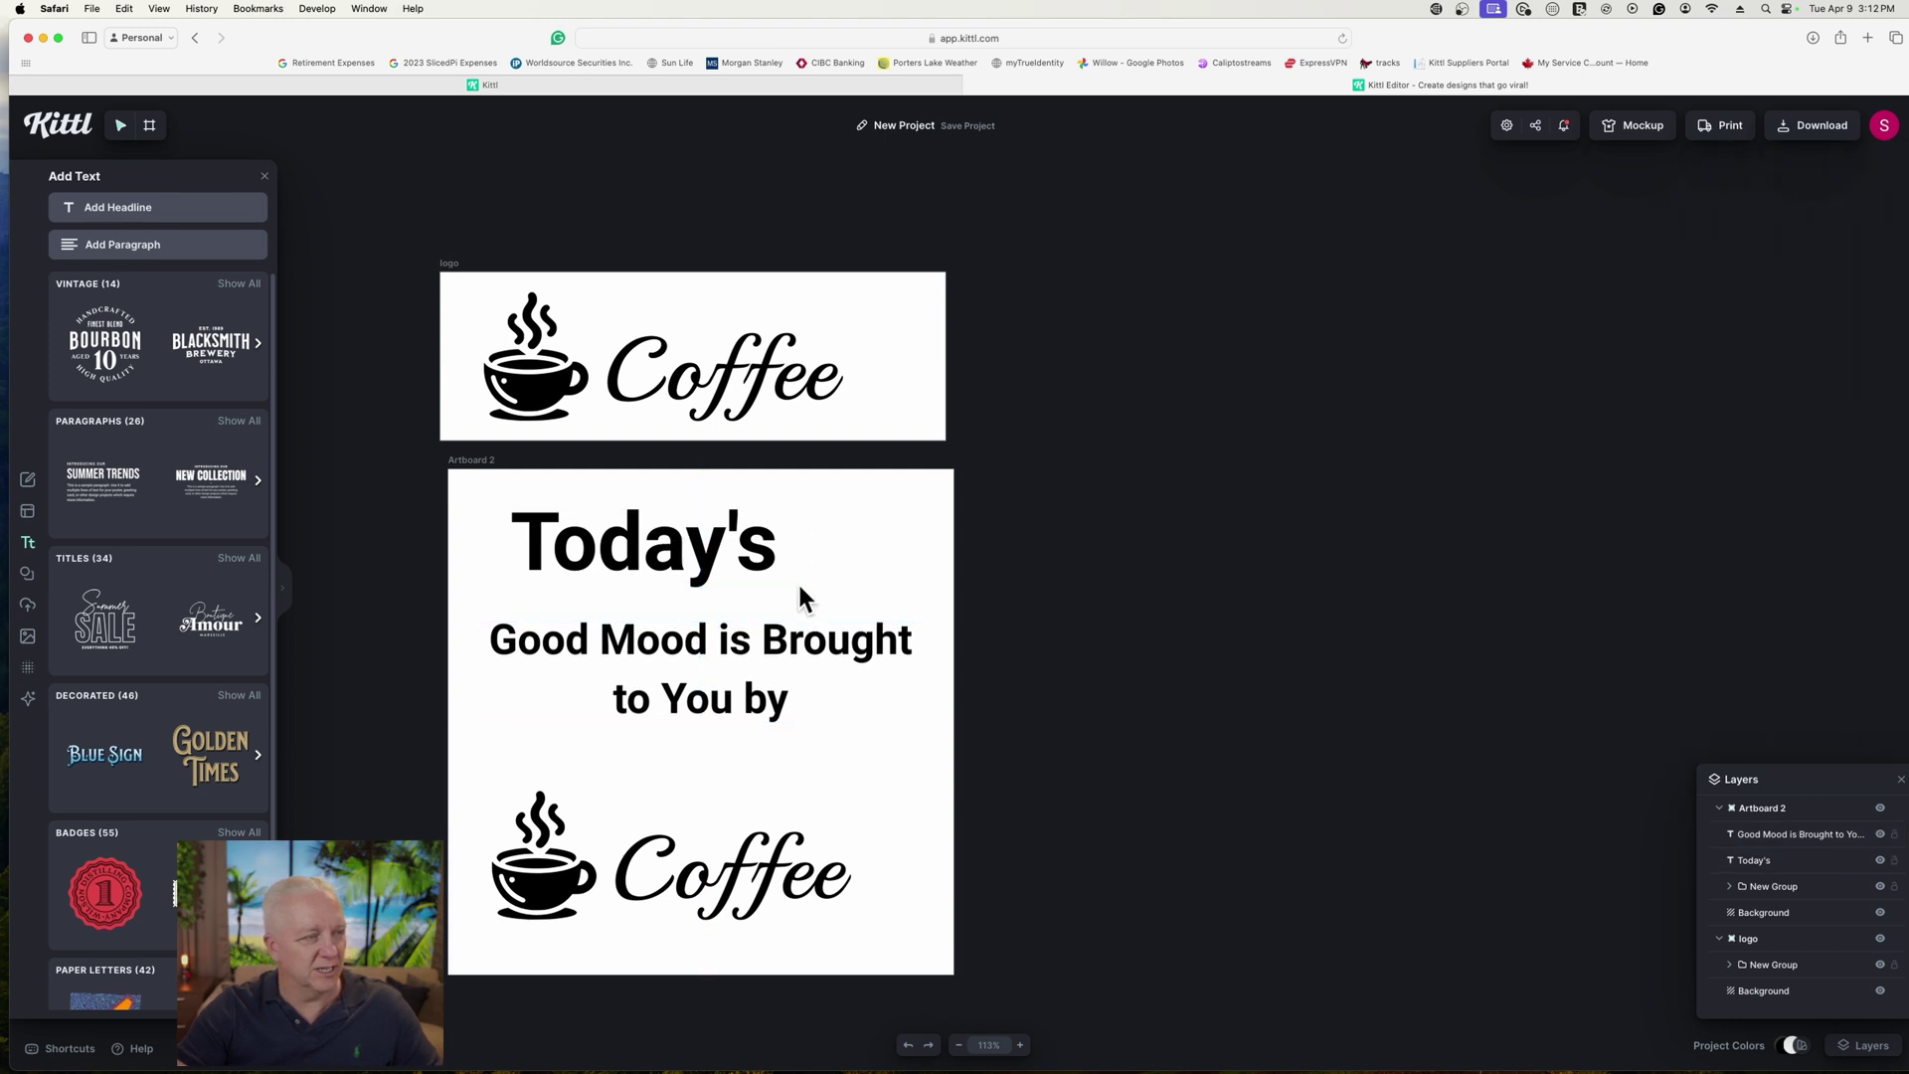
pyautogui.click(779, 575)
pyautogui.moveTo(805, 589); pyautogui.dragTo(861, 626)
pyautogui.moveTo(693, 569); pyautogui.dragTo(666, 573)
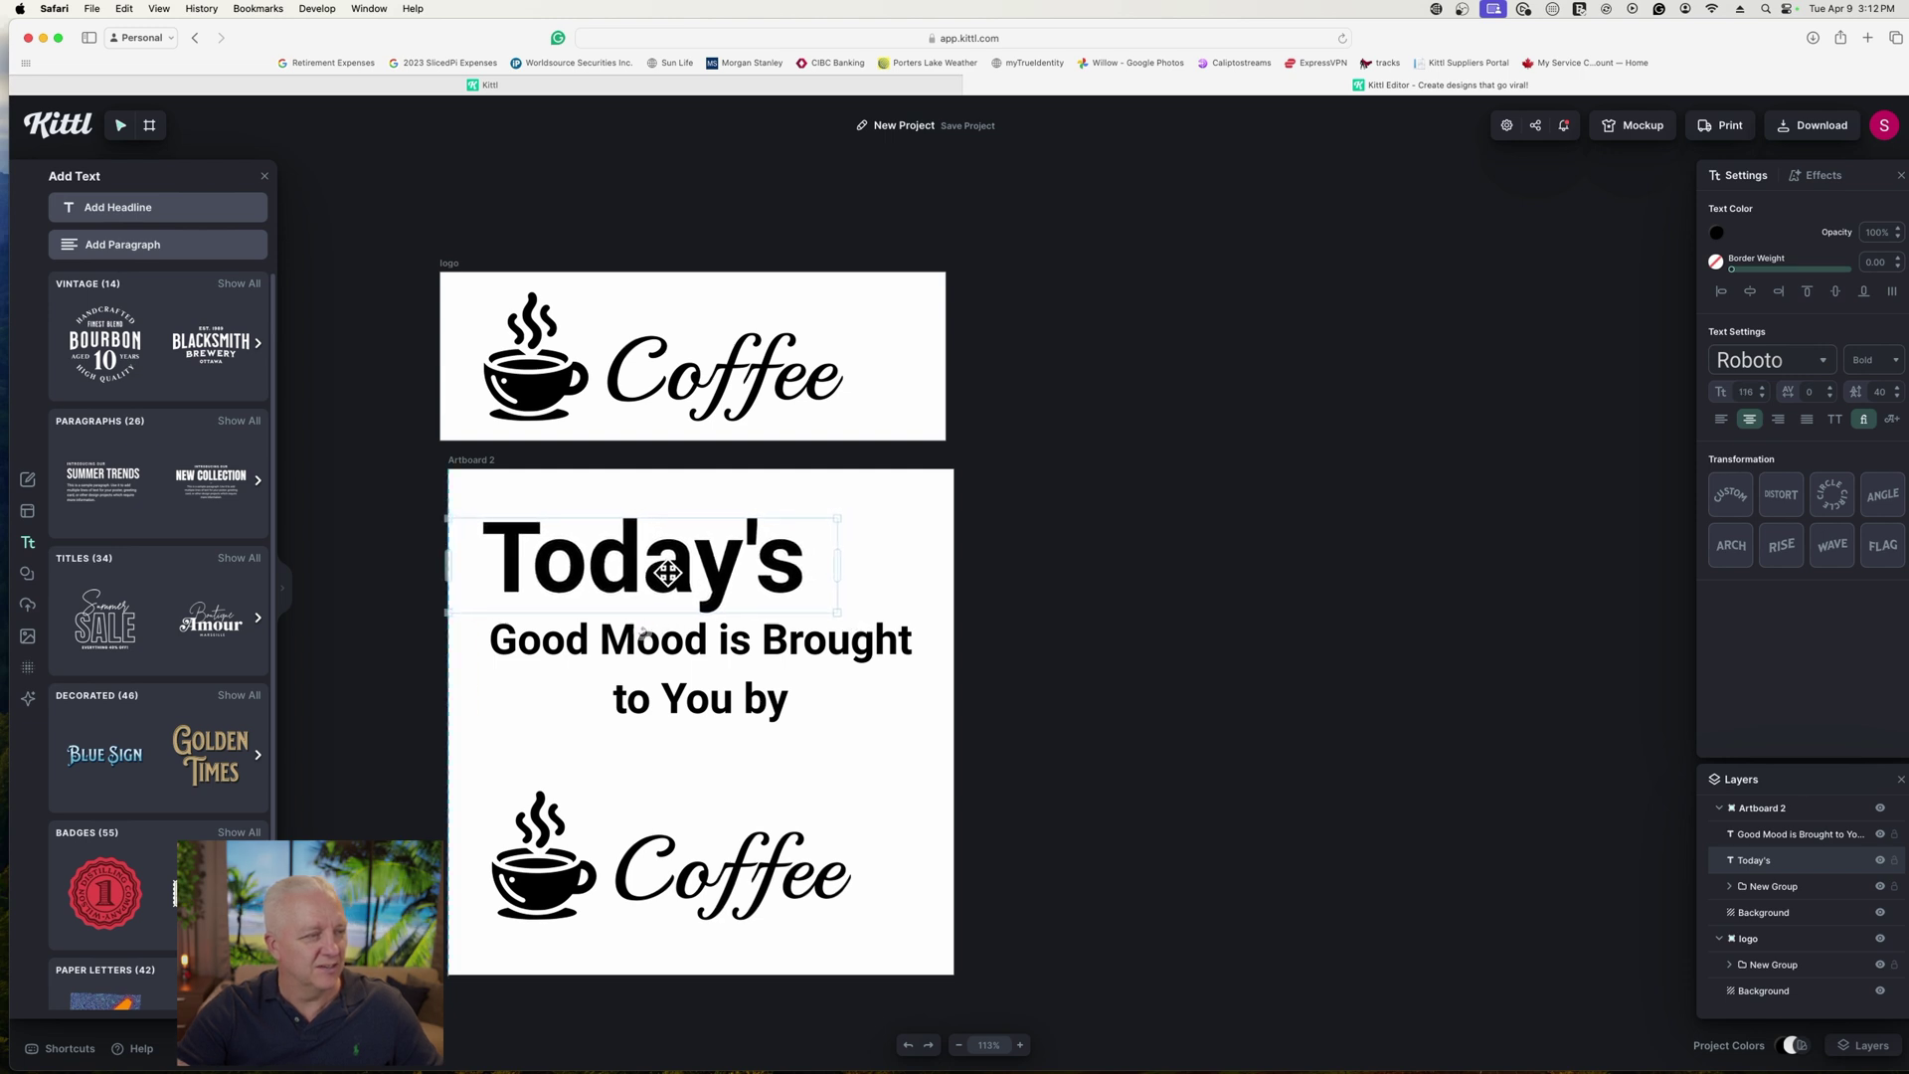
# Step: Bring the coffee logo up under the text, then move all three elements down together
pyautogui.moveTo(689, 881); pyautogui.dragTo(703, 839)
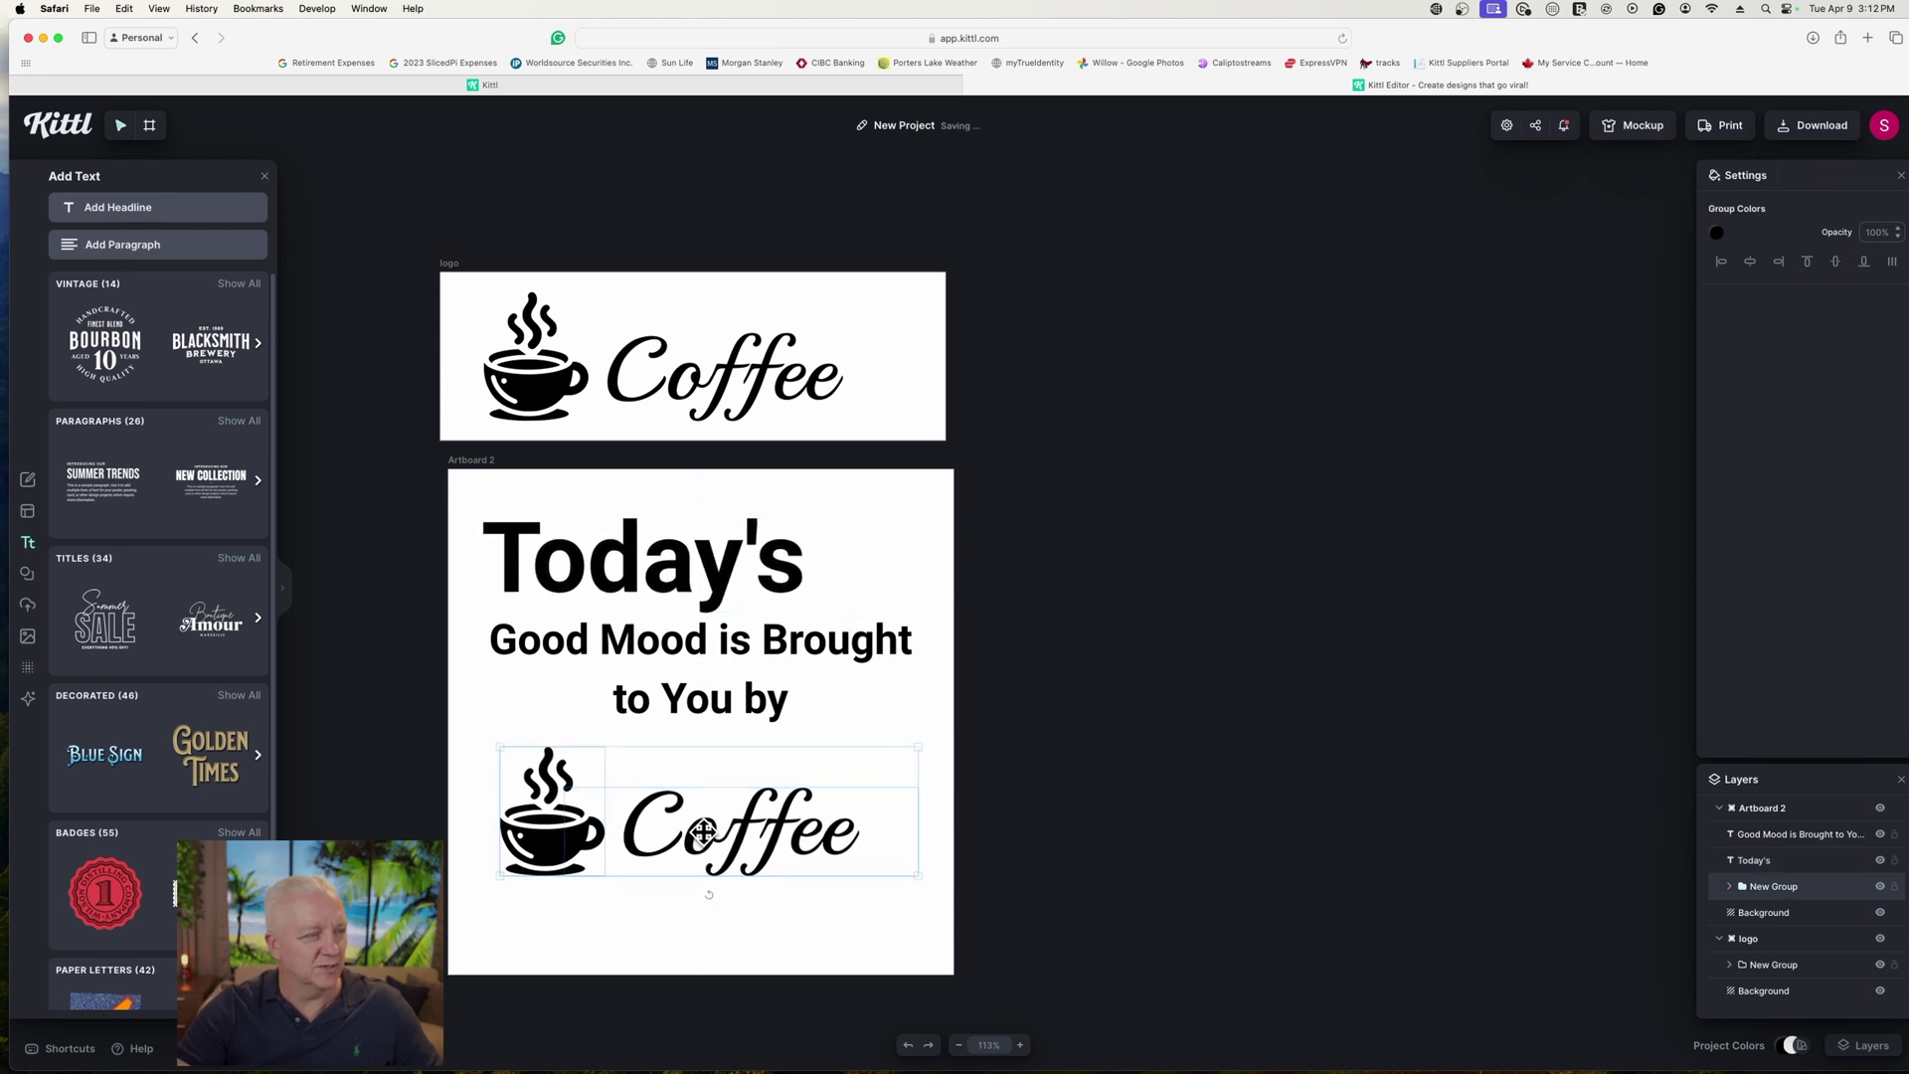
pyautogui.moveTo(436, 505); pyautogui.dragTo(1052, 970)
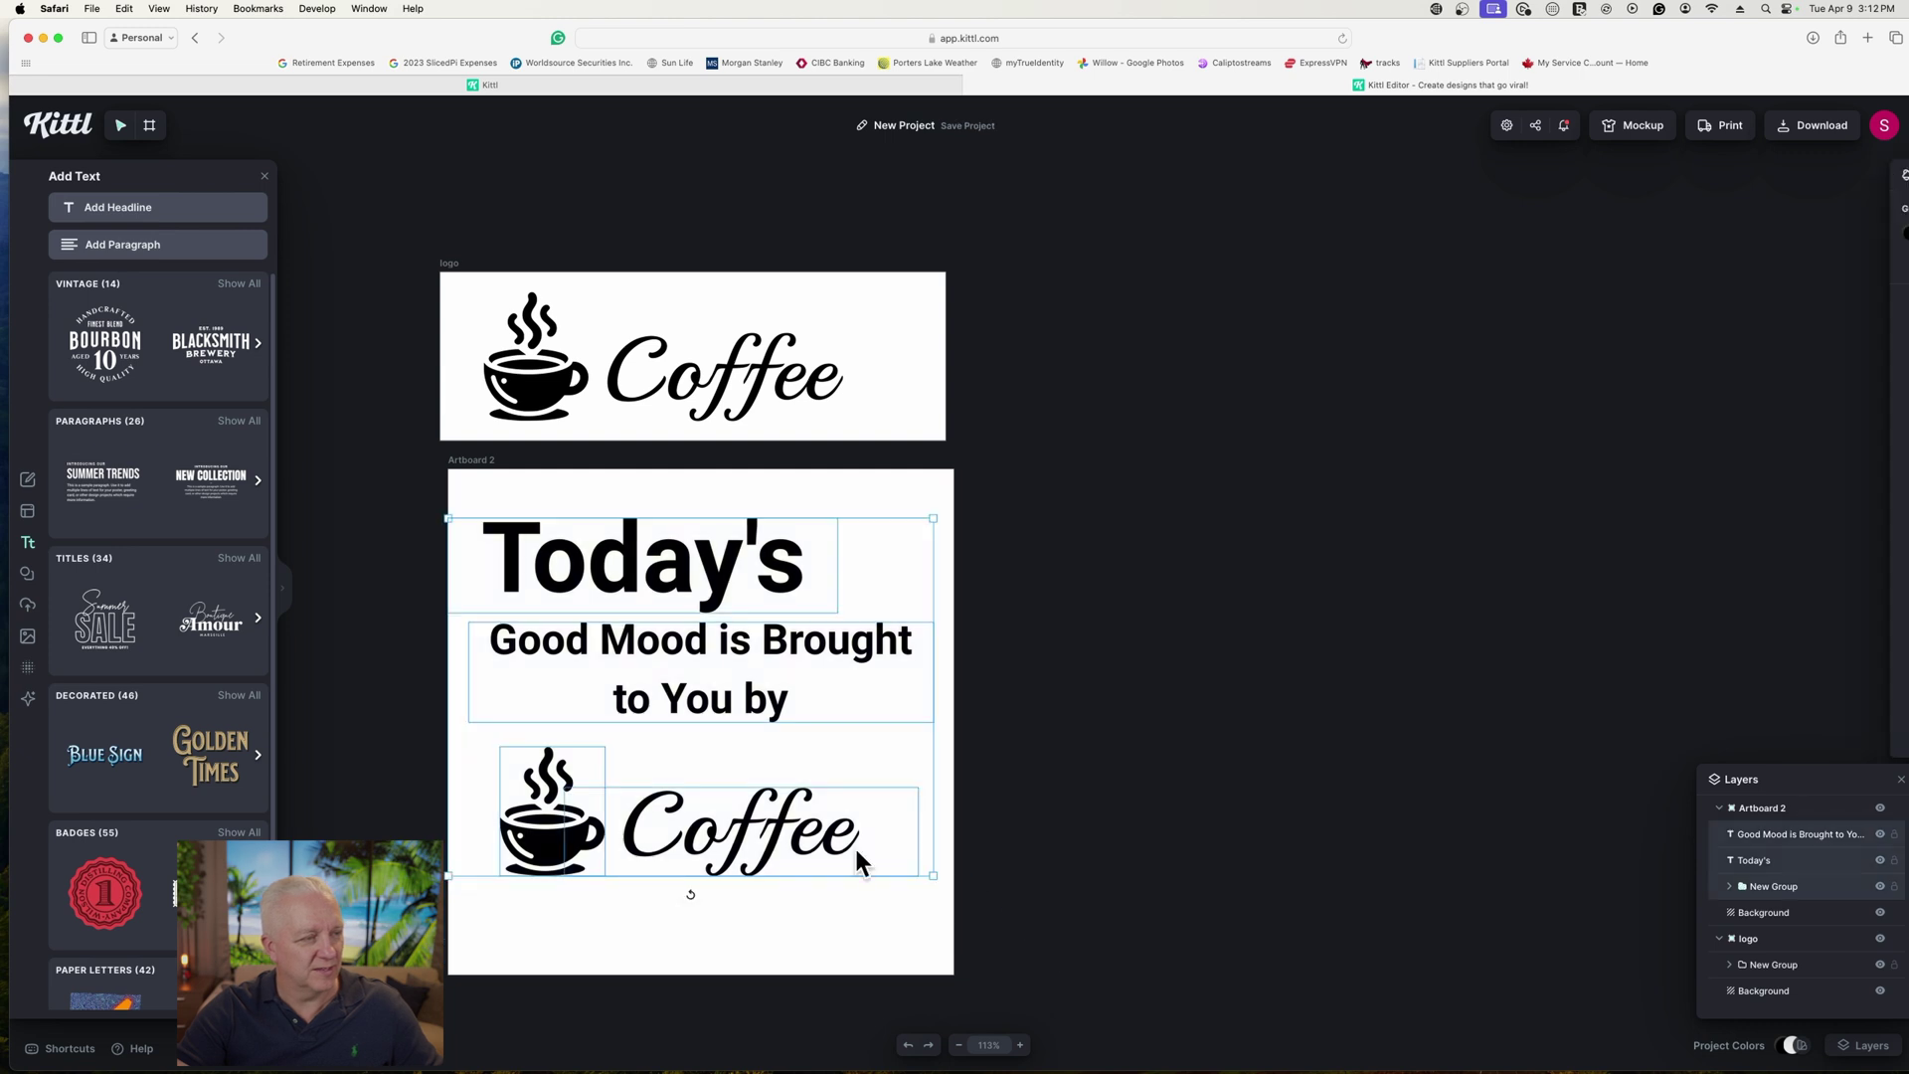
pyautogui.moveTo(701, 624); pyautogui.dragTo(697, 651)
pyautogui.click(1444, 891)
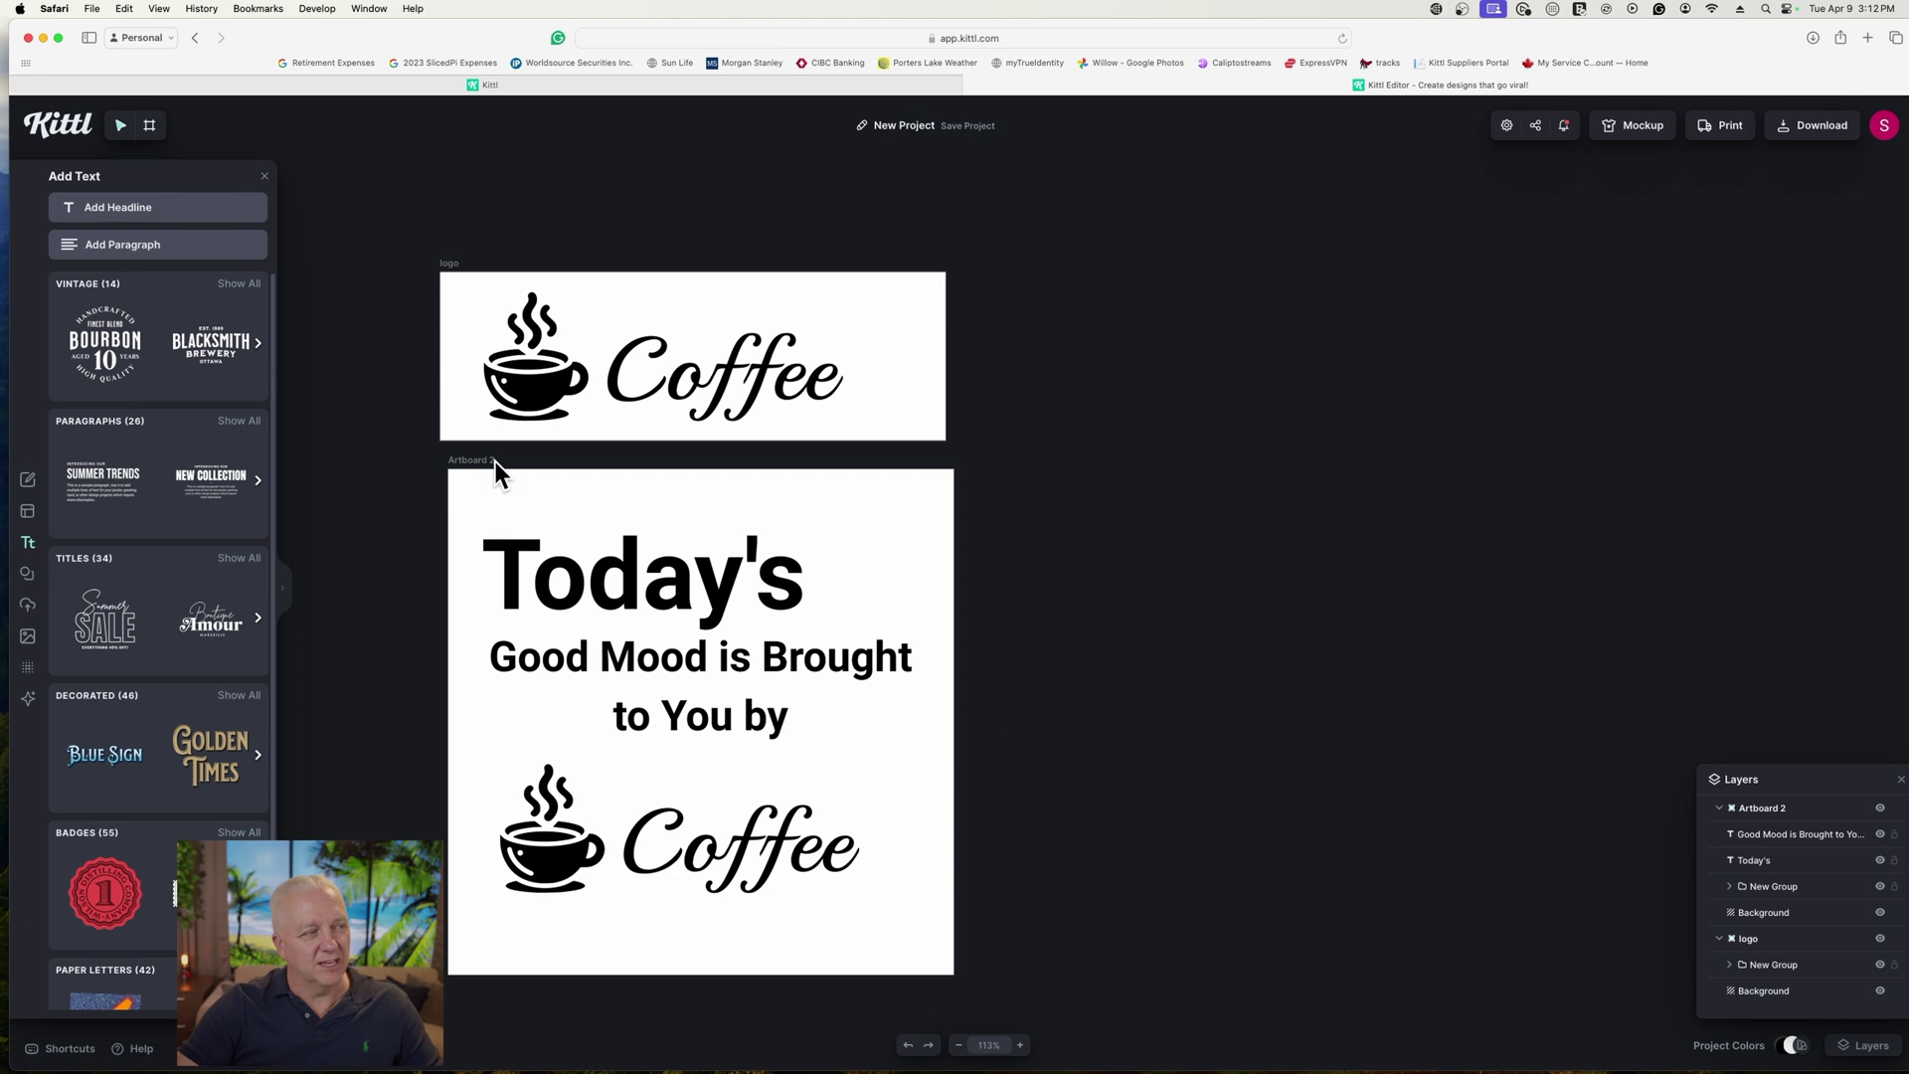
# Step: Duplicate the coaster artboard to the right and nudge the copy's 'Today's' headline up
pyautogui.click(467, 463)
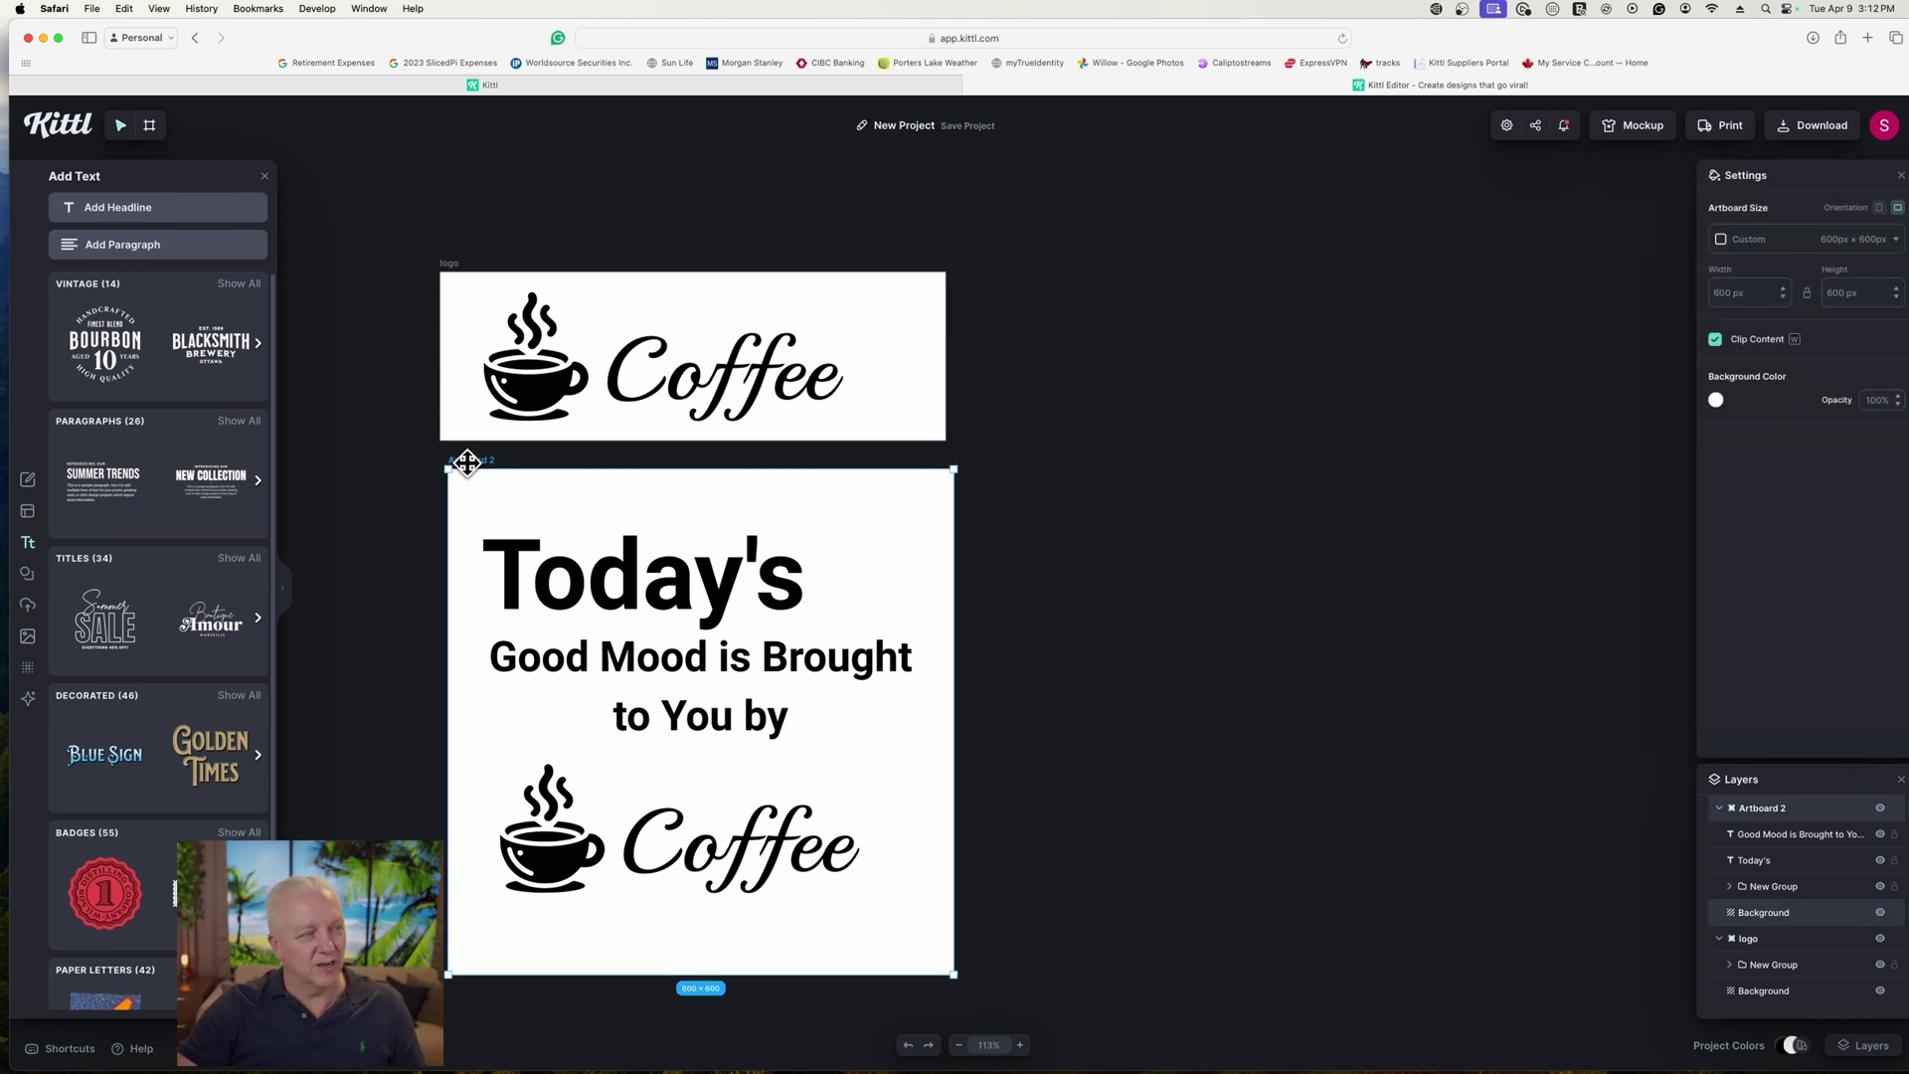
pyautogui.moveTo(468, 462); pyautogui.dragTo(1052, 285)
pyautogui.click(1321, 811)
pyautogui.click(1255, 403)
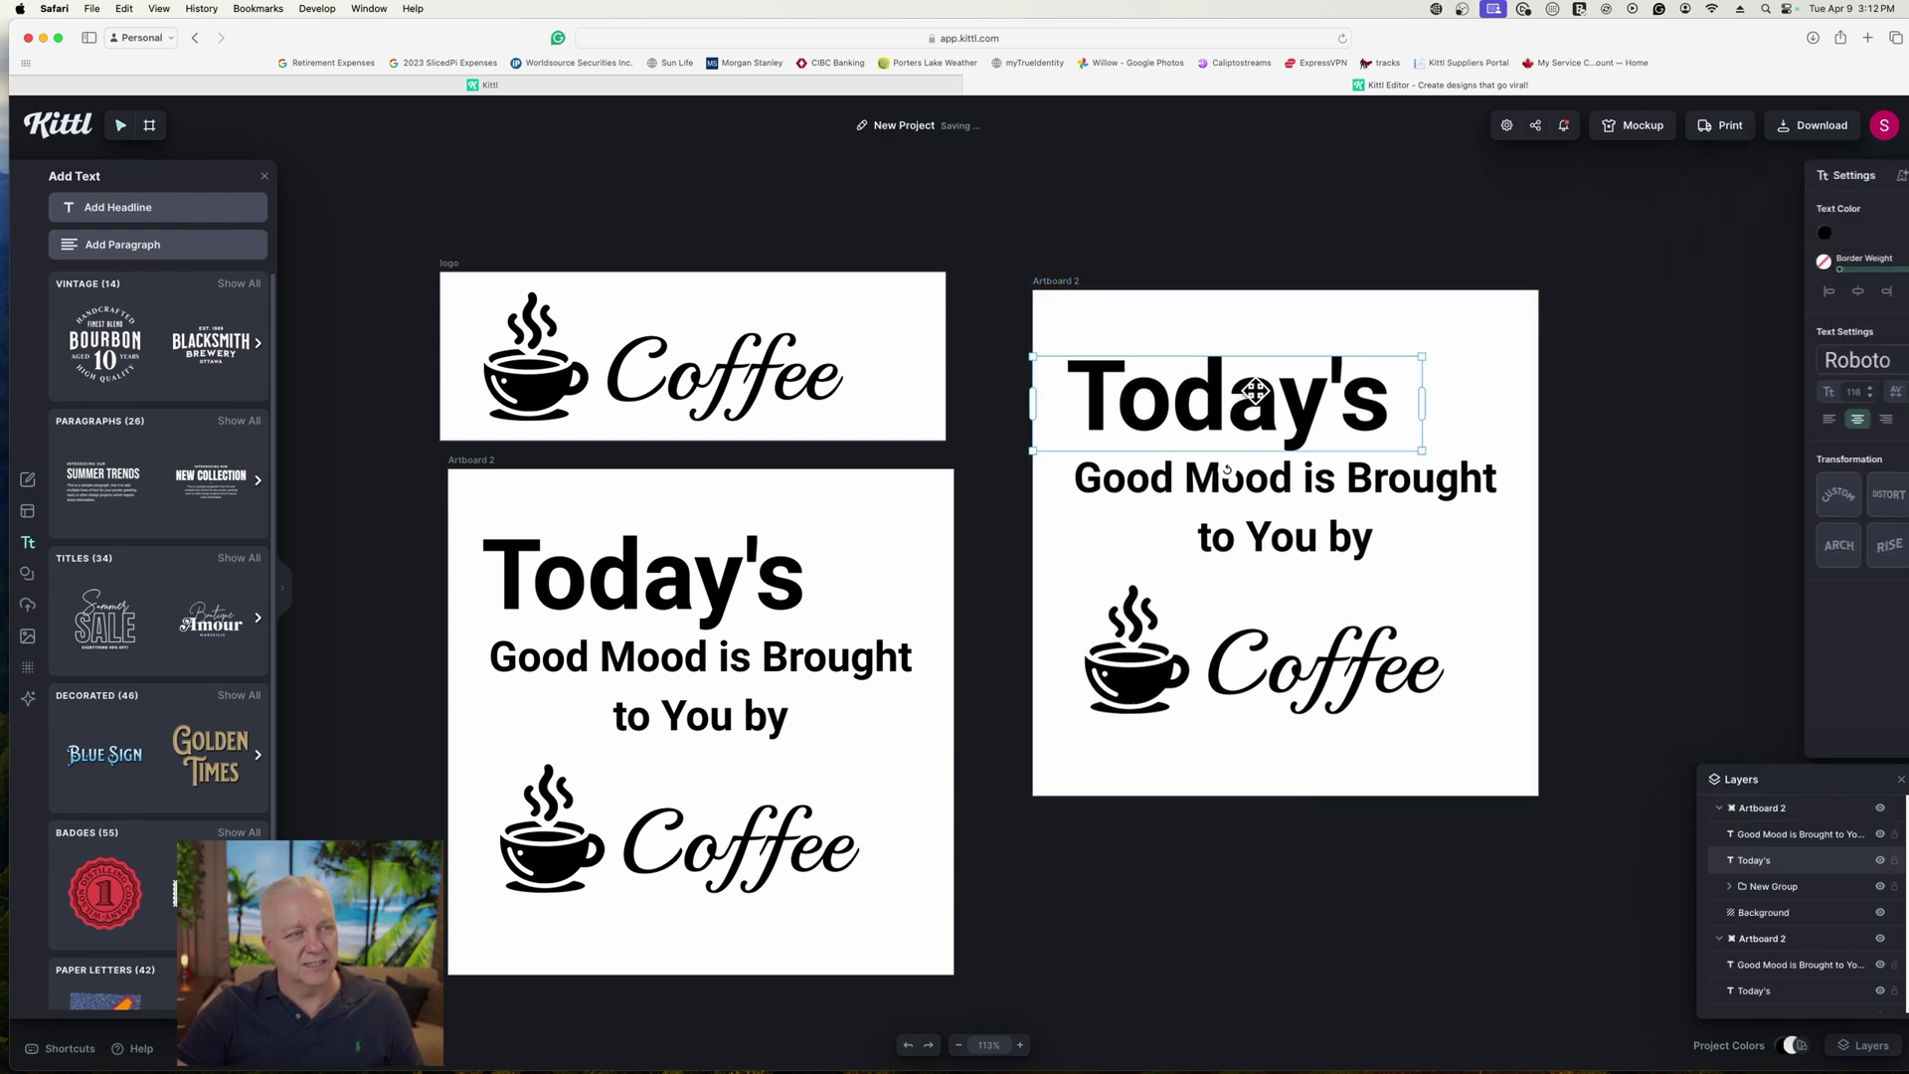
pyautogui.moveTo(1272, 398); pyautogui.dragTo(1275, 392)
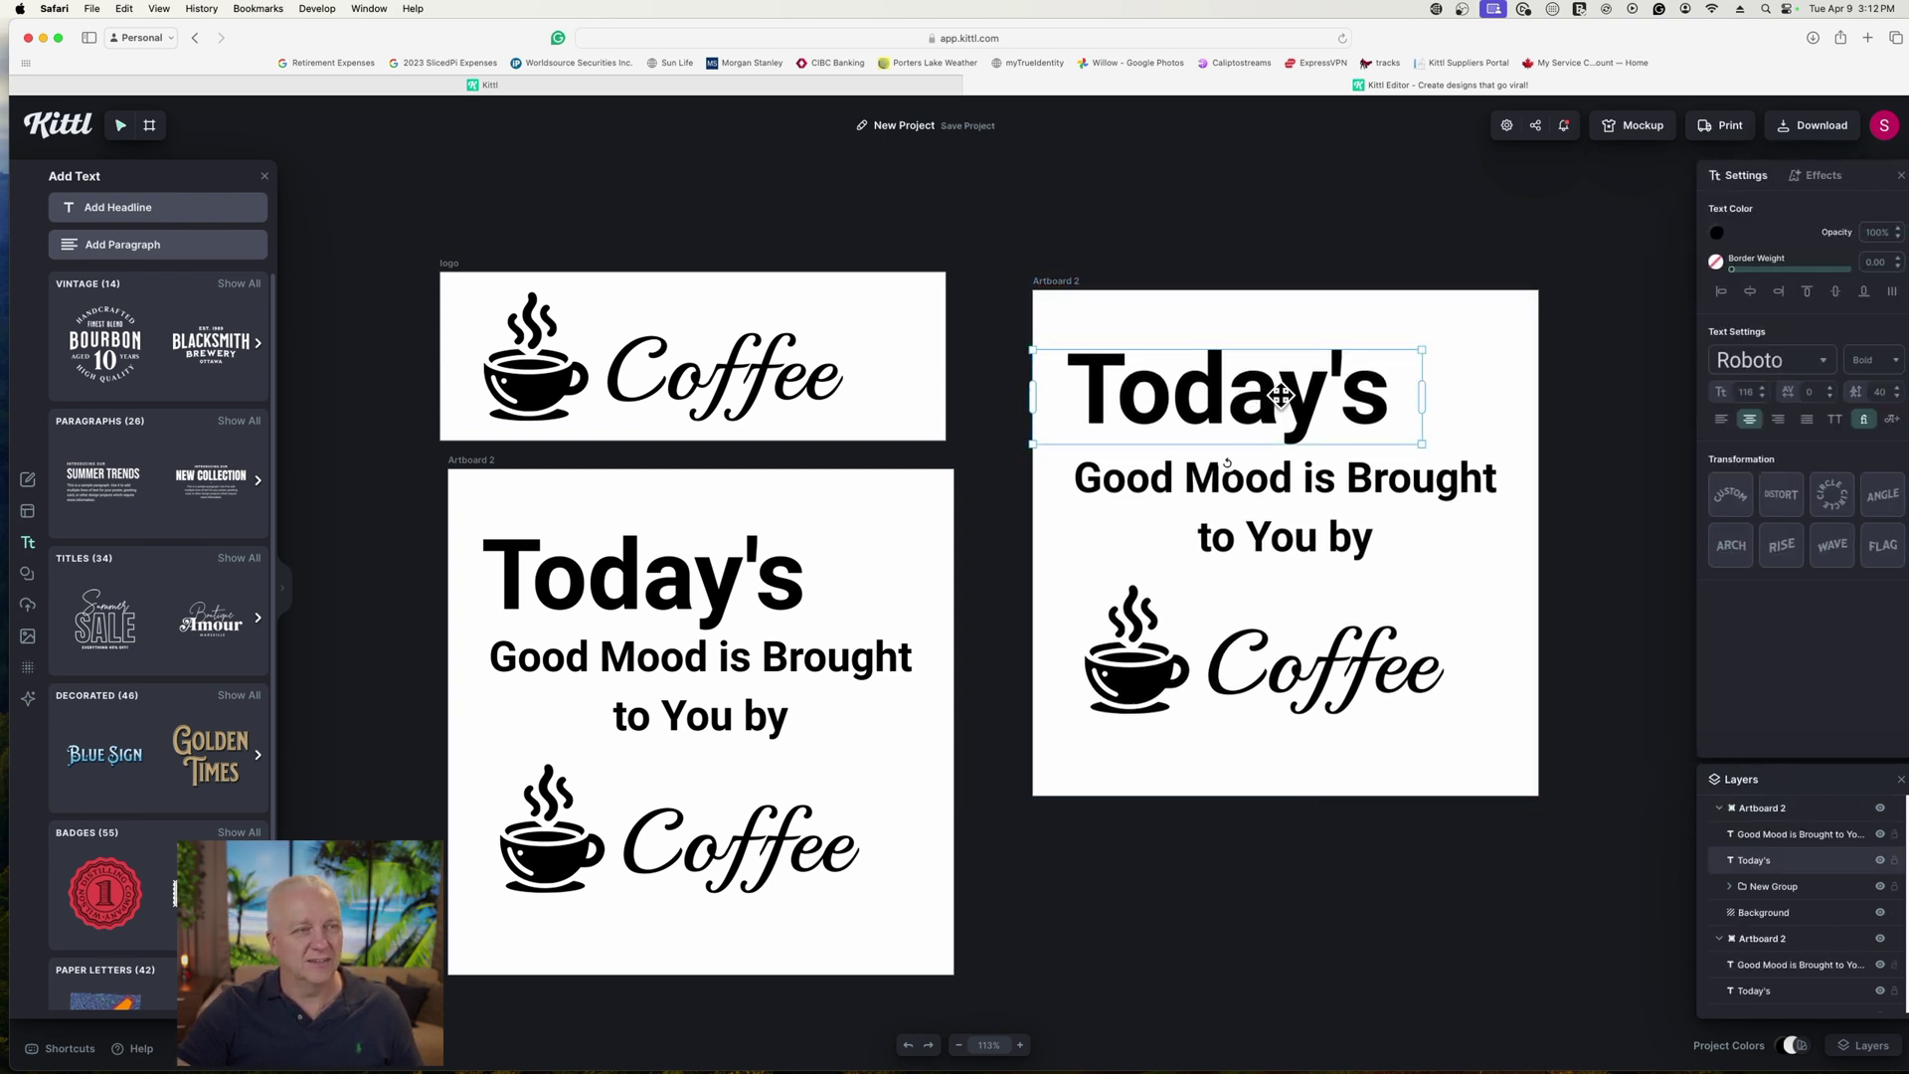
pyautogui.doubleClick(1280, 395)
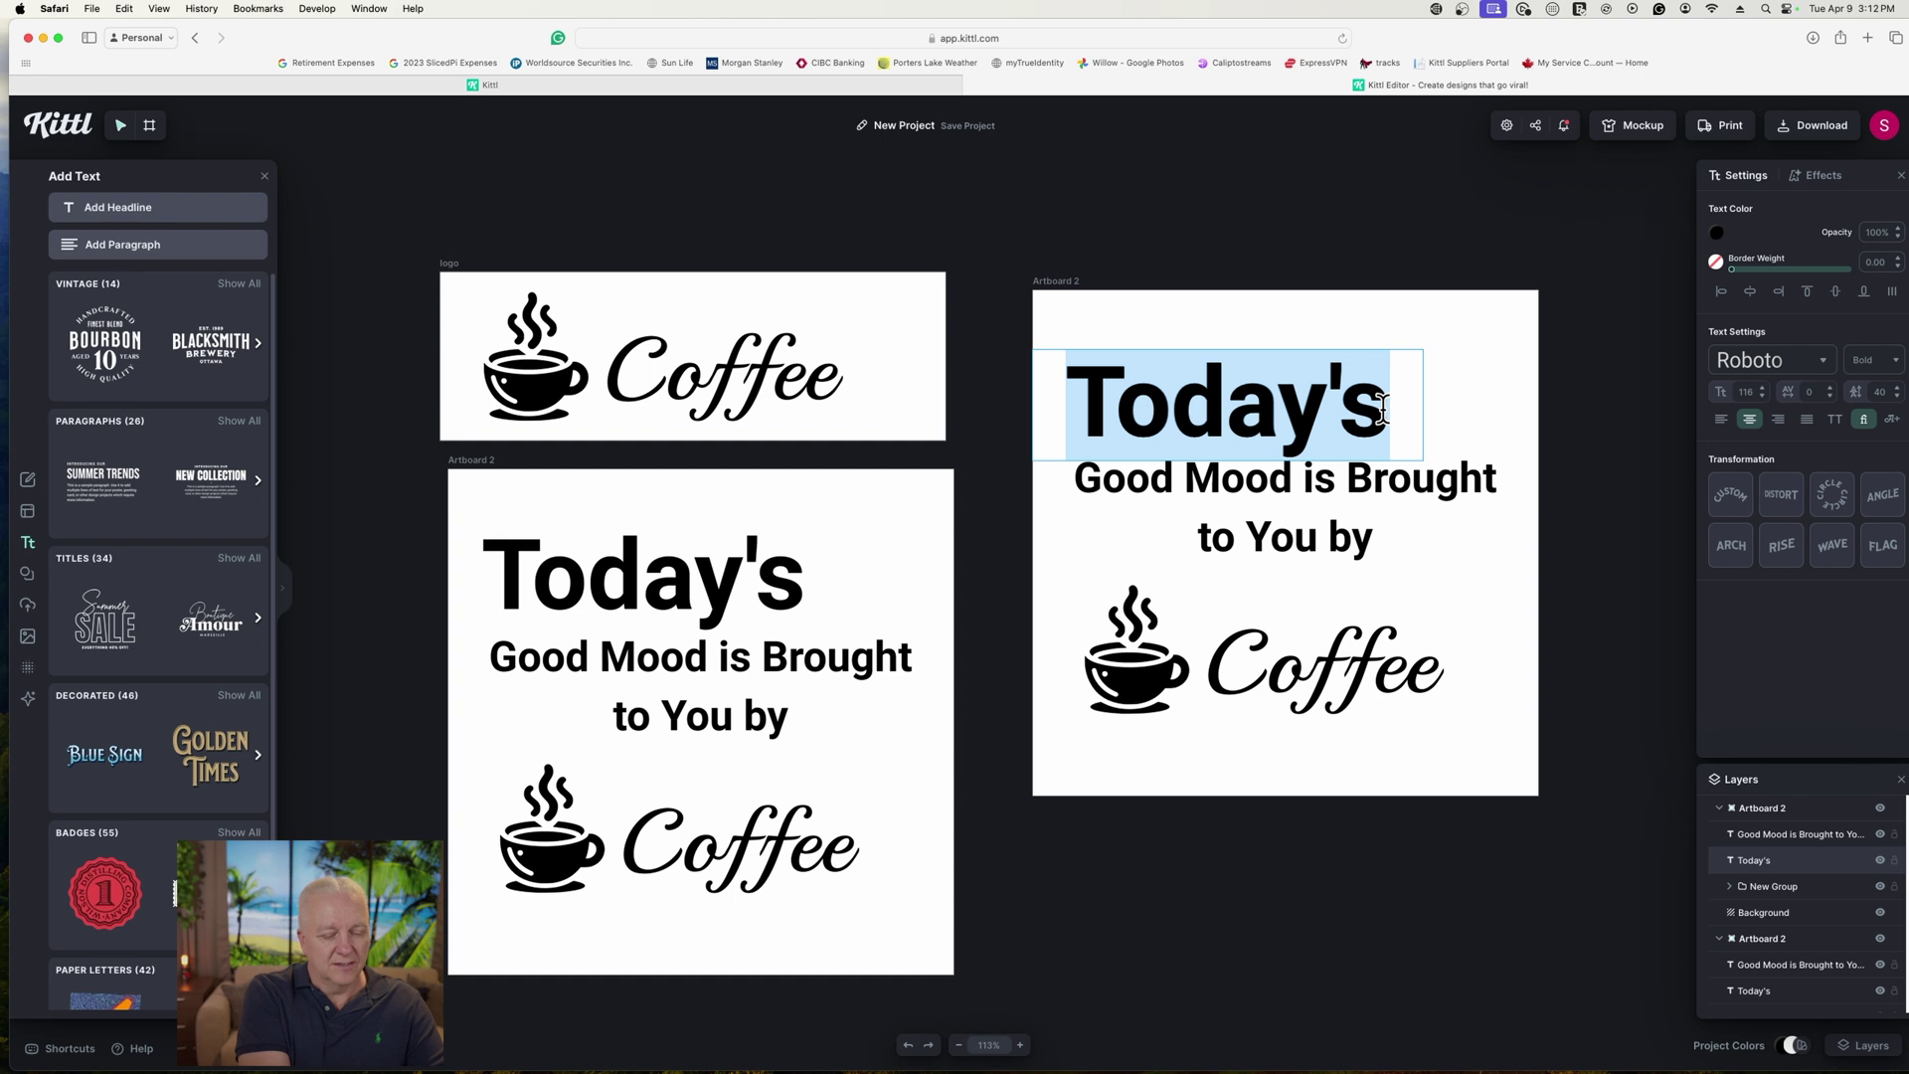
# Step: Change the copied headline from 'Today's' to 'I Like'
pyautogui.press('BackSpace')
pyautogui.write('I LI')
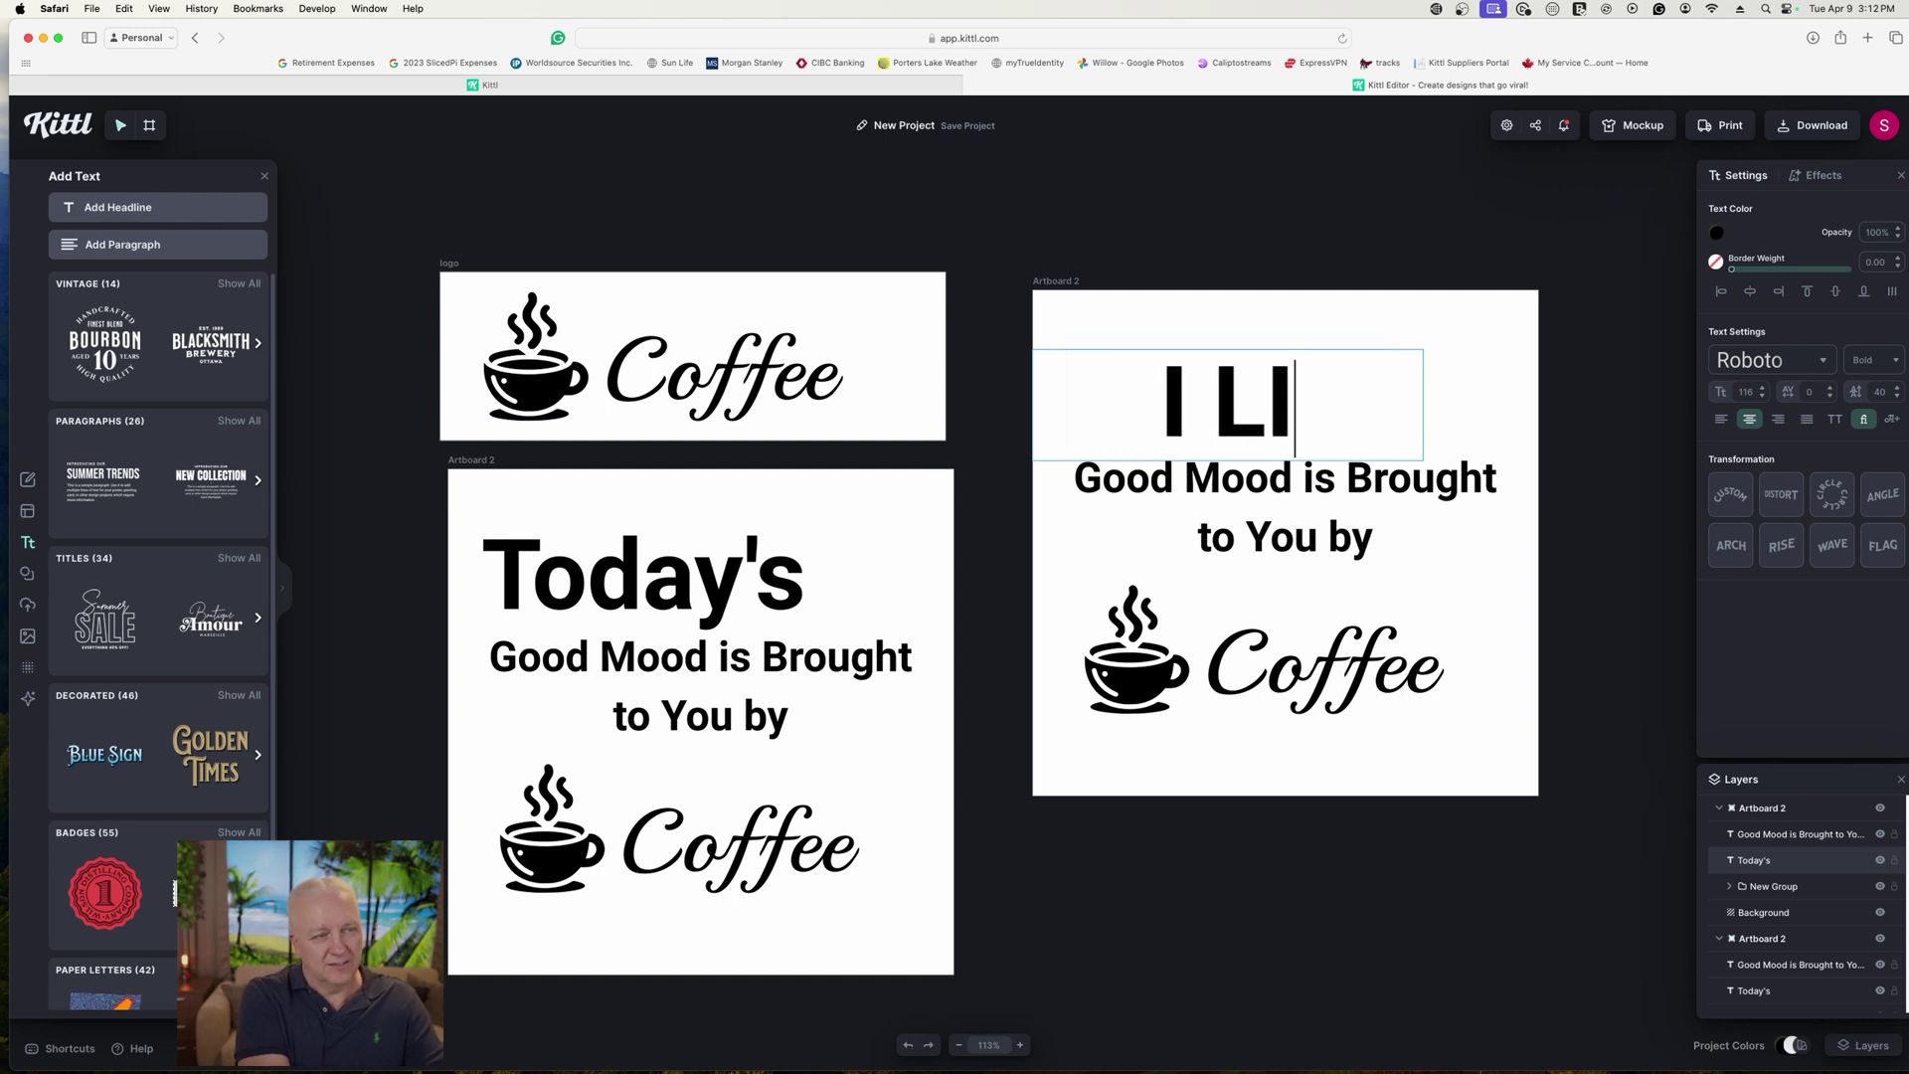
pyautogui.press('BackSpace')
pyautogui.write('iker')
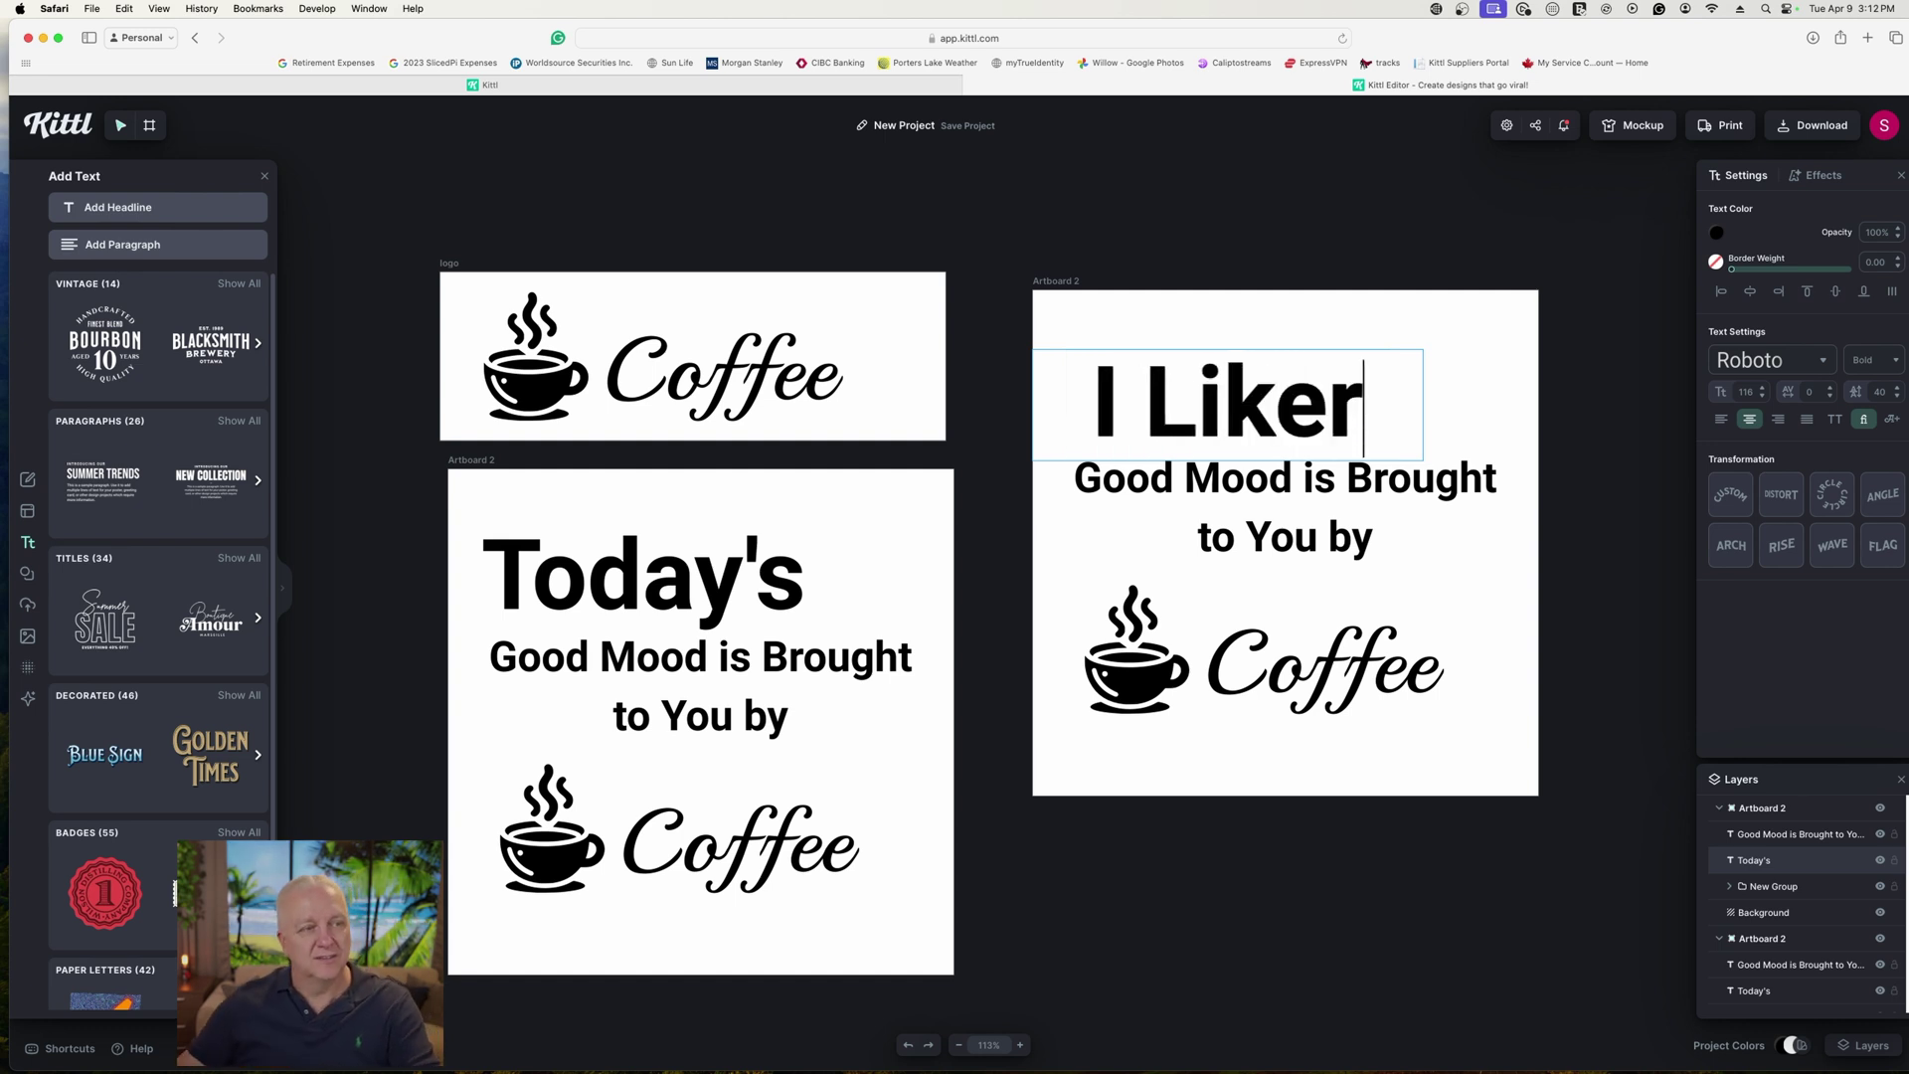
pyautogui.press('BackSpace')
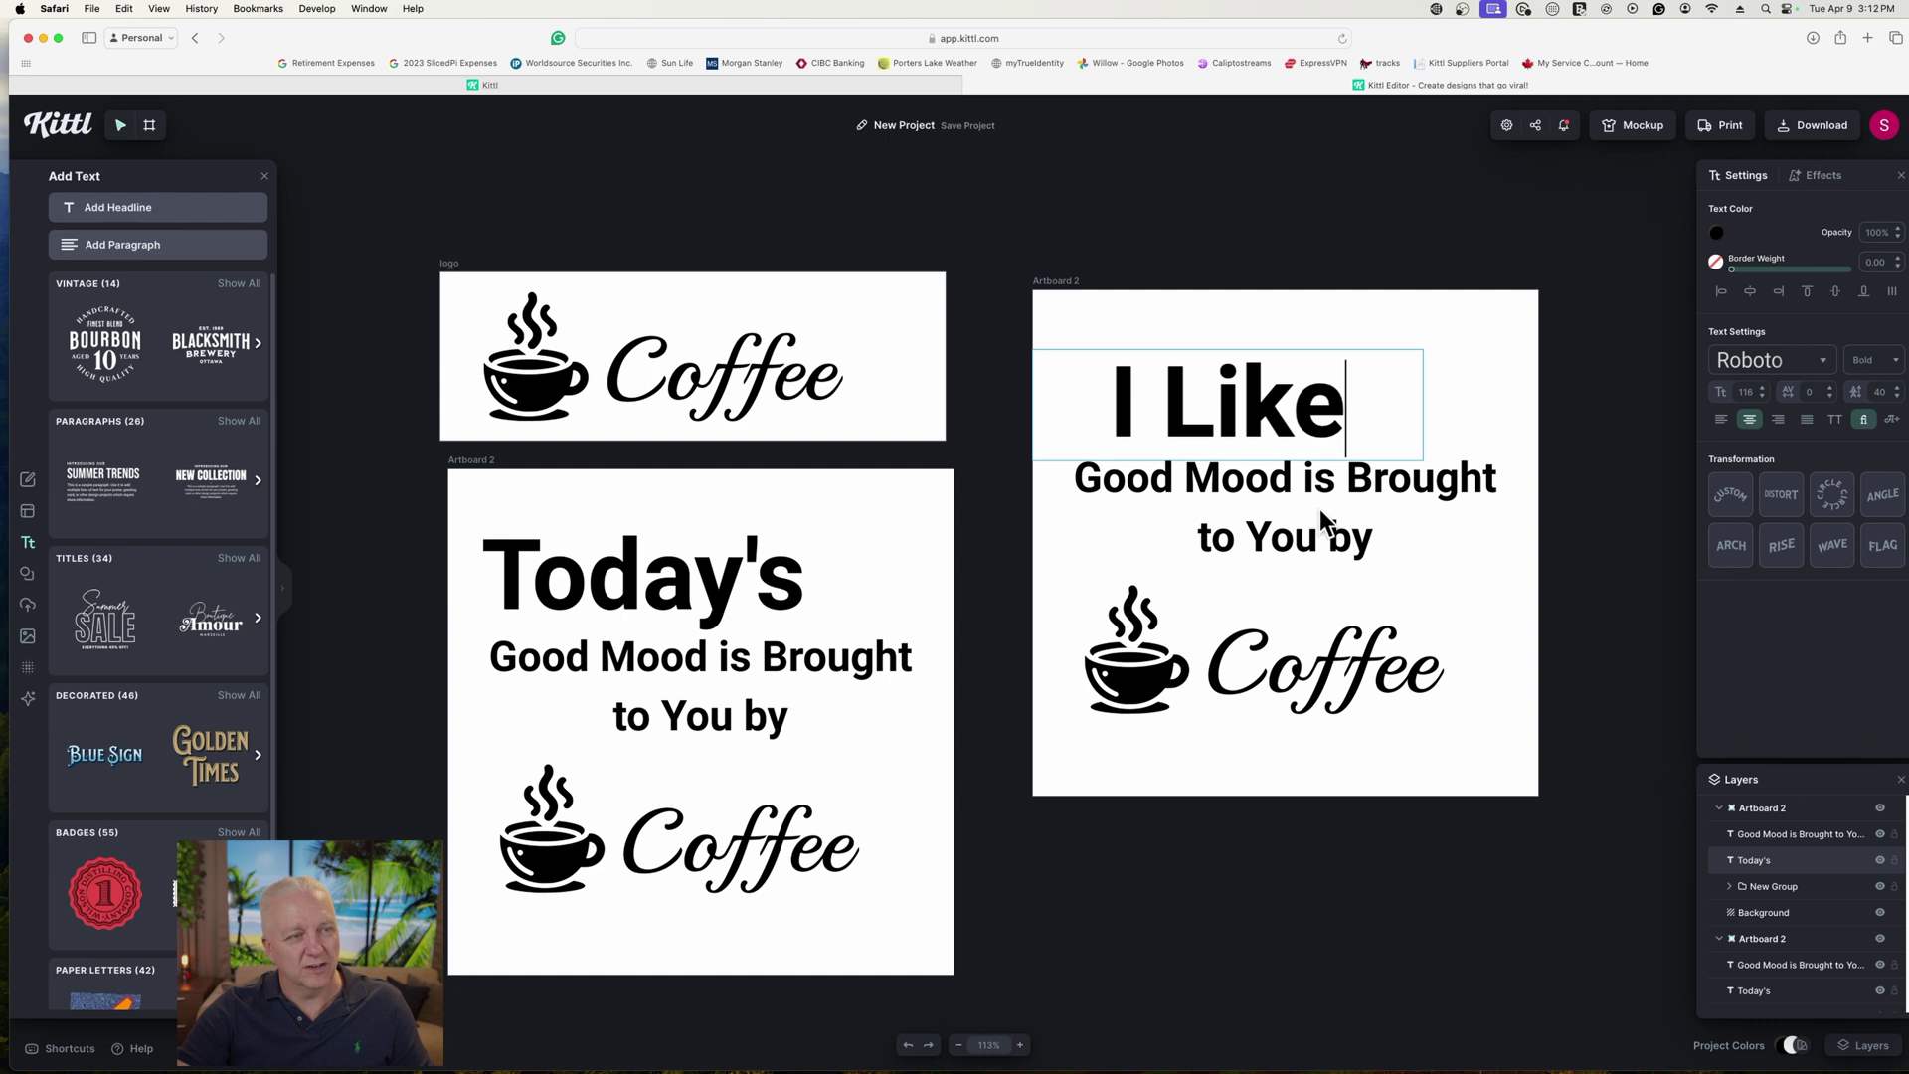
# Step: Rewrite the subtitle as 'and Maybe Three People' and place it below the coffee logo
pyautogui.moveTo(1321, 509); pyautogui.dragTo(1318, 605)
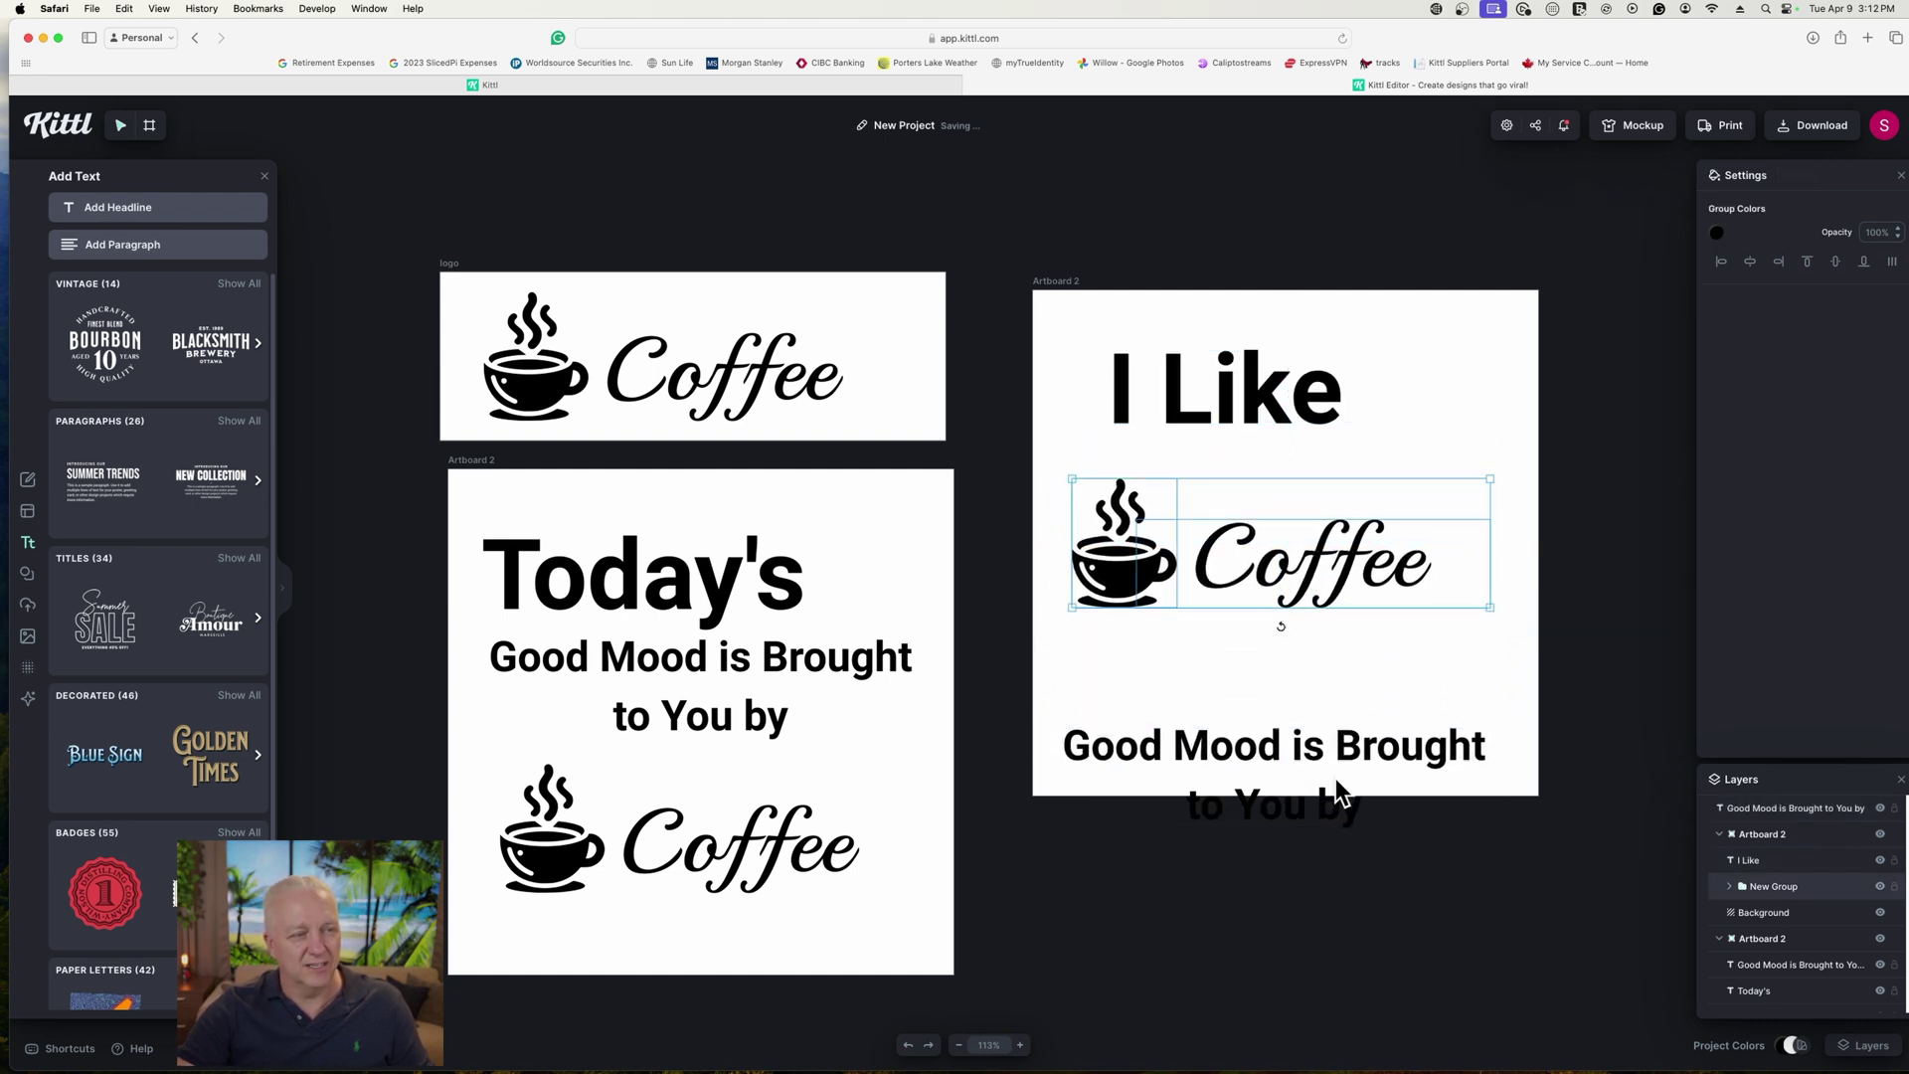
pyautogui.moveTo(1340, 792); pyautogui.dragTo(1056, 642)
pyautogui.doubleClick(1370, 712)
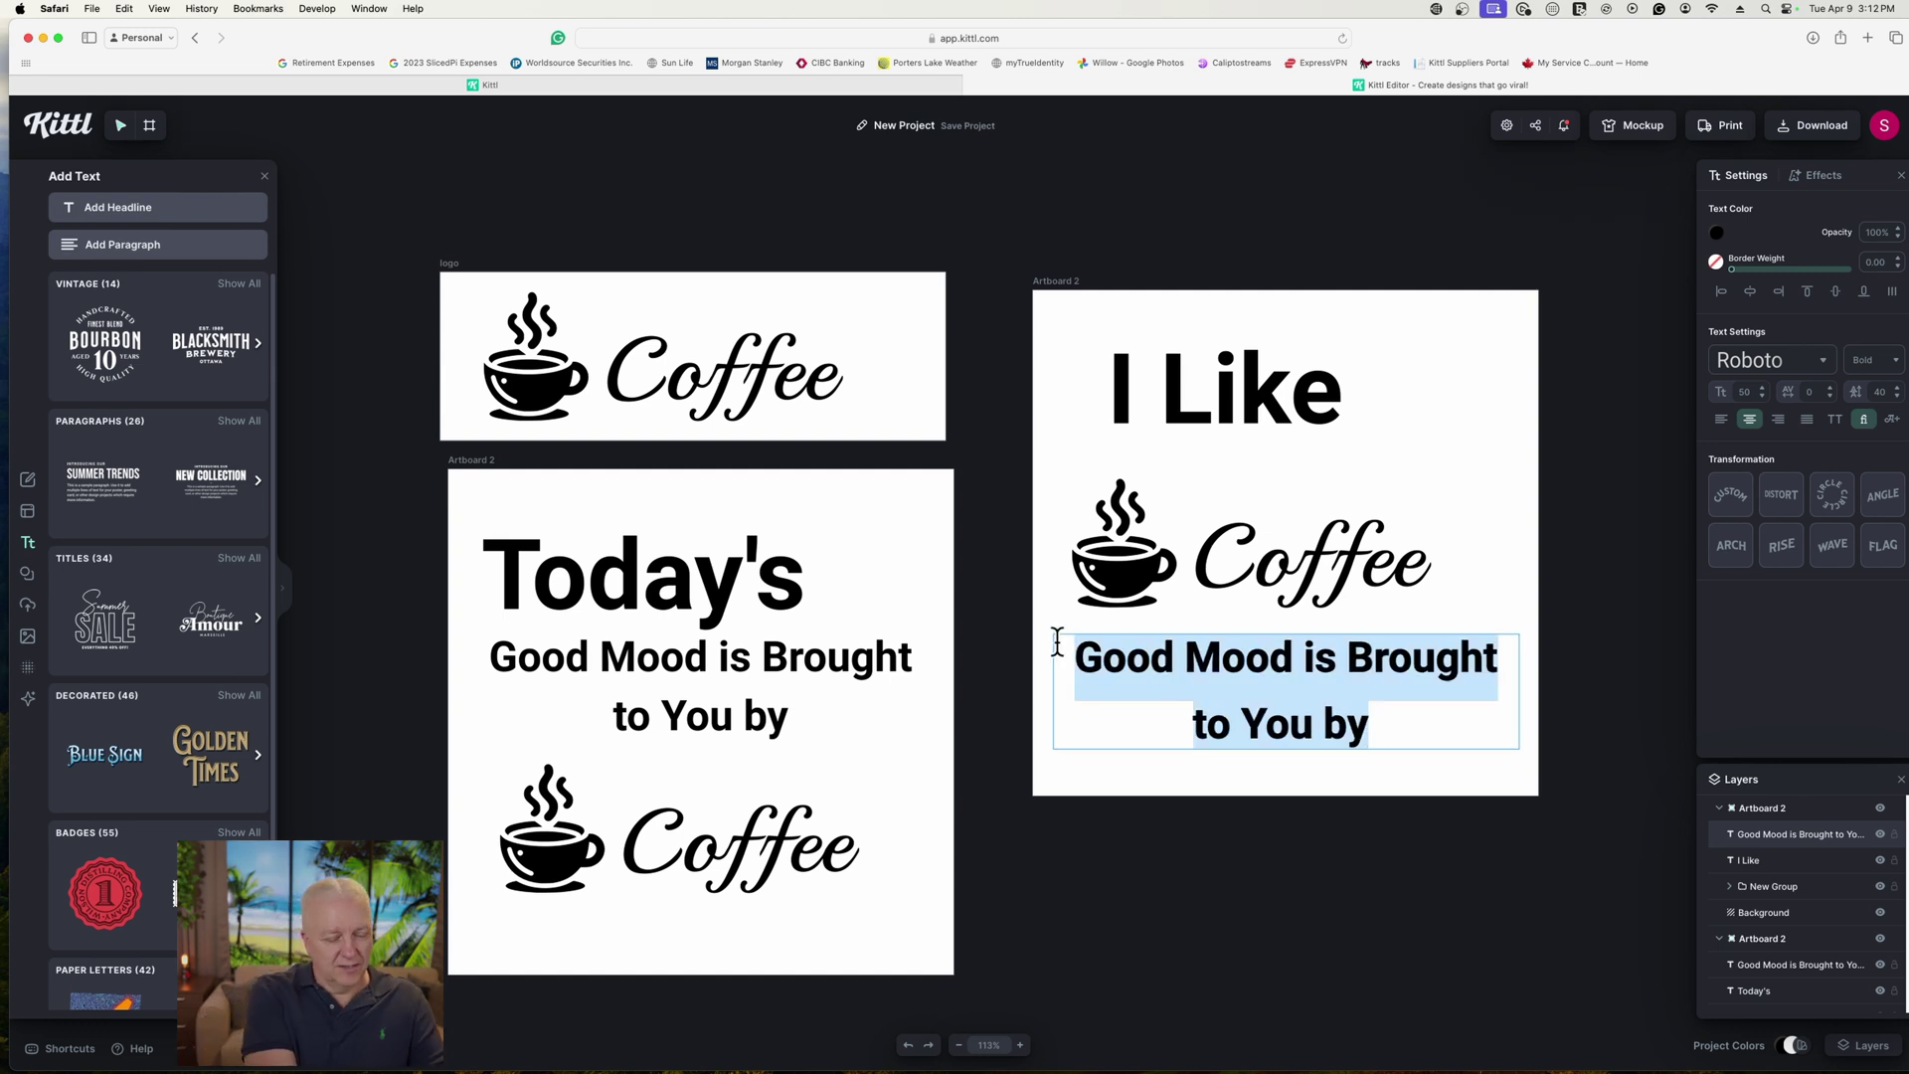
pyautogui.write('and ')
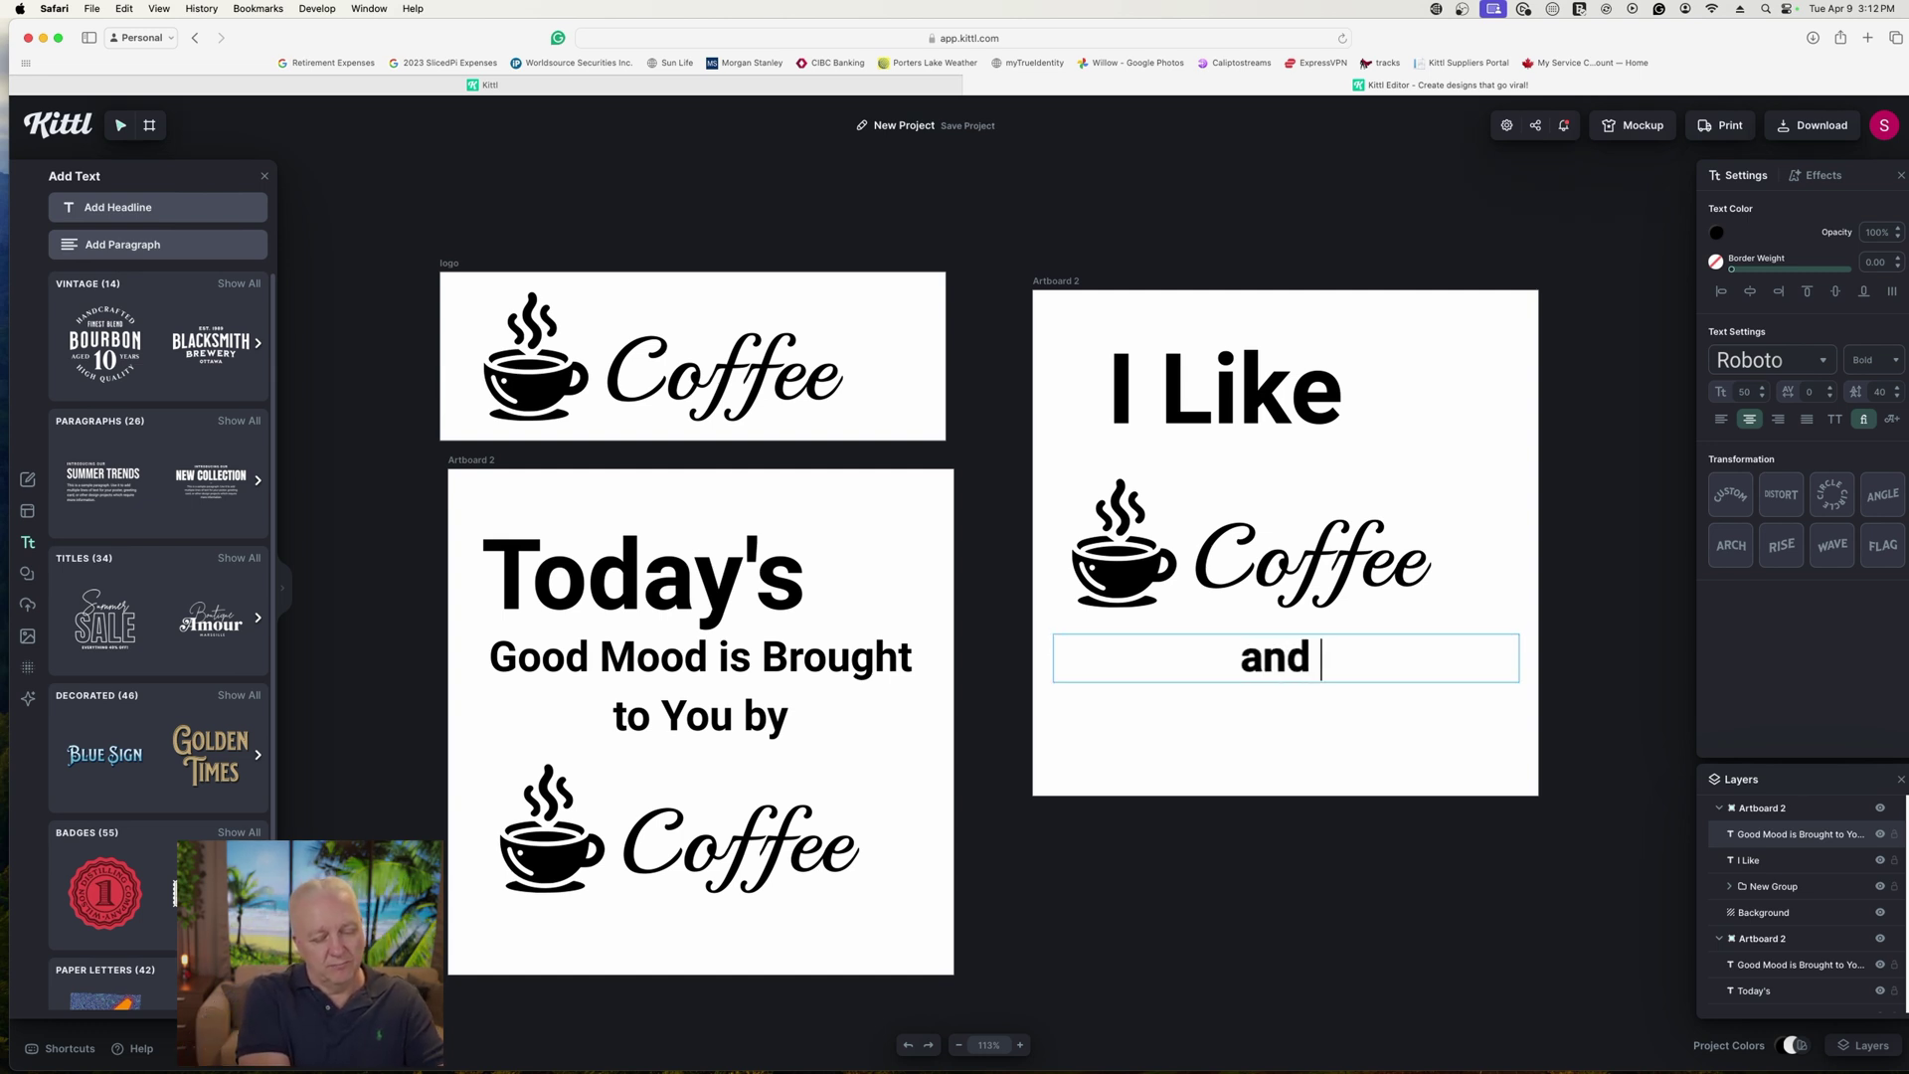
pyautogui.write('Maybe ')
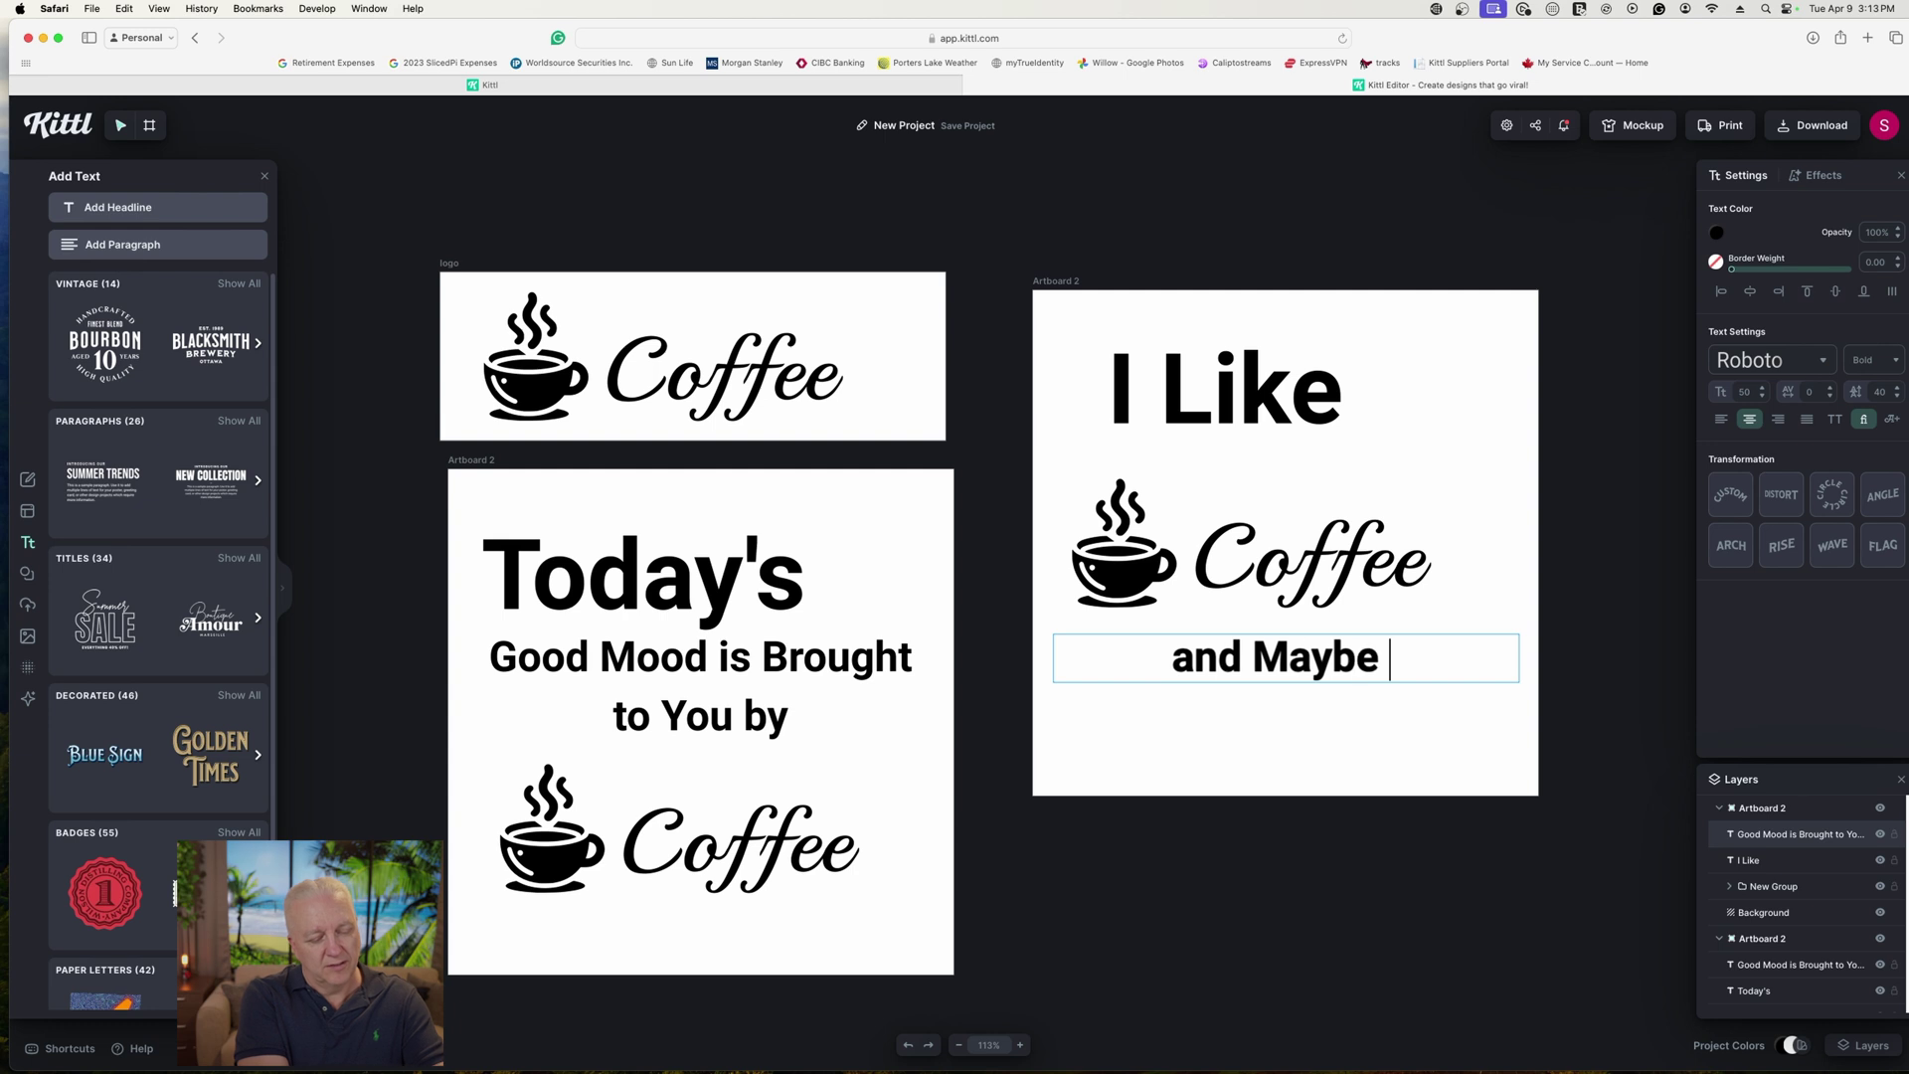
pyautogui.write('Three')
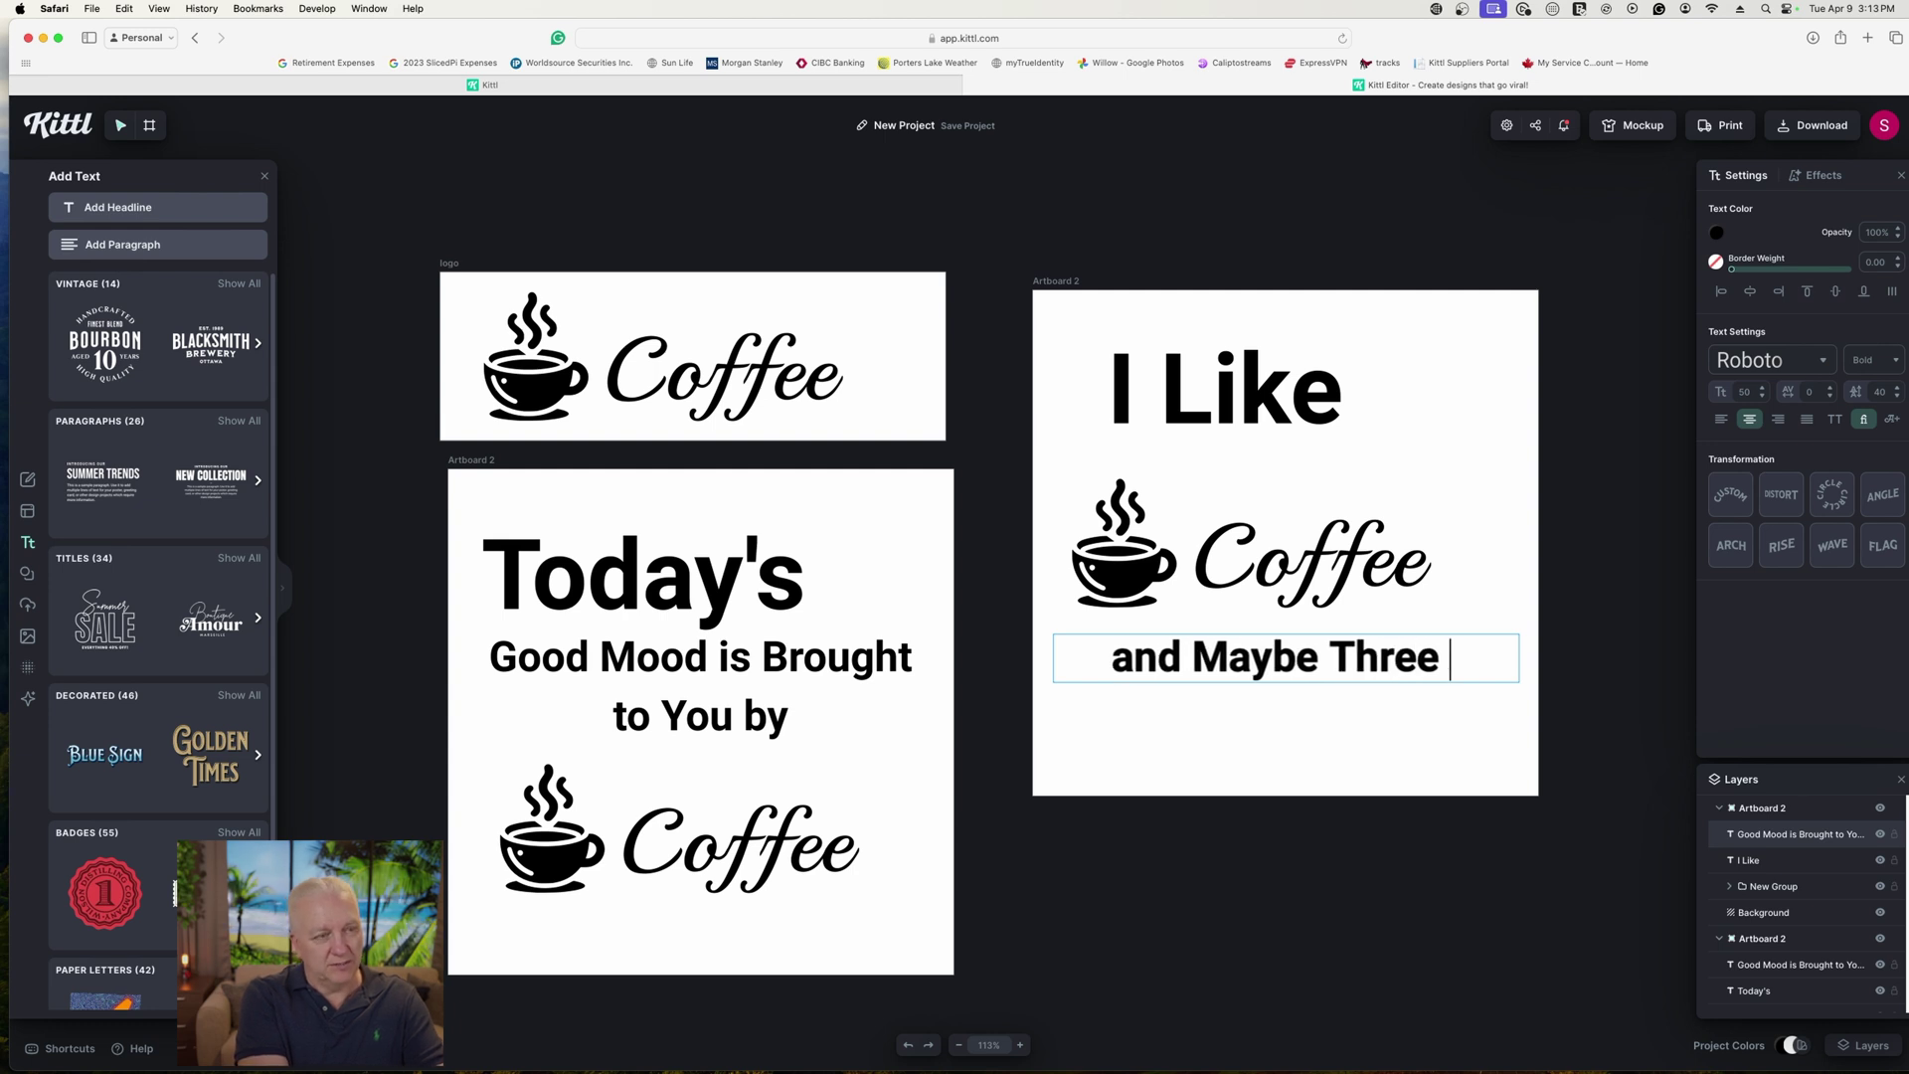
pyautogui.write(' People')
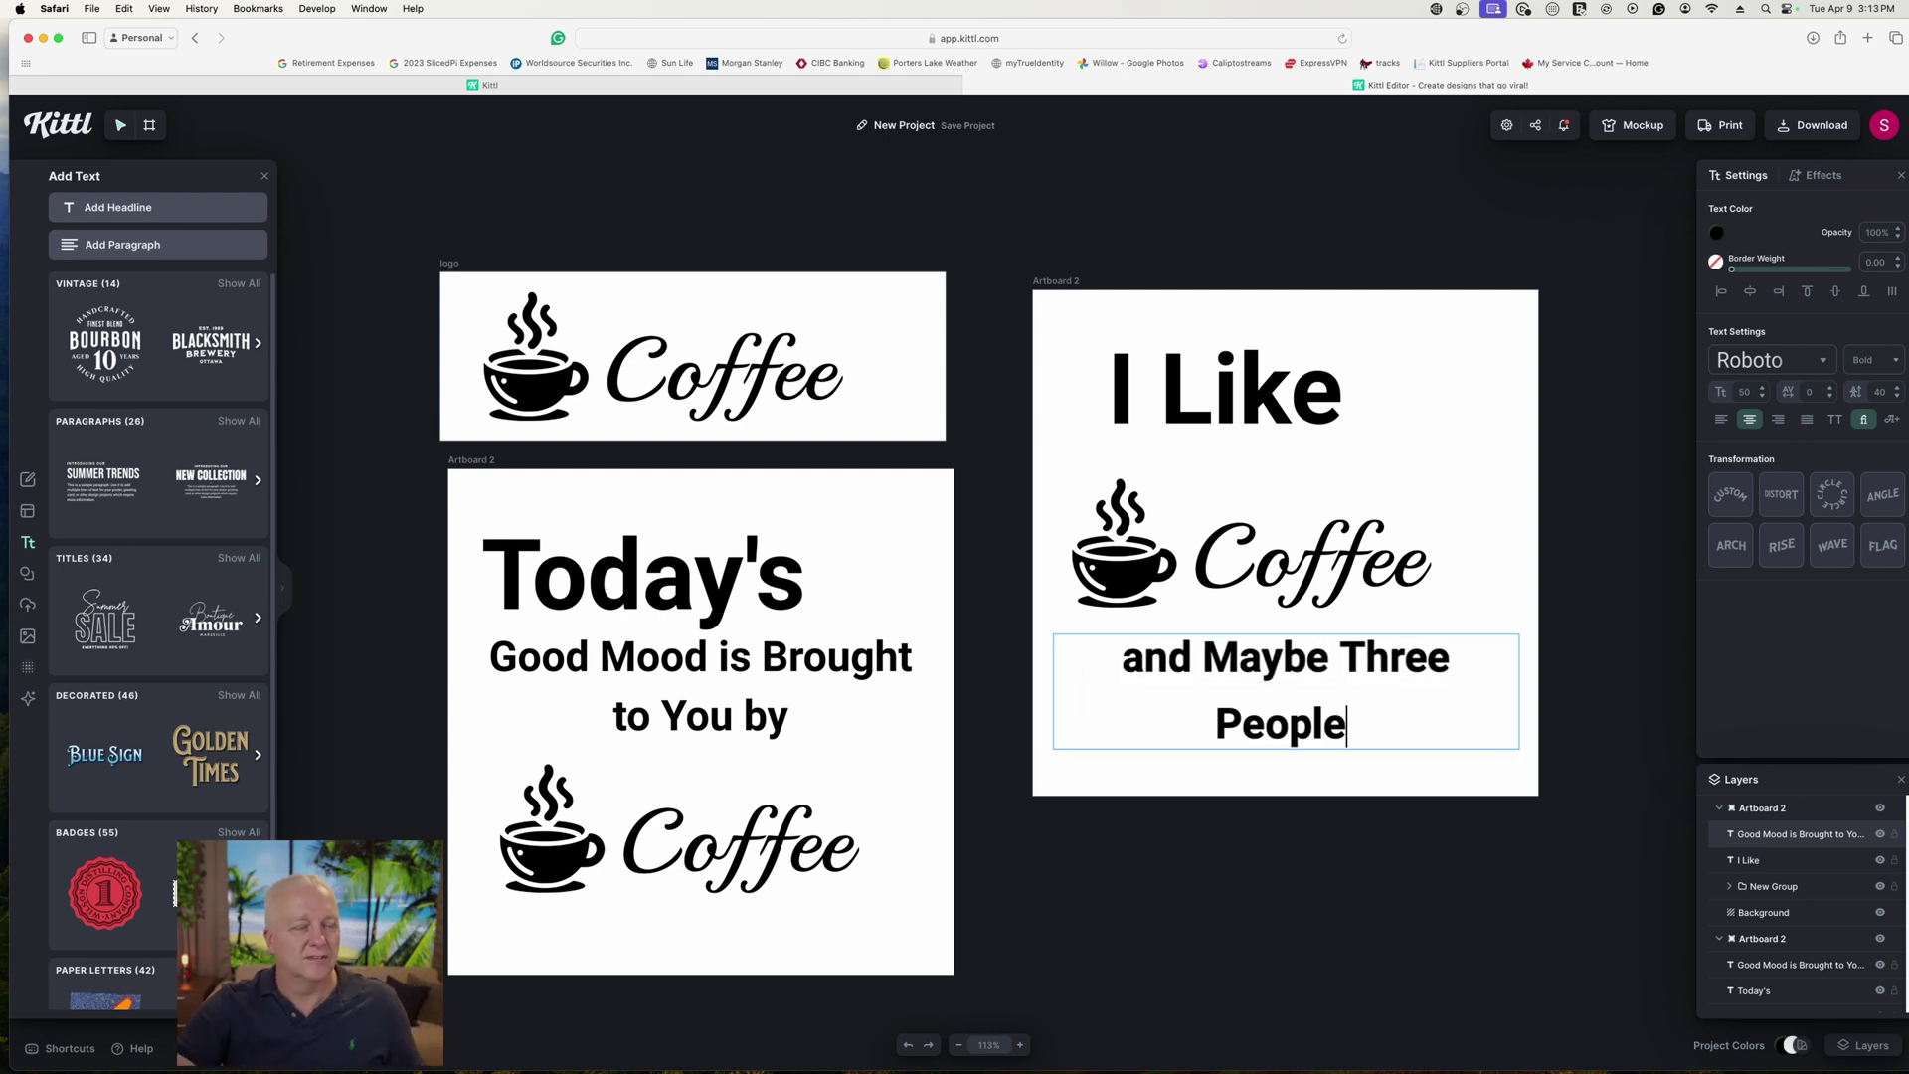
pyautogui.click(1285, 544)
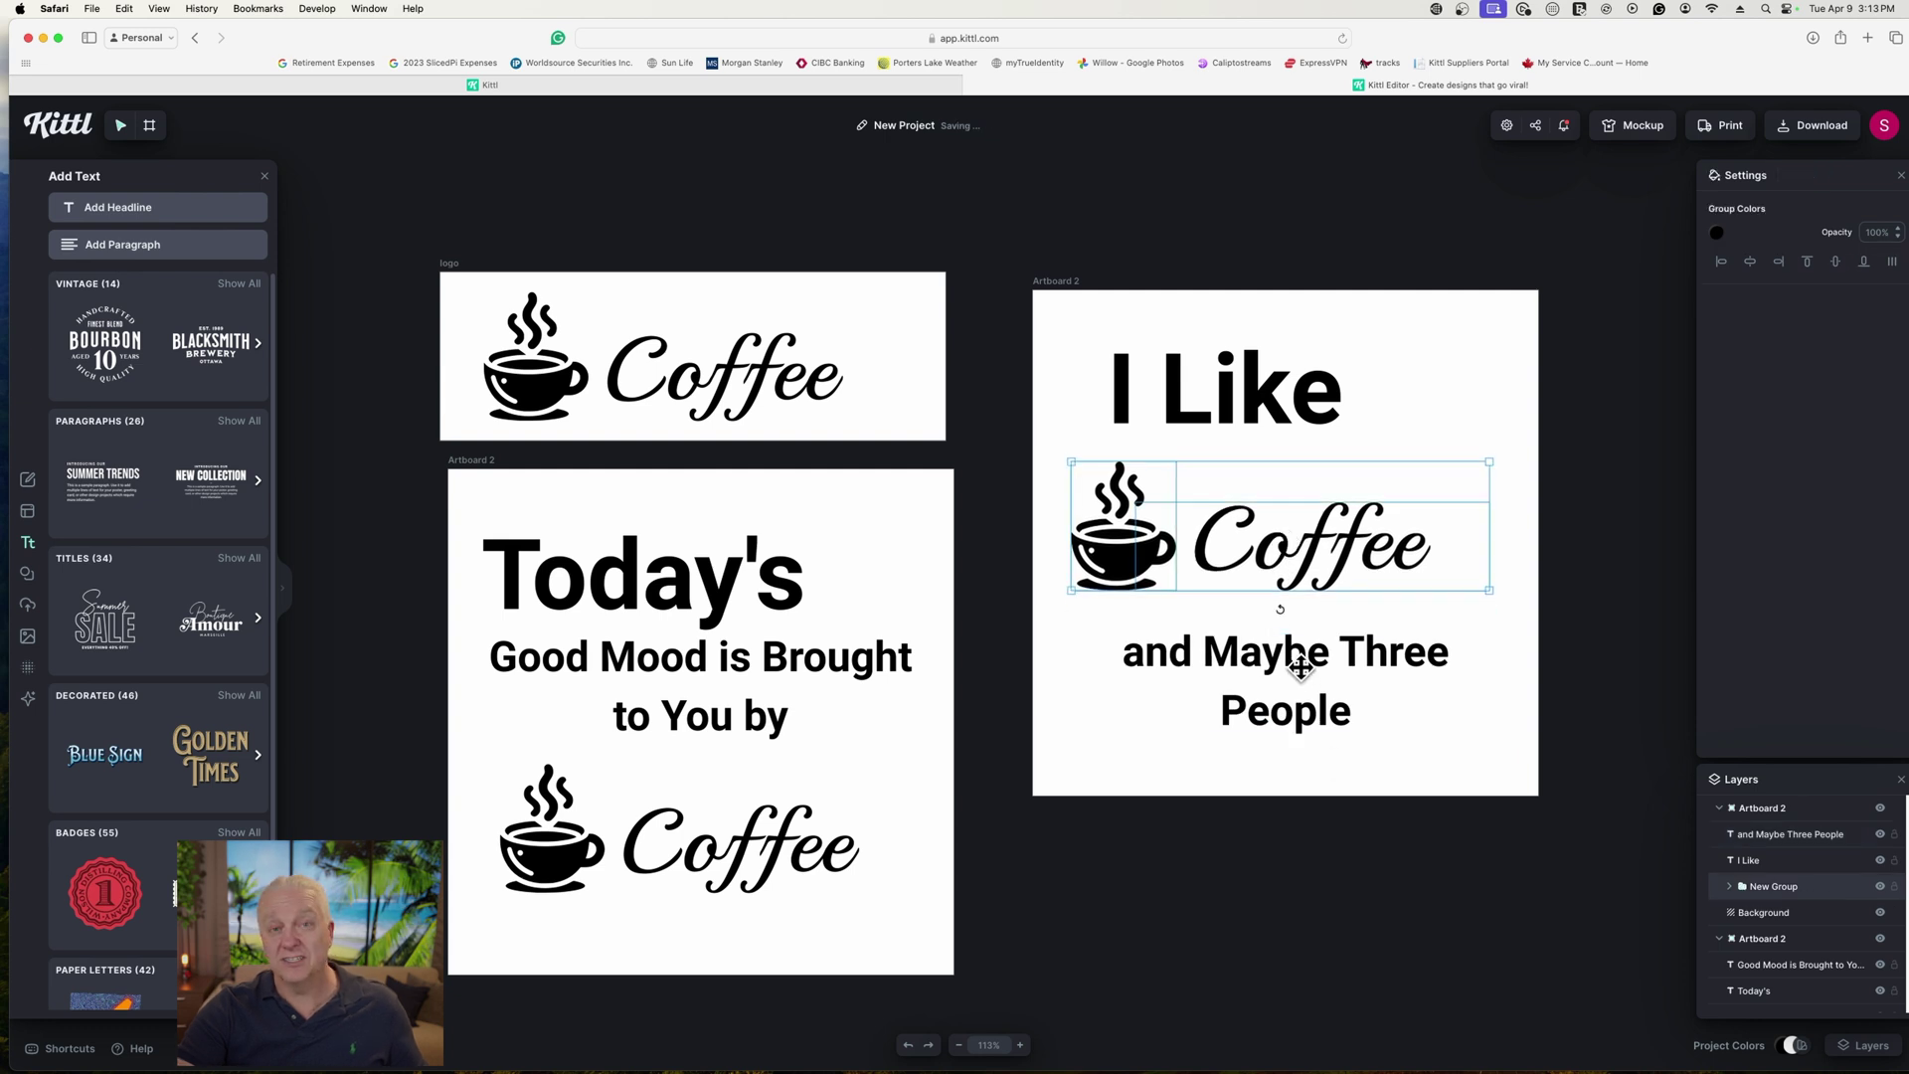
pyautogui.moveTo(1301, 668); pyautogui.dragTo(1301, 679)
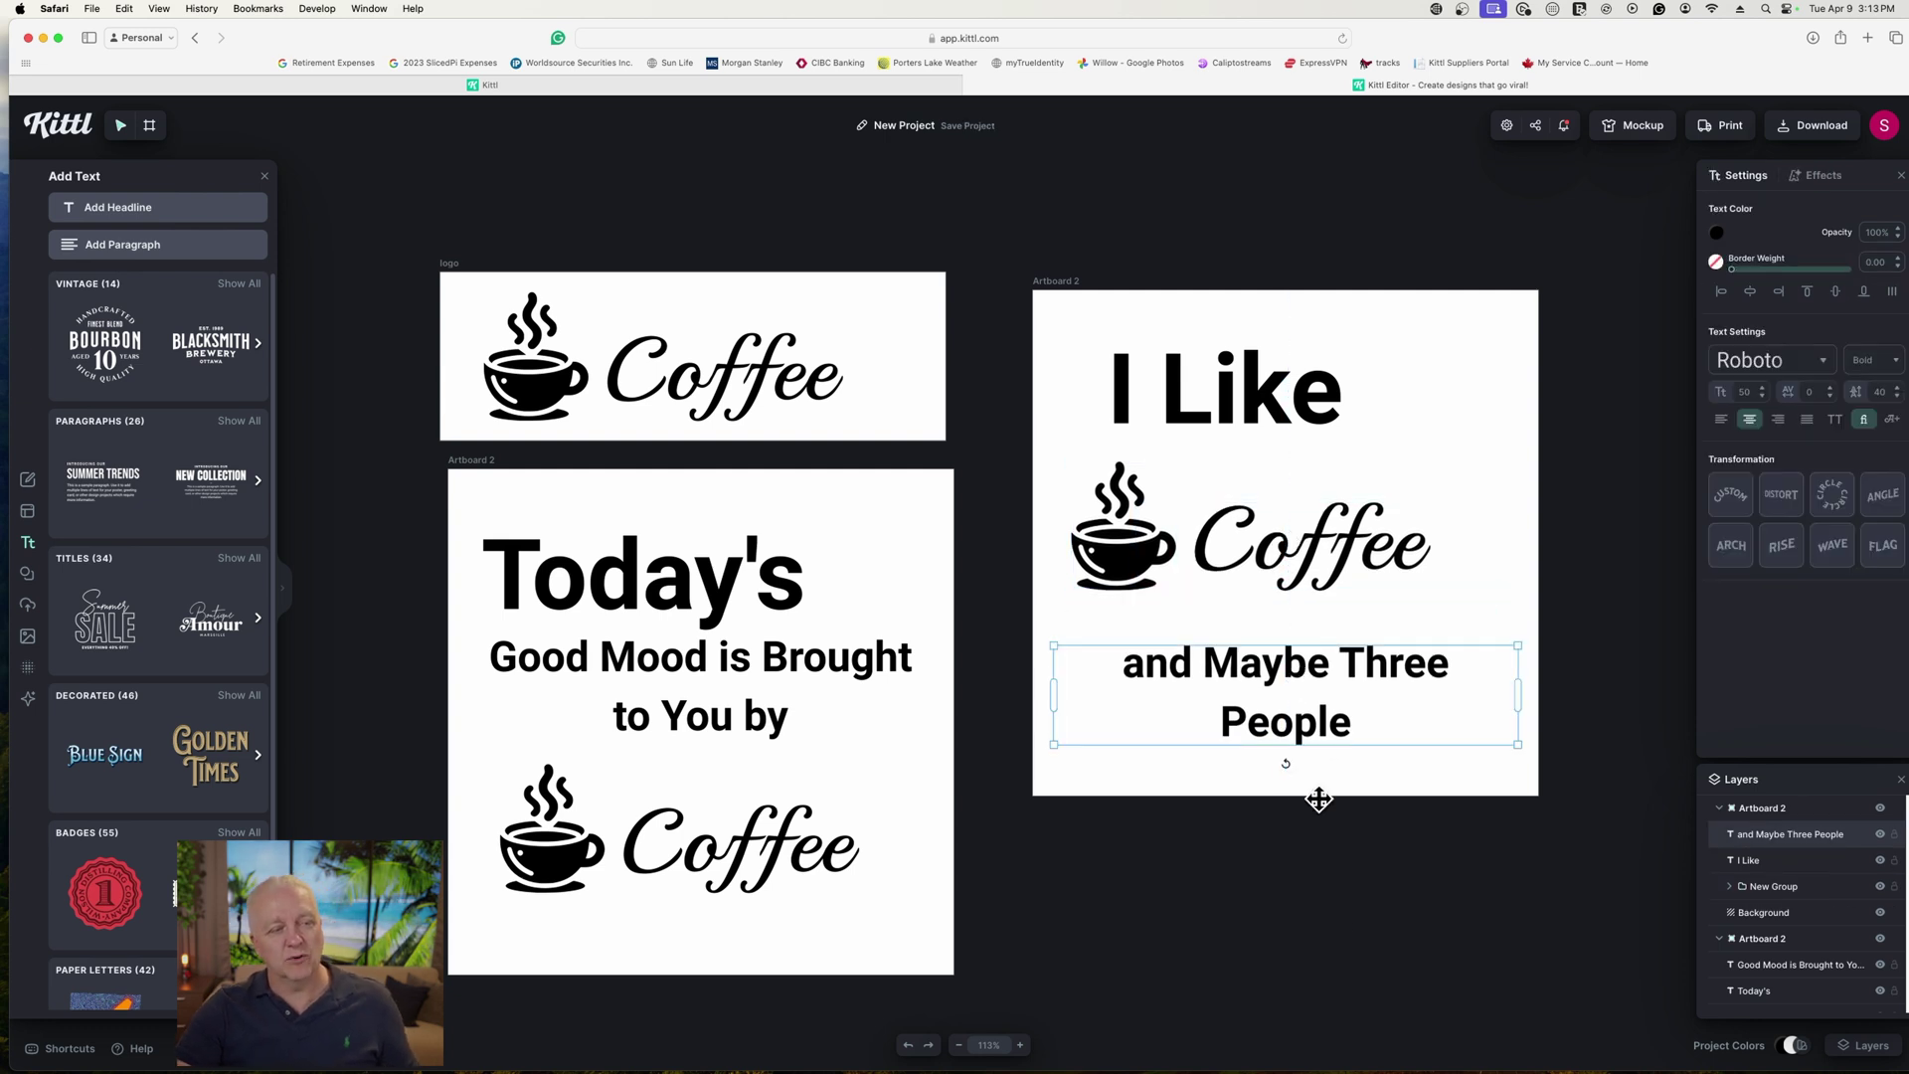
pyautogui.click(1329, 883)
pyautogui.scroll(-3, 1243, 861)
# Step: Zoom out and name the duplicate 'I Like' artboard 'Coaster 2'
pyautogui.scroll(-5, 1235, 849)
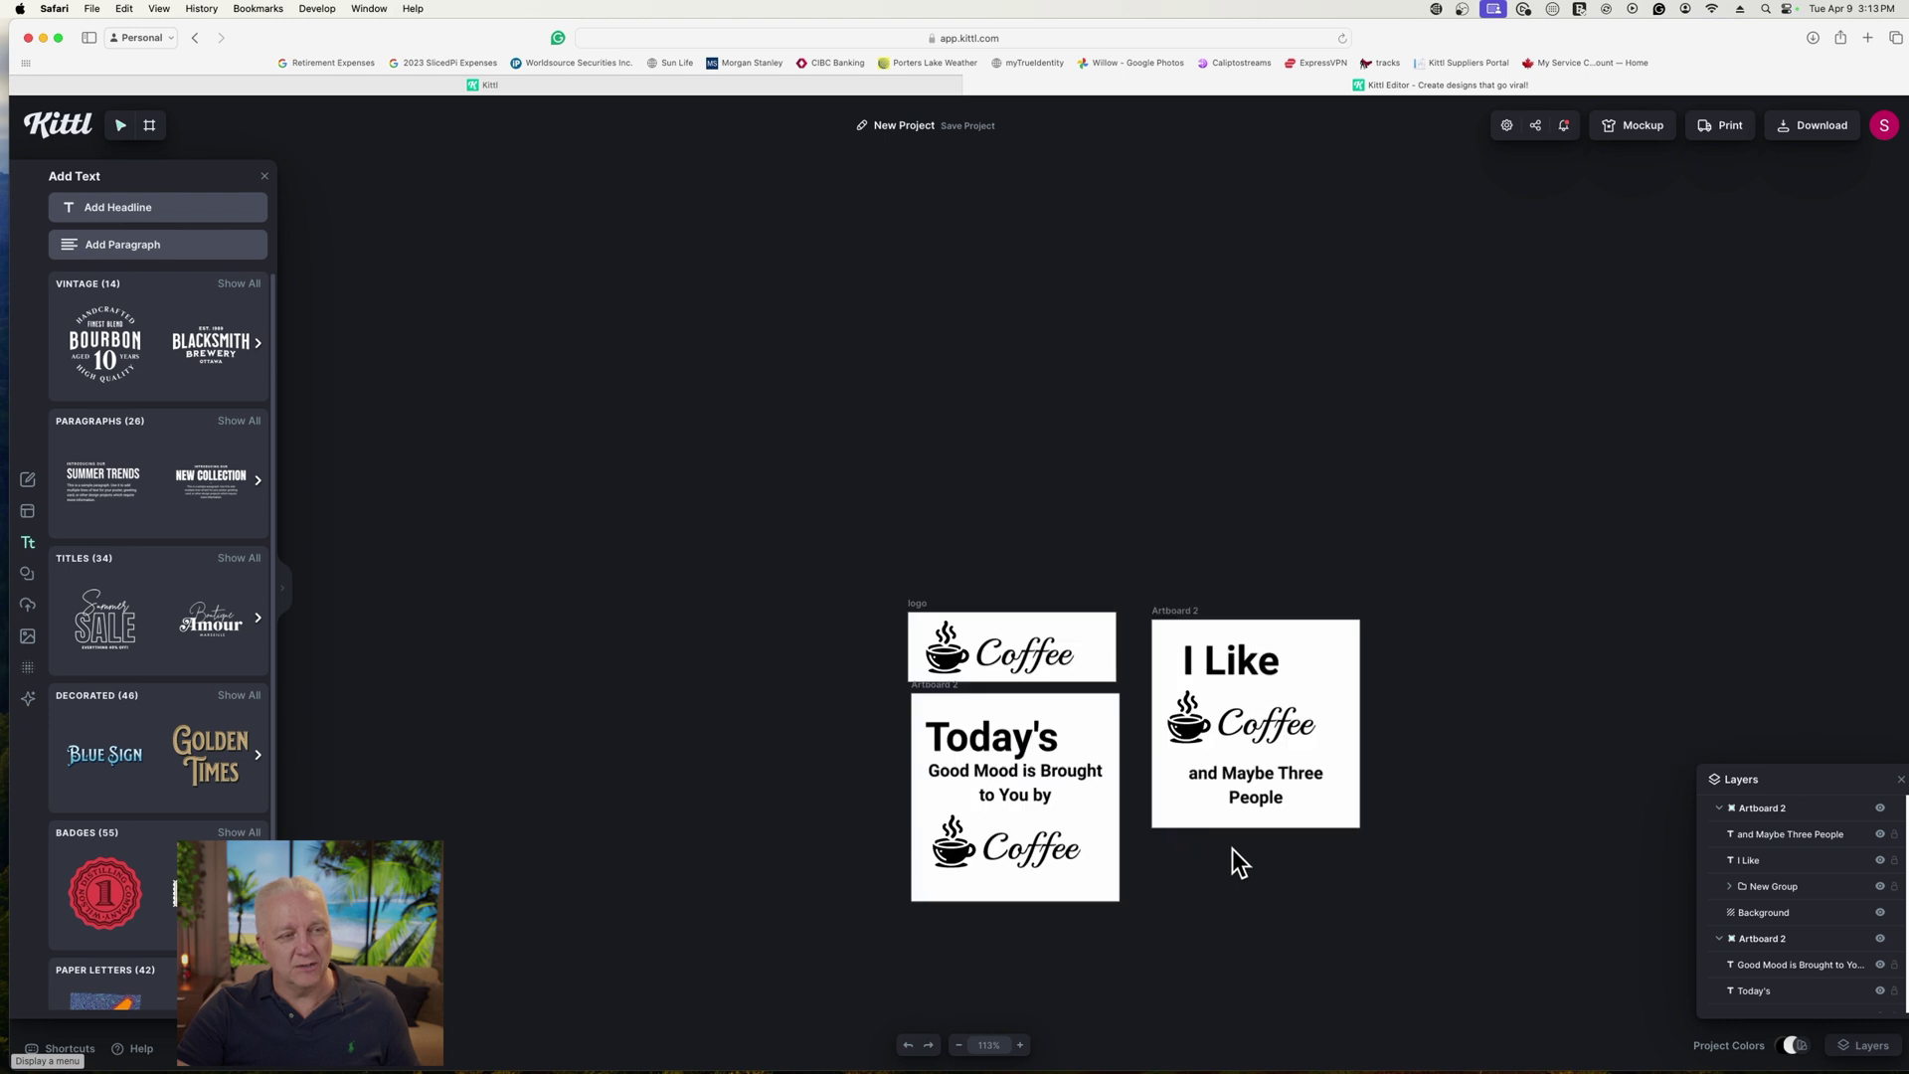
pyautogui.scroll(-2, 1214, 905)
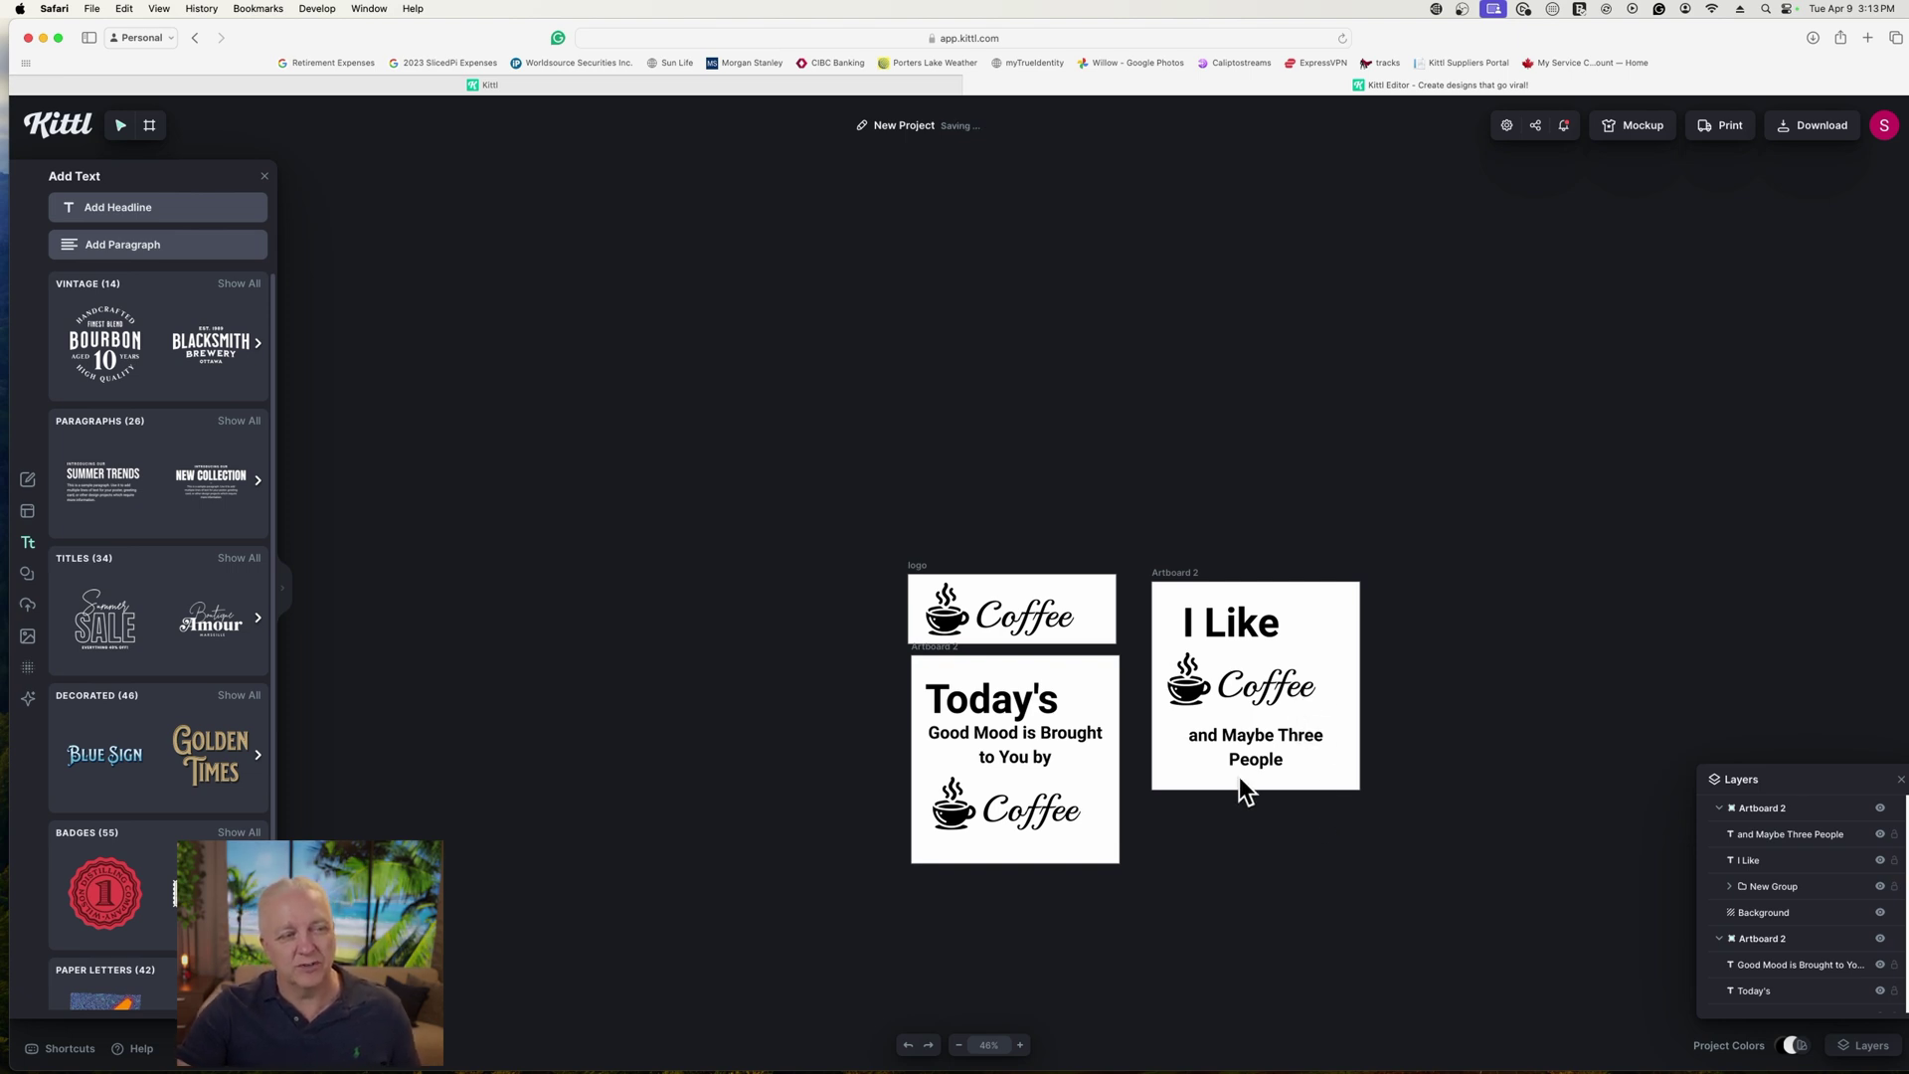
pyautogui.scroll(-4, 1239, 780)
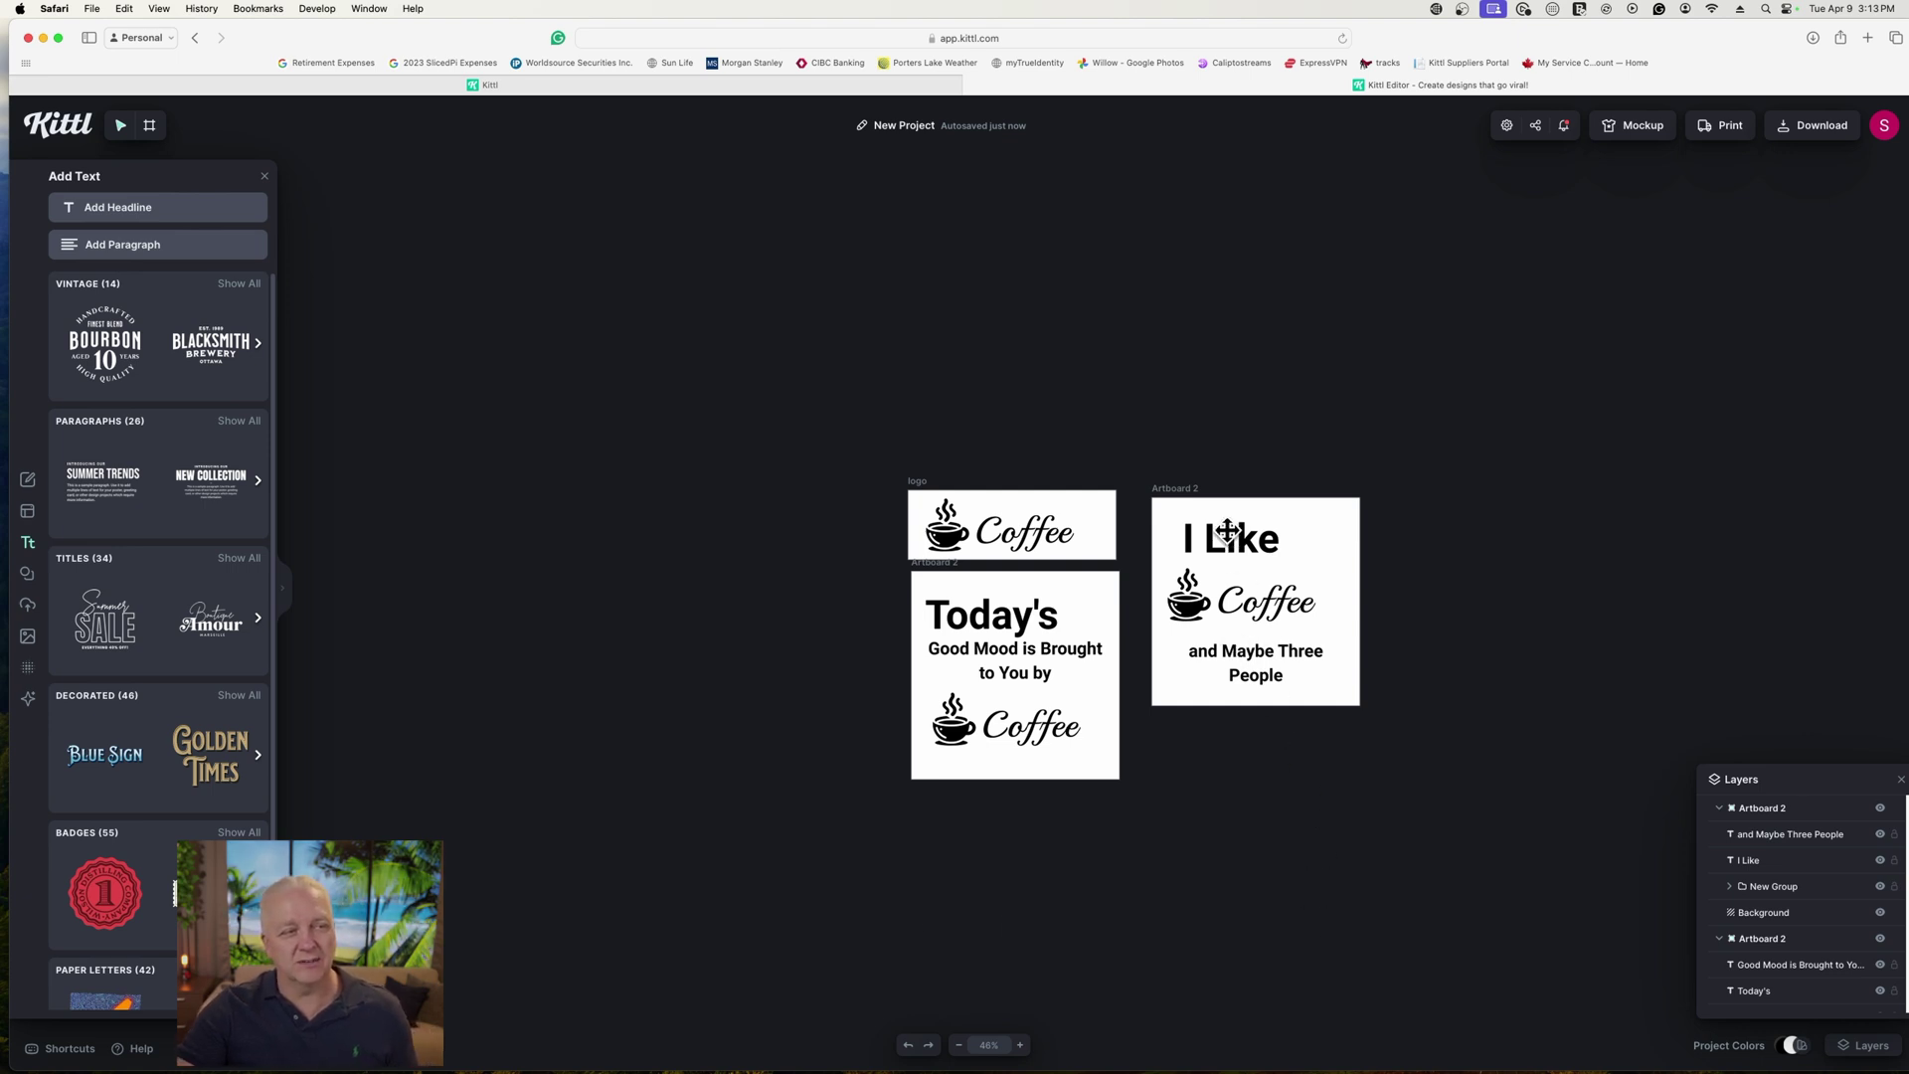
pyautogui.click(1191, 490)
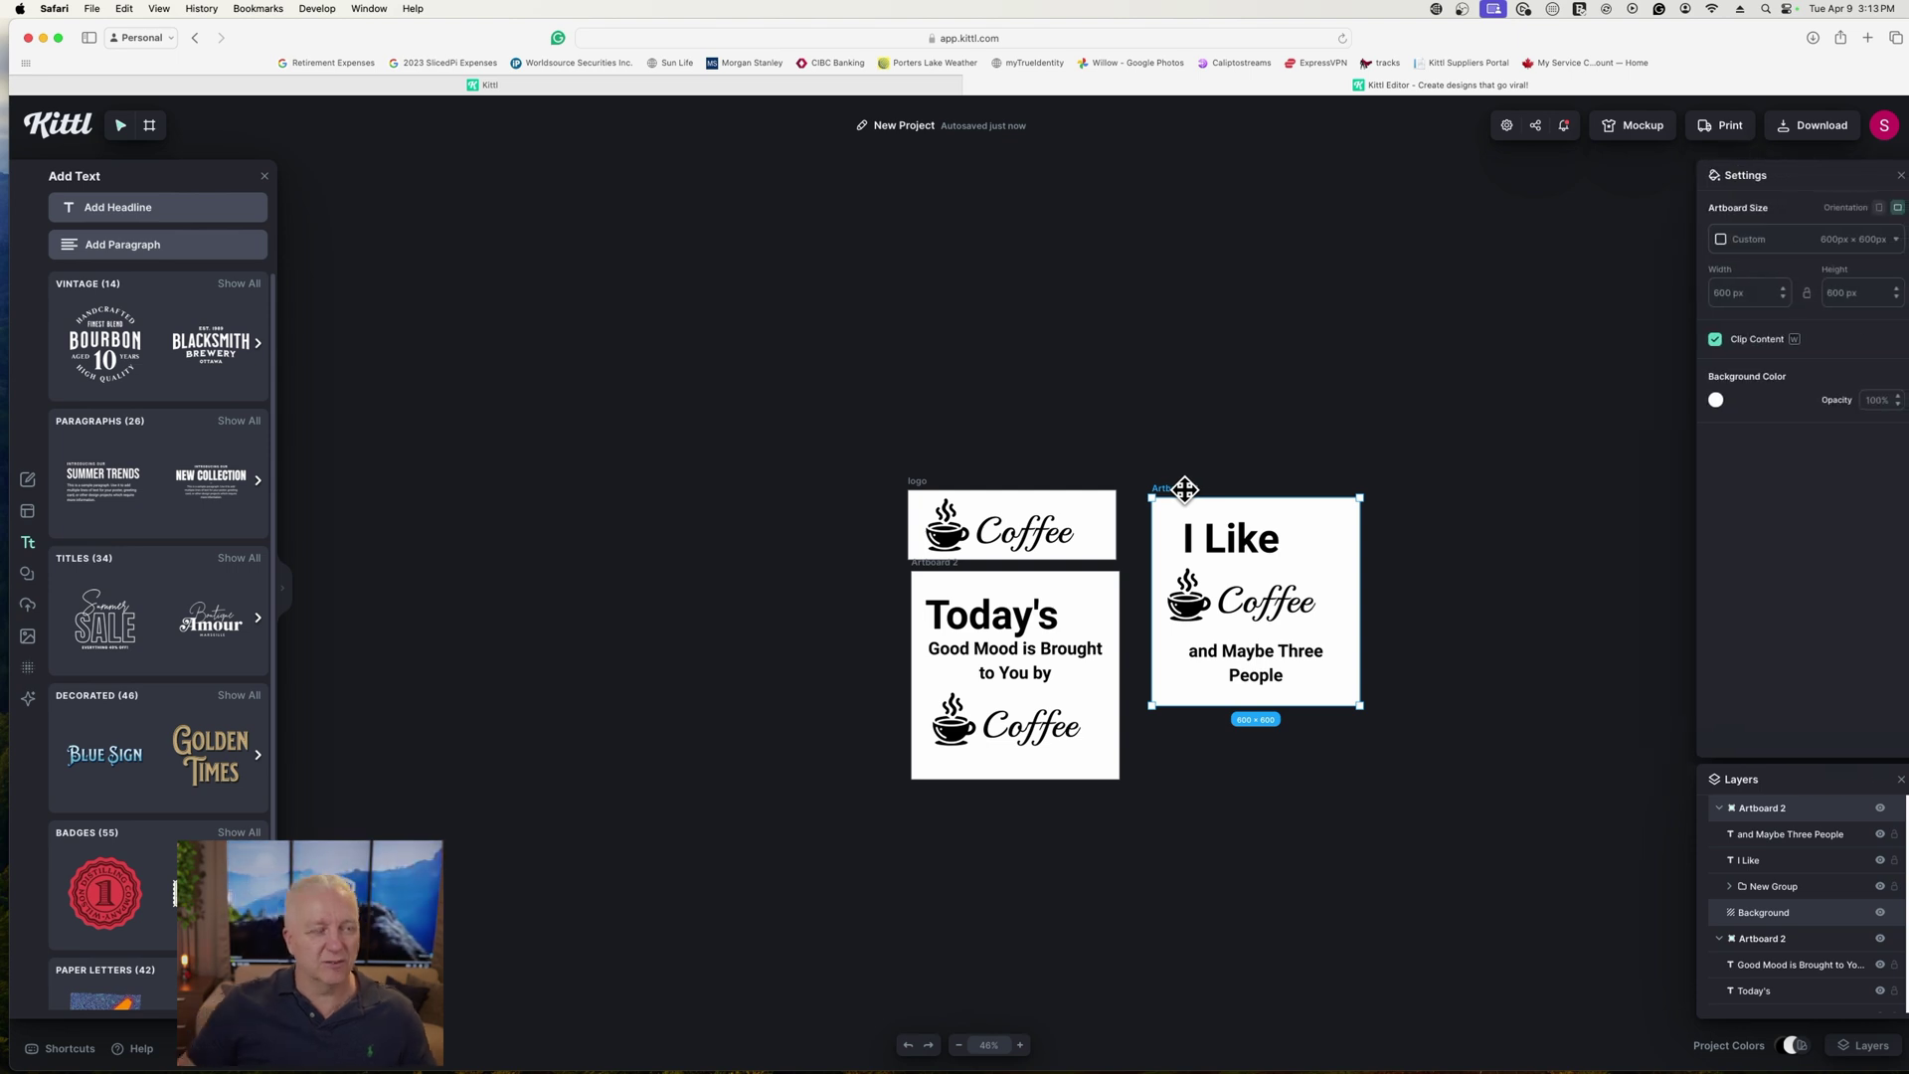
pyautogui.doubleClick(1183, 487)
pyautogui.write('qoast')
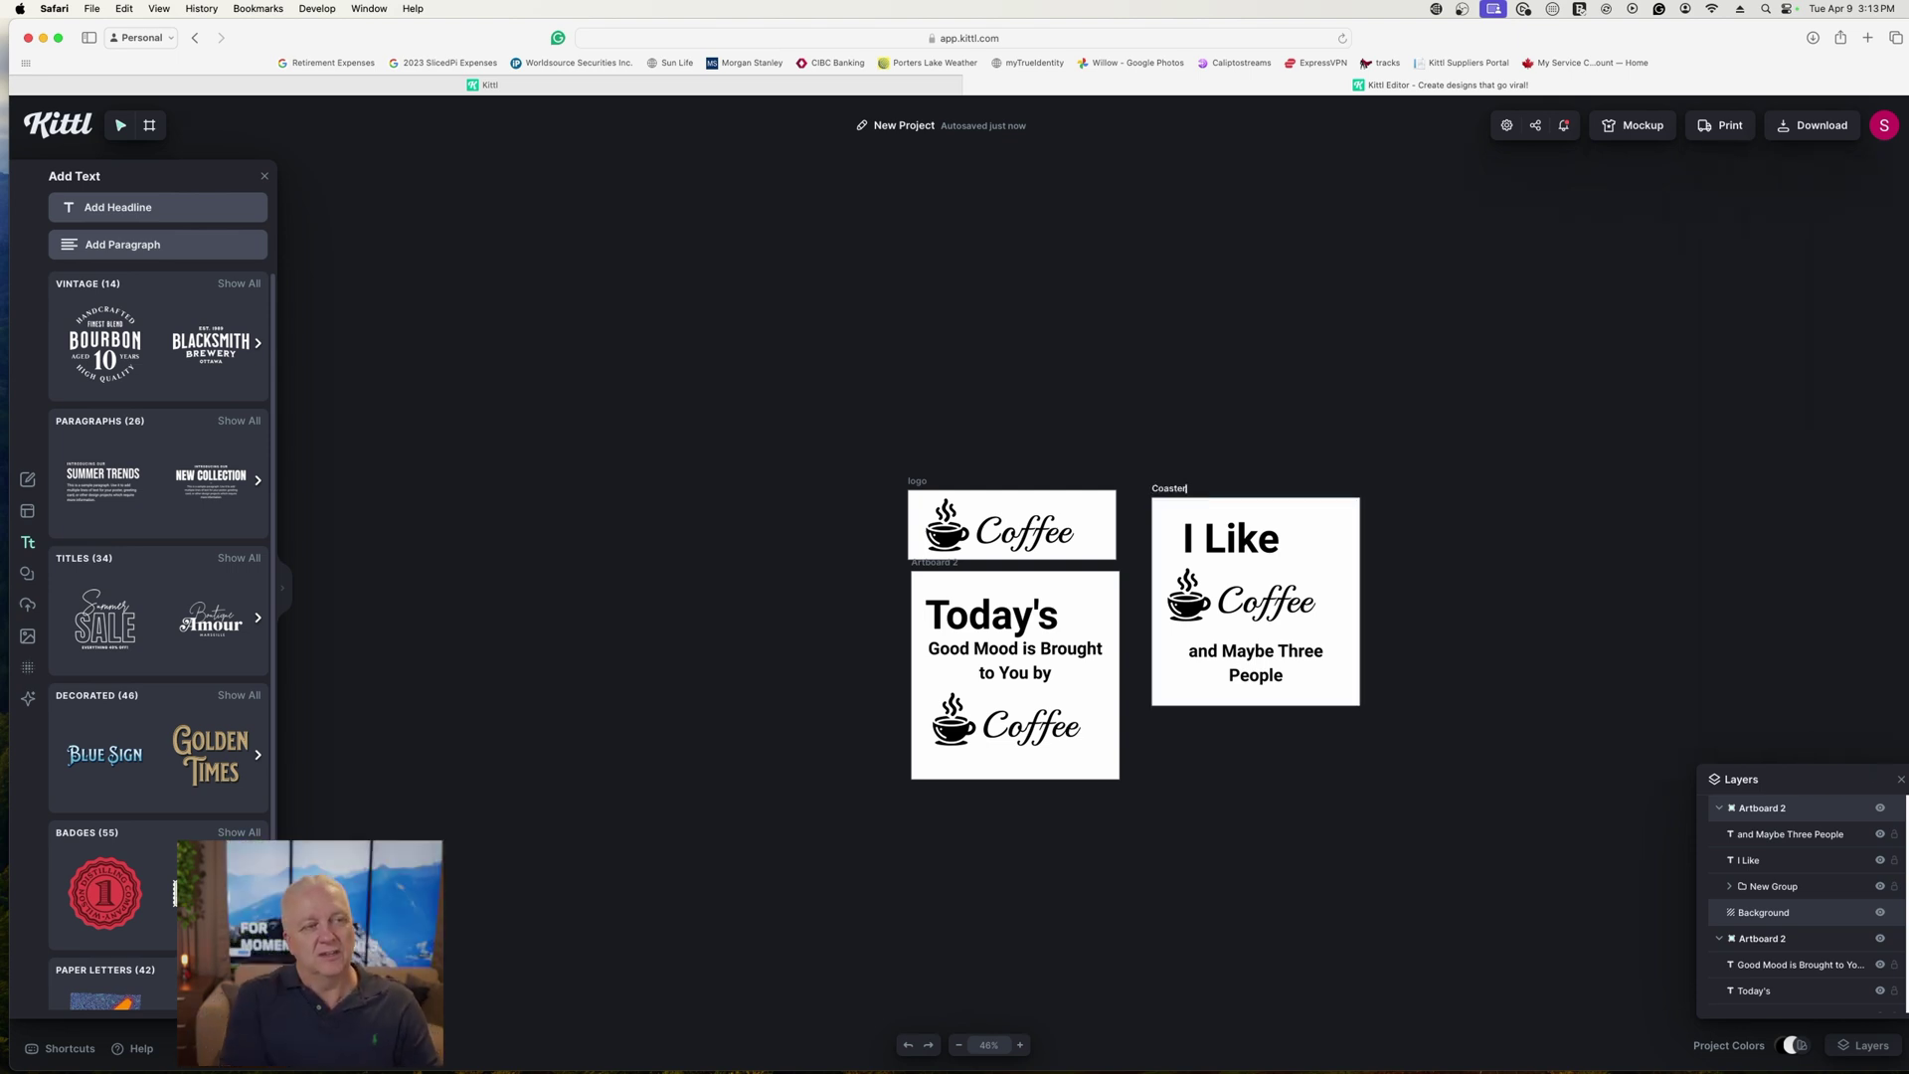
pyautogui.write('er 2')
pyautogui.press('Return')
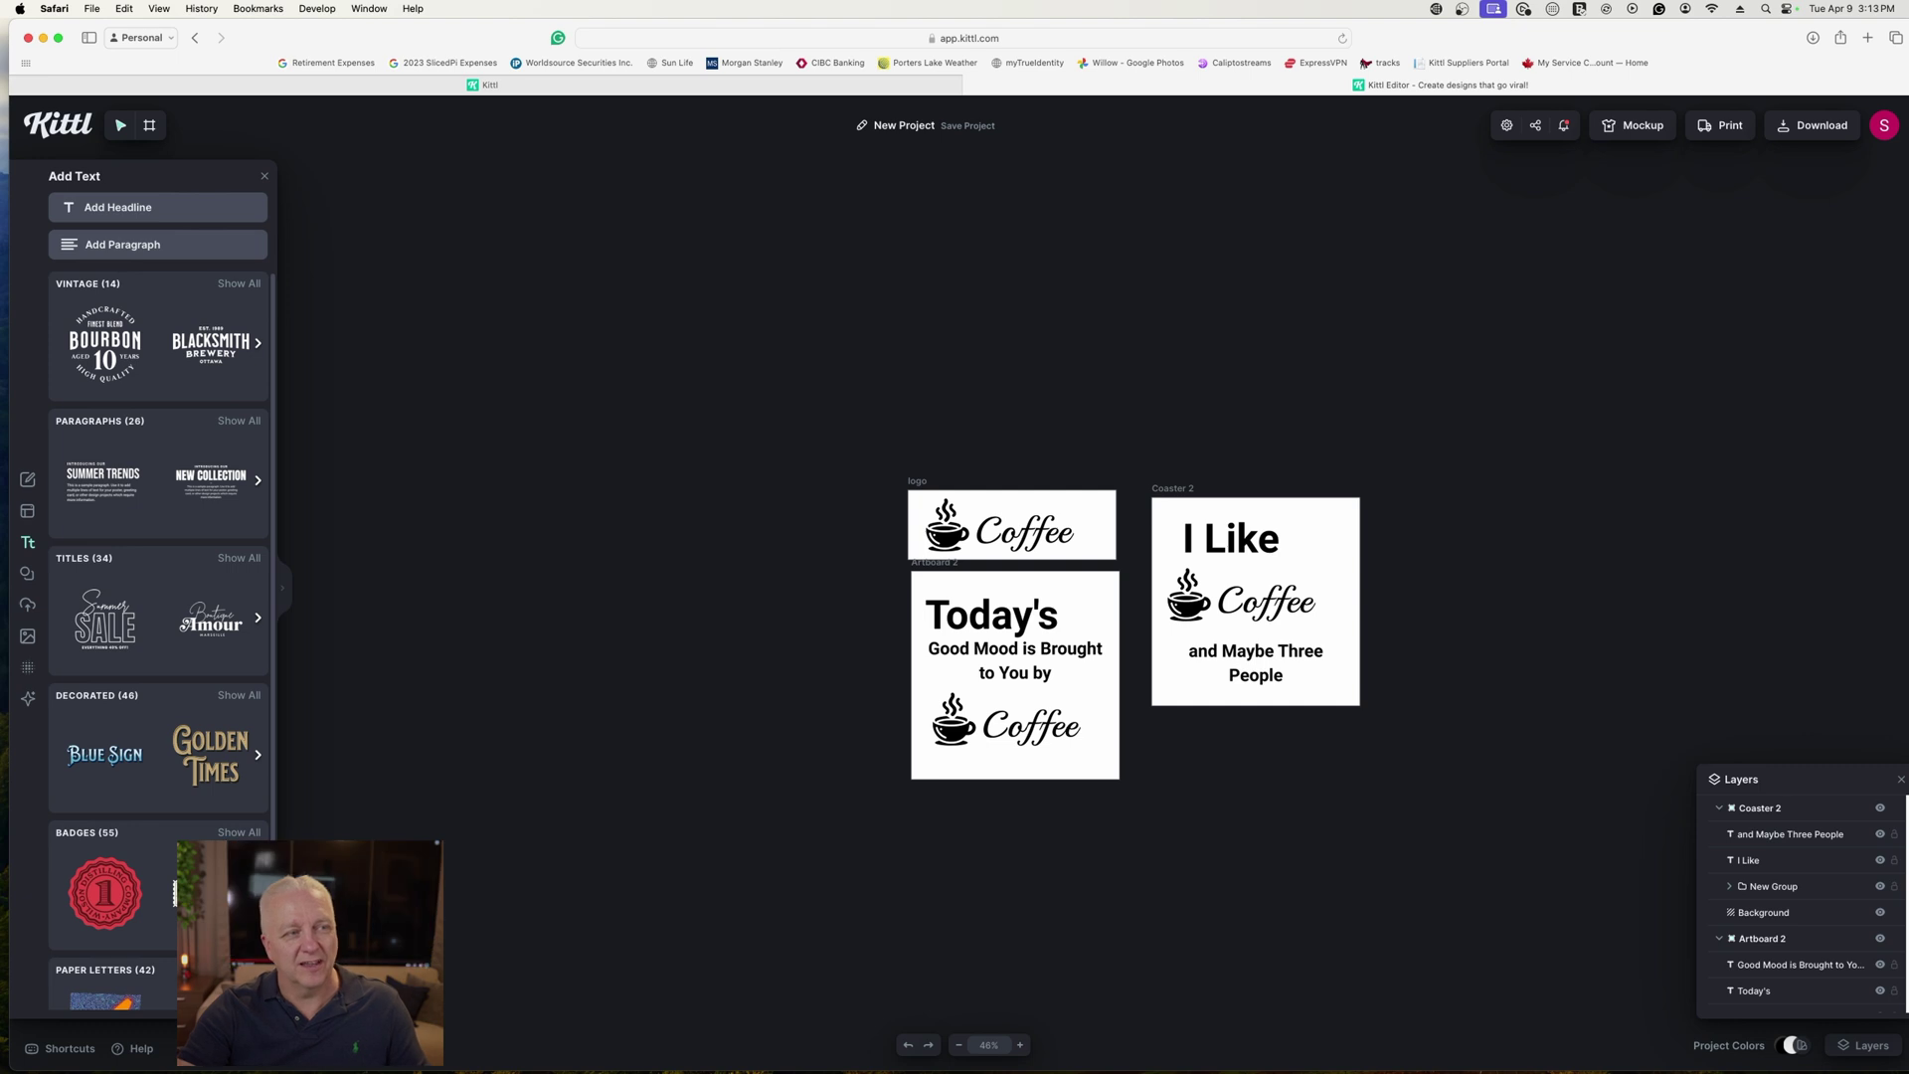
pyautogui.click(1176, 487)
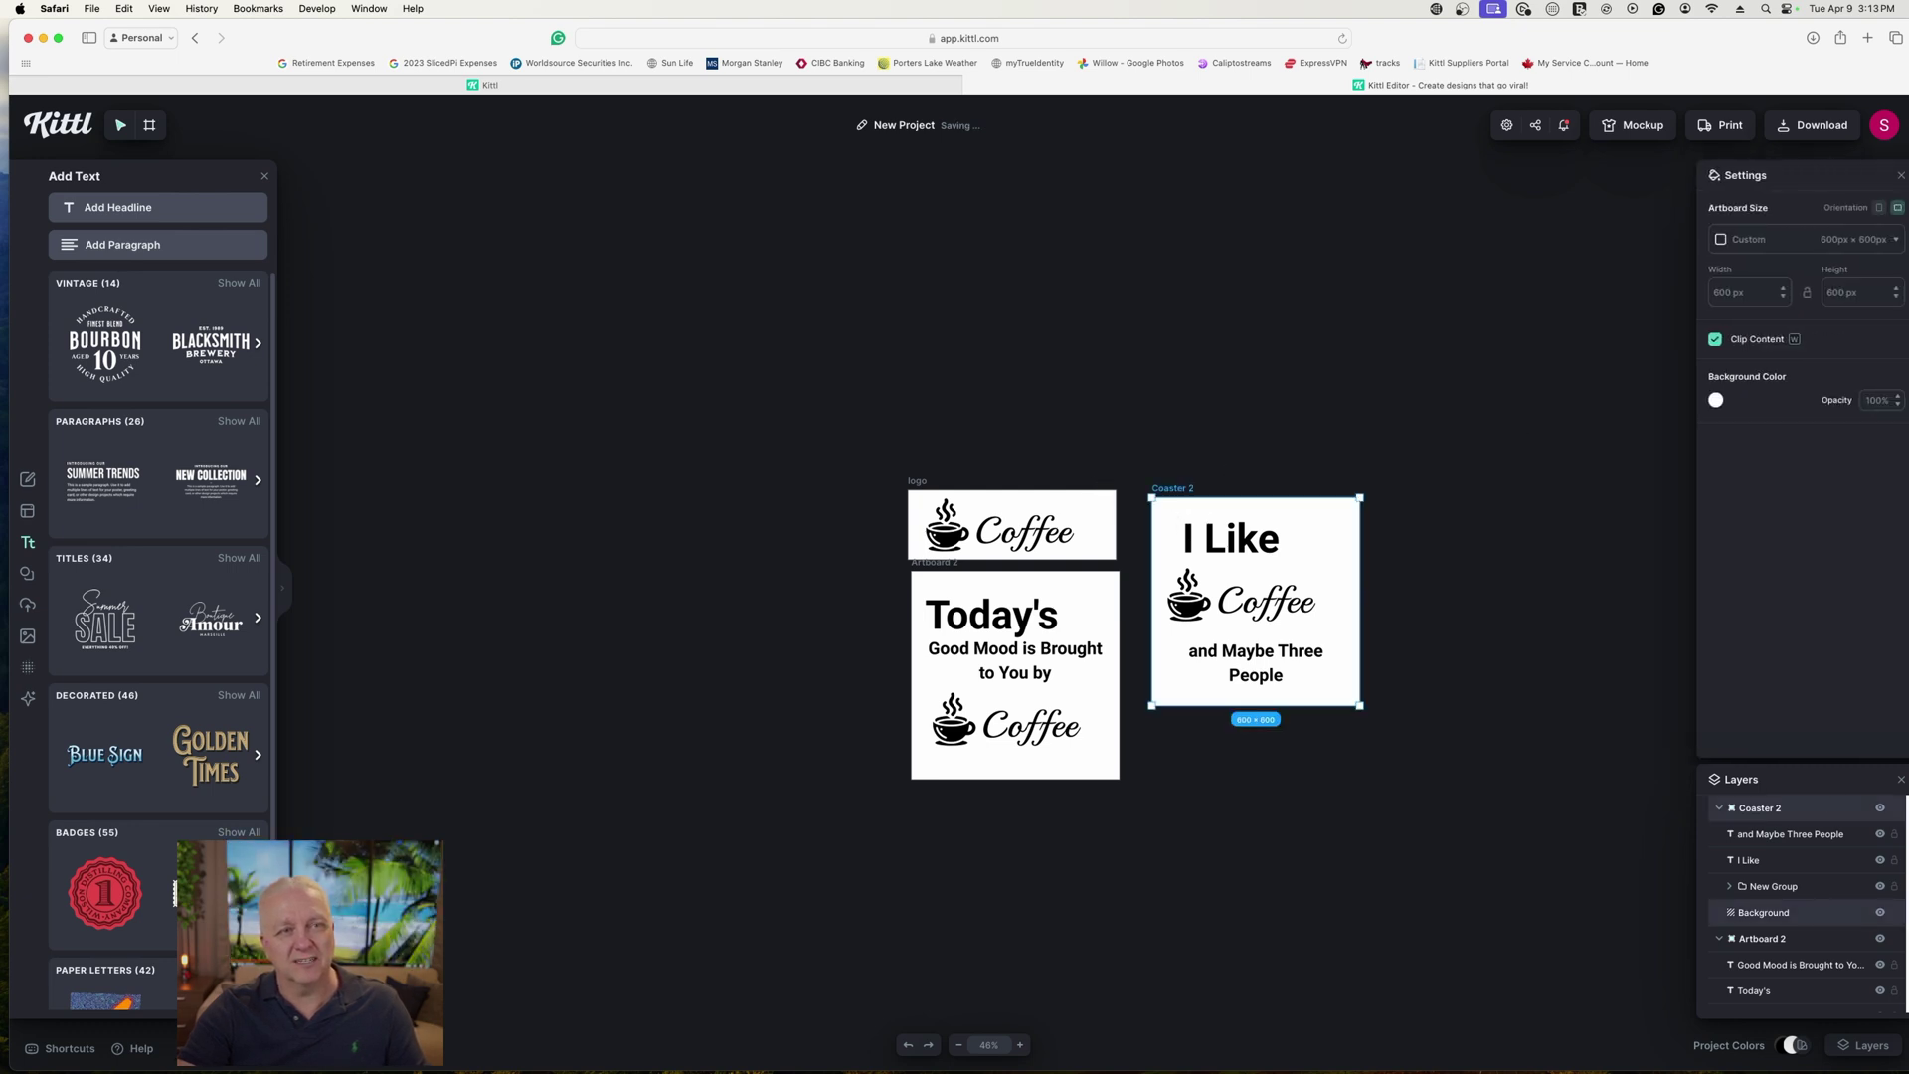
# Step: Choose SVG as the download file type for the Coaster 2 artboard
pyautogui.click(1824, 128)
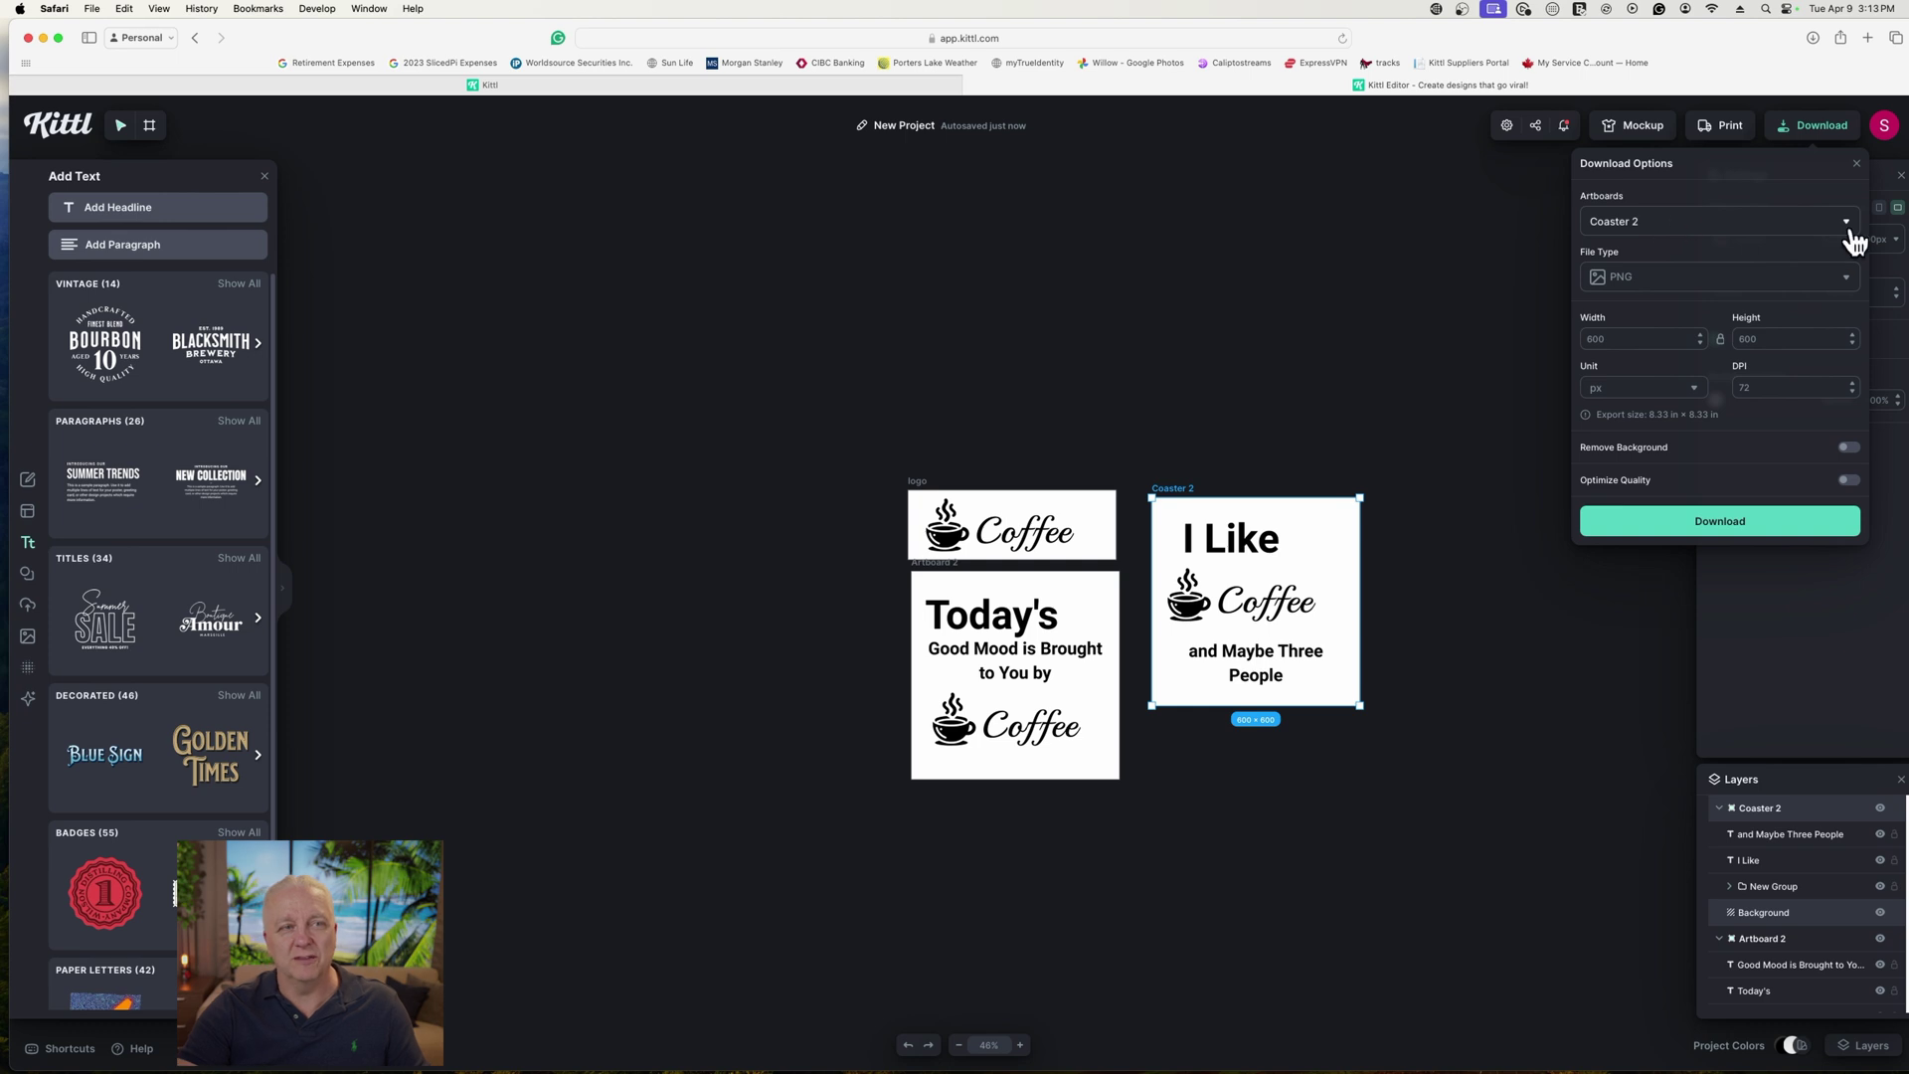
pyautogui.click(1697, 288)
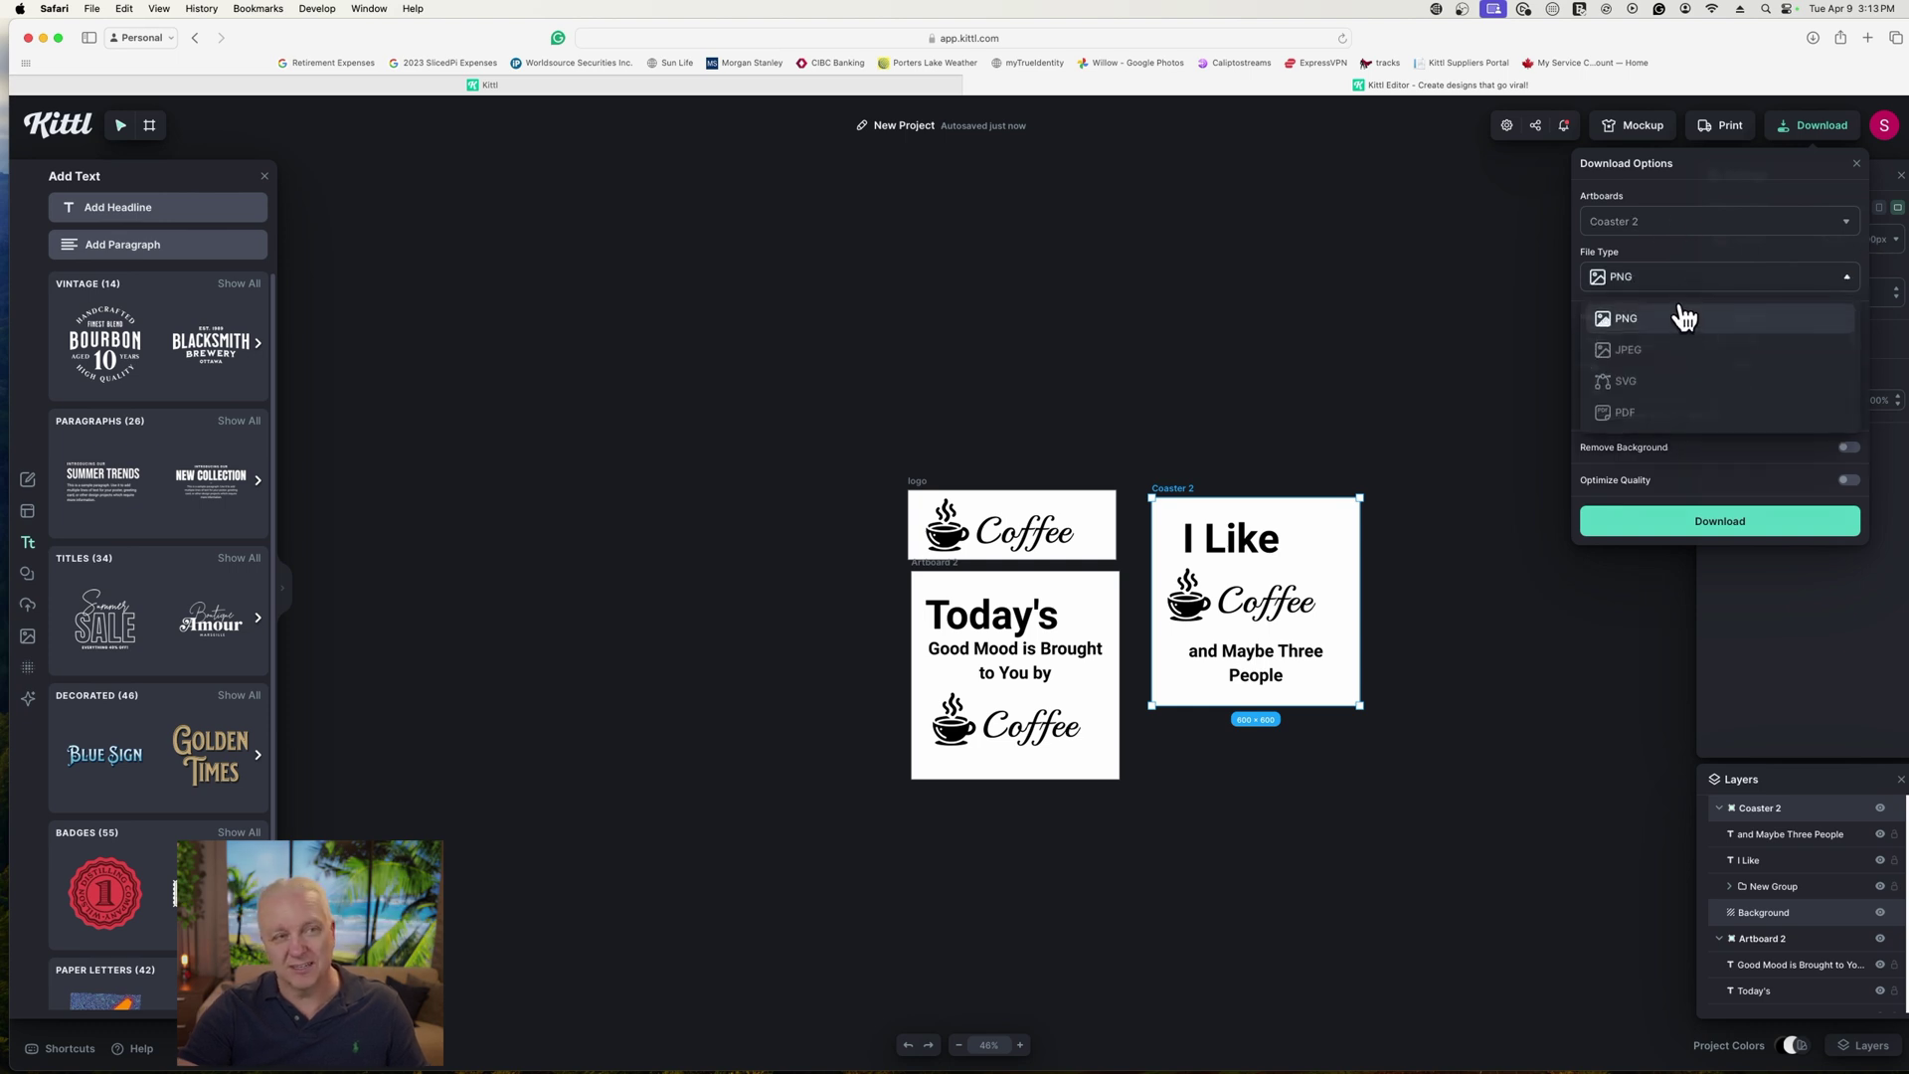
pyautogui.click(1639, 384)
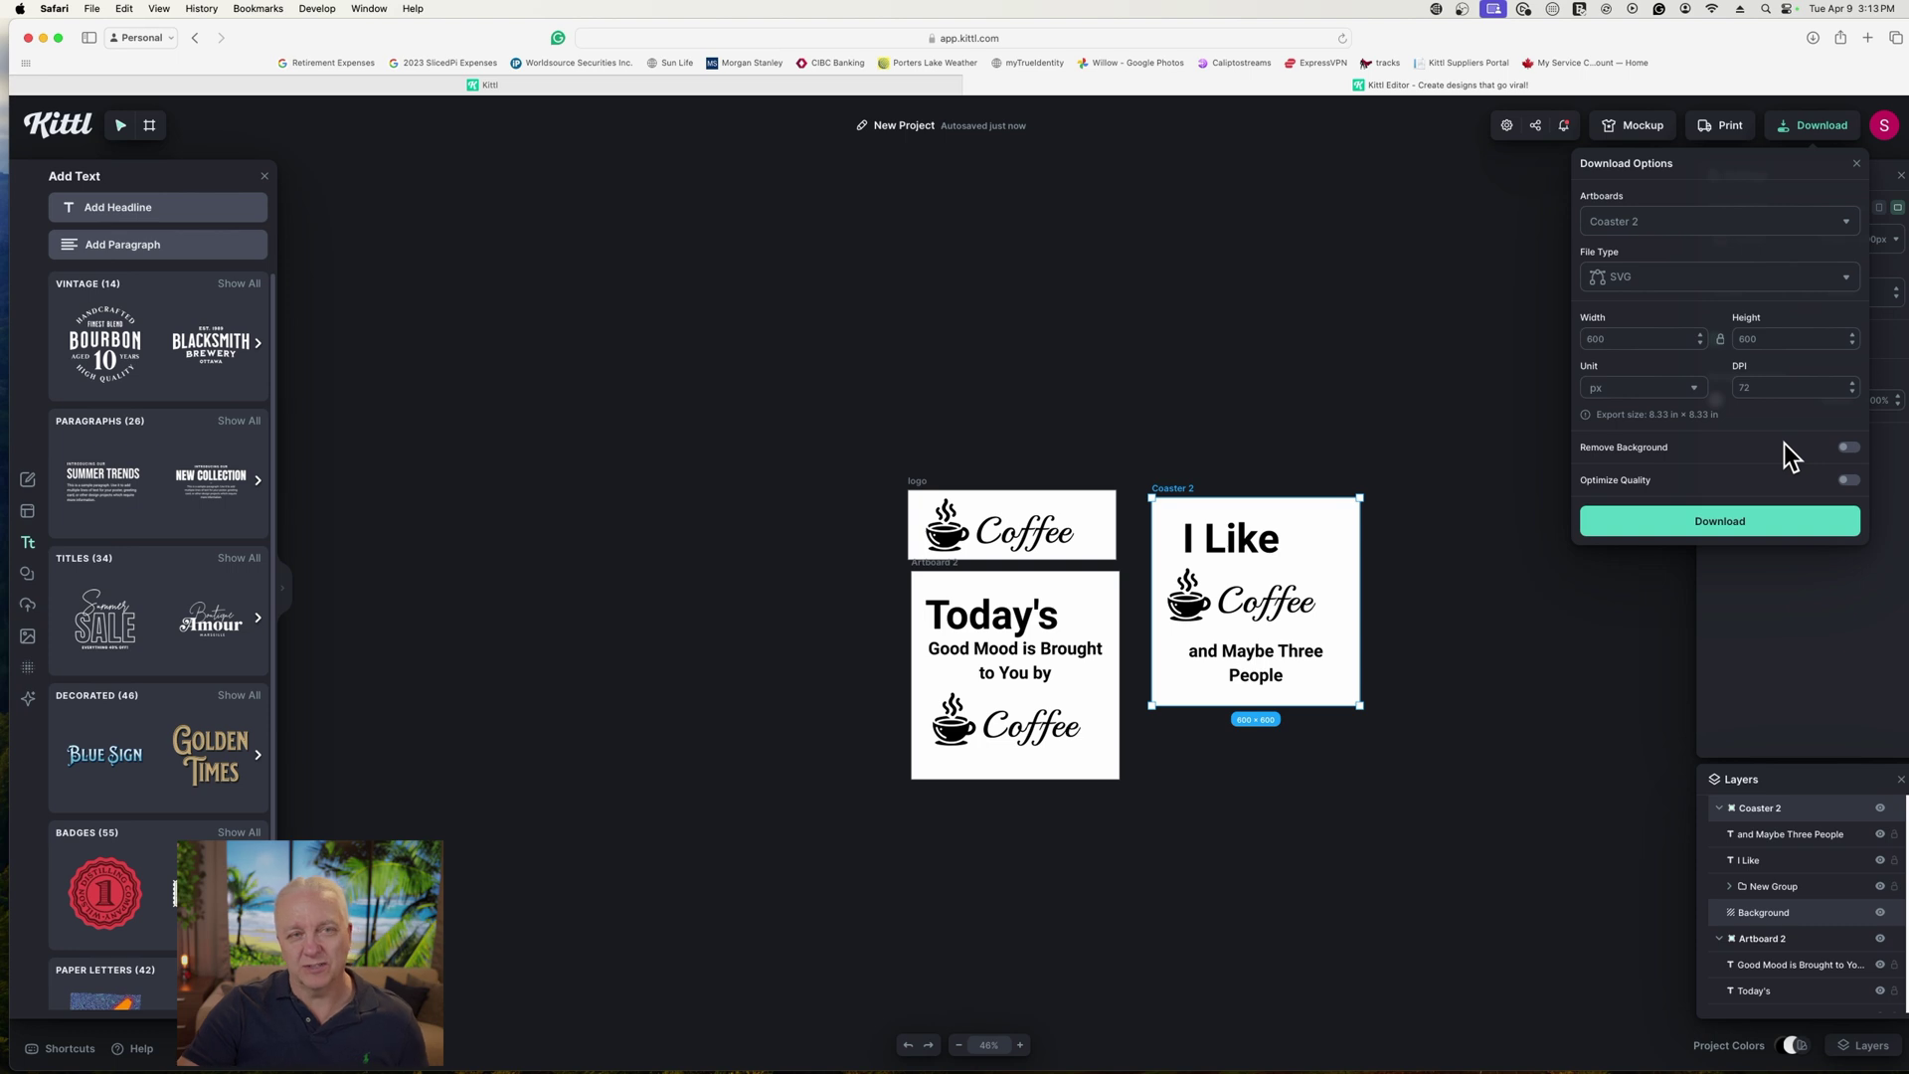